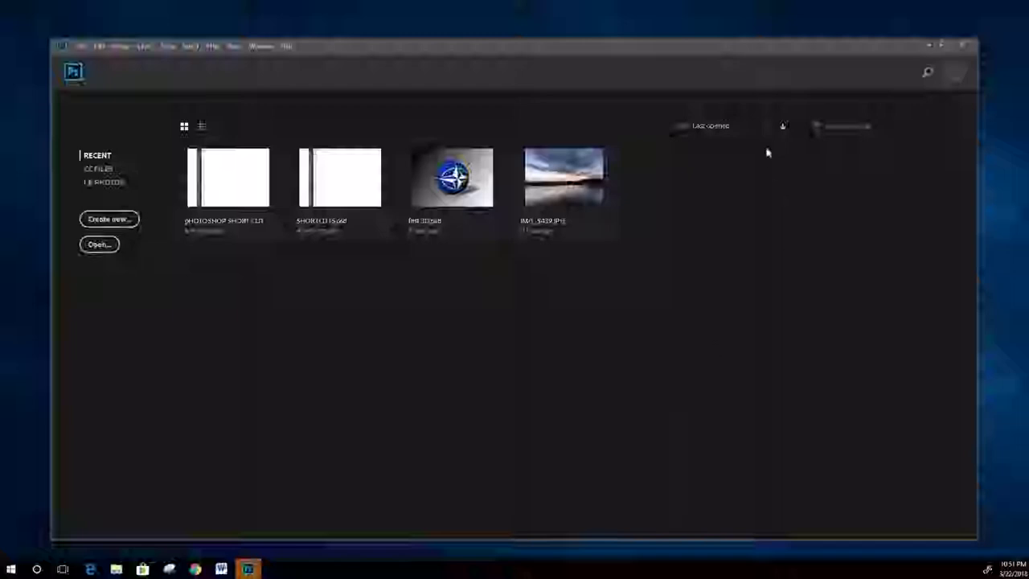
{"action": "left_click", "coordinate": [767, 126]}
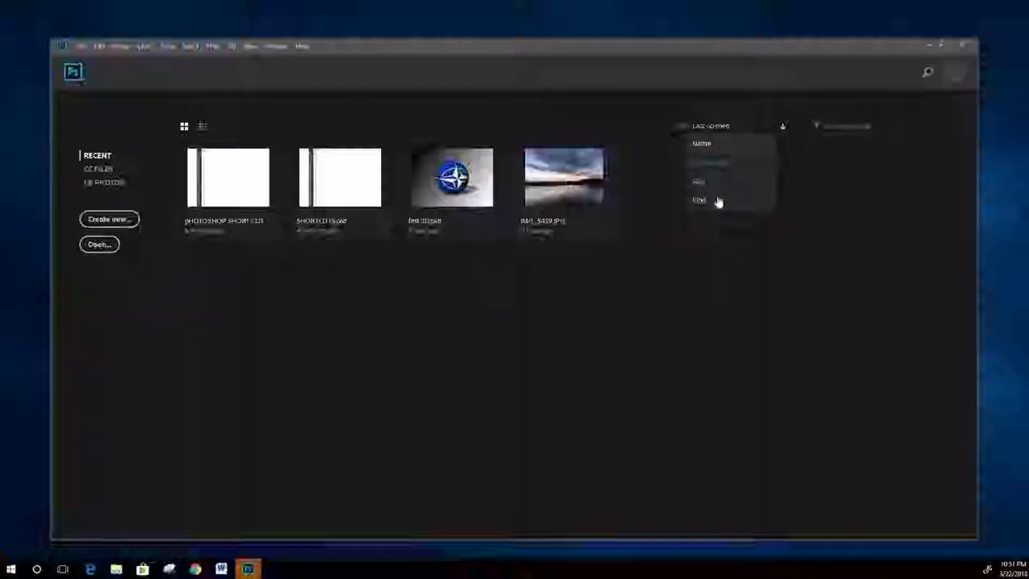
{"action": "left_click", "coordinate": [884, 193]}
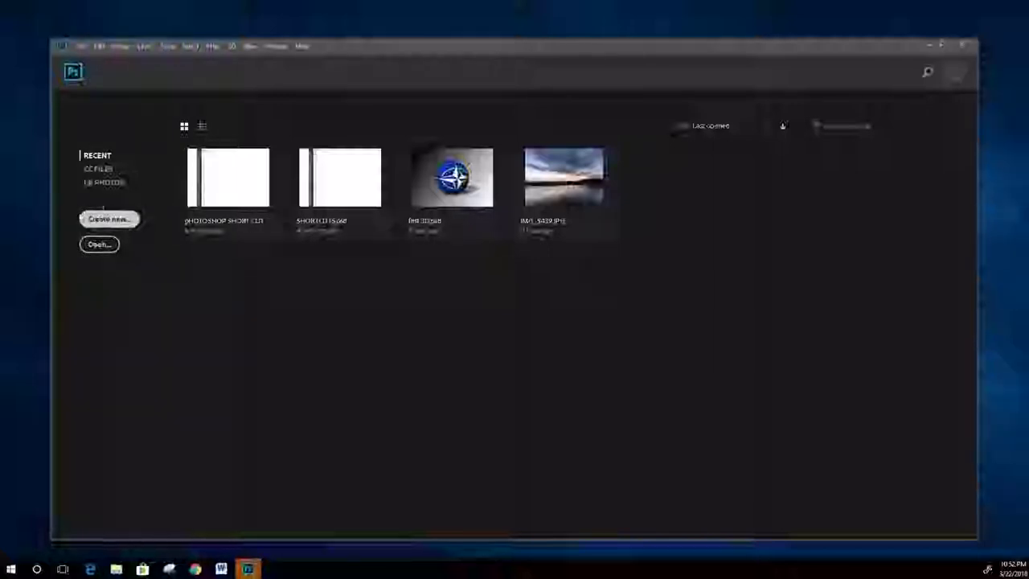
Create a new document named "Tutorial 1" in RGB colour mode with a white background
{"action": "left_click", "coordinate": [81, 46]}
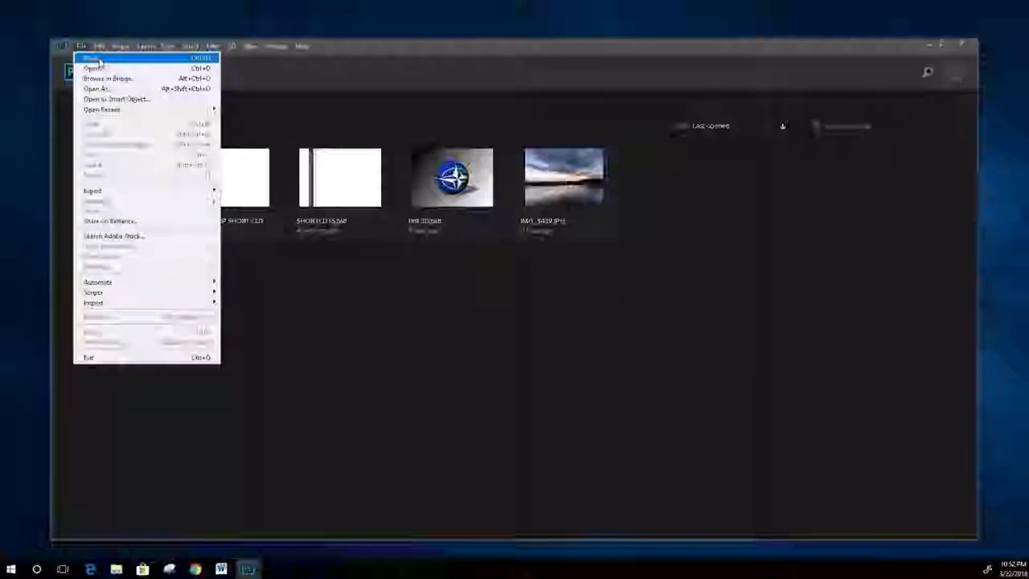
{"action": "left_click", "coordinate": [96, 59]}
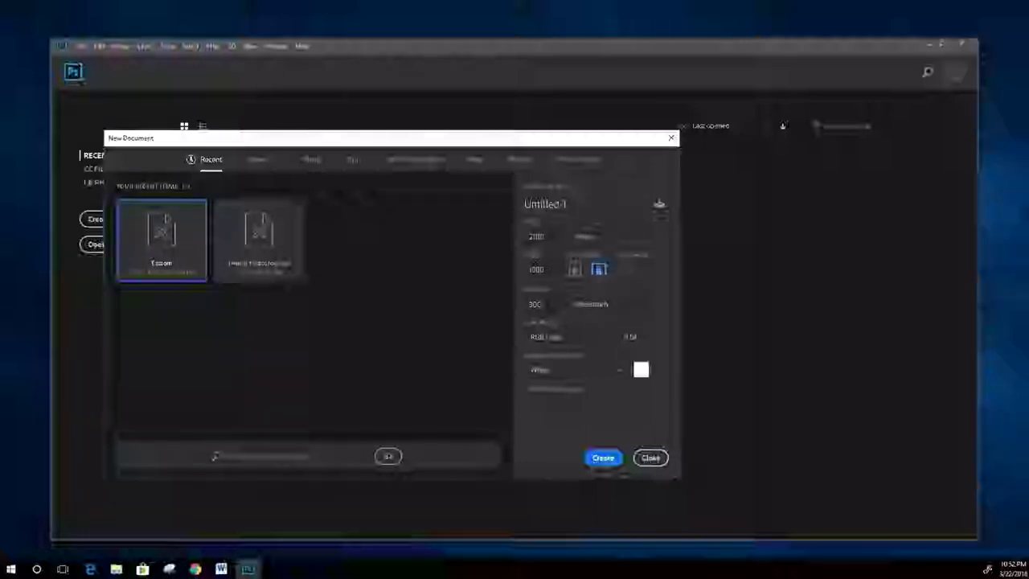
{"action": "left_click", "coordinate": [514, 204]}
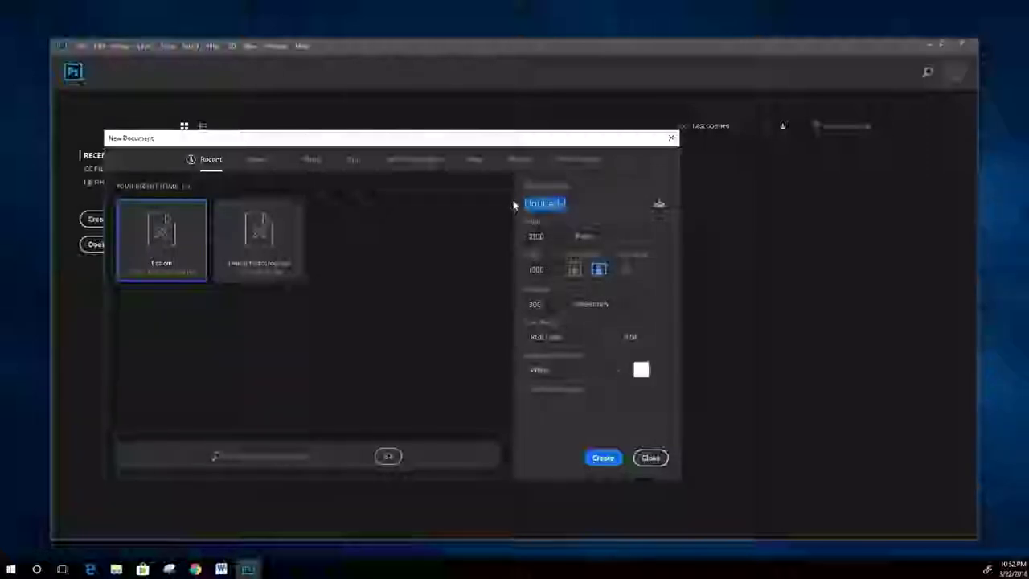
{"action": "type", "text": "Tu"}
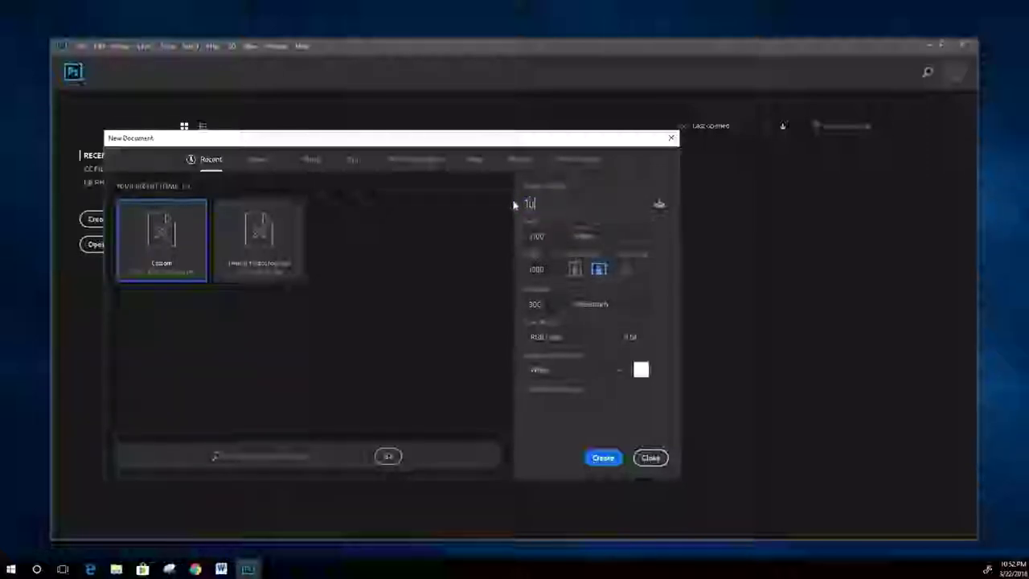
{"action": "type", "text": "torial 1"}
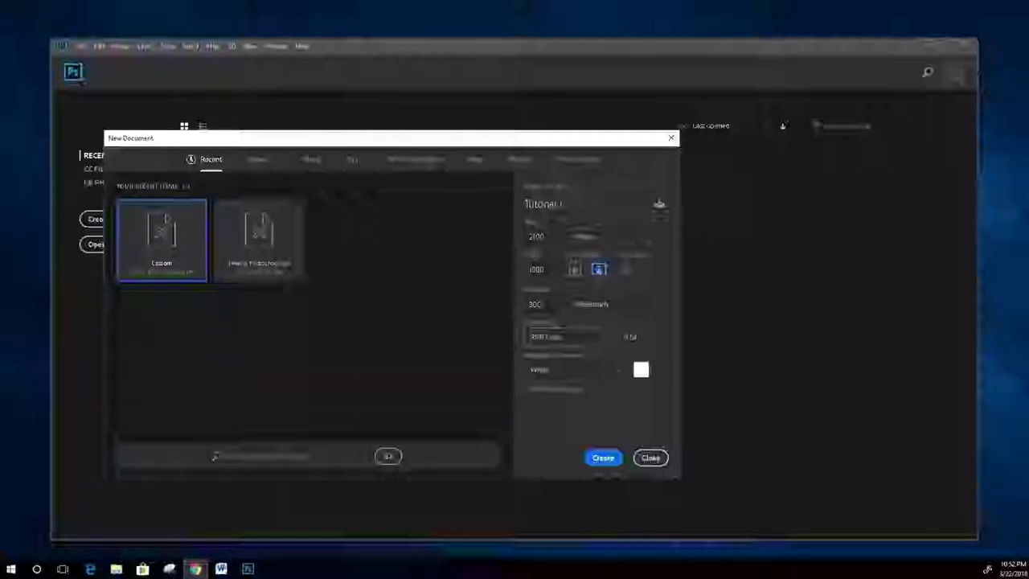
{"action": "left_click", "coordinate": [604, 338]}
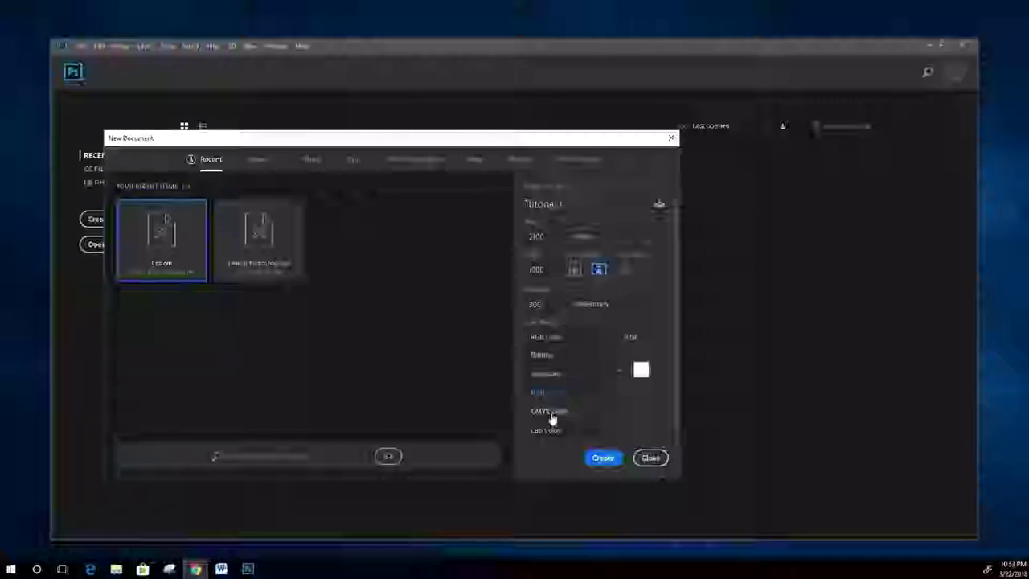
{"action": "left_click", "coordinate": [605, 459]}
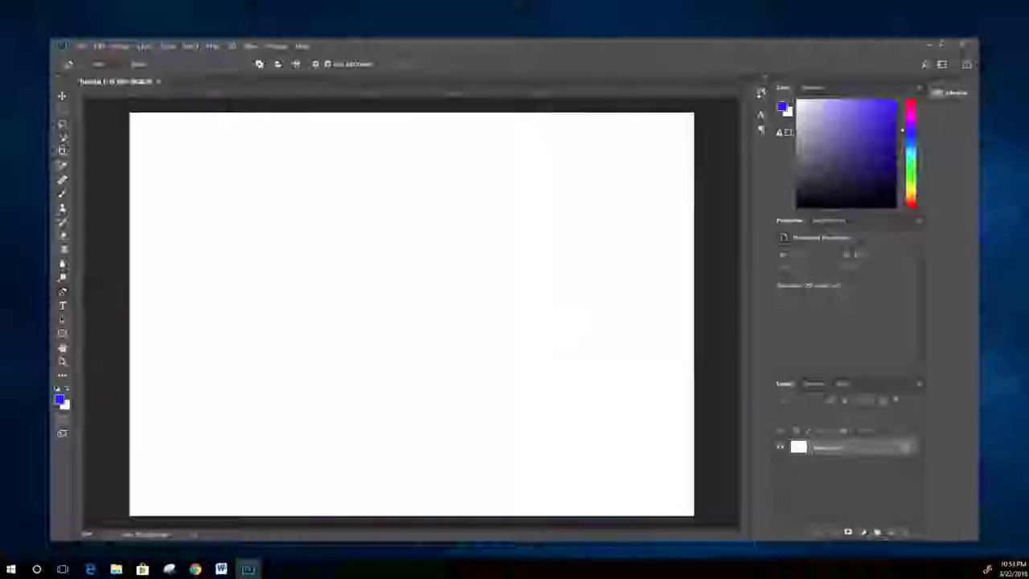
Maximize the program window so the workspace fills the screen
{"action": "left_click", "coordinate": [221, 568]}
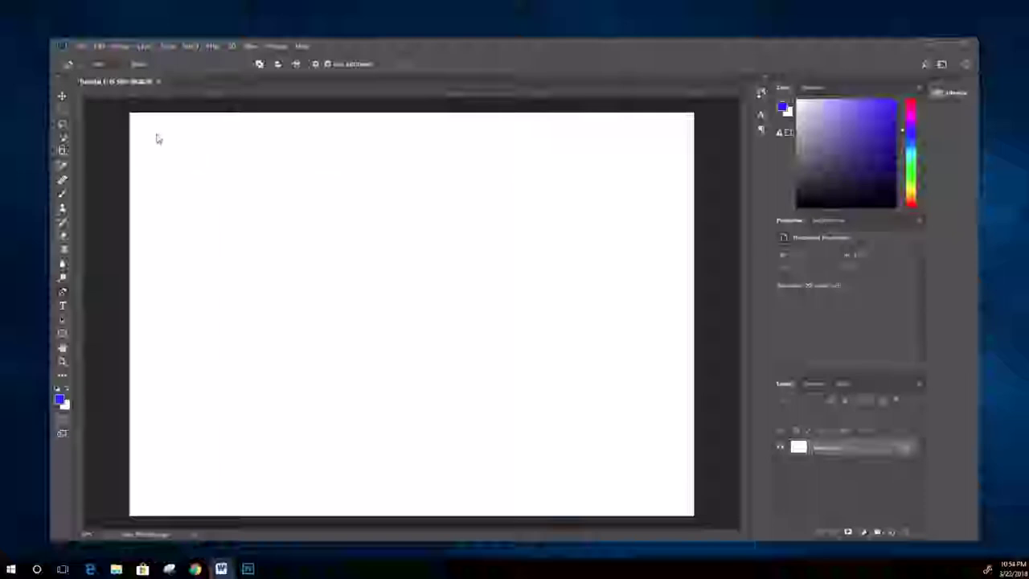
{"action": "left_click", "coordinate": [63, 97]}
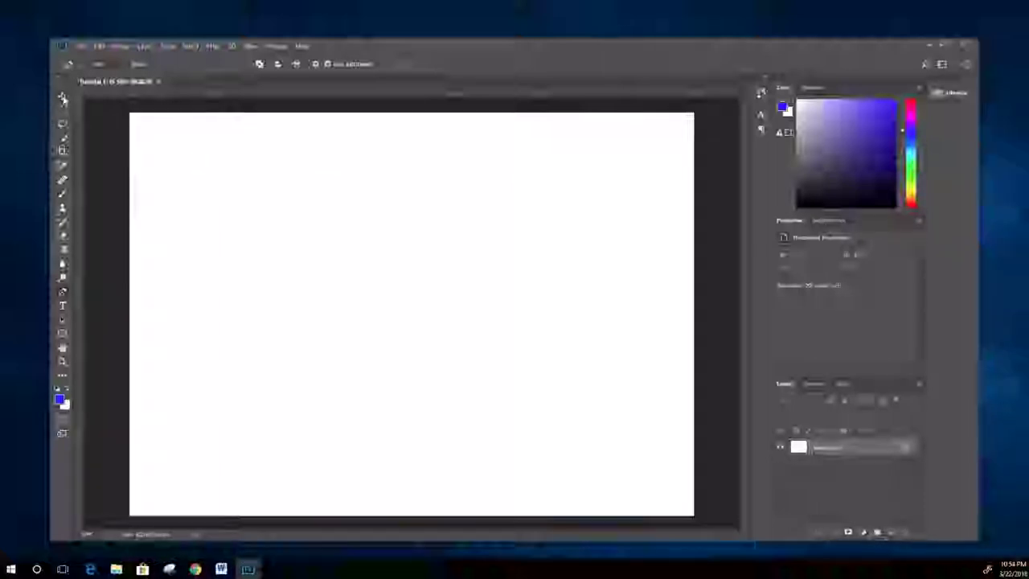
{"action": "left_click", "coordinate": [946, 46]}
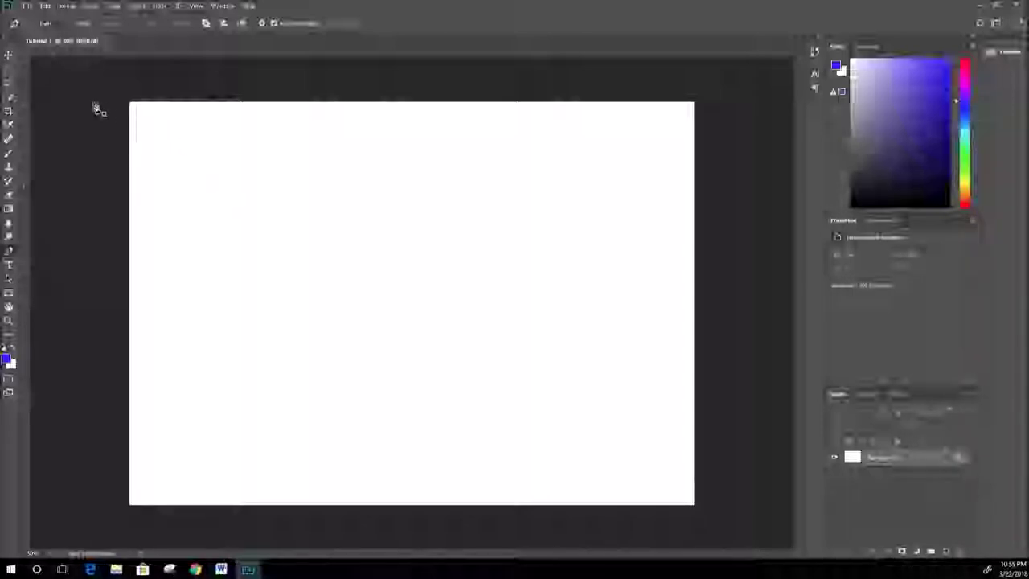
Examine the Move tool and the variants of the Marquee, Lasso and Quick Selection tools
{"action": "left_click", "coordinate": [9, 56]}
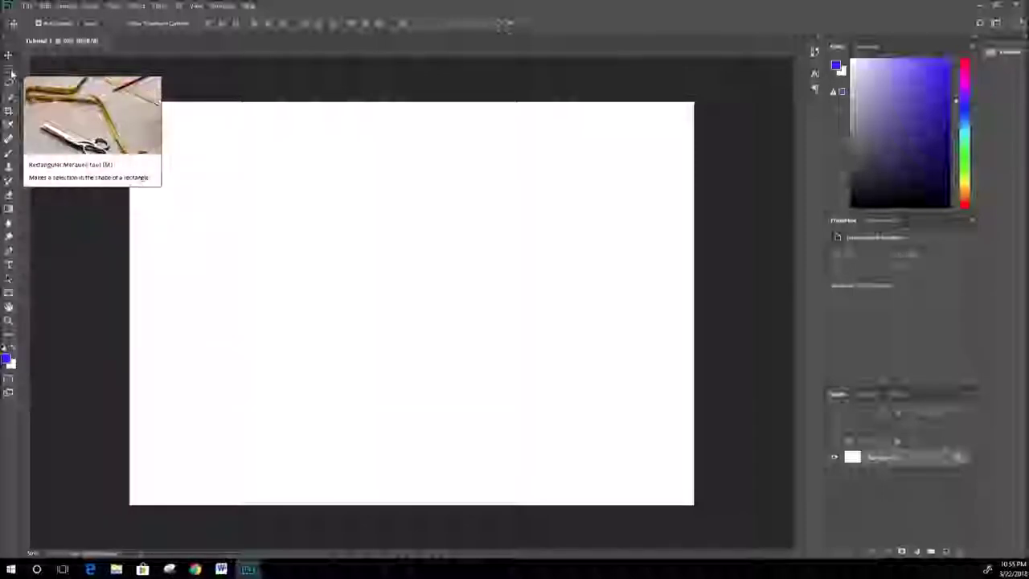
{"action": "left_click", "coordinate": [10, 72]}
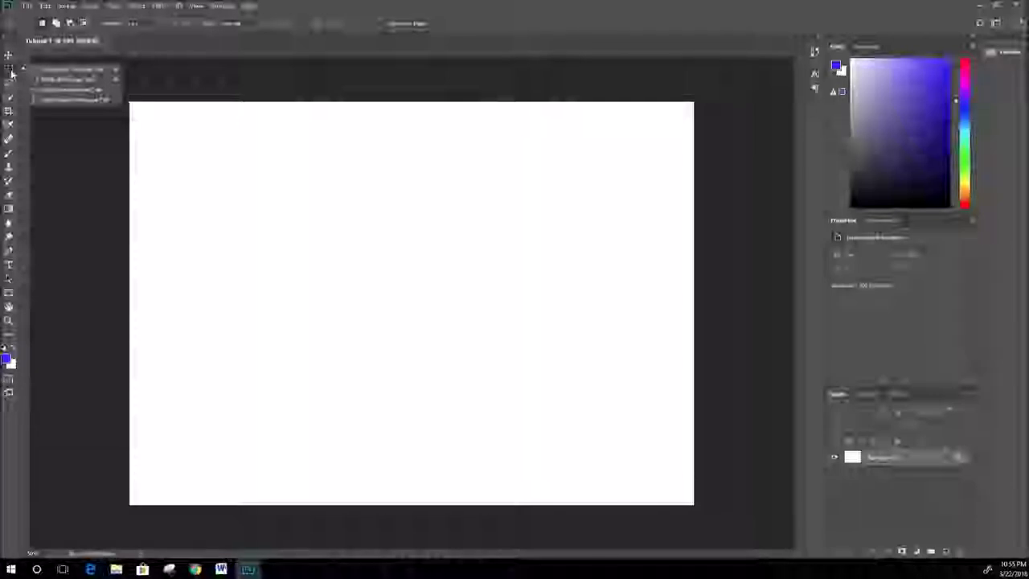
{"action": "left_click", "coordinate": [8, 83]}
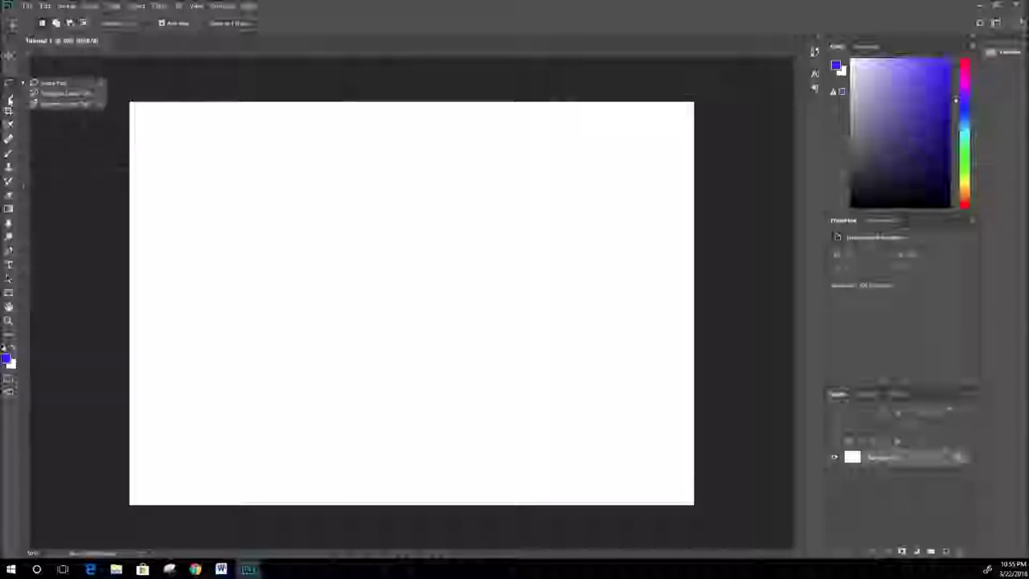
{"action": "left_click", "coordinate": [9, 97]}
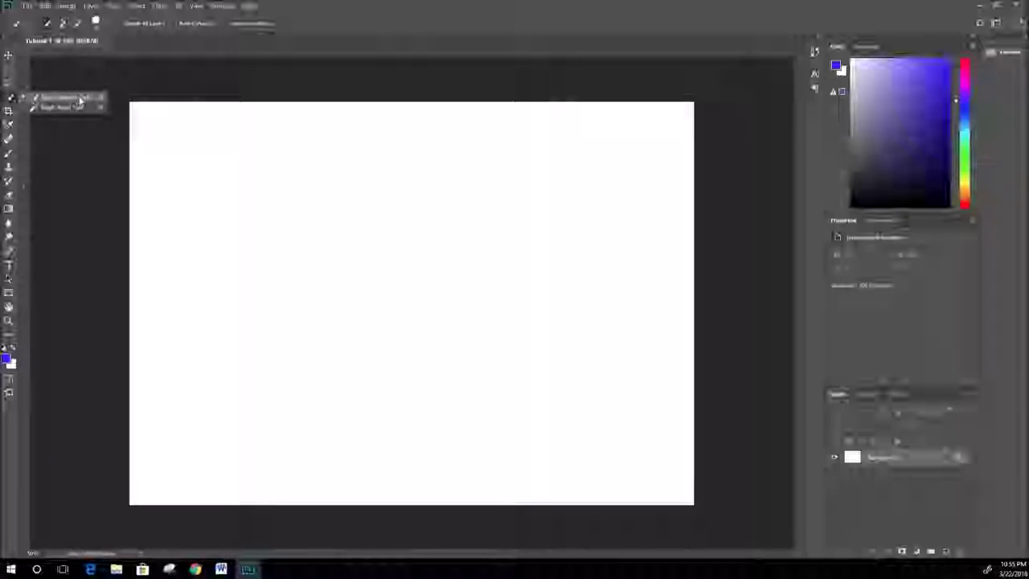
Examine the variants grouped under the Crop, Eyedropper and Spot Healing Brush tools
{"action": "left_click", "coordinate": [9, 113]}
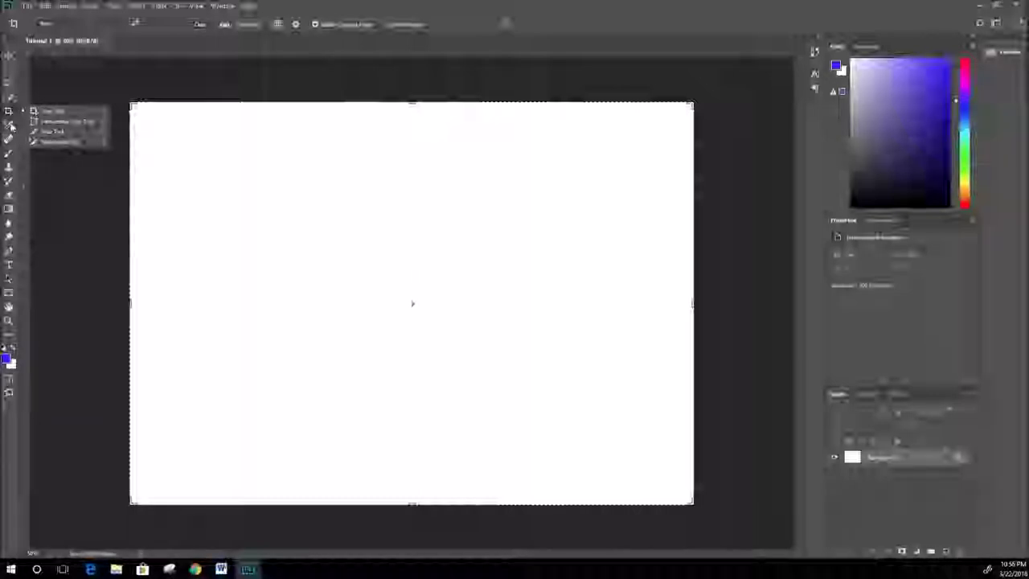
{"action": "left_click", "coordinate": [10, 124]}
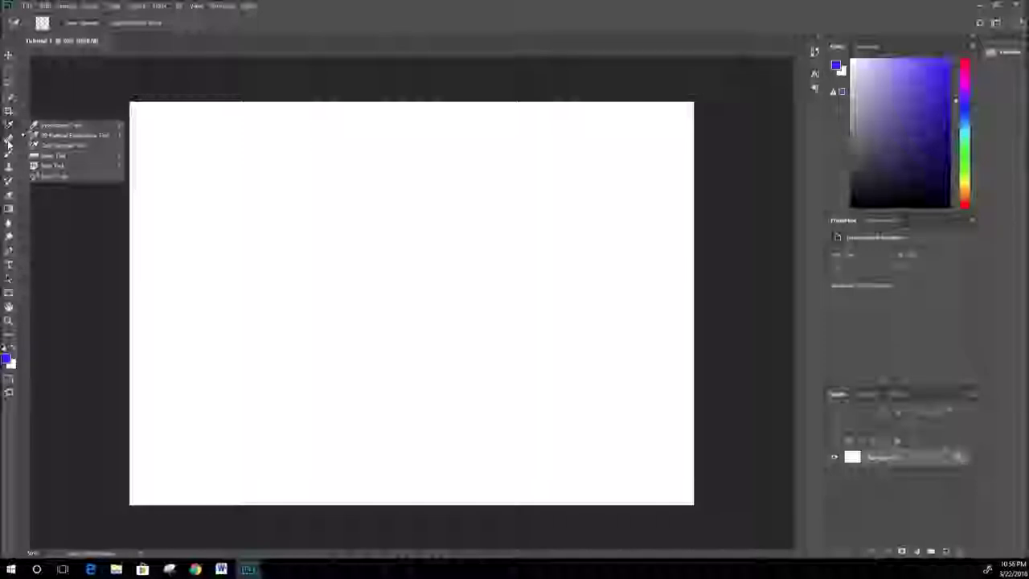
{"action": "left_click", "coordinate": [8, 143]}
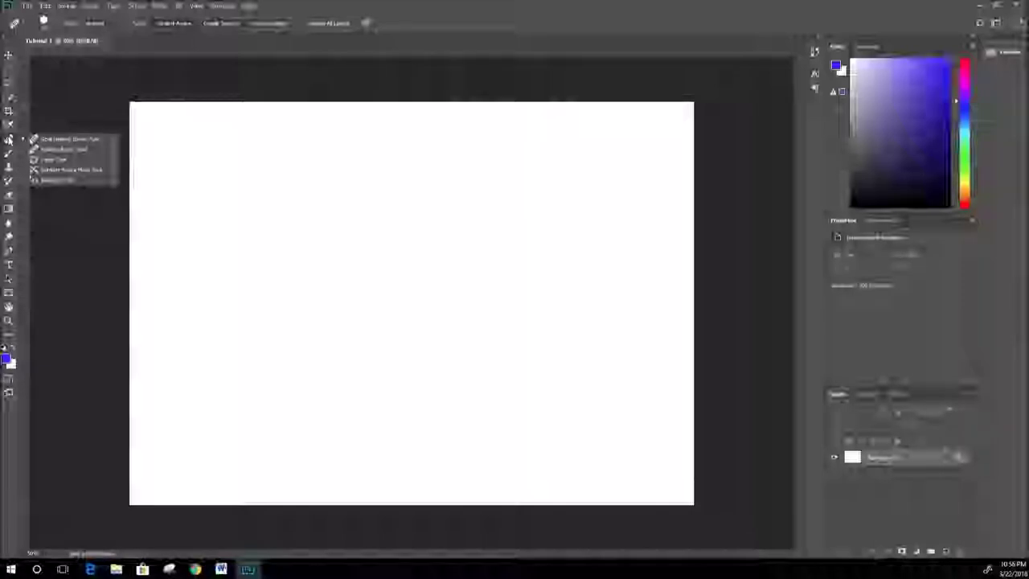
{"action": "left_click", "coordinate": [8, 139]}
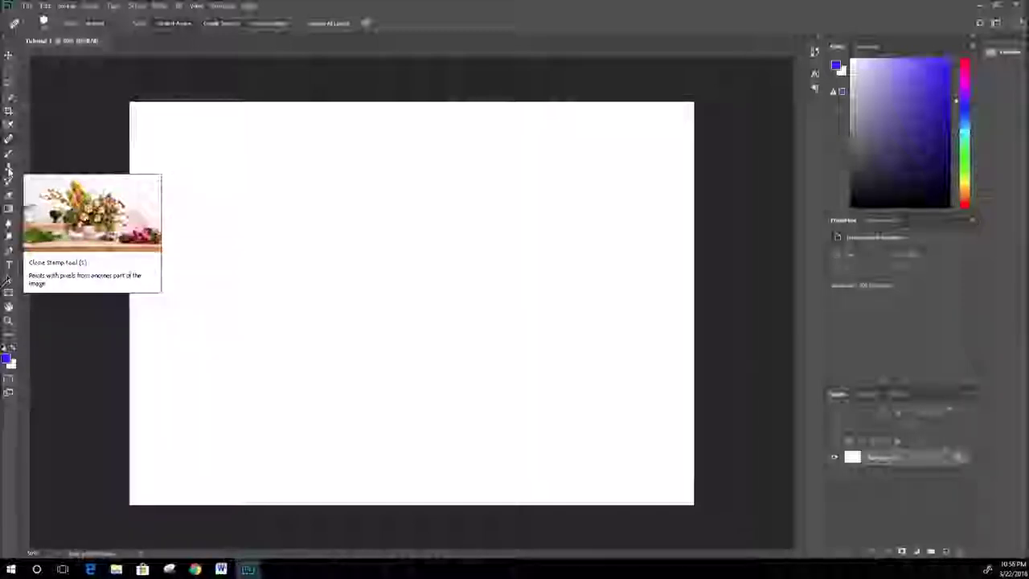
Review the painting and retouching tool groups: Clone Stamp, Eraser, Blur, Dodge, Brush, History Brush and Gradient
{"action": "left_click", "coordinate": [9, 169]}
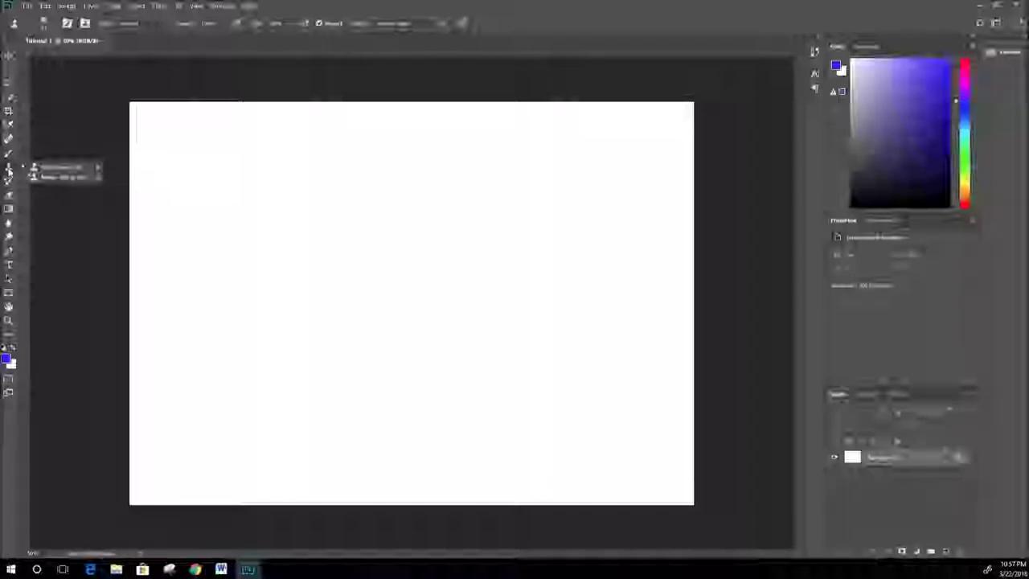
{"action": "left_click", "coordinate": [10, 196]}
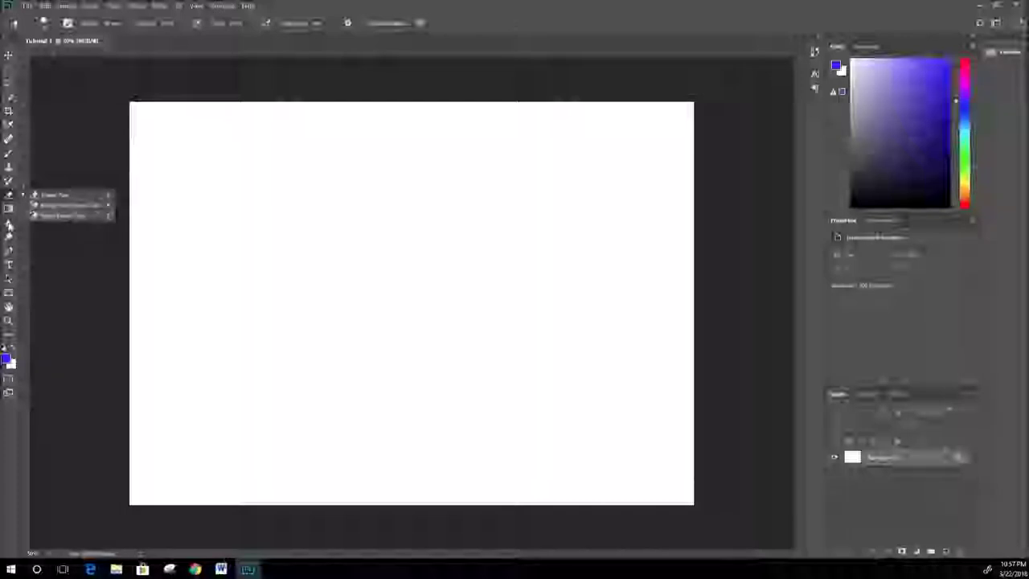
{"action": "left_click", "coordinate": [9, 225]}
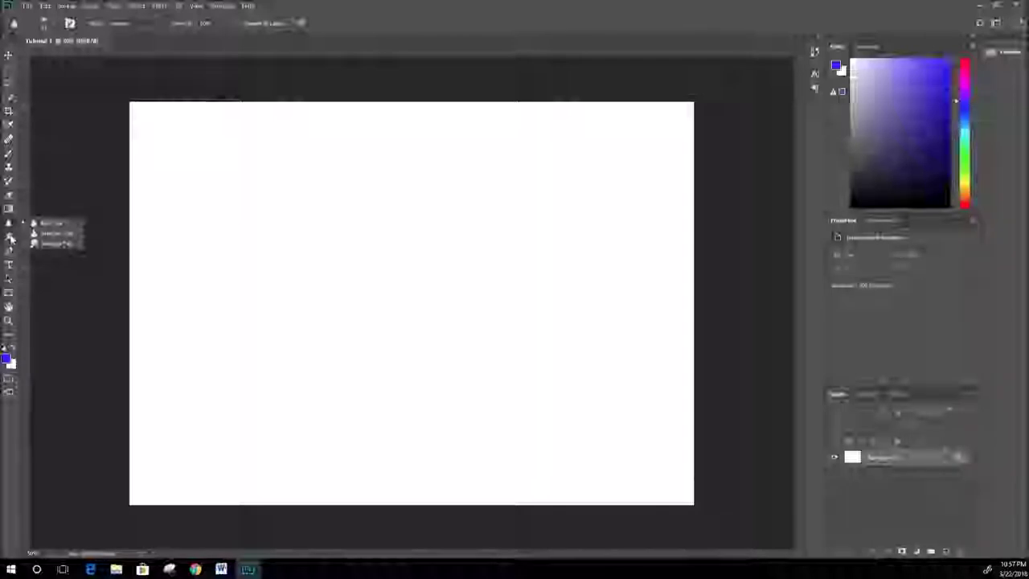
{"action": "left_click", "coordinate": [11, 238]}
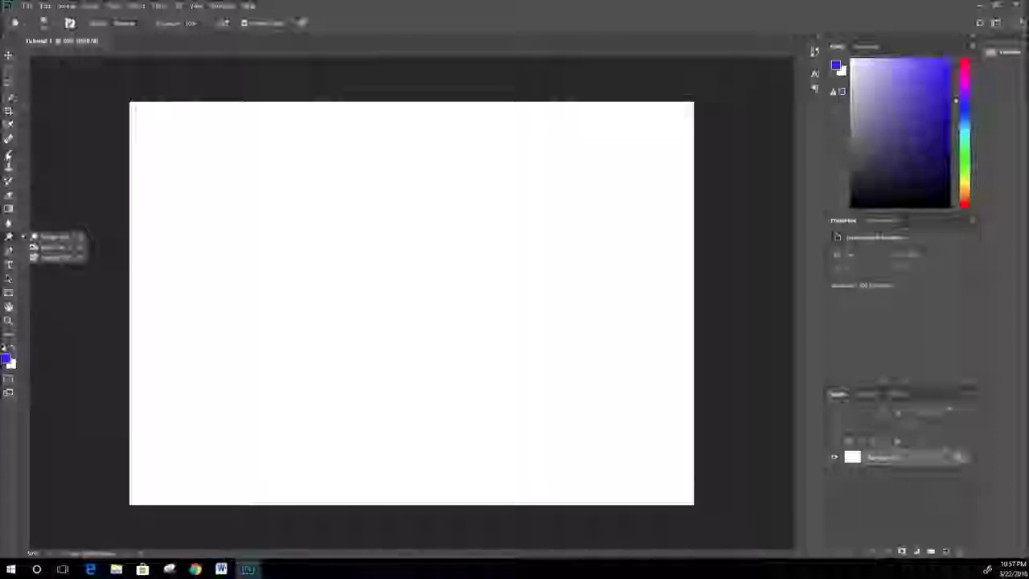
{"action": "left_click", "coordinate": [9, 155]}
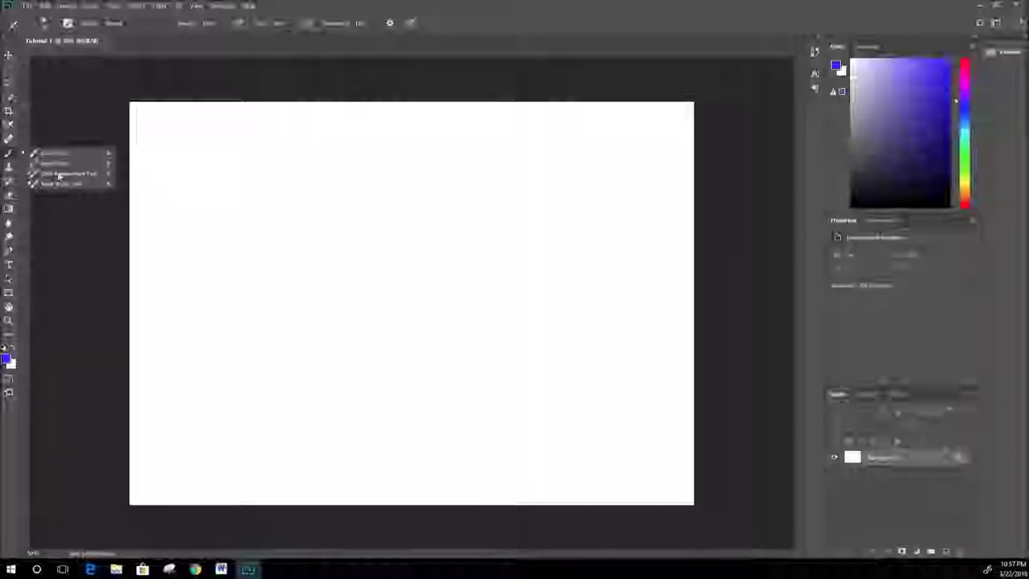
{"action": "left_click", "coordinate": [7, 181]}
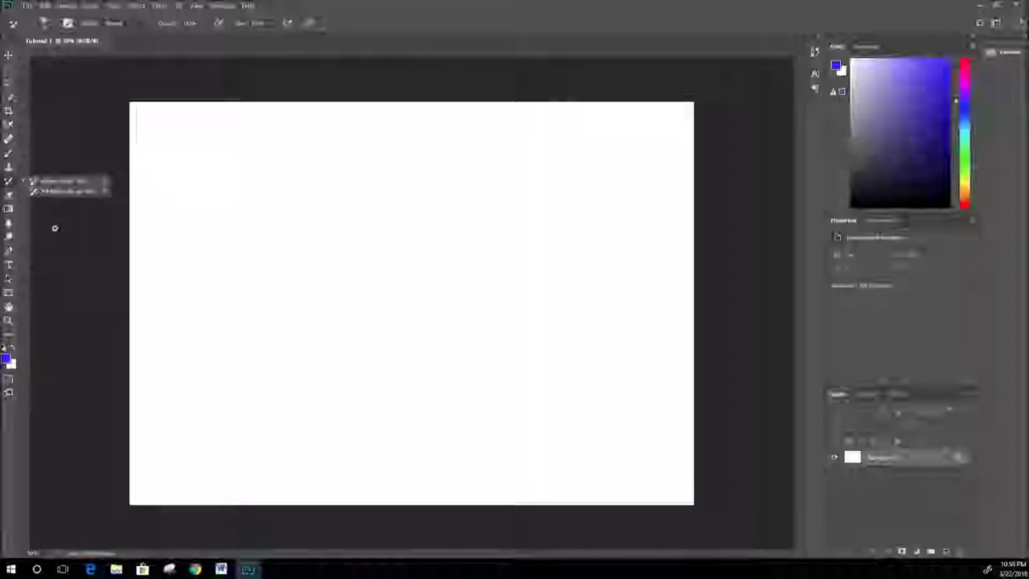
{"action": "left_click", "coordinate": [8, 208]}
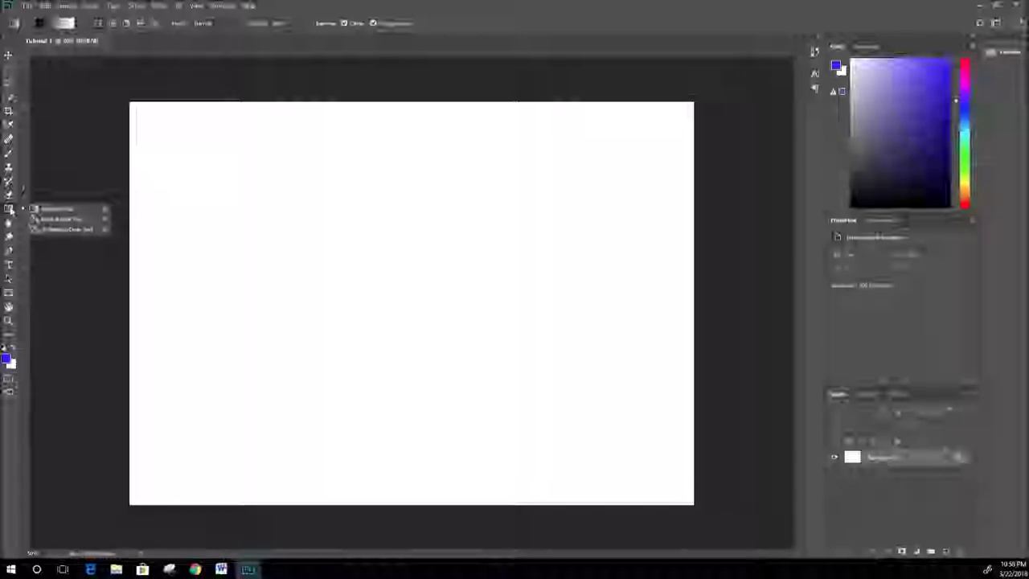
Review the Pen, Type, Path Selection, Rectangle and Hand tool groups, and the Zoom tool
{"action": "left_click", "coordinate": [9, 254]}
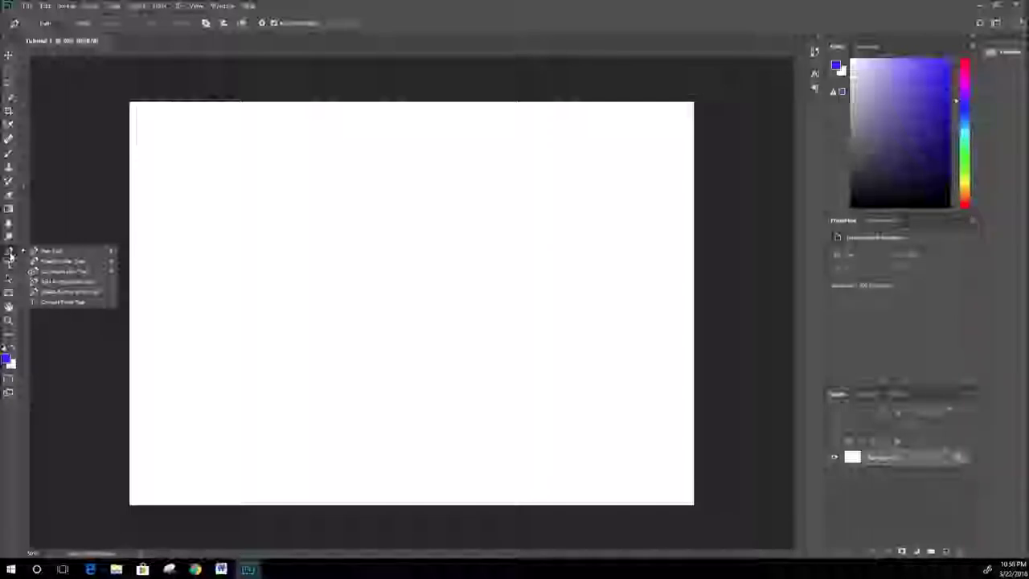
{"action": "left_click", "coordinate": [9, 256]}
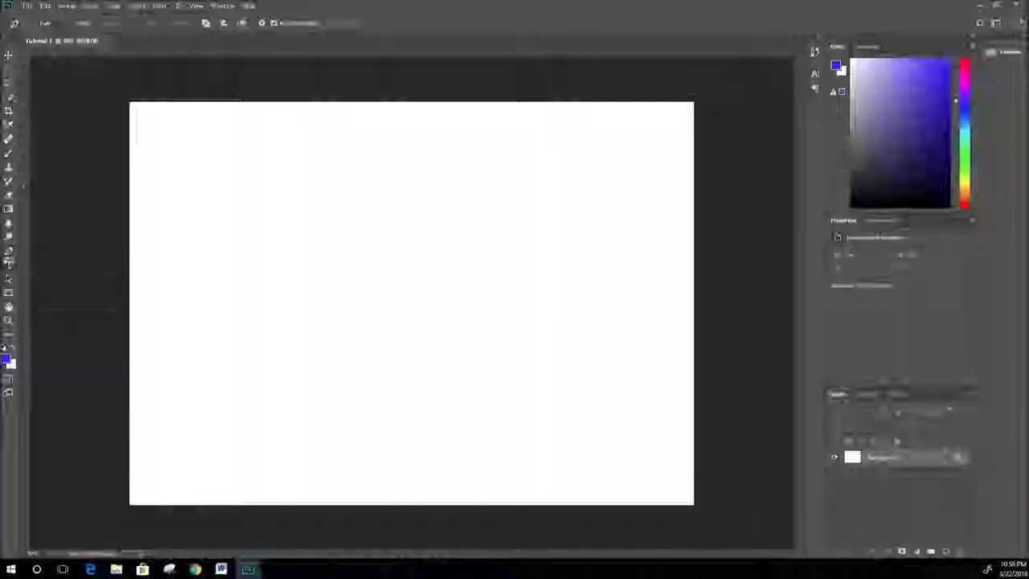
{"action": "left_click", "coordinate": [10, 263]}
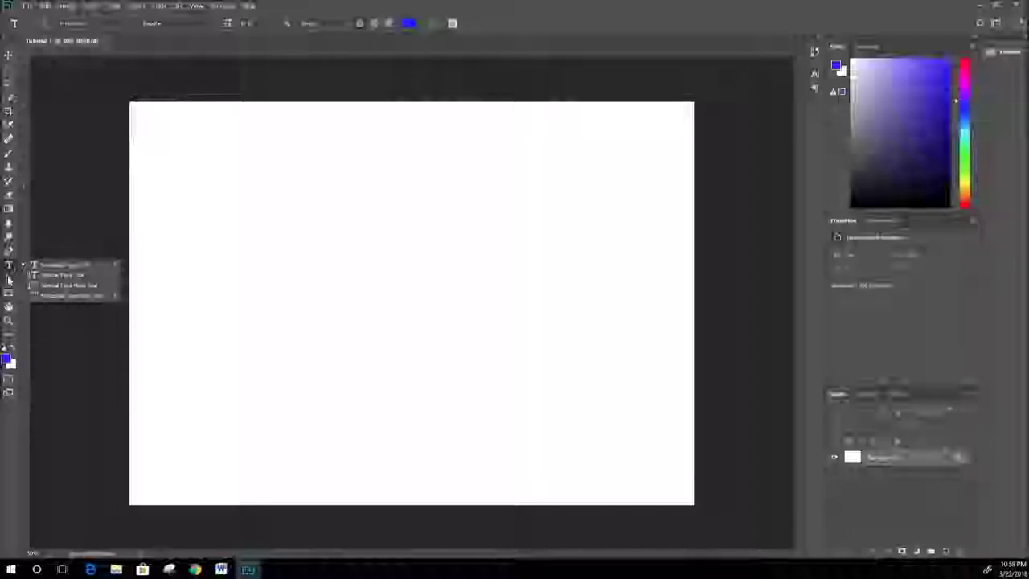
{"action": "left_click", "coordinate": [9, 280]}
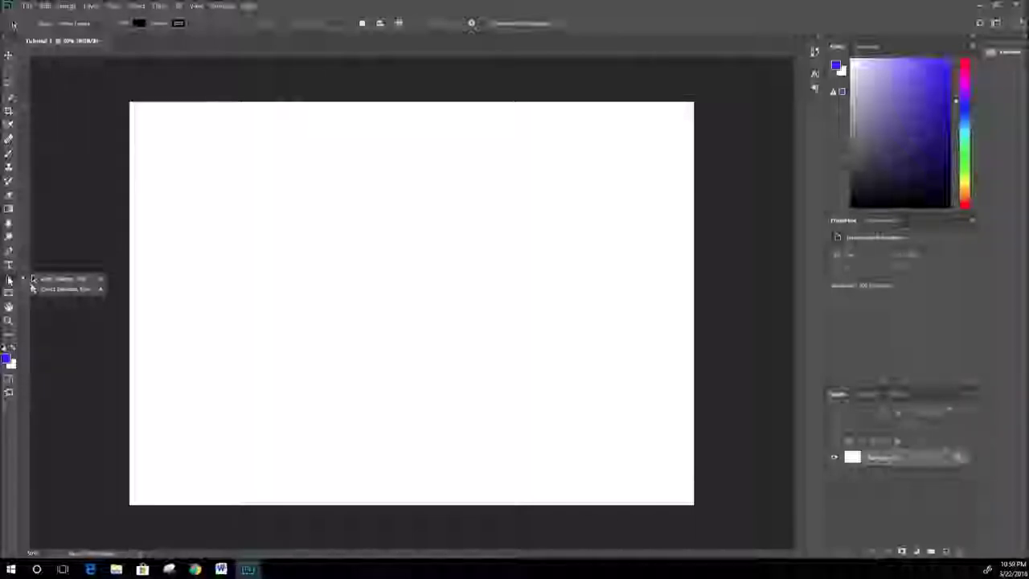
{"action": "left_click", "coordinate": [9, 294]}
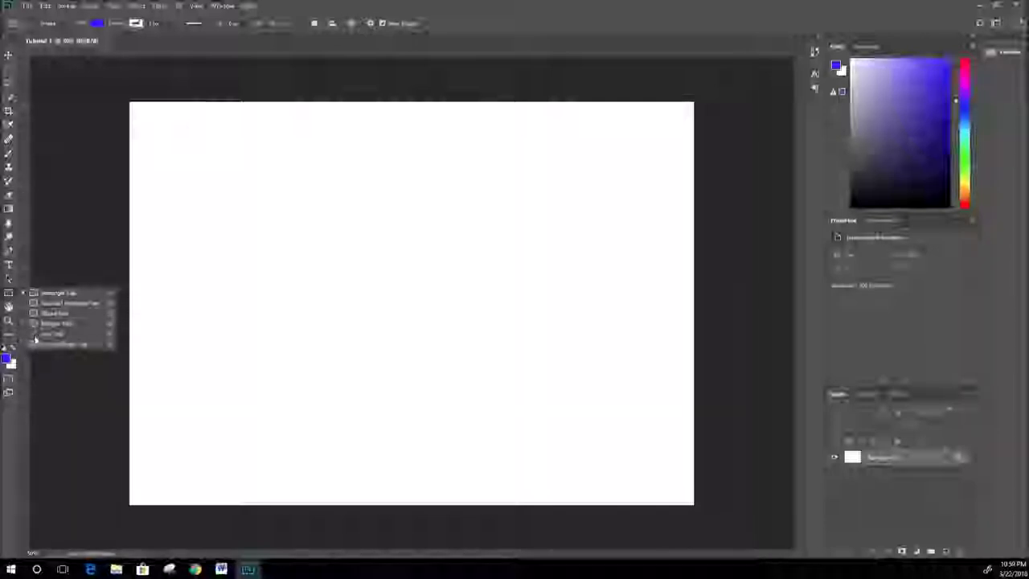
{"action": "left_click", "coordinate": [8, 306]}
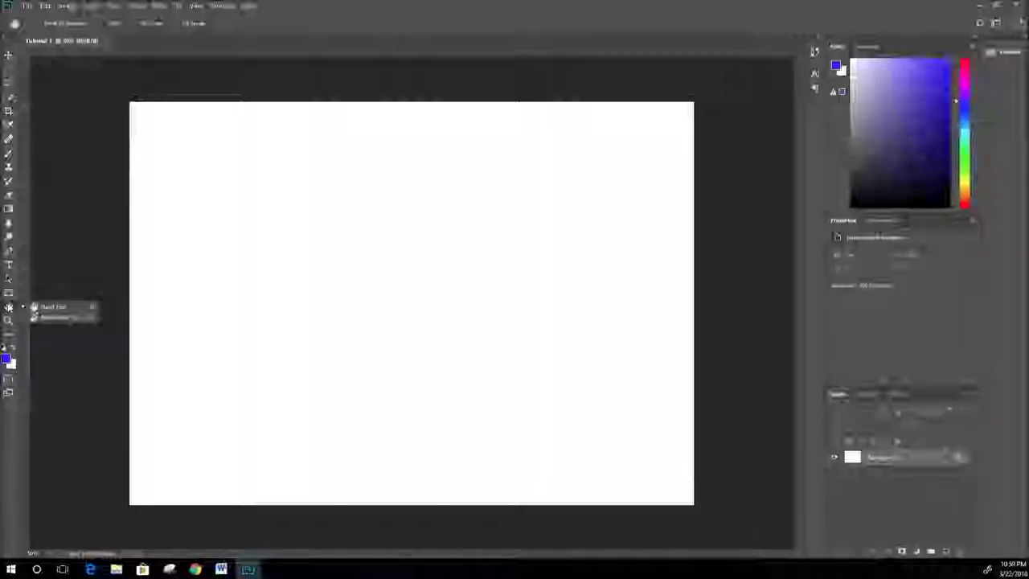
{"action": "left_click", "coordinate": [9, 321]}
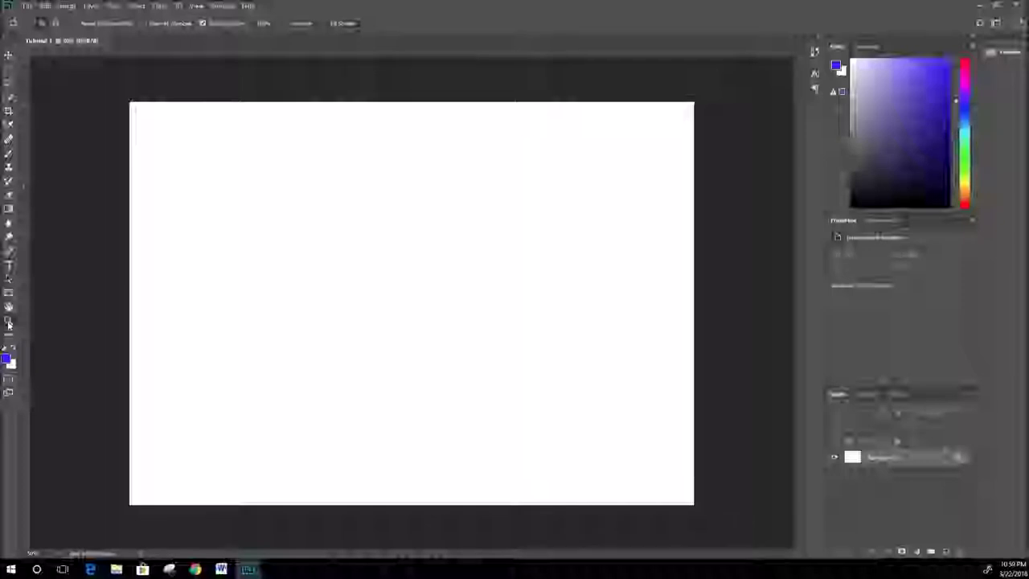
Browse the existing files and open the raw sunset photo for processing in Camera Raw
{"action": "left_click", "coordinate": [28, 6]}
{"action": "left_click", "coordinate": [35, 28]}
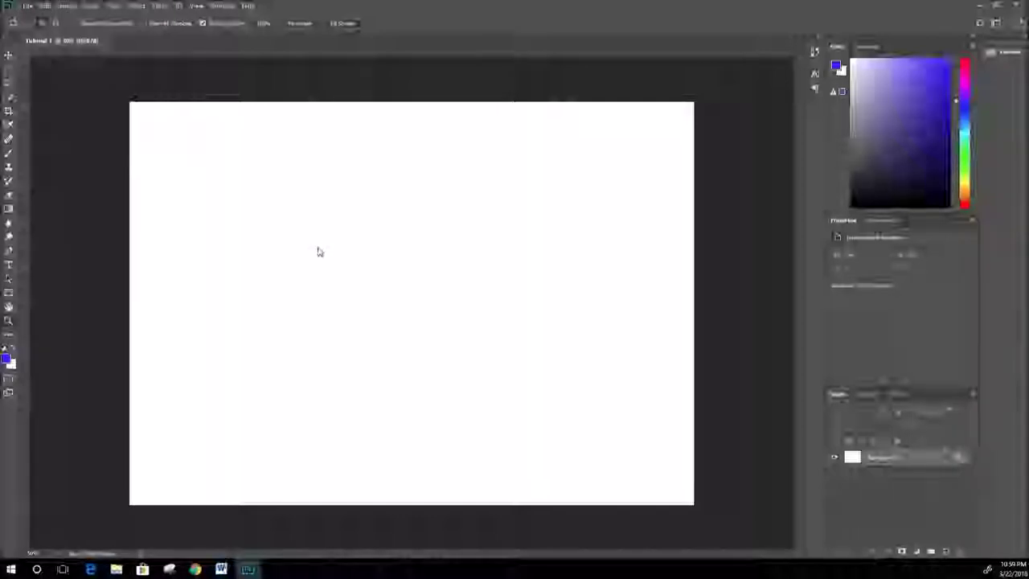
{"action": "scroll", "coordinate": [505, 136], "scroll_direction": "down", "scroll_amount": 5}
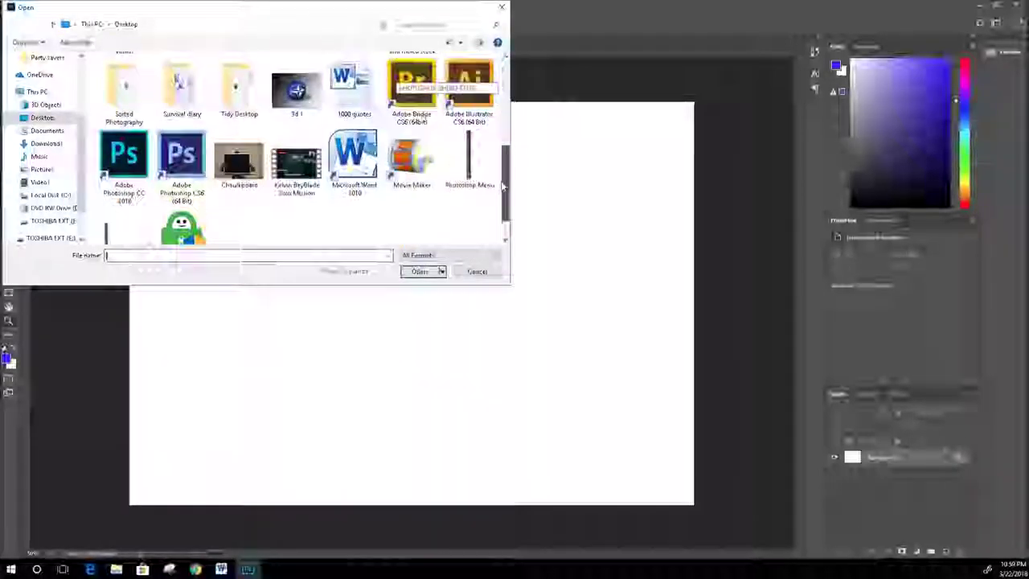
{"action": "double_click", "coordinate": [135, 208]}
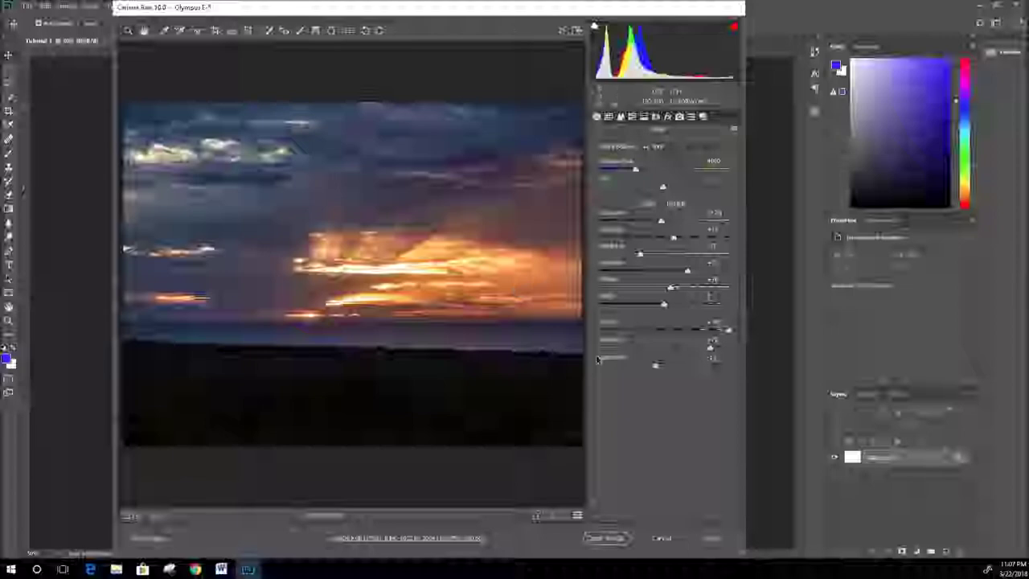
Try a brighter exposure on the sunset photo, bring it back down, and open the image for editing
{"action": "left_click_drag", "start_coordinate": [661, 222], "coordinate": [667, 224]}
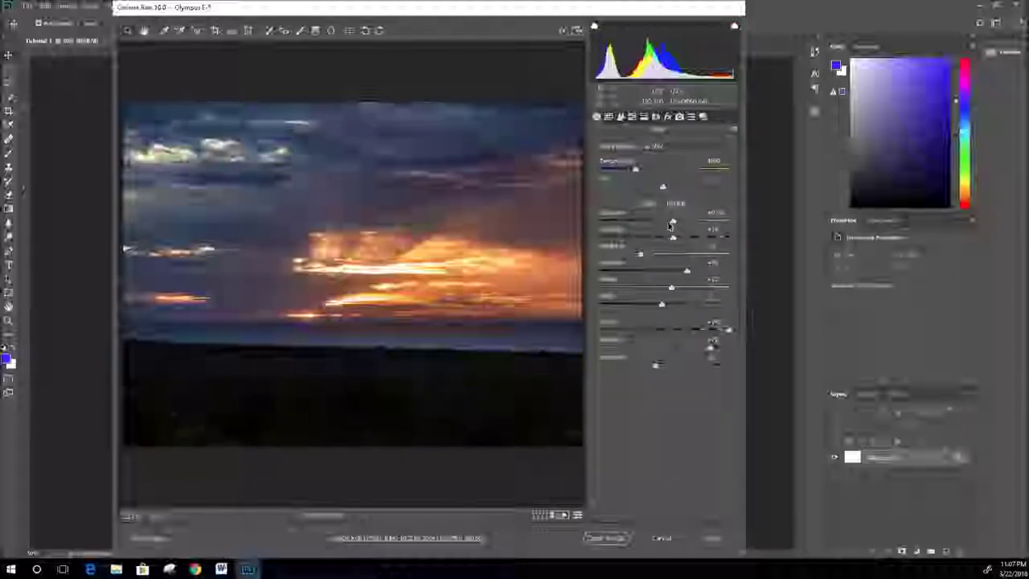
{"action": "left_click", "coordinate": [661, 225]}
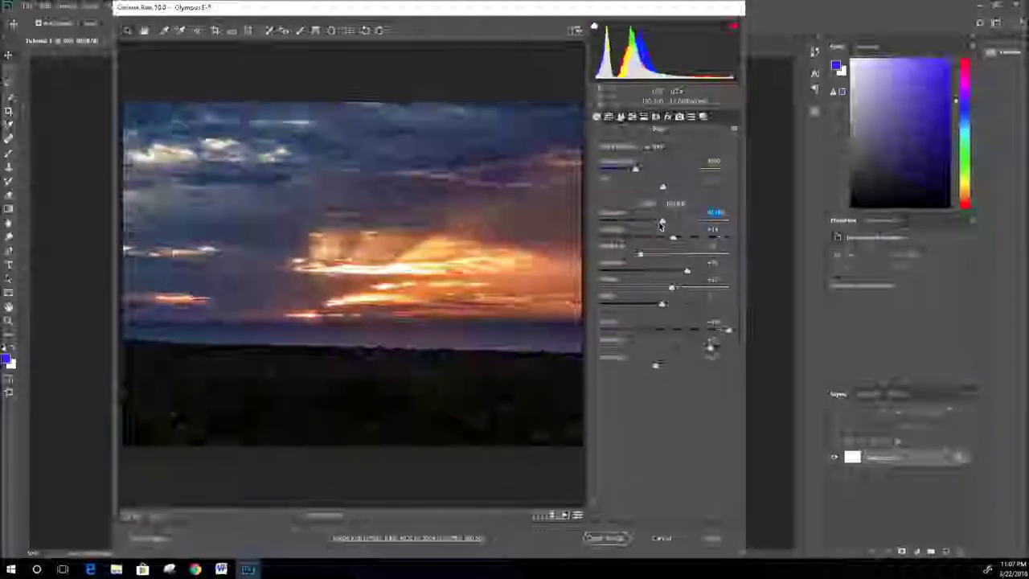
{"action": "left_click", "coordinate": [620, 542]}
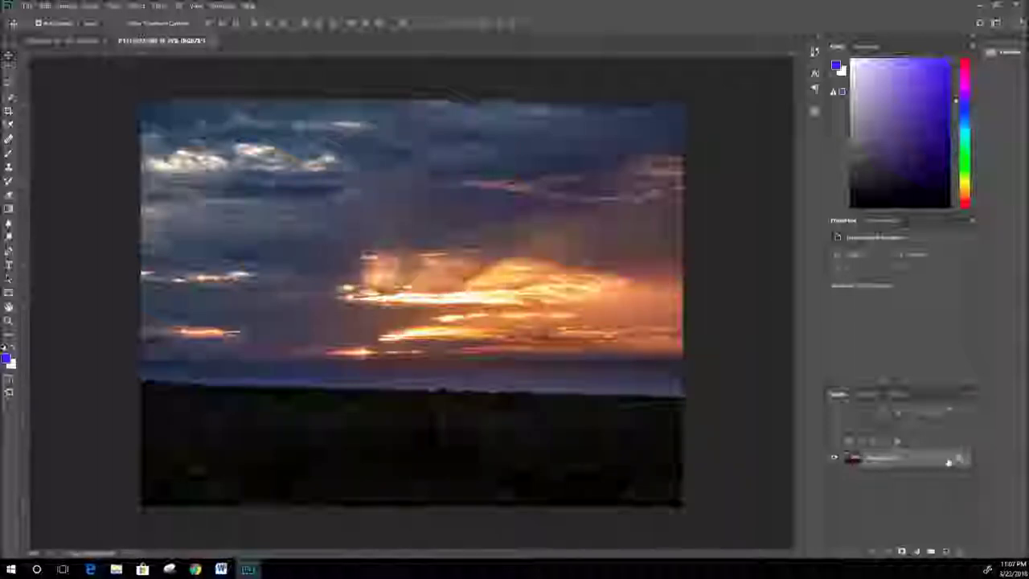
Duplicate the Background layer and rename the copy
{"action": "left_click_drag", "start_coordinate": [863, 468], "coordinate": [946, 551]}
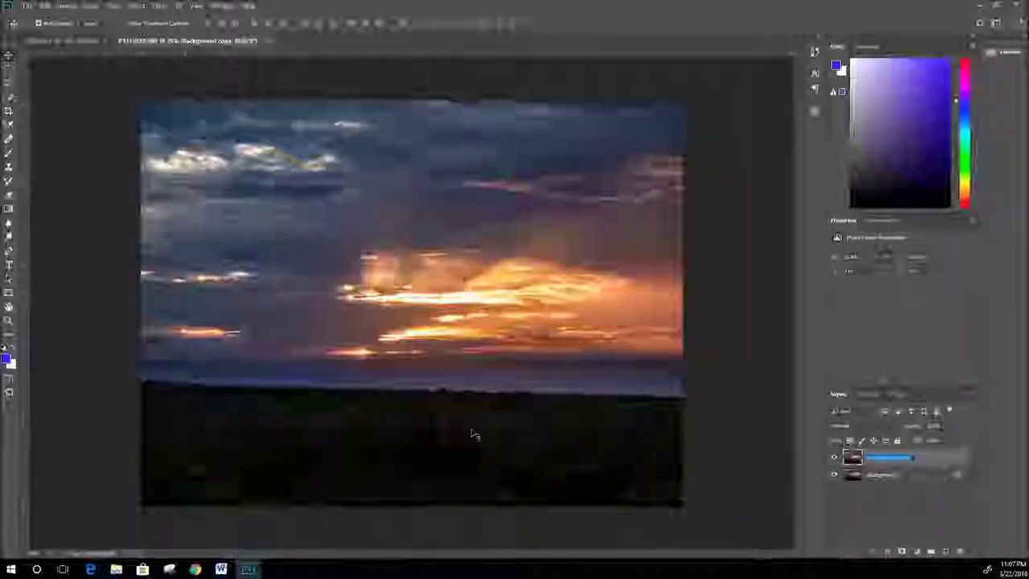
{"action": "type", "text": "Dodge"}
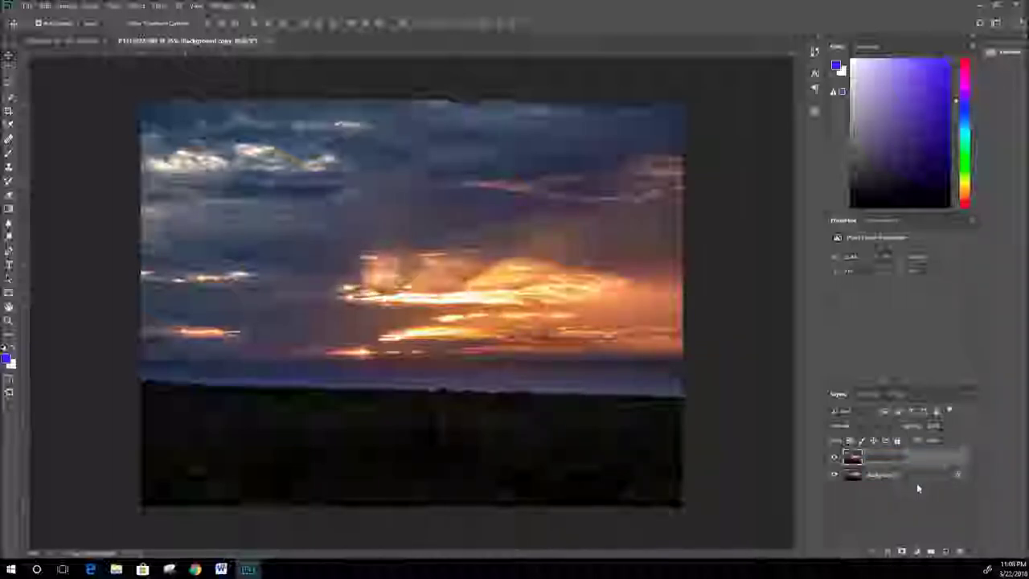
{"action": "key", "text": "Return"}
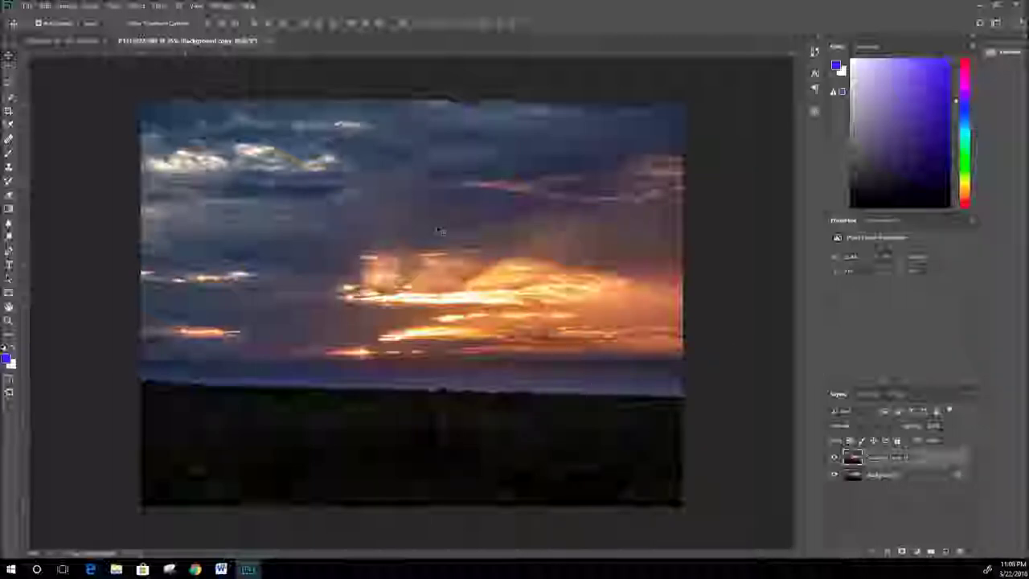
{"action": "key", "text": "Return"}
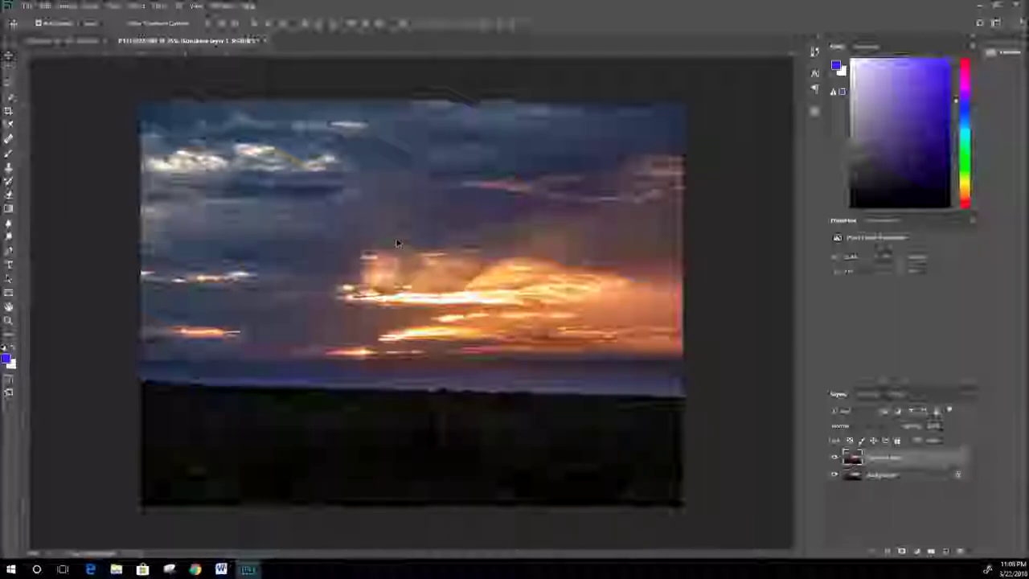
{"action": "left_click_drag", "start_coordinate": [406, 256], "coordinate": [494, 229]}
{"action": "left_click_drag", "start_coordinate": [408, 221], "coordinate": [420, 178]}
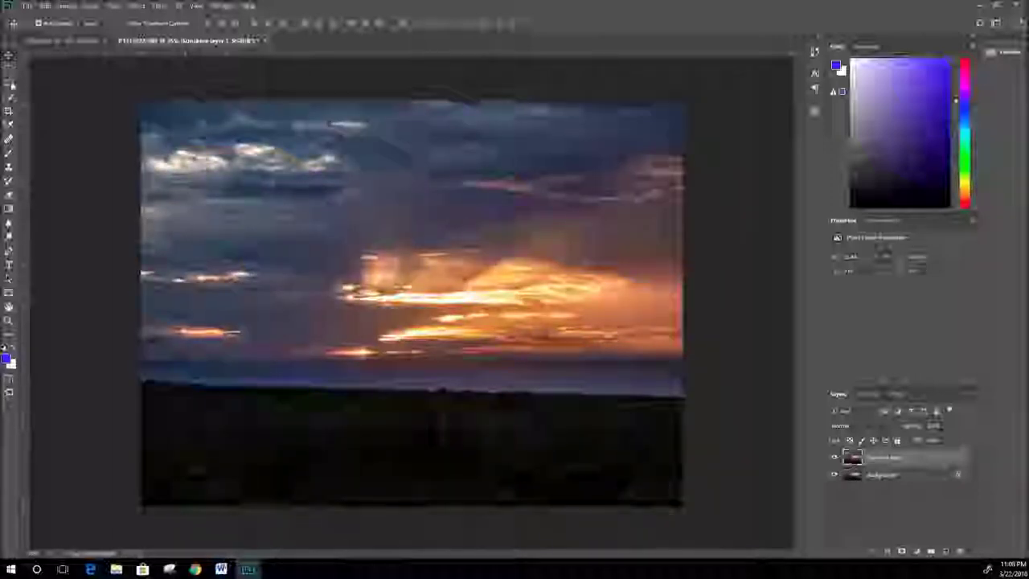
Draw a rectangular marquee selection across the middle of the sky and invert the selection
{"action": "left_click", "coordinate": [10, 71]}
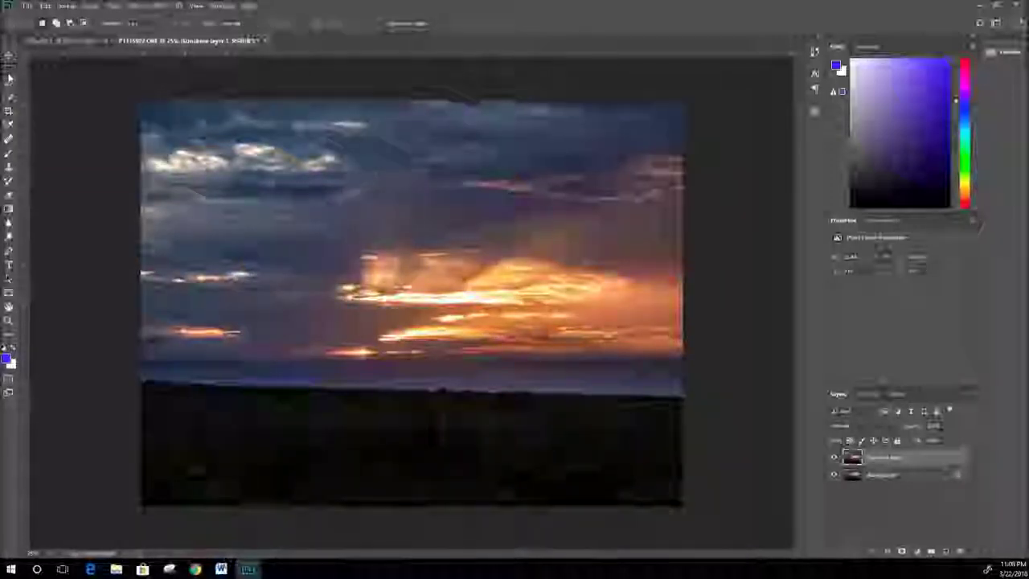
{"action": "left_click_drag", "start_coordinate": [247, 185], "coordinate": [504, 317]}
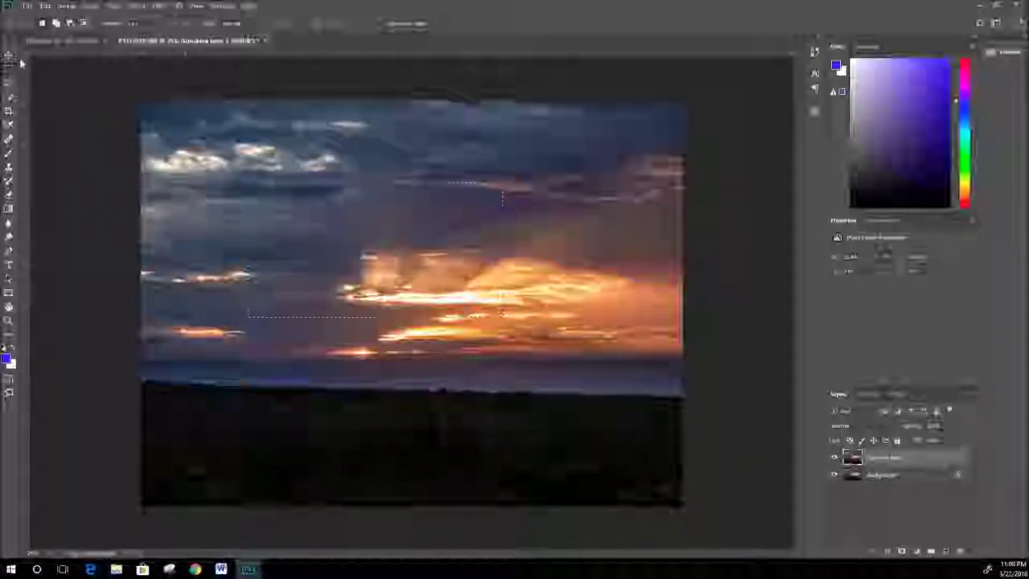
{"action": "right_click", "coordinate": [402, 257]}
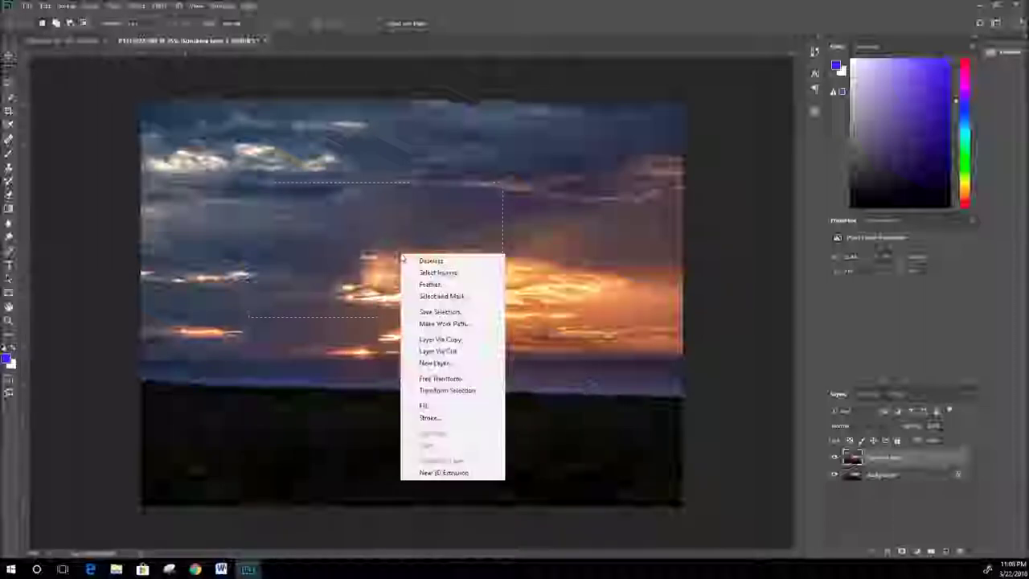
{"action": "left_click", "coordinate": [463, 273]}
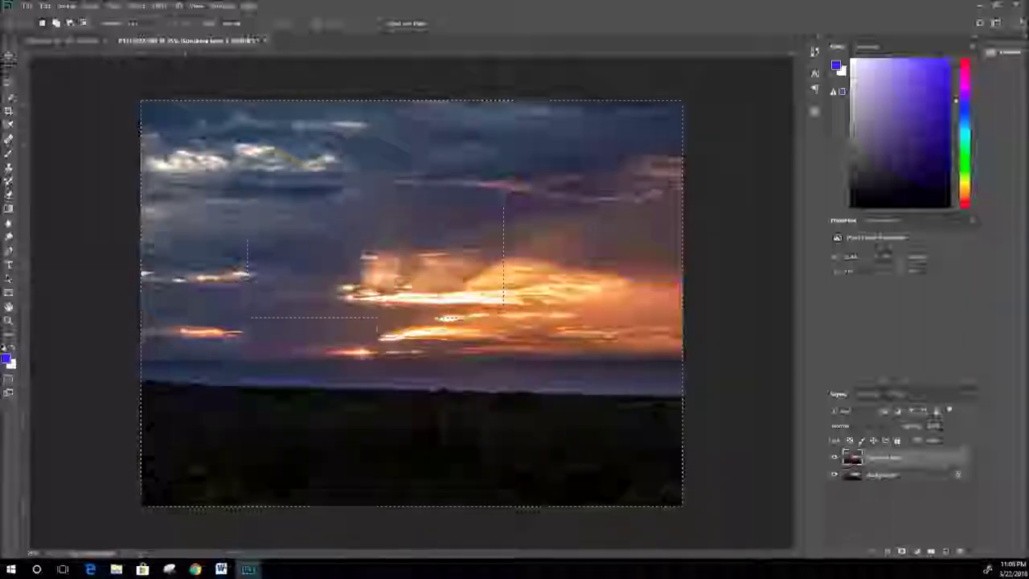
Try cutting the inverted selection onto its own layer, checking the cutout with the layers beneath hidden
{"action": "right_click", "coordinate": [385, 251]}
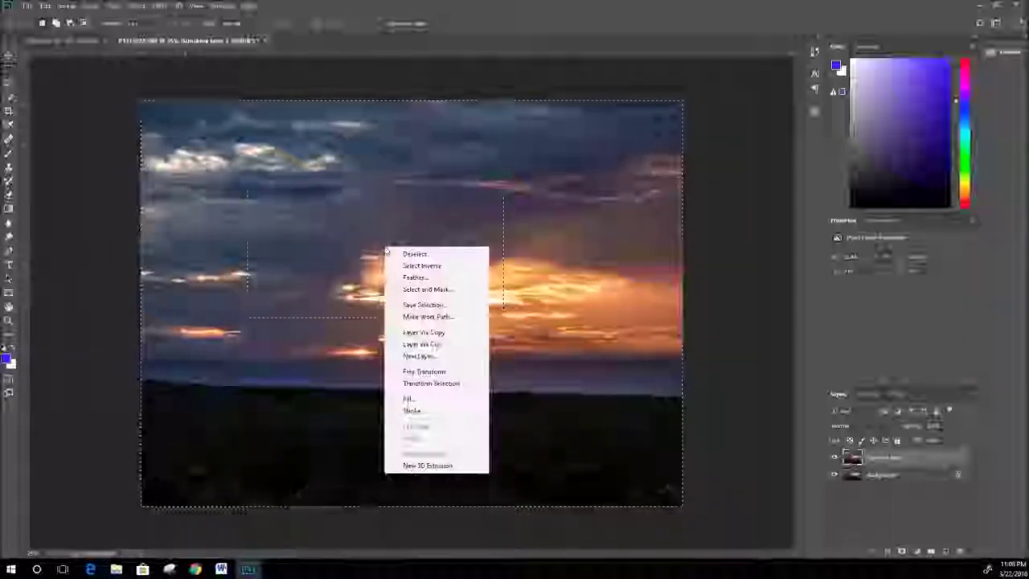
{"action": "left_click", "coordinate": [450, 346]}
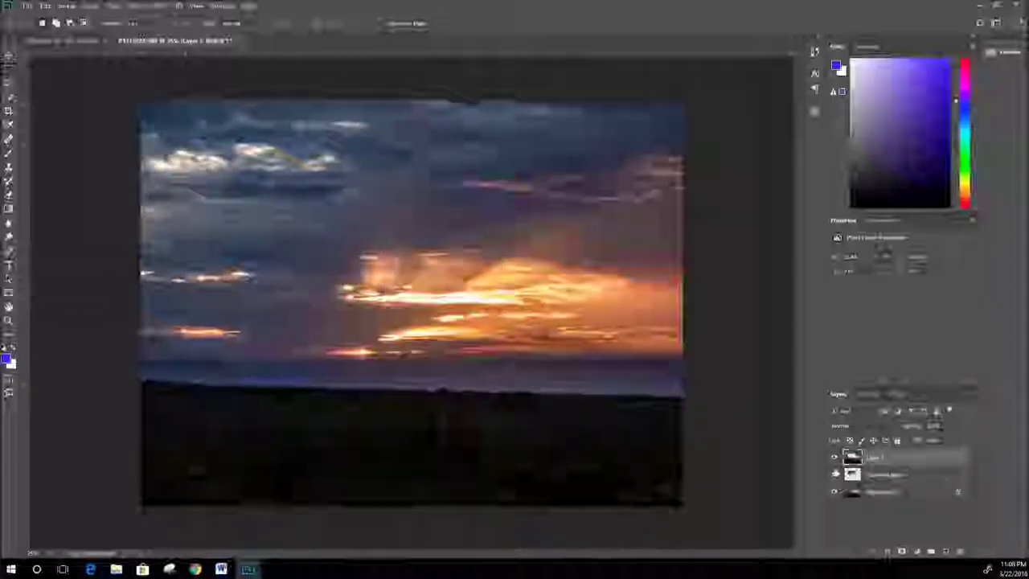
{"action": "left_click", "coordinate": [835, 475]}
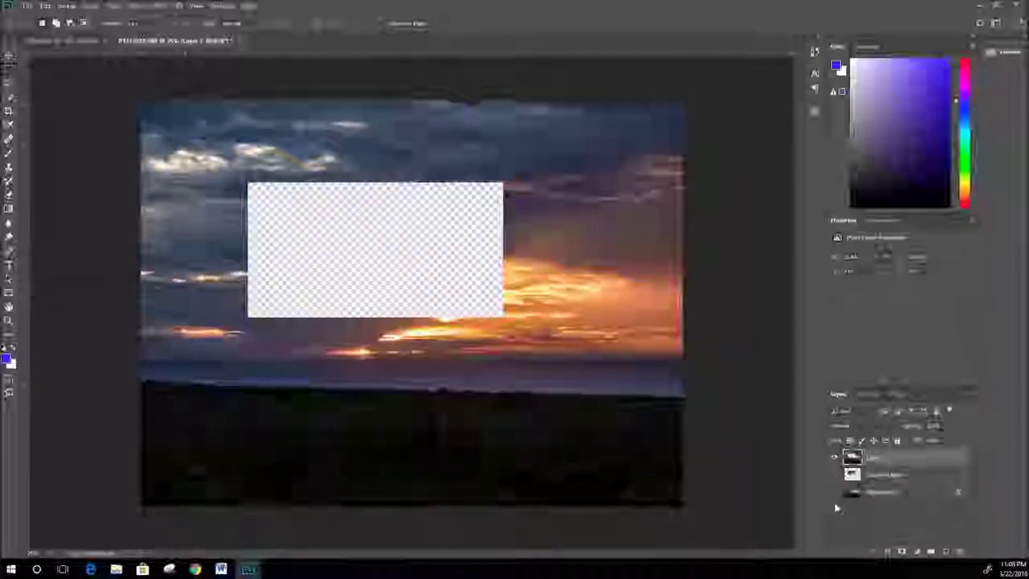
{"action": "left_click", "coordinate": [834, 475]}
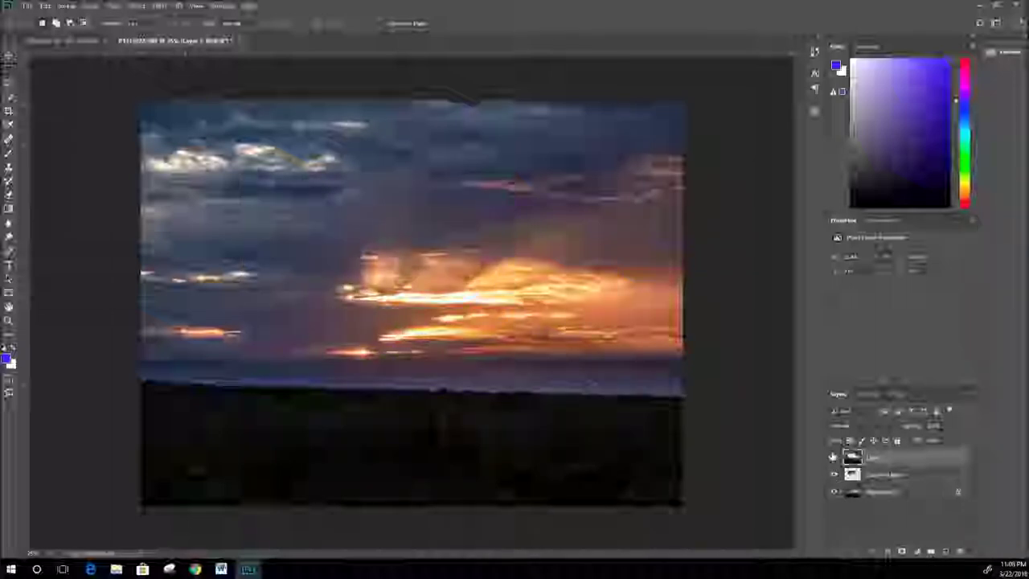
{"action": "key", "text": "ctrl+e"}
{"action": "left_click", "coordinate": [851, 458], "text": "ctrl"}
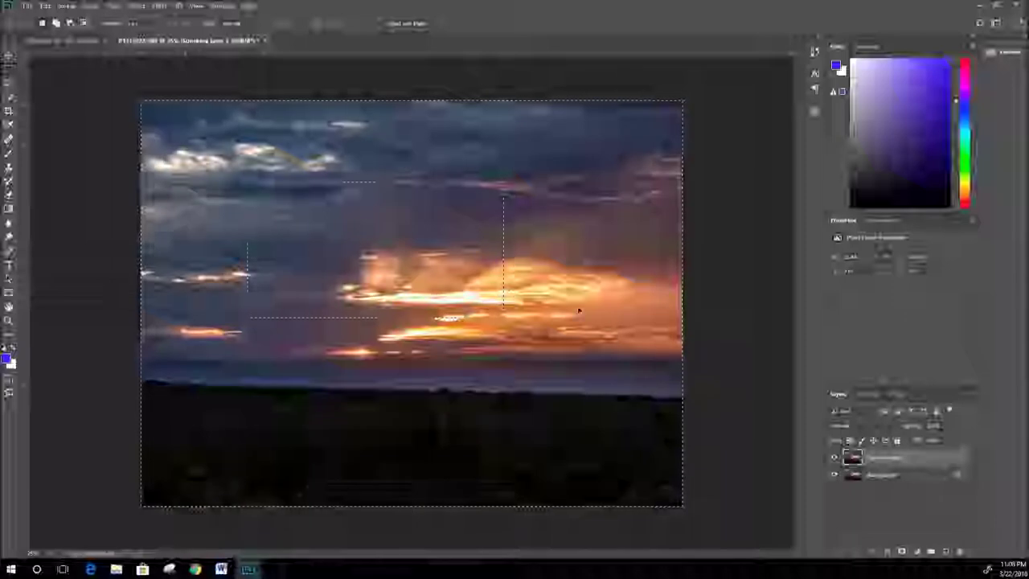
Rotate the selected area around the rectangle by roughly a quarter turn with Free Transform
{"action": "left_click", "coordinate": [8, 57]}
{"action": "mouse_move", "coordinate": [542, 328]}
{"action": "left_mouse_down"}
{"action": "mouse_move", "coordinate": [547, 313]}
{"action": "mouse_move", "coordinate": [541, 322]}
{"action": "left_mouse_up"}
{"action": "key", "text": "ctrl+t"}
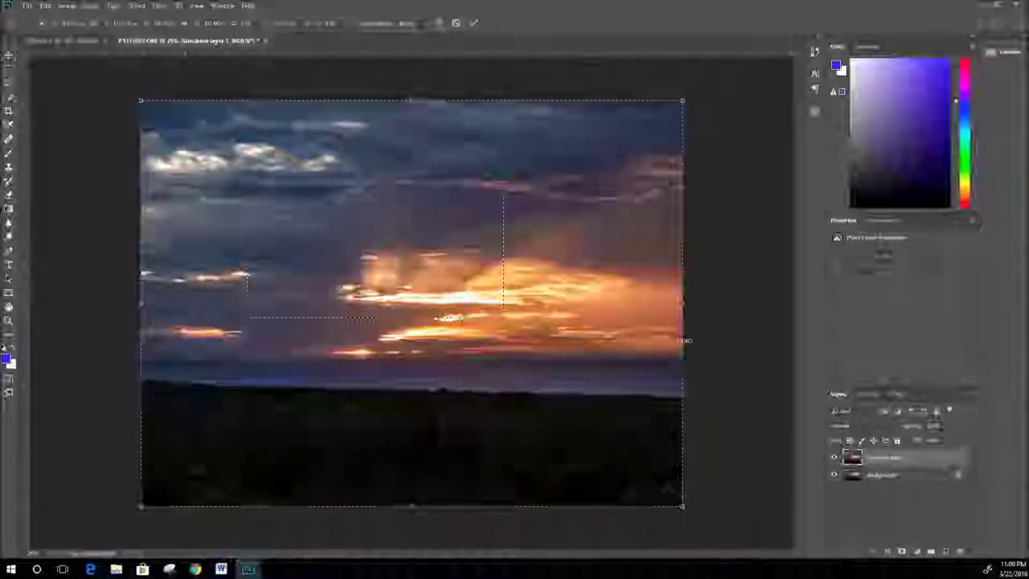
{"action": "left_click_drag", "start_coordinate": [730, 464], "coordinate": [434, 241]}
{"action": "key", "text": "Return"}
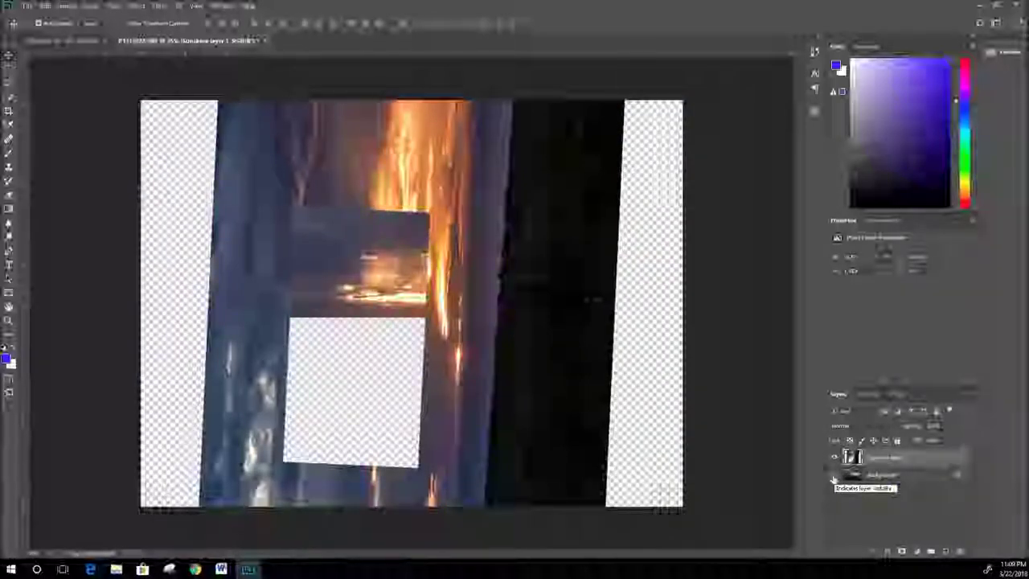
Show the Background layer, undo the rotation of the selected area and clear the selection
{"action": "left_click", "coordinate": [834, 477]}
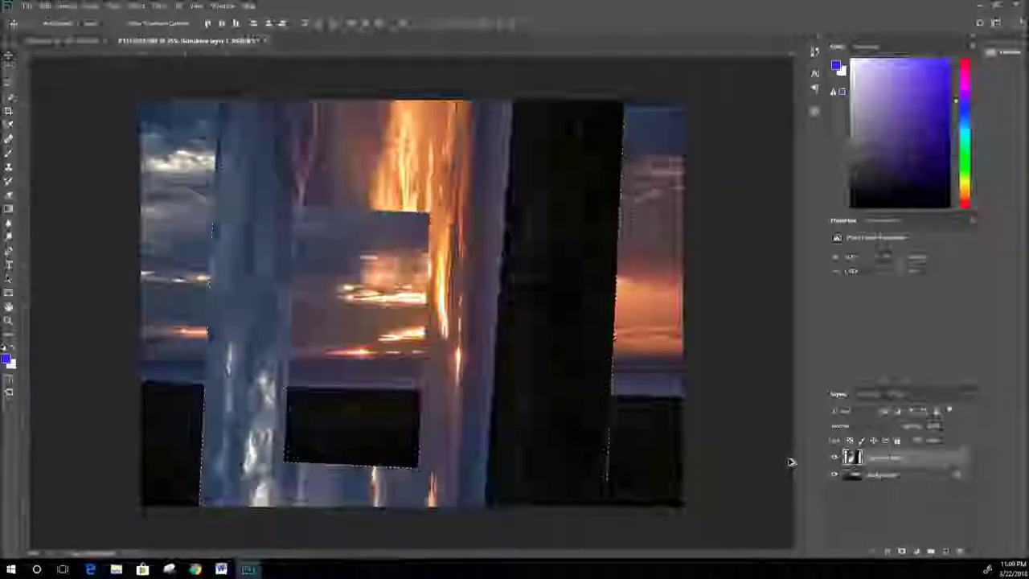
{"action": "key", "text": "Delete"}
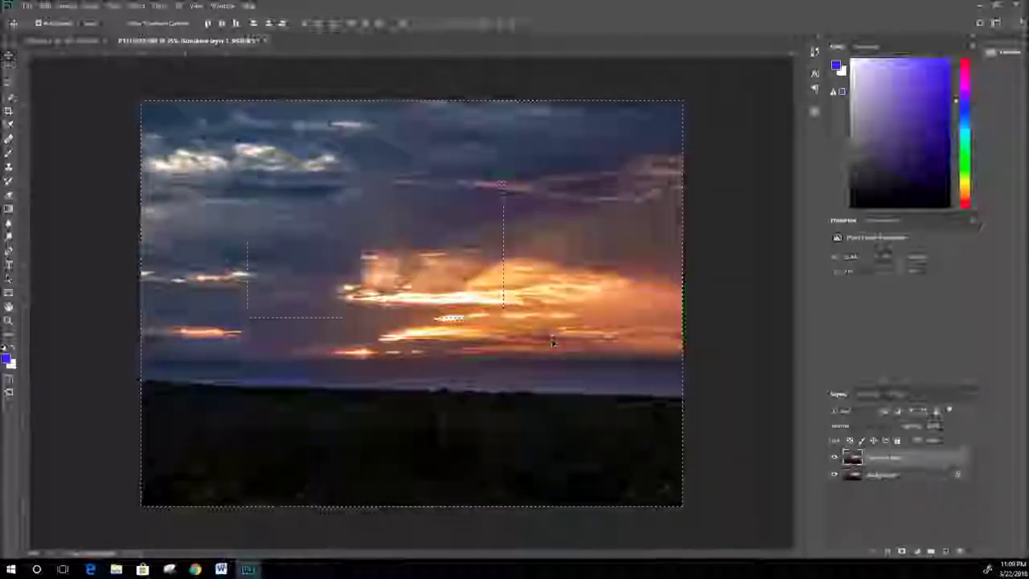
{"action": "key", "text": "ctrl+d"}
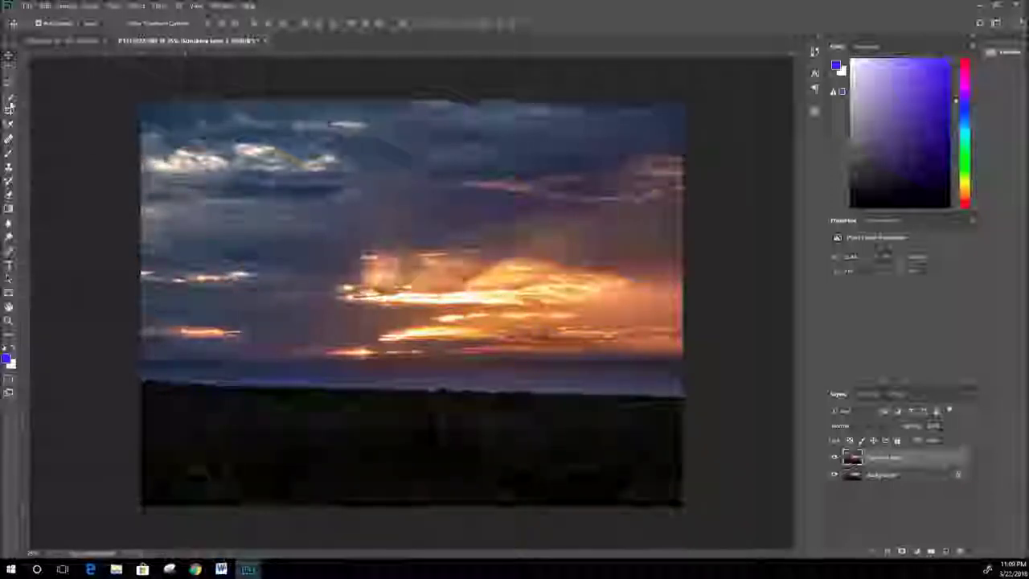
Draw a circular selection with the Elliptical Marquee tool over the glowing clouds and the dark horizon
{"action": "left_click", "coordinate": [9, 72]}
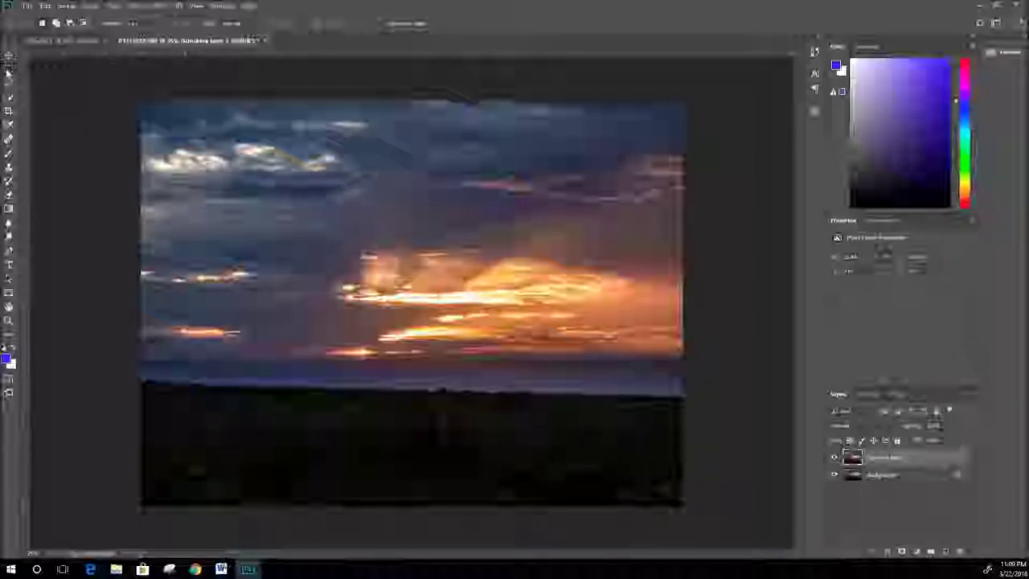
{"action": "right_click", "coordinate": [8, 72]}
{"action": "left_click", "coordinate": [52, 86]}
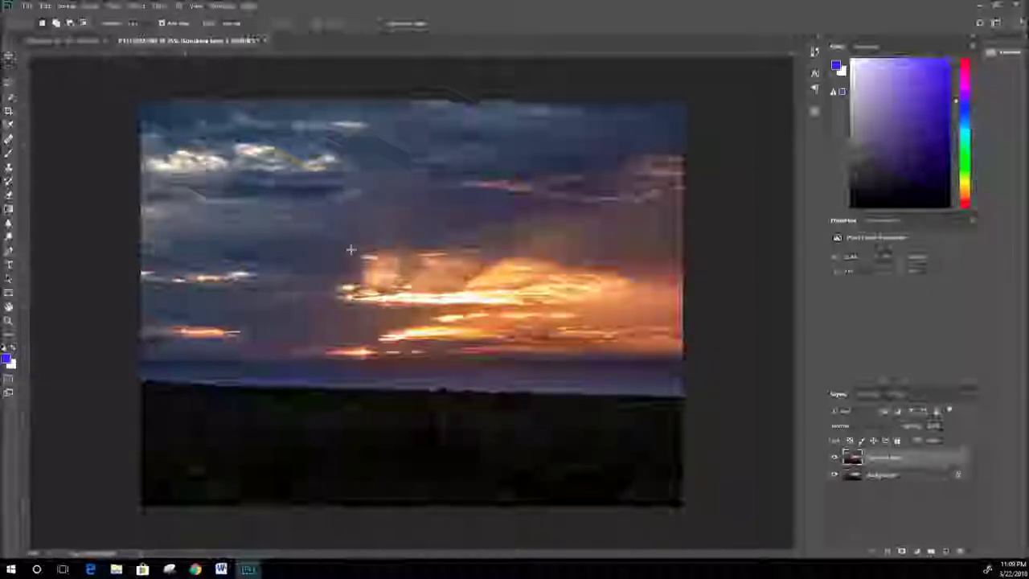
{"action": "left_click_drag", "start_coordinate": [314, 221], "coordinate": [602, 404]}
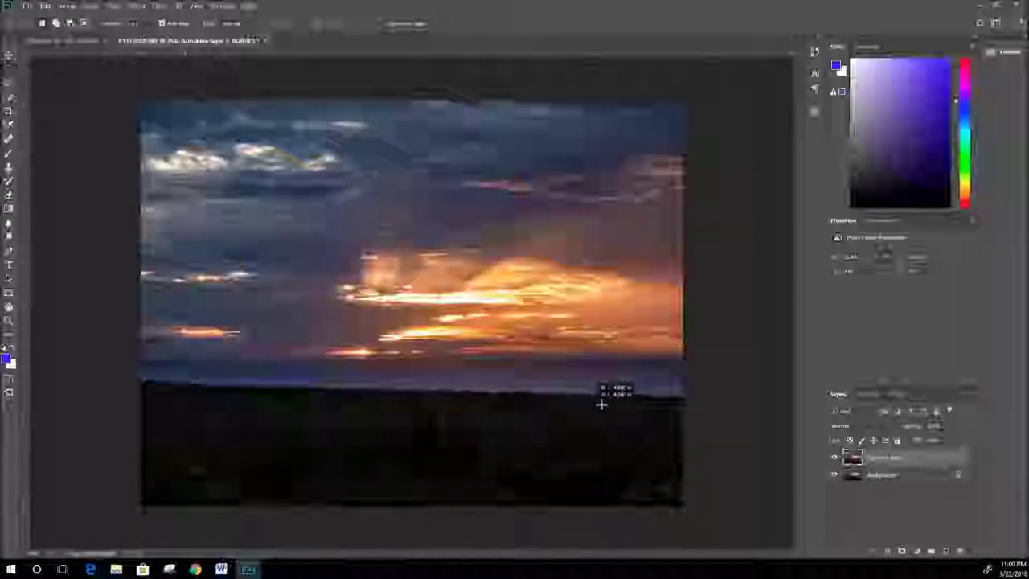
{"action": "left_click_drag", "start_coordinate": [610, 448], "coordinate": [595, 432]}
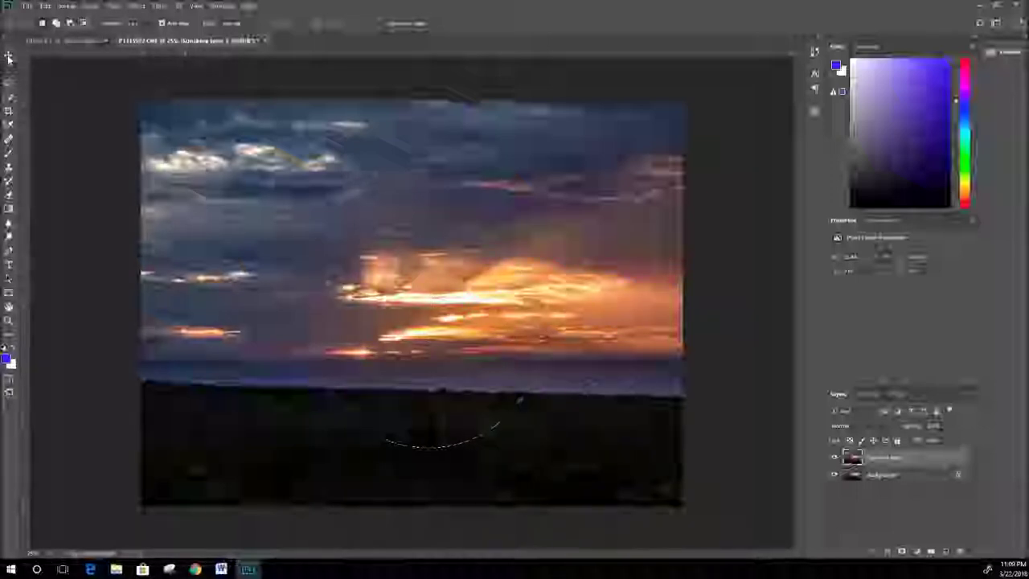
Rotate the circular selection's contents about 180 degrees with Free Transform and move them up into the sky
{"action": "key", "text": "v"}
{"action": "key", "text": "ctrl+t"}
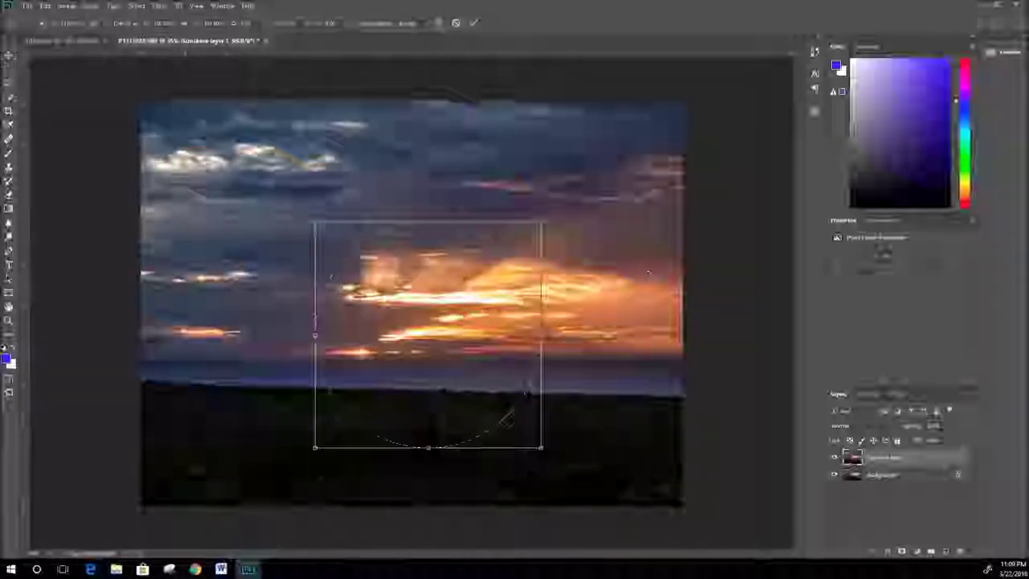
{"action": "left_click_drag", "start_coordinate": [532, 498], "coordinate": [329, 246]}
{"action": "left_click_drag", "start_coordinate": [465, 354], "coordinate": [409, 221]}
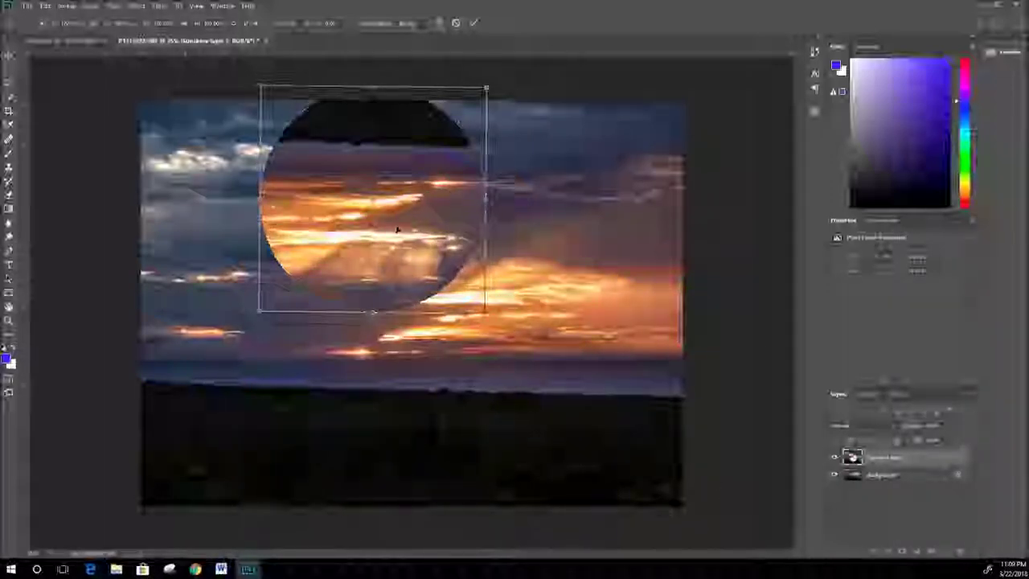
{"action": "key", "text": "Return"}
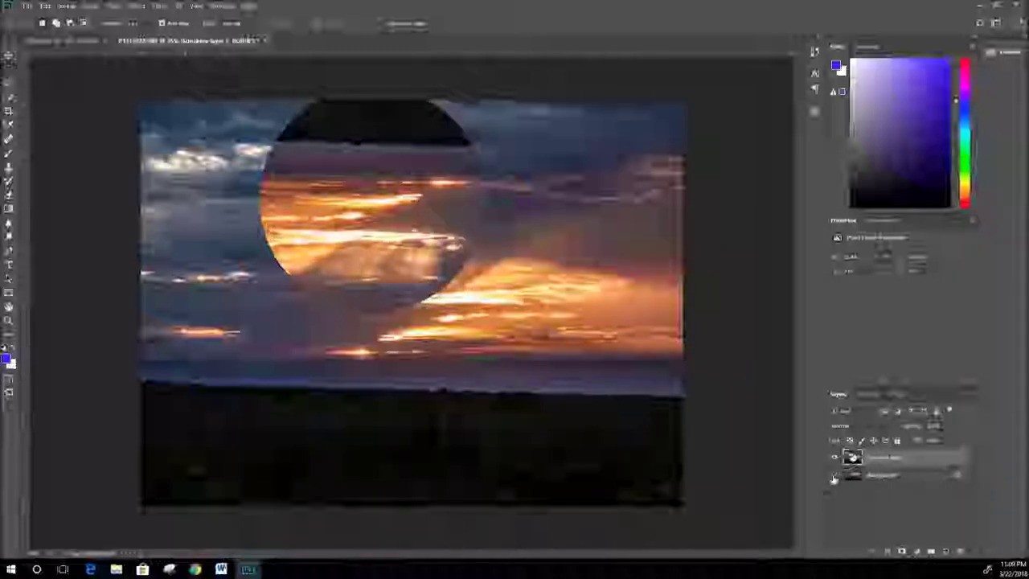
Inspect the gap with the Background layer hidden and undo the transformation of the circular area
{"action": "left_click", "coordinate": [834, 476]}
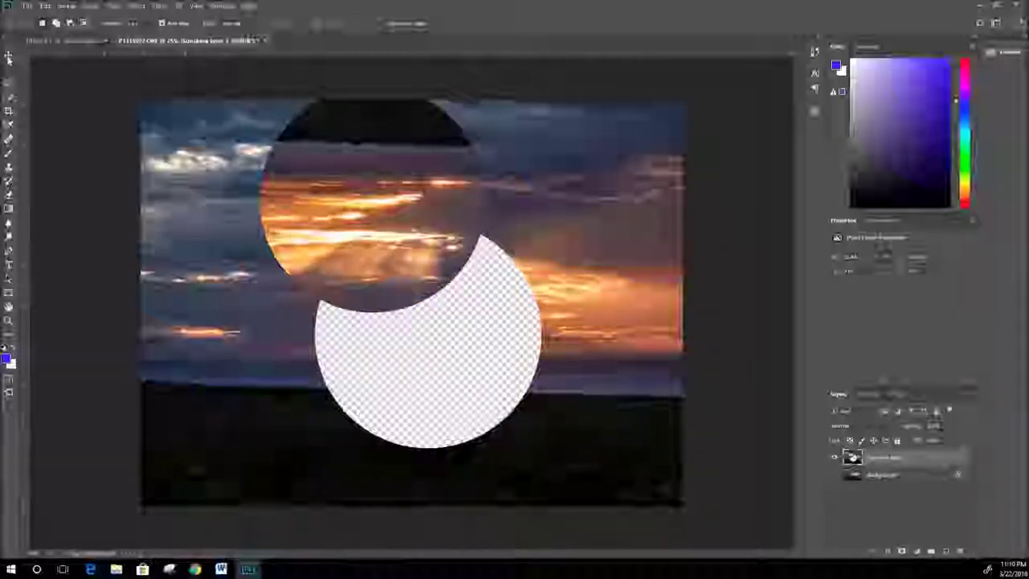
{"action": "key", "text": "v"}
{"action": "left_click_drag", "start_coordinate": [317, 178], "coordinate": [315, 120]}
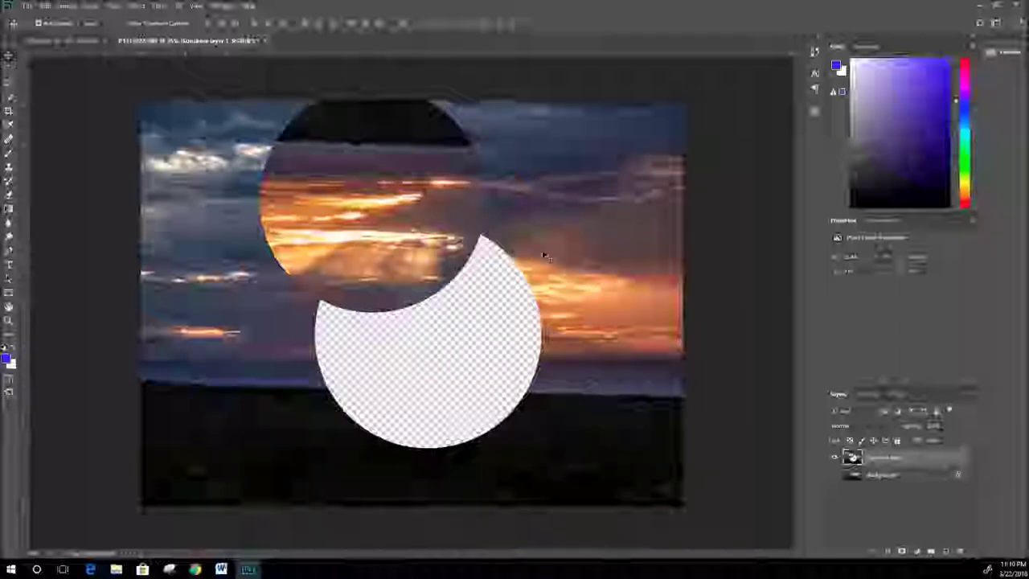
{"action": "key", "text": "ctrl+alt+z"}
{"action": "key", "text": "ctrl+alt+z"}
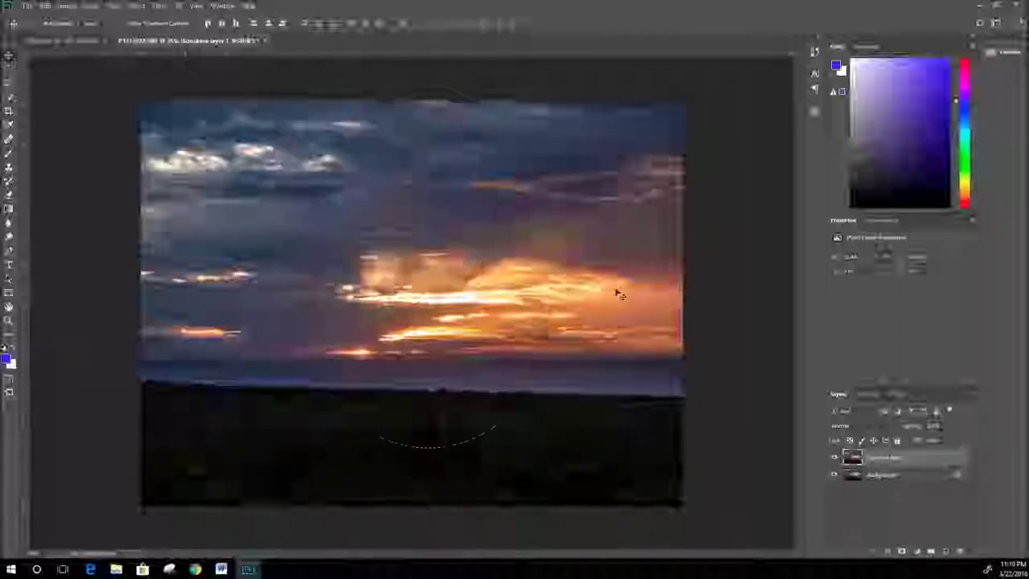
Clear the circular selection, draw an elliptical selection over the glowing clouds and cut its contents to a new layer
{"action": "right_click", "coordinate": [476, 325]}
{"action": "key", "text": "Escape"}
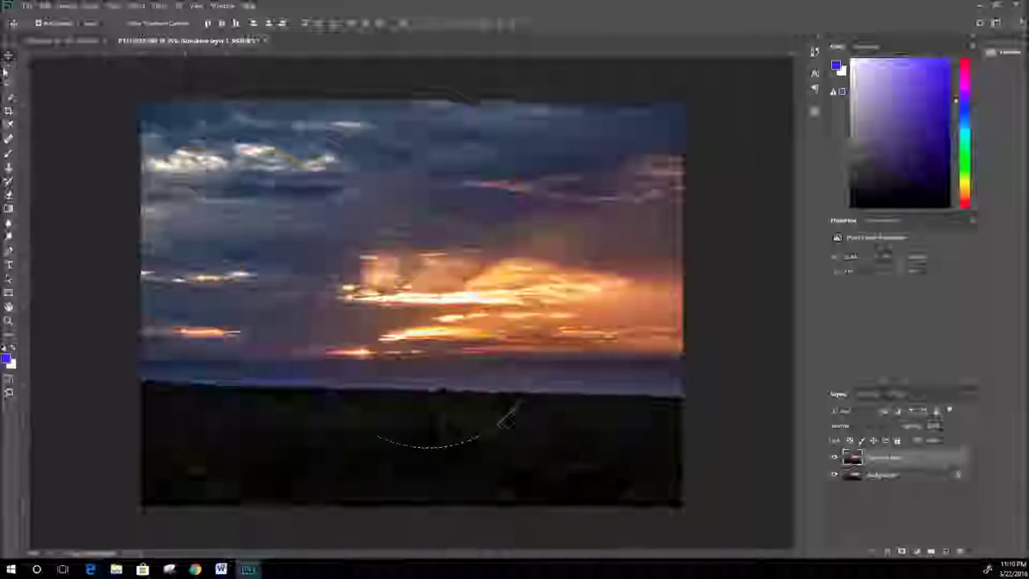
{"action": "key", "text": "l"}
{"action": "key", "text": "ctrl+d"}
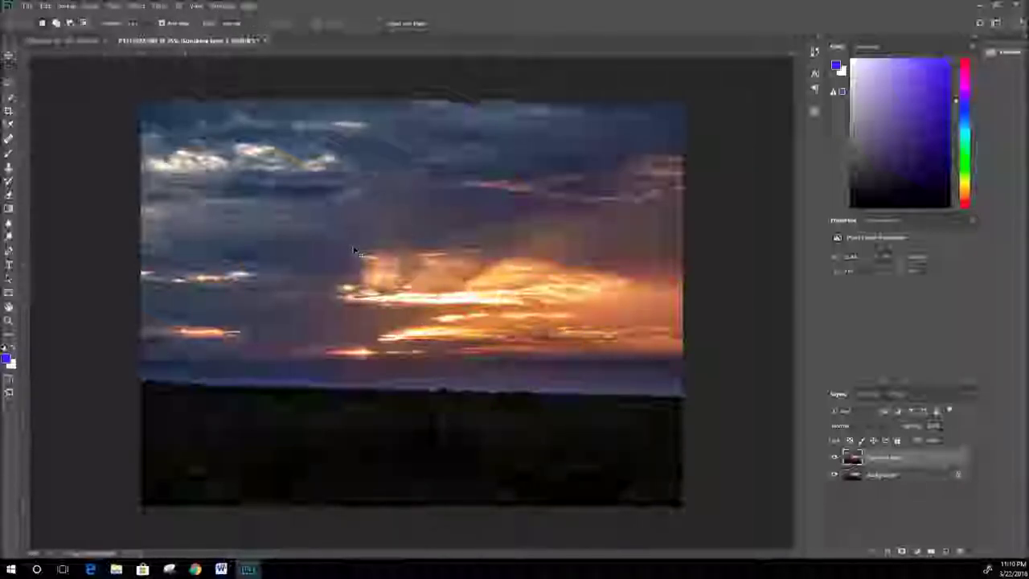
{"action": "left_click_drag", "start_coordinate": [306, 270], "coordinate": [587, 406]}
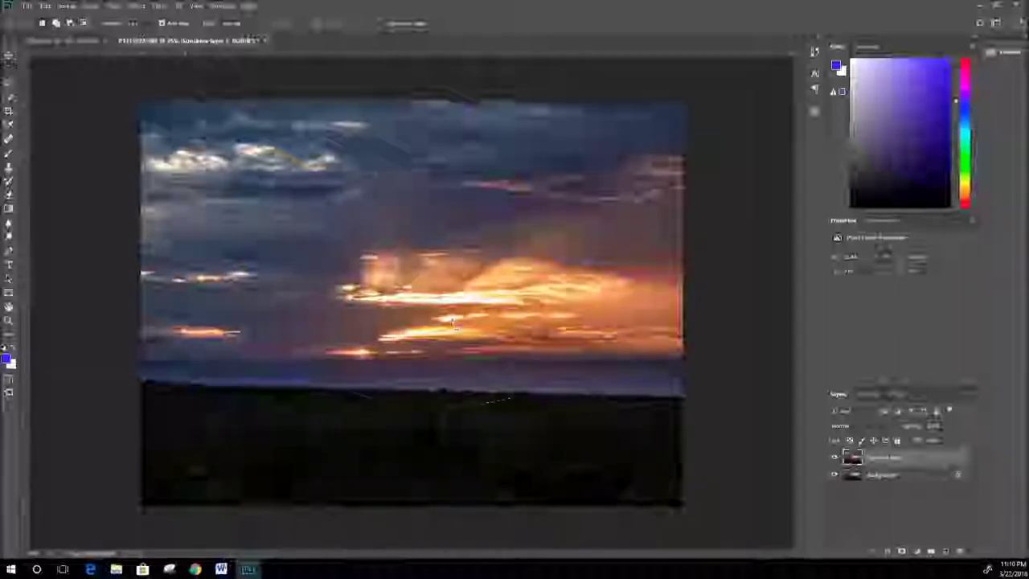
{"action": "right_click", "coordinate": [426, 311]}
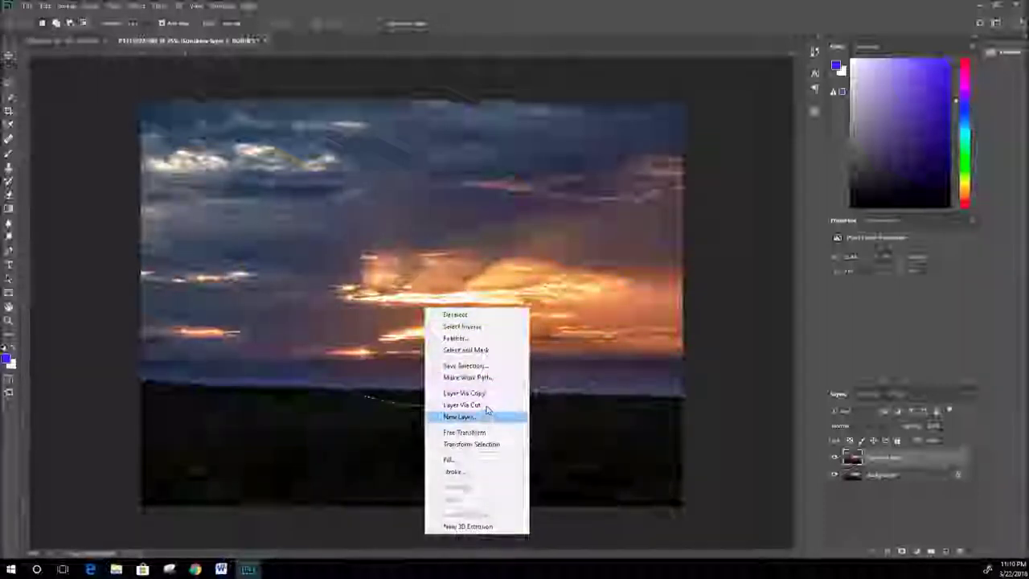
{"action": "left_click", "coordinate": [487, 405]}
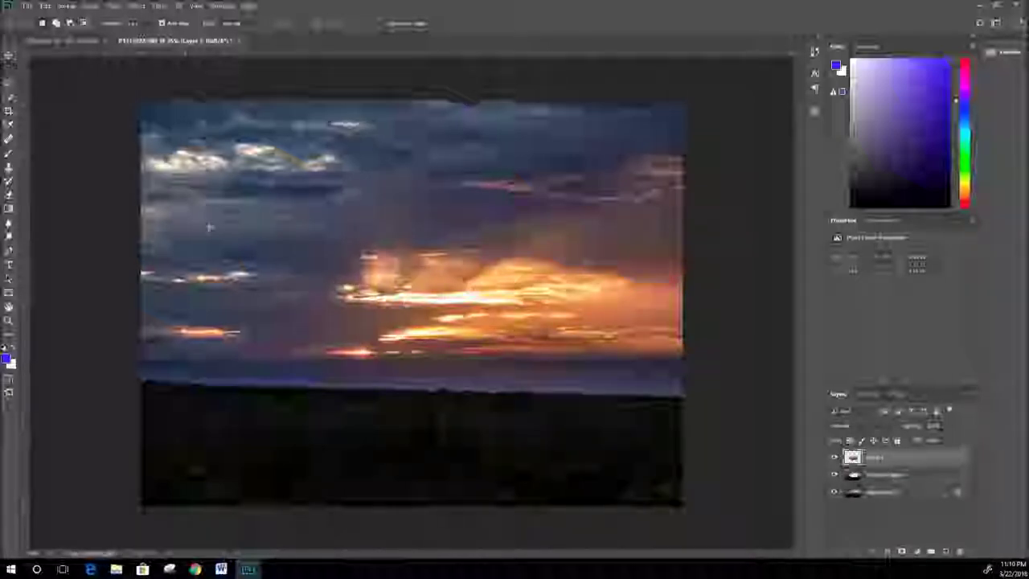
Rotate the cut-out ellipse about 90 degrees clockwise with Free Transform and hide the Background layer
{"action": "left_click", "coordinate": [387, 255]}
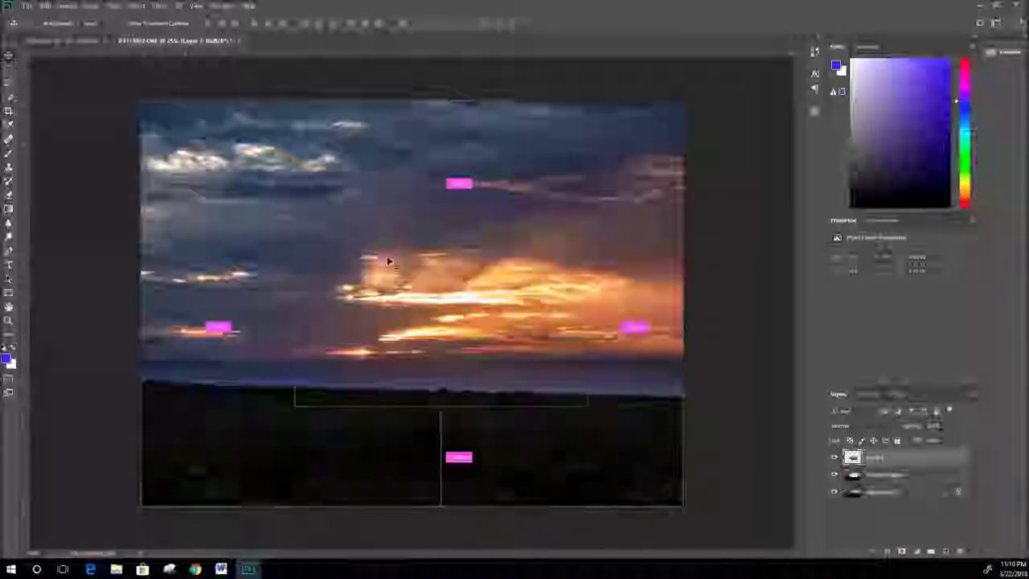
{"action": "key", "text": "ctrl+t"}
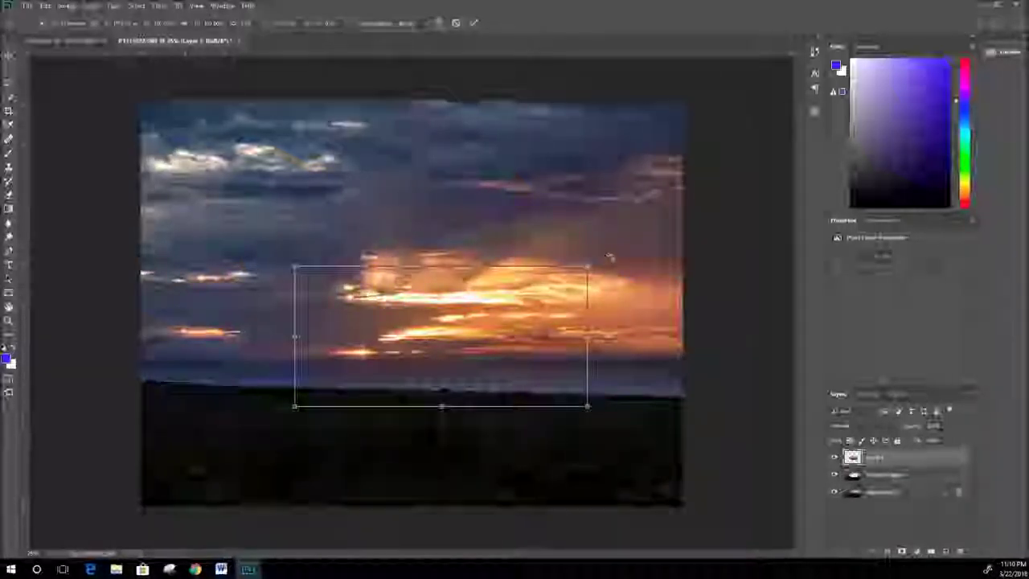
{"action": "left_click_drag", "start_coordinate": [622, 270], "coordinate": [532, 485]}
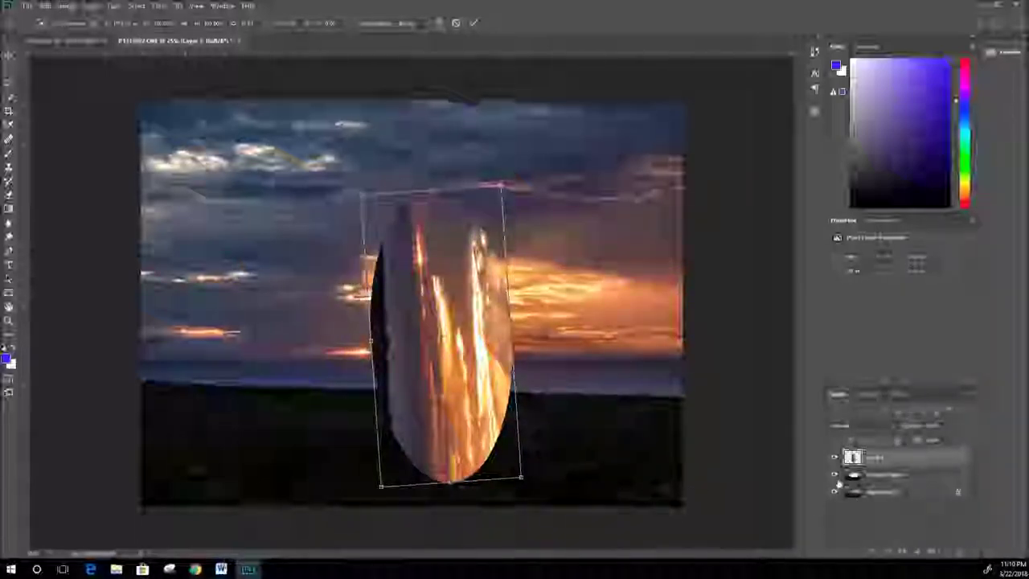
{"action": "double_click", "coordinate": [448, 362]}
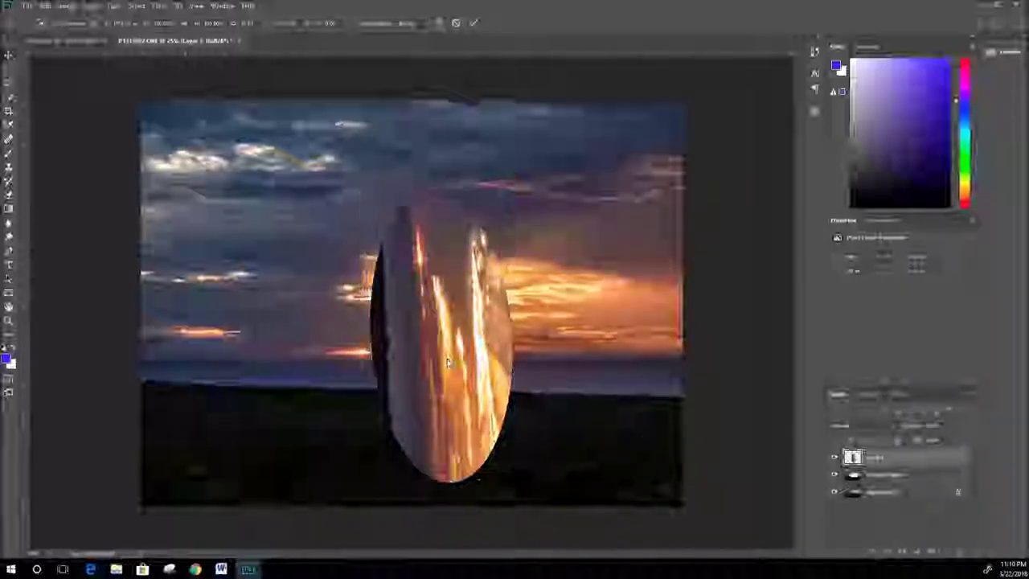
{"action": "left_click", "coordinate": [833, 491]}
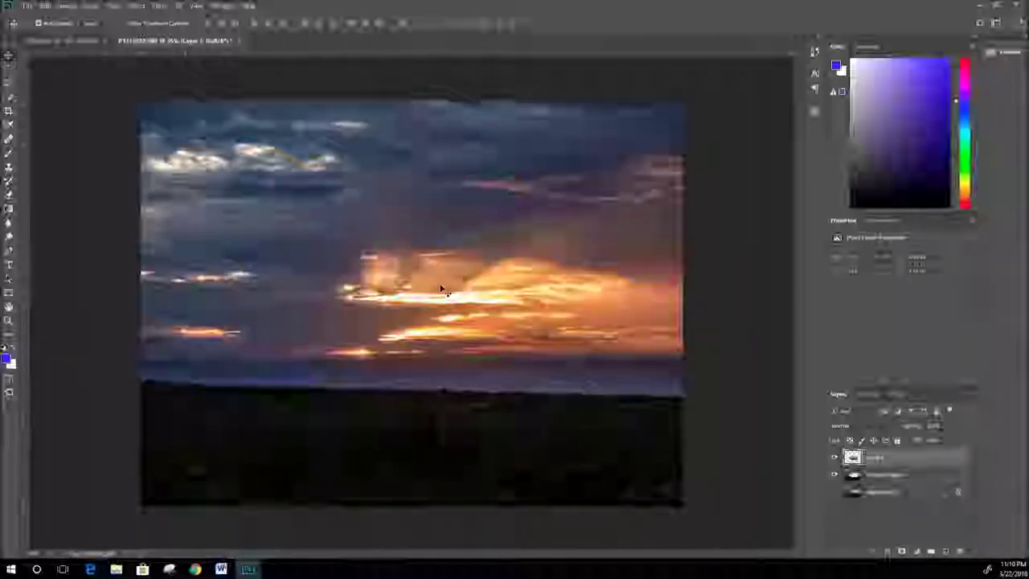
Step back through the history to undo the ellipse's rotation and the hiding of the Background layer
{"action": "key", "text": "ctrl+z"}
{"action": "key", "text": "ctrl+z"}
{"action": "key", "text": "ctrl+z"}
{"action": "key", "text": "ctrl+z"}
{"action": "key", "text": "ctrl+z"}
{"action": "key", "text": "ctrl+z"}
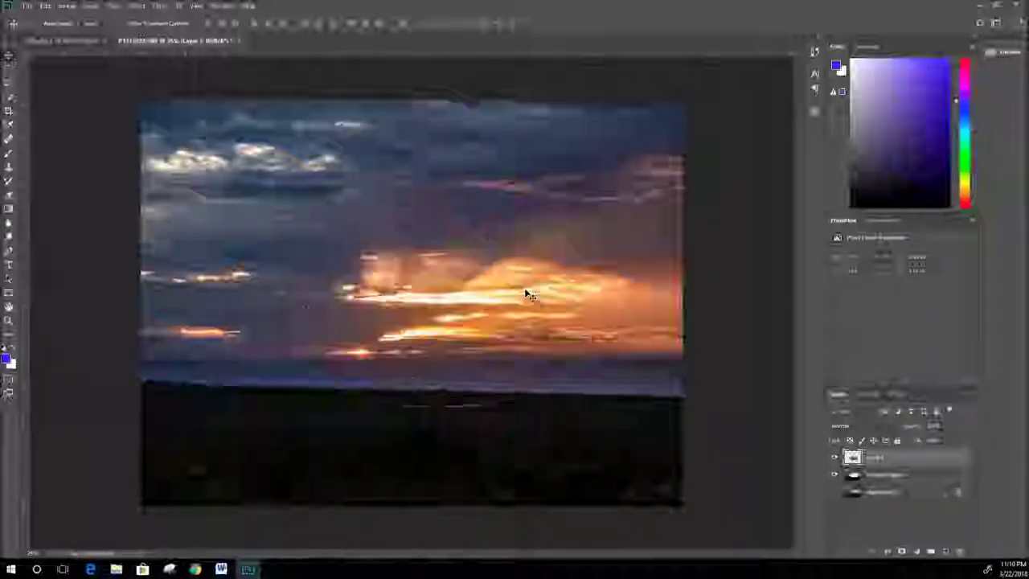
{"action": "key", "text": "ctrl+z"}
{"action": "key", "text": "ctrl+z"}
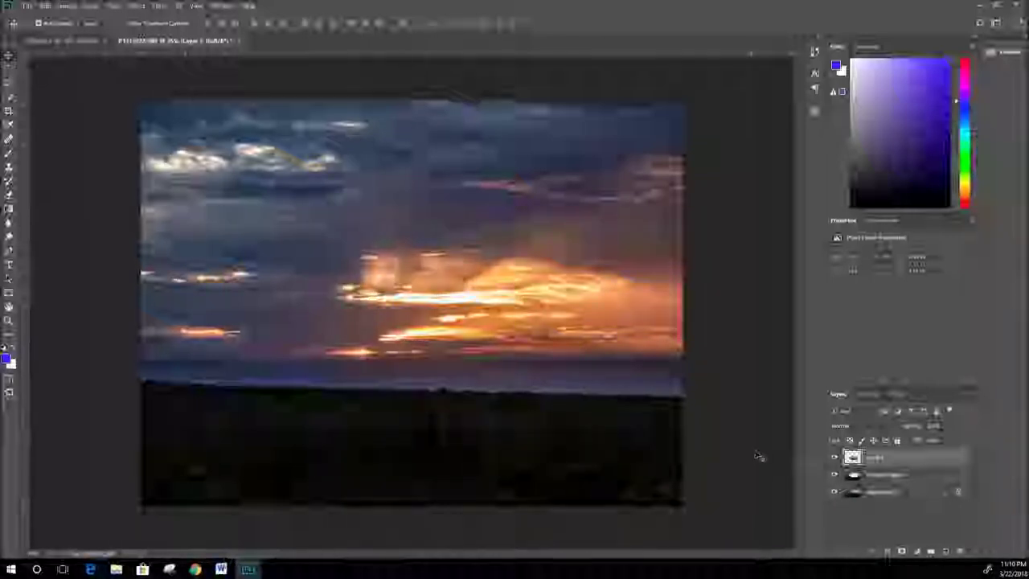
Examine the rotated ellipse layer and the transparent gap behind it with Background hidden, and restore the uncut photo layer
{"action": "left_click", "coordinate": [852, 459]}
{"action": "left_click", "coordinate": [852, 459]}
{"action": "left_click", "coordinate": [852, 460]}
{"action": "left_click", "coordinate": [852, 460]}
{"action": "left_click", "coordinate": [852, 462]}
{"action": "left_click", "coordinate": [852, 460]}
{"action": "left_click", "coordinate": [852, 459]}
{"action": "left_click", "coordinate": [852, 461]}
{"action": "left_click", "coordinate": [852, 461]}
{"action": "left_click", "coordinate": [853, 461]}
{"action": "left_click", "coordinate": [854, 462]}
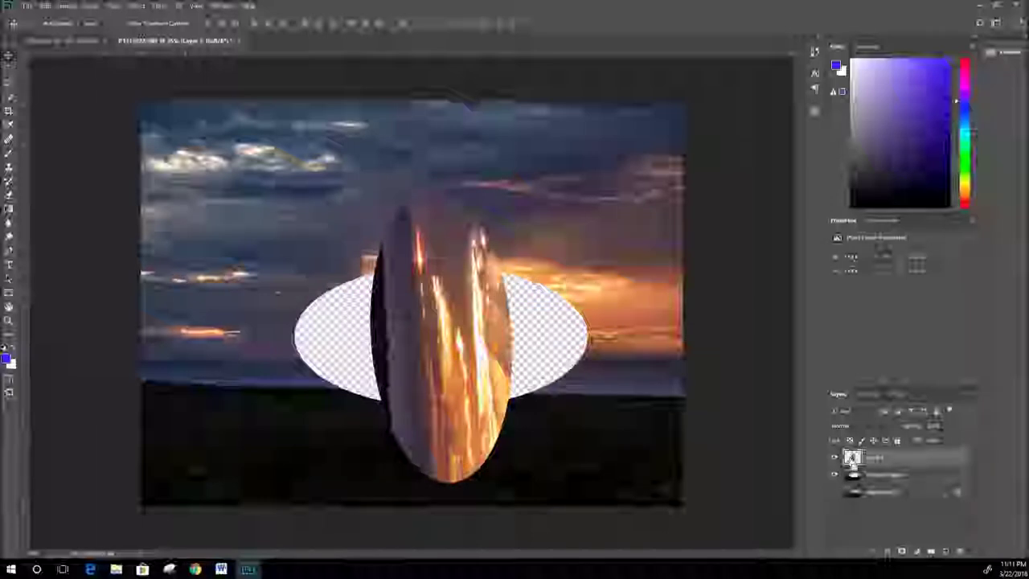
{"action": "key", "text": "ctrl+e"}
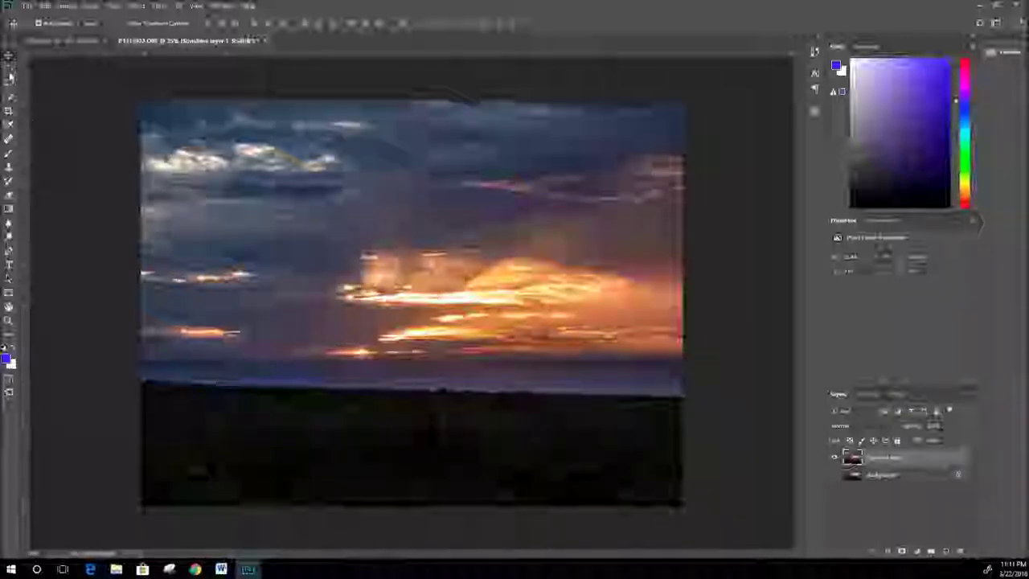
Select one pixel row across the sunset with the Single Row Marquee tool and copy it to a new layer
{"action": "left_click", "coordinate": [8, 77]}
{"action": "left_click", "coordinate": [63, 94]}
{"action": "left_click_drag", "start_coordinate": [412, 322], "coordinate": [507, 293]}
{"action": "left_click_drag", "start_coordinate": [413, 338], "coordinate": [443, 230]}
{"action": "right_click", "coordinate": [445, 229]}
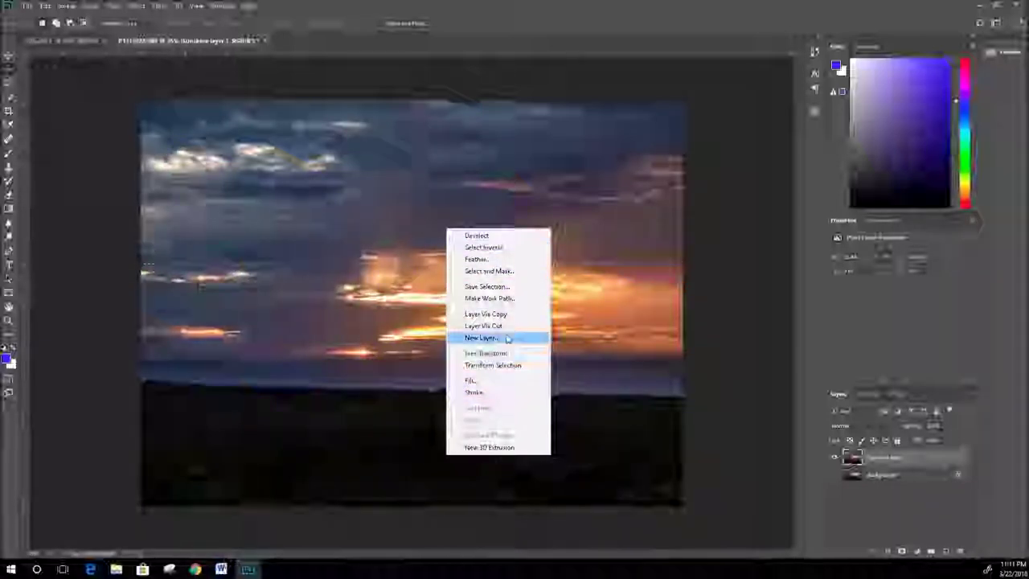
{"action": "left_click", "coordinate": [486, 314]}
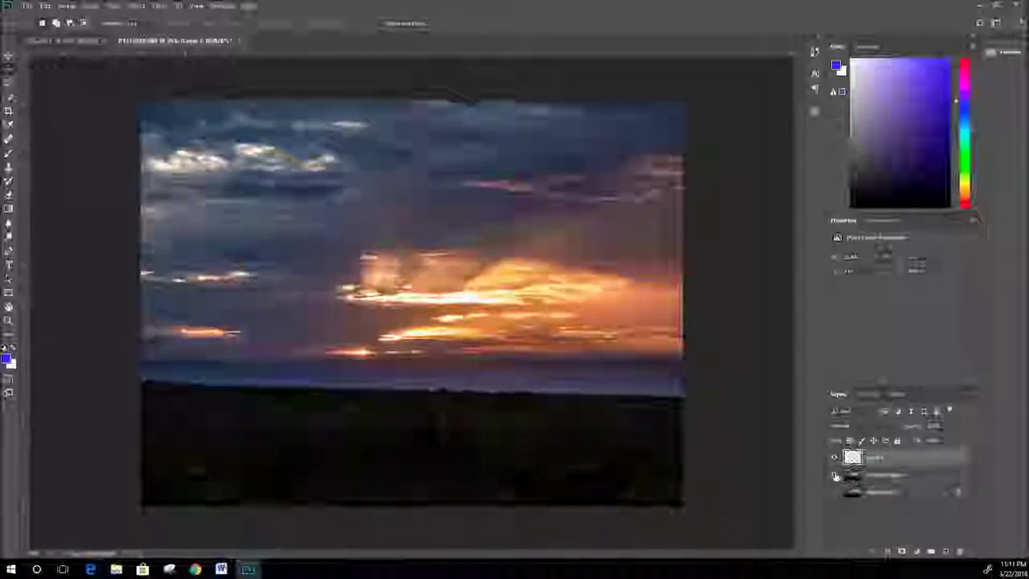
Isolate the copied pixel row by temporarily hiding the photo layer, and delete the row's layer
{"action": "left_click", "coordinate": [835, 475]}
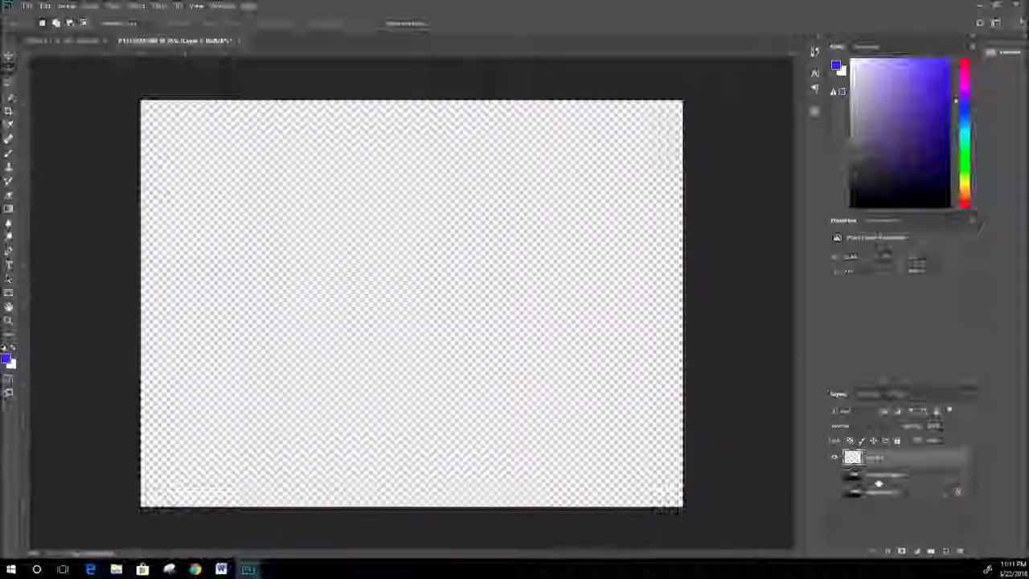
{"action": "left_click", "coordinate": [835, 476]}
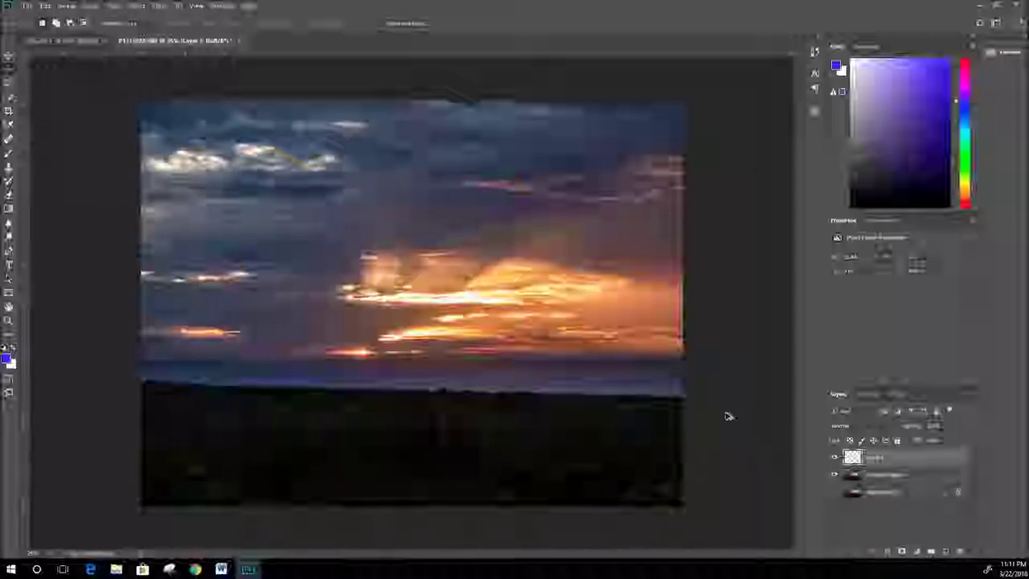
{"action": "key", "text": "Delete"}
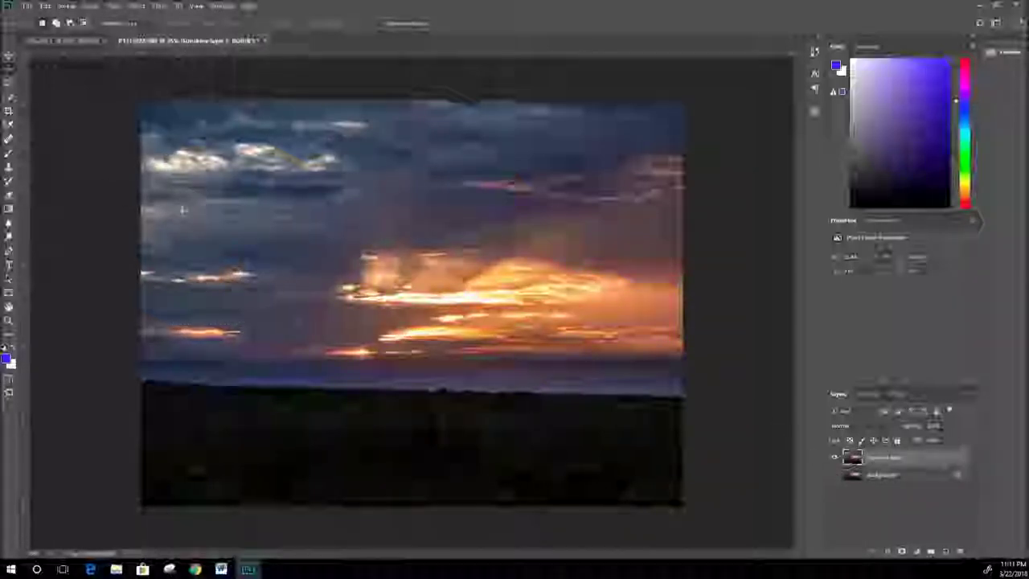
{"action": "key", "text": "ctrl+d"}
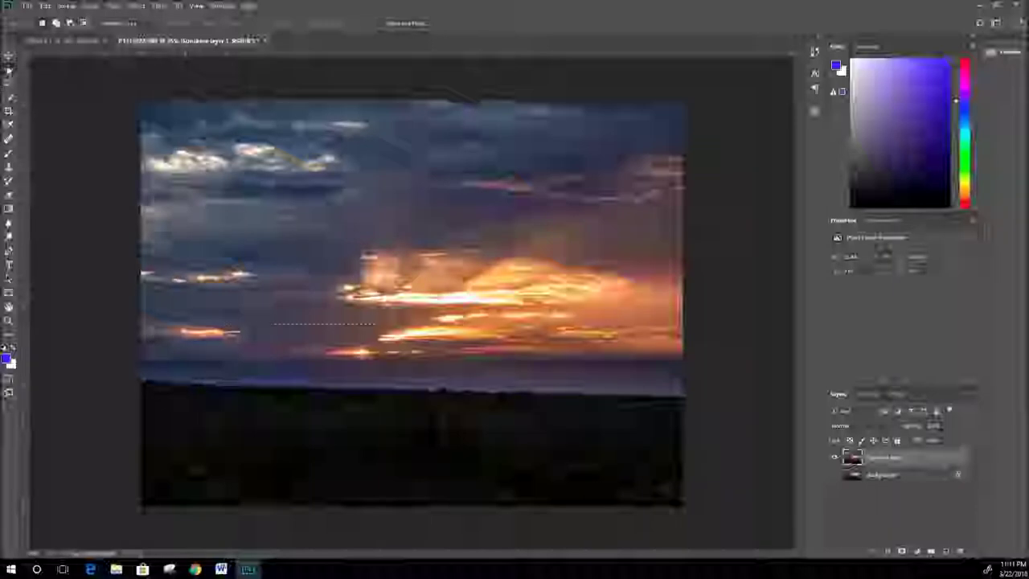
Place a one-pixel column selection through the photo with the Single Column Marquee tool and clear the selection
{"action": "left_click", "coordinate": [10, 77]}
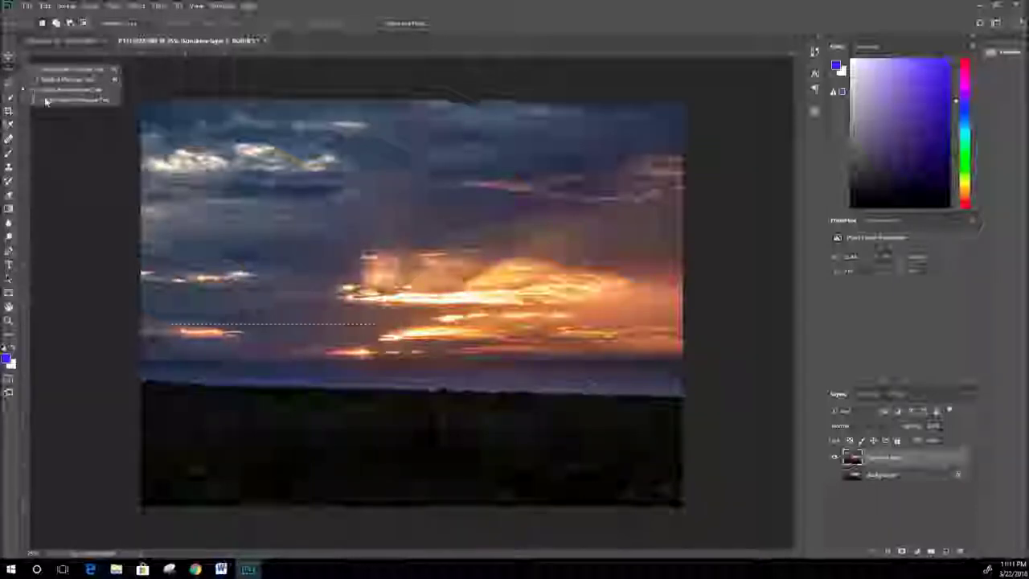
{"action": "left_click", "coordinate": [72, 99]}
{"action": "left_click_drag", "start_coordinate": [282, 231], "coordinate": [286, 227]}
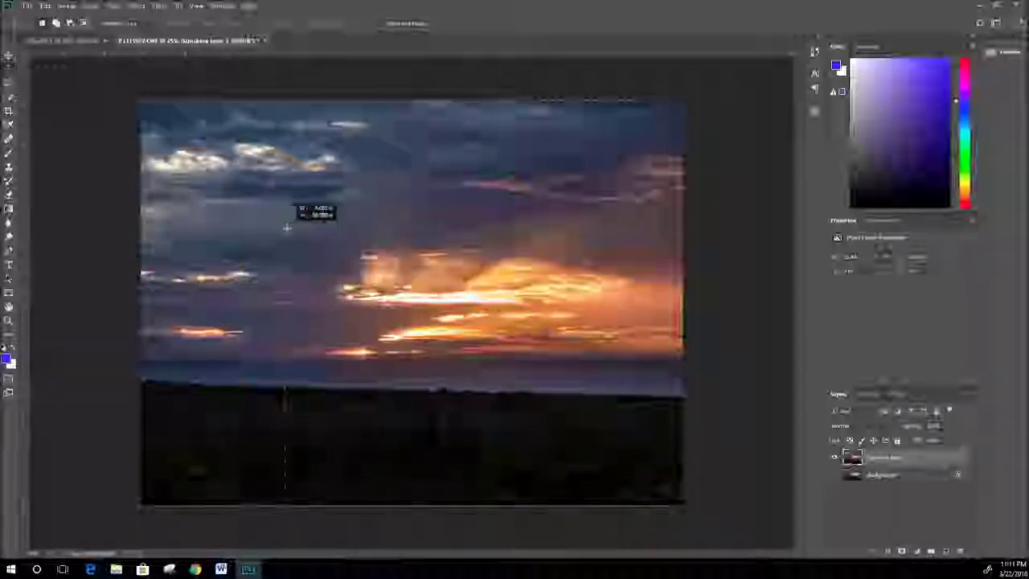
{"action": "left_click", "coordinate": [346, 231]}
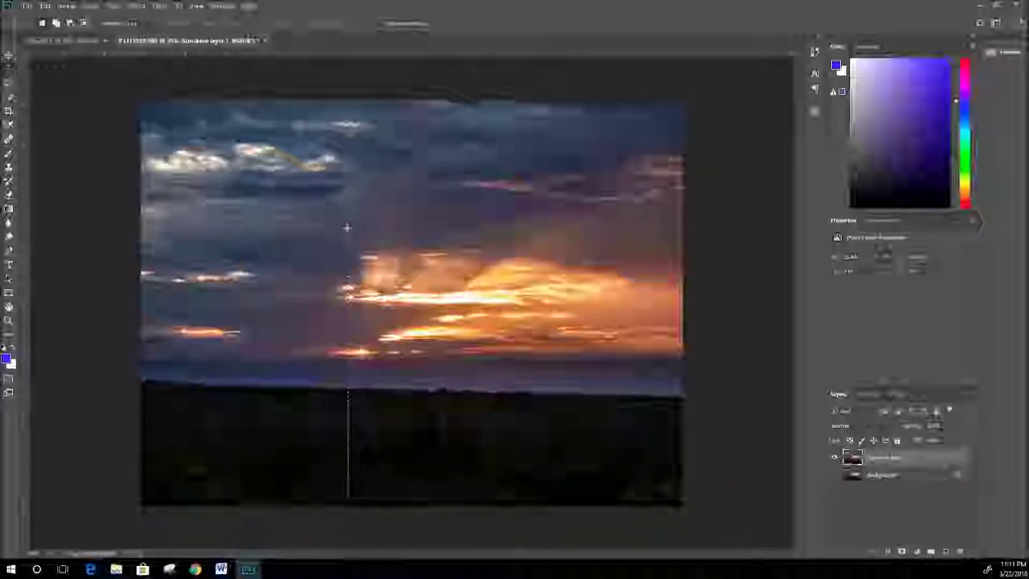
{"action": "right_click", "coordinate": [348, 227]}
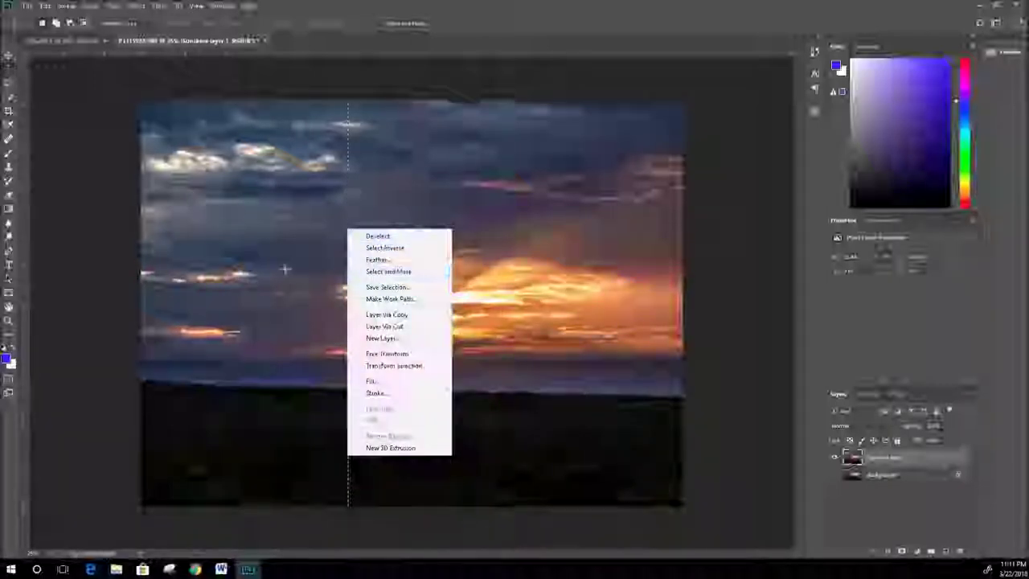
{"action": "left_click", "coordinate": [363, 246]}
{"action": "left_click_drag", "start_coordinate": [363, 239], "coordinate": [460, 252]}
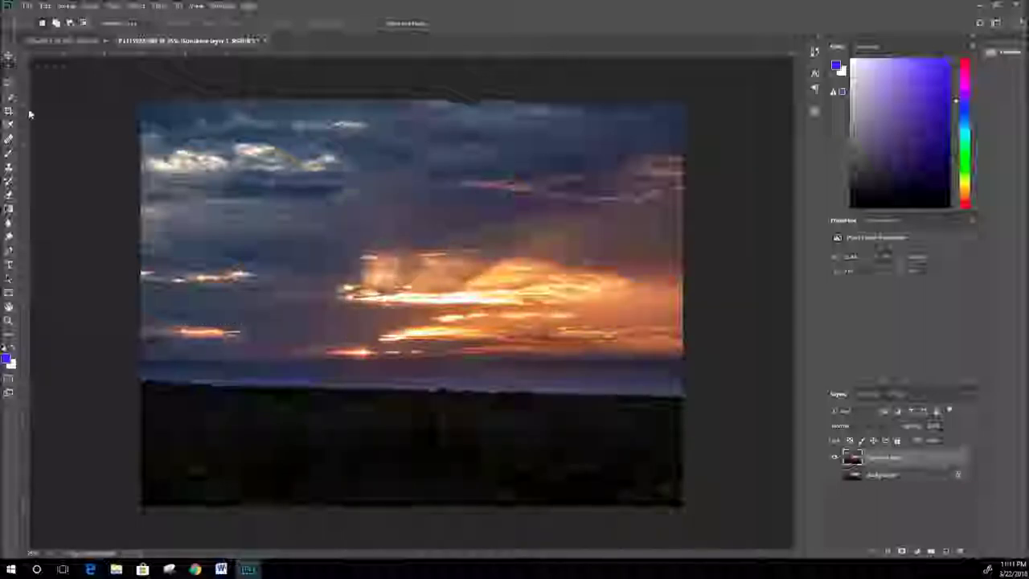
Draw a freehand selection with the Lasso tool around the middle sky and the glowing clouds down to the horizon
{"action": "left_click", "coordinate": [8, 82]}
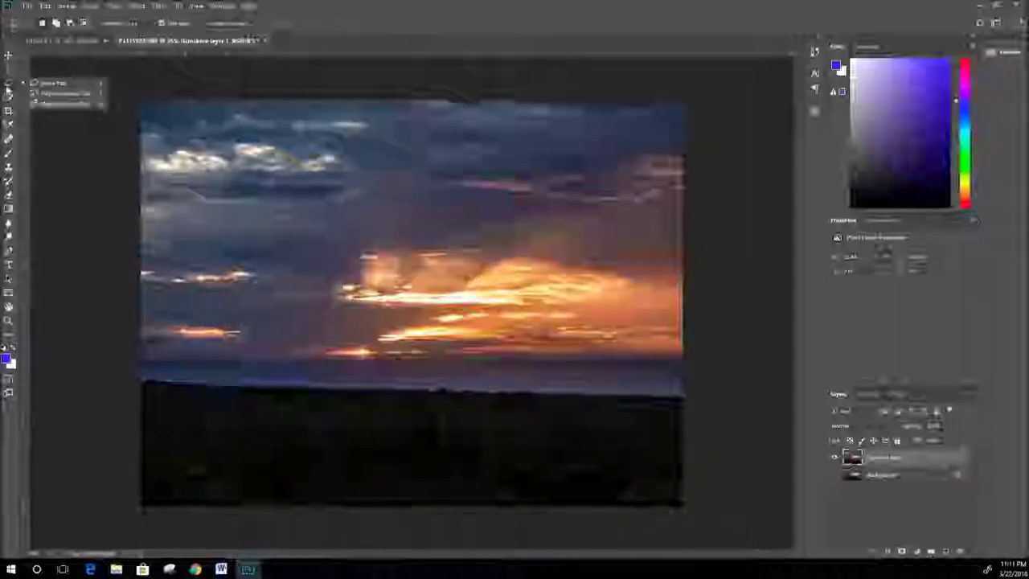
{"action": "left_click", "coordinate": [64, 85]}
{"action": "mouse_move", "coordinate": [516, 304]}
{"action": "left_mouse_down"}
{"action": "mouse_move", "coordinate": [501, 362]}
{"action": "mouse_move", "coordinate": [440, 411]}
{"action": "mouse_move", "coordinate": [344, 368]}
{"action": "mouse_move", "coordinate": [318, 392]}
{"action": "mouse_move", "coordinate": [285, 400]}
{"action": "mouse_move", "coordinate": [254, 332]}
{"action": "left_mouse_up"}
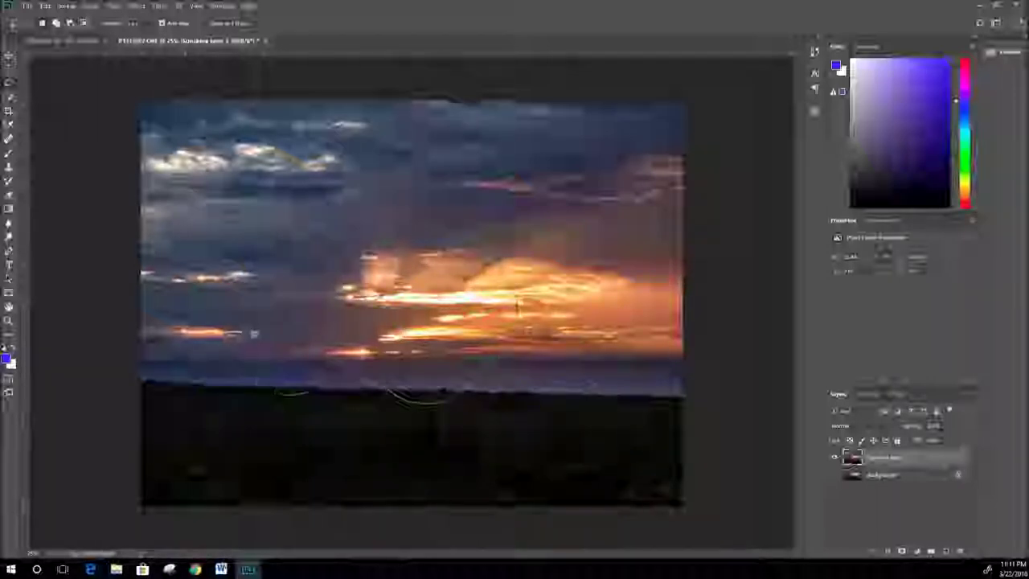
{"action": "mouse_move", "coordinate": [255, 196]}
{"action": "left_mouse_down"}
{"action": "mouse_move", "coordinate": [284, 349]}
{"action": "mouse_move", "coordinate": [514, 306]}
{"action": "left_mouse_up"}
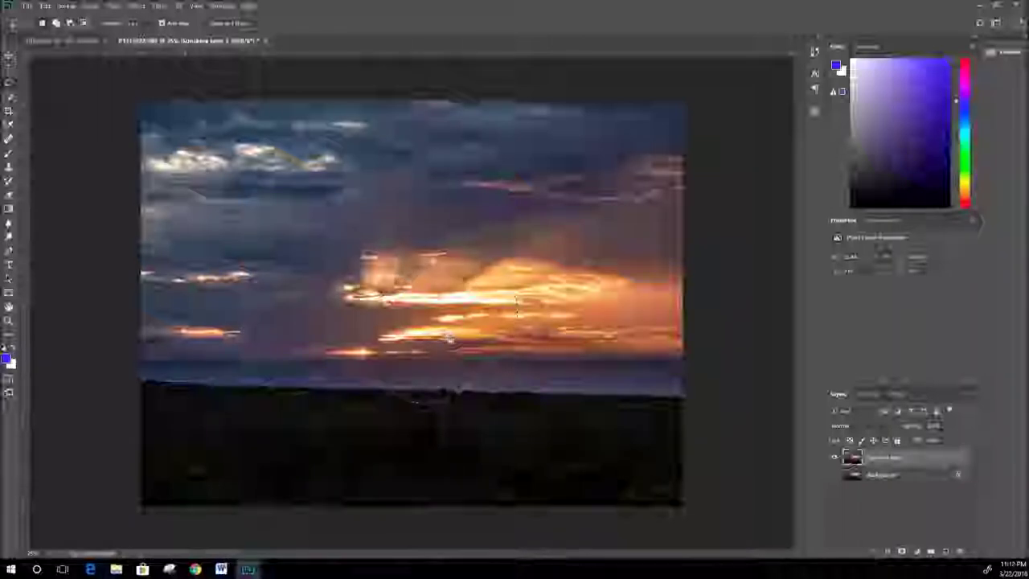
Try Free Transform on the lassoed area and close the transformation
{"action": "right_click", "coordinate": [450, 339]}
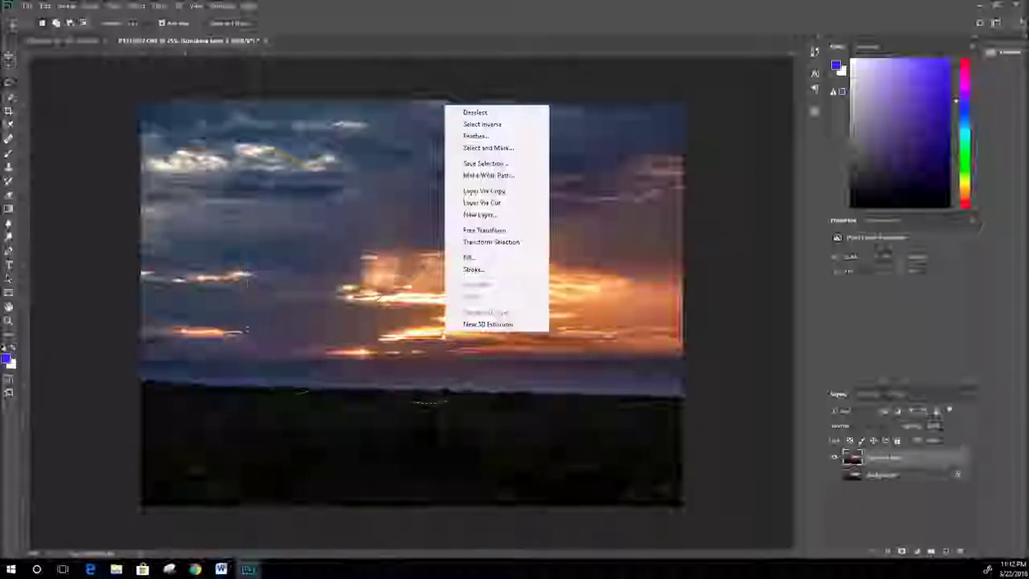
{"action": "left_click", "coordinate": [484, 230]}
{"action": "left_click_drag", "start_coordinate": [531, 273], "coordinate": [293, 316]}
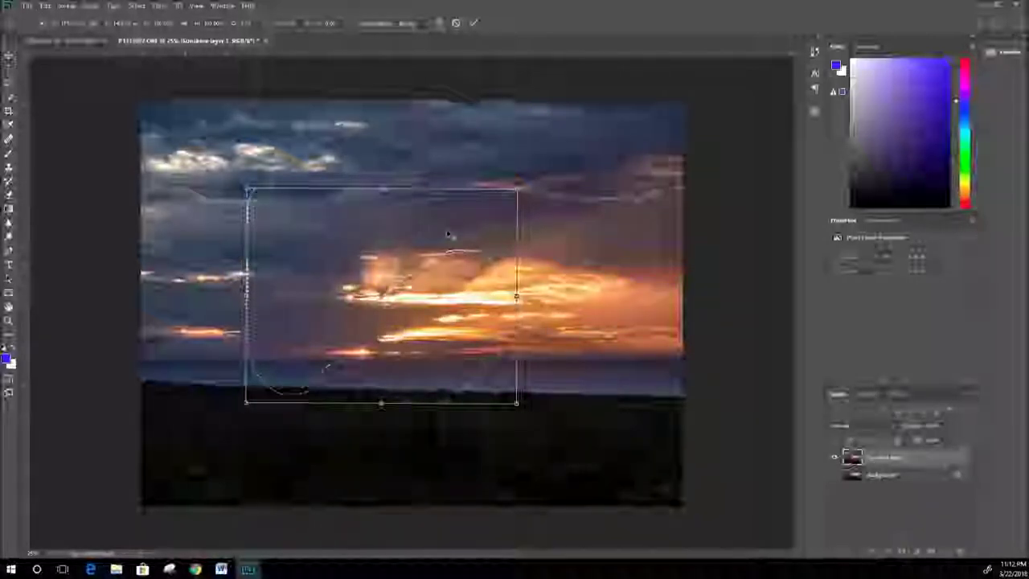
{"action": "key", "text": "Return"}
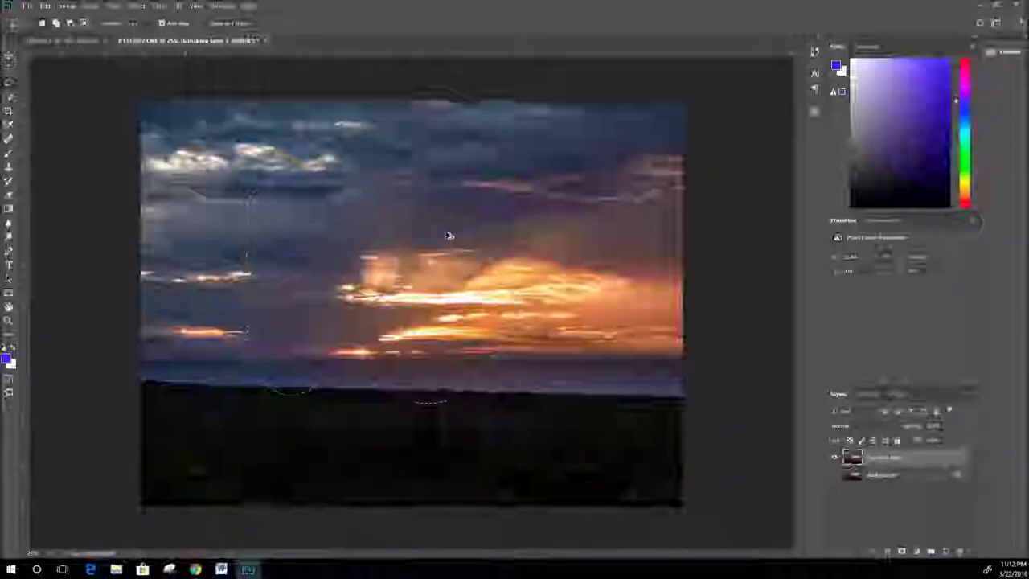
Examine the Transform options available for the lassoed area and clear the selection
{"action": "left_click", "coordinate": [27, 7]}
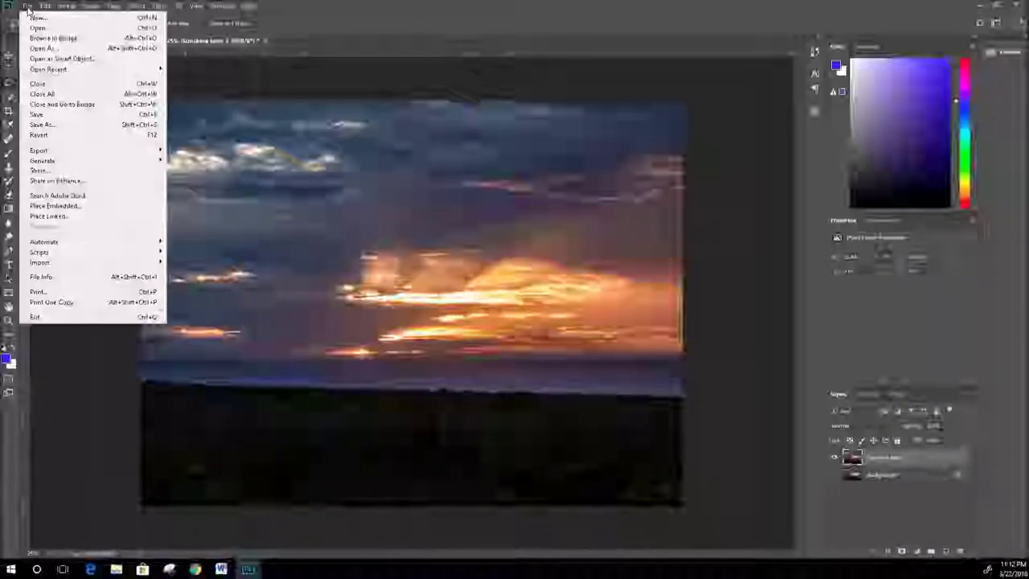
{"action": "mouse_move", "coordinate": [45, 7]}
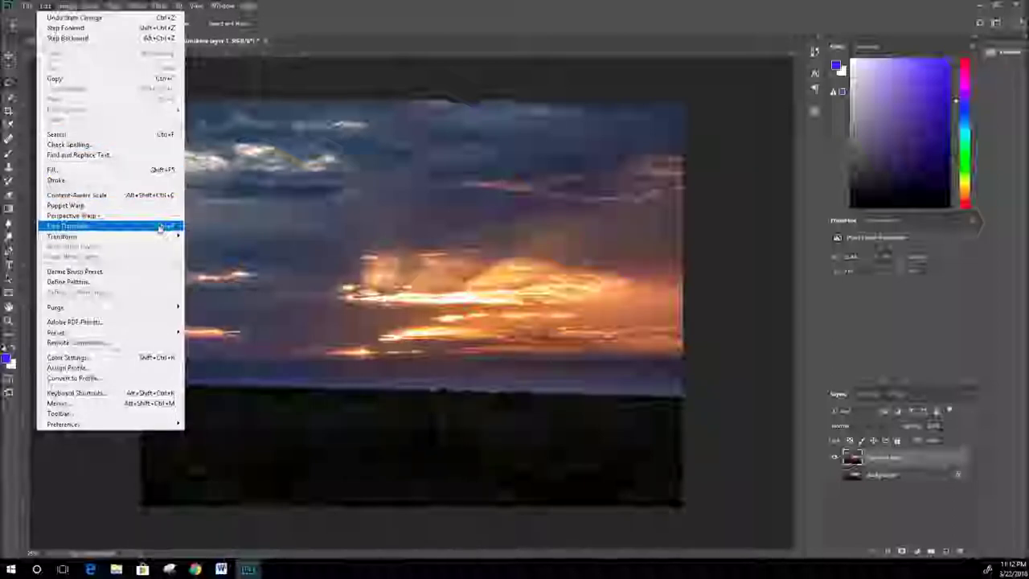
{"action": "mouse_move", "coordinate": [100, 240]}
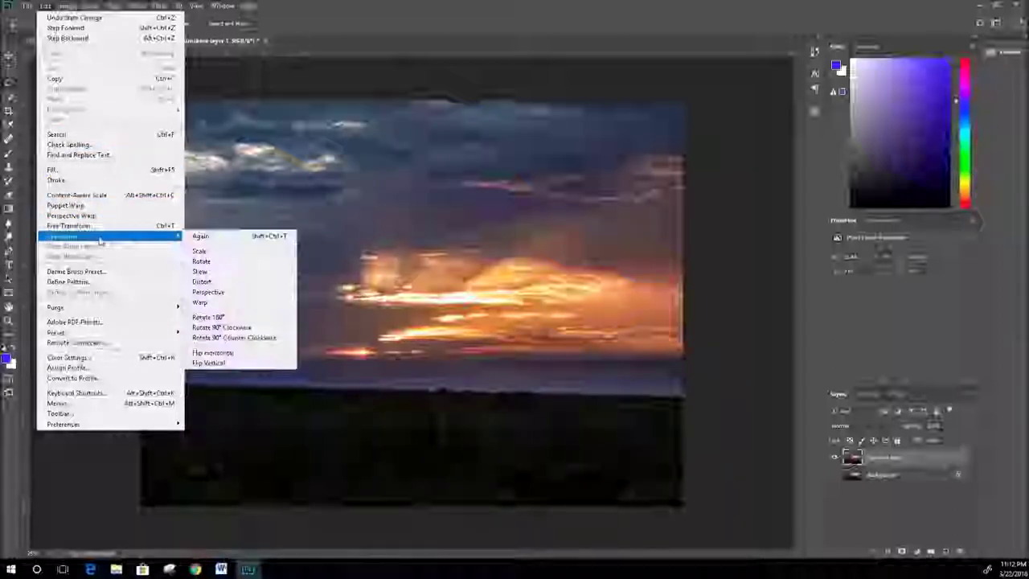
{"action": "left_click", "coordinate": [498, 217]}
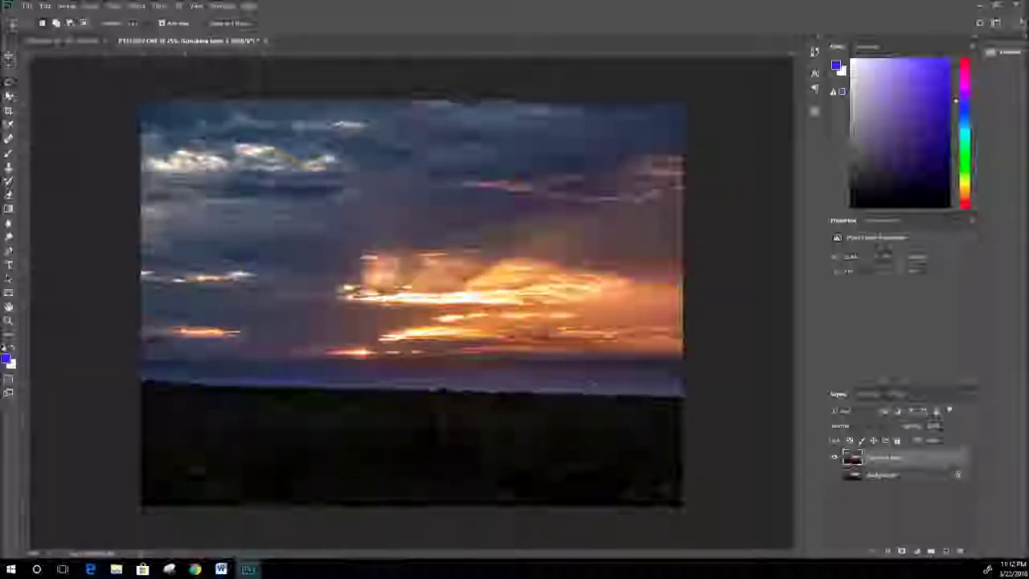
Draw a straight-edged selection with the Polygonal Lasso tool across the sky, the glowing clouds and part of the dark ground
{"action": "left_click", "coordinate": [8, 84]}
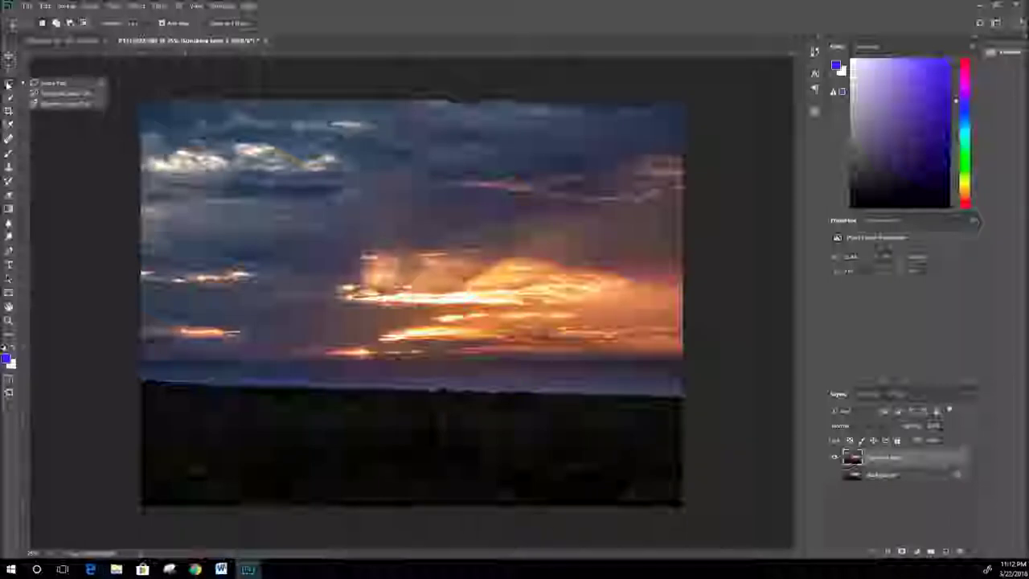
{"action": "left_click", "coordinate": [67, 96]}
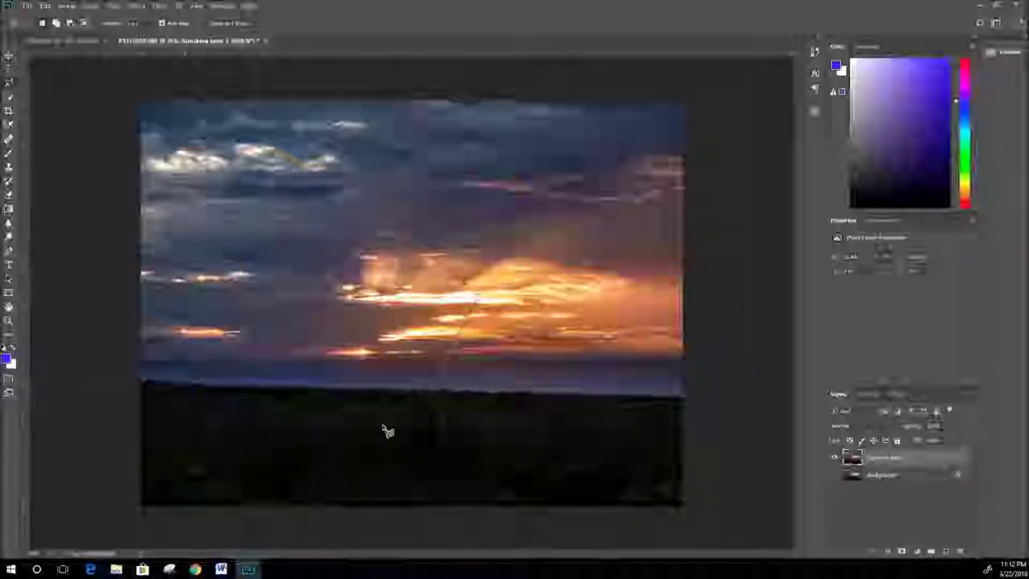
{"action": "left_click", "coordinate": [624, 219]}
{"action": "left_click", "coordinate": [468, 120]}
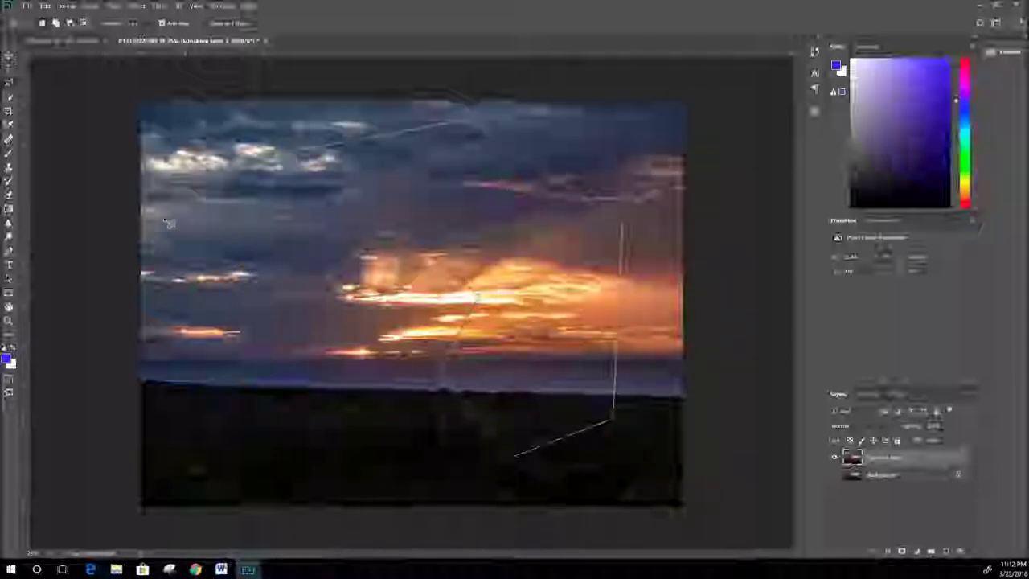
{"action": "left_click", "coordinate": [246, 277]}
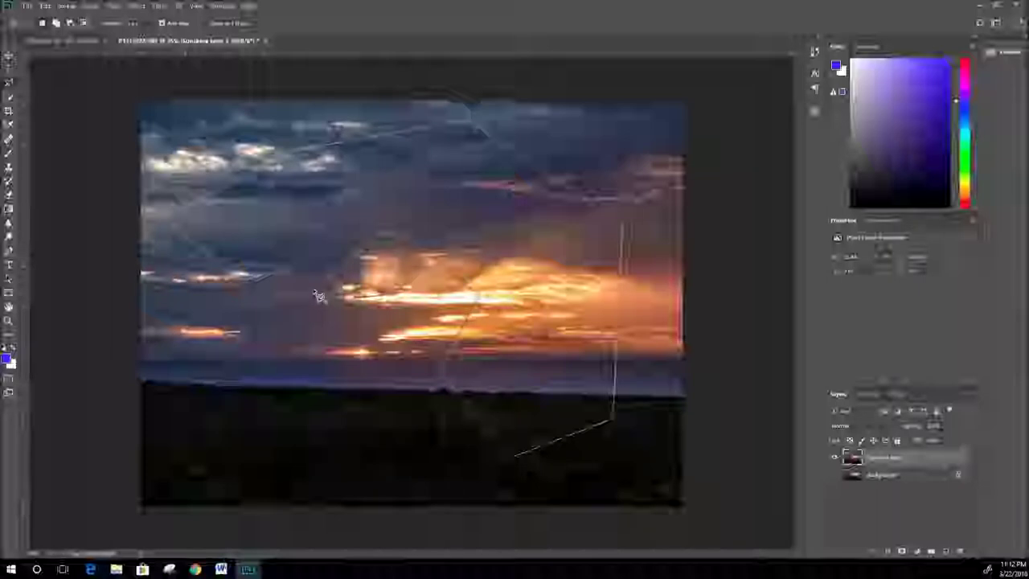
{"action": "double_click", "coordinate": [332, 343]}
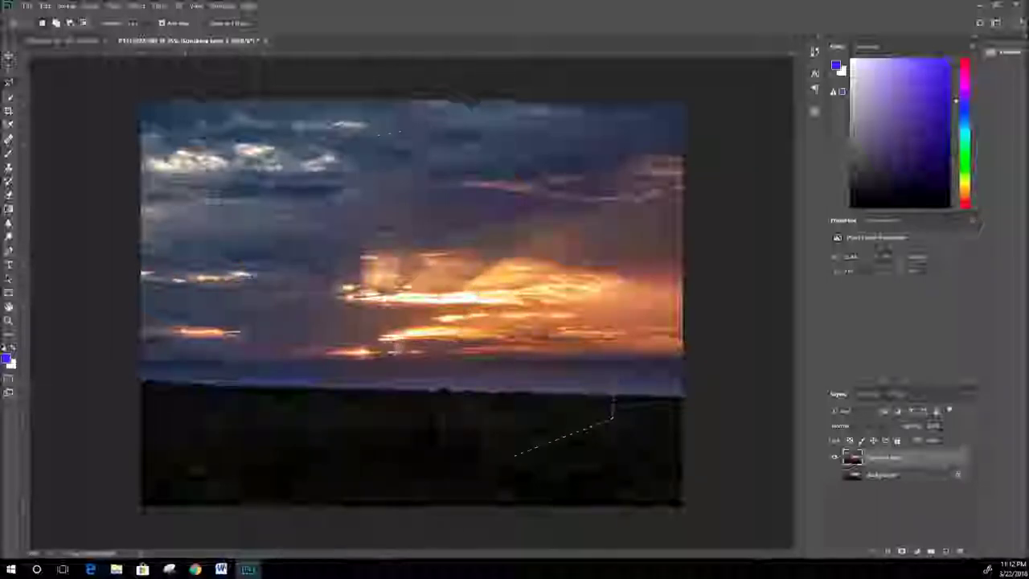
Cut the polygonal selection onto a new layer and rotate the piece slightly counter-clockwise with Free Transform
{"action": "right_click", "coordinate": [493, 219]}
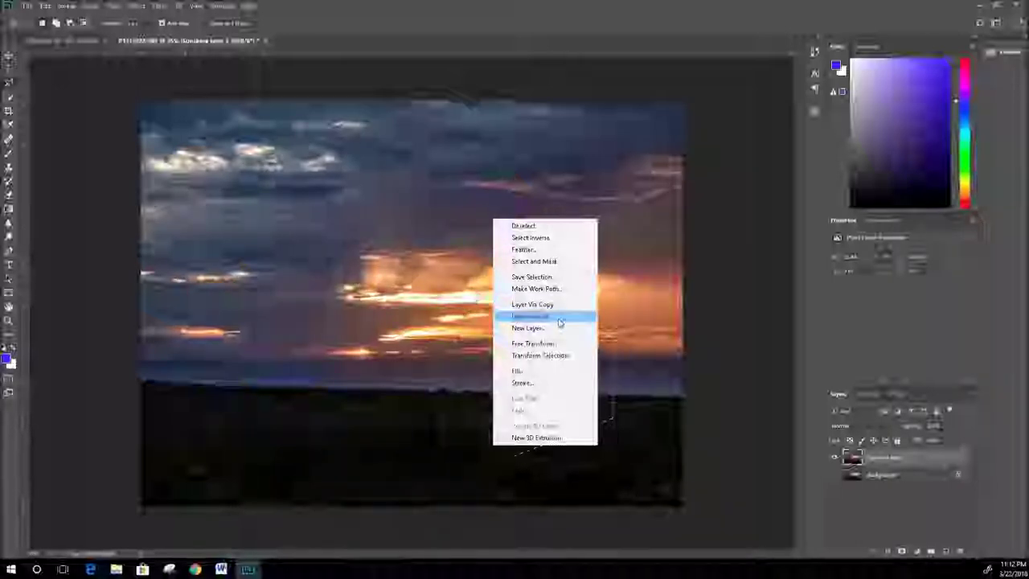
{"action": "left_click", "coordinate": [561, 316]}
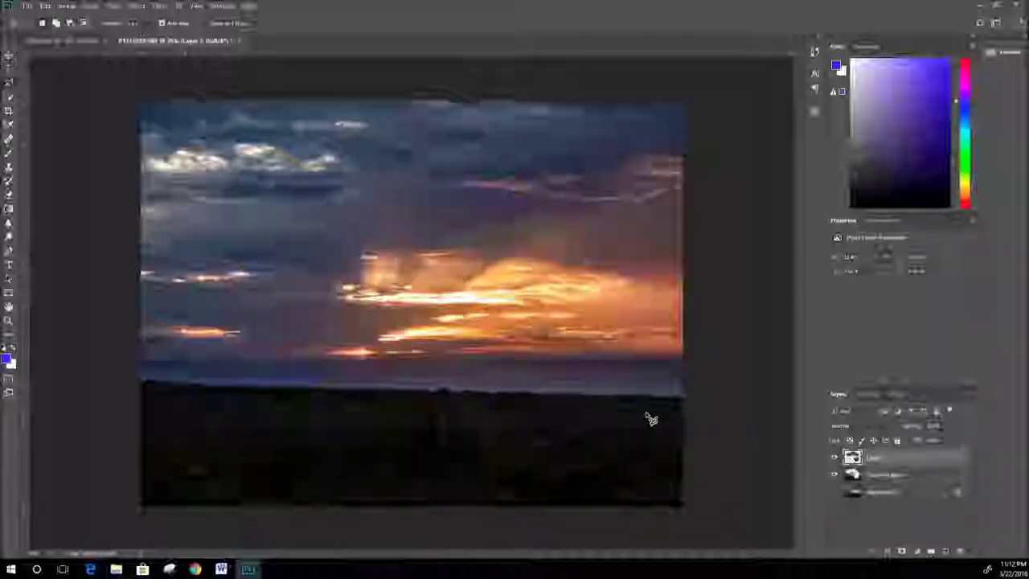
{"action": "key", "text": "ctrl+t"}
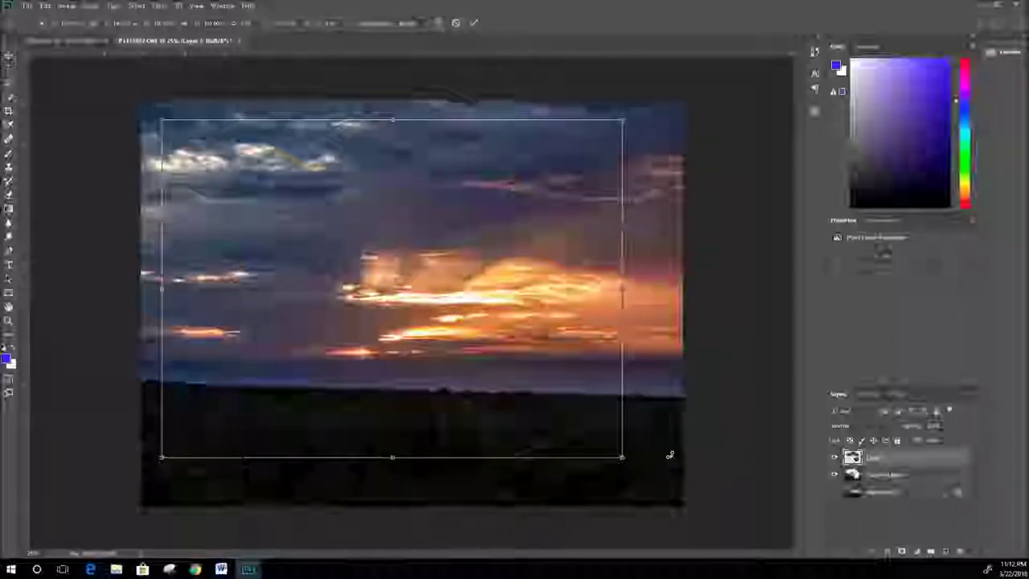
{"action": "left_click_drag", "start_coordinate": [623, 506], "coordinate": [623, 378]}
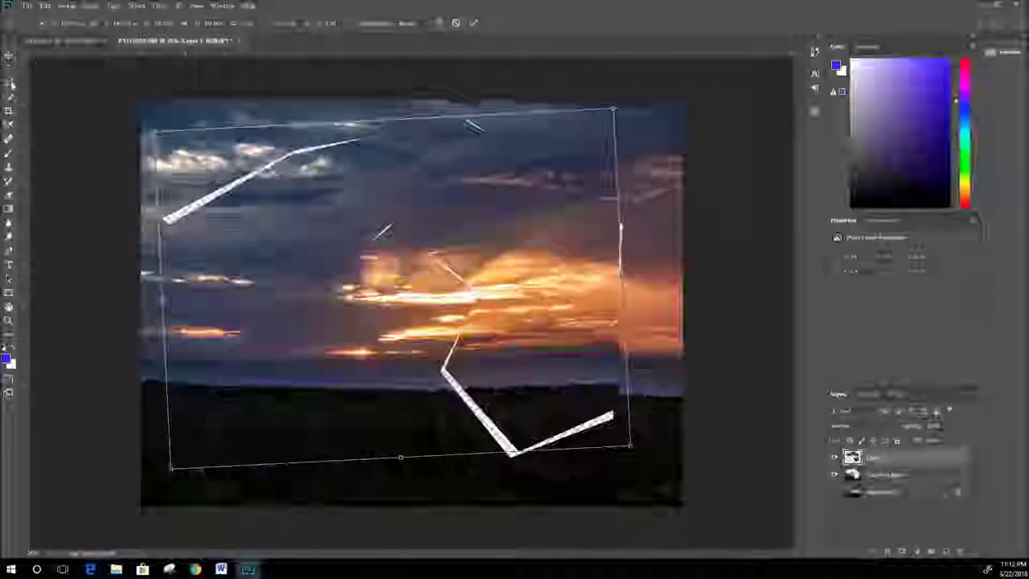
Apply the rotation and move the cut piece around the canvas with the Move tool
{"action": "left_click", "coordinate": [7, 58]}
{"action": "left_click", "coordinate": [476, 215]}
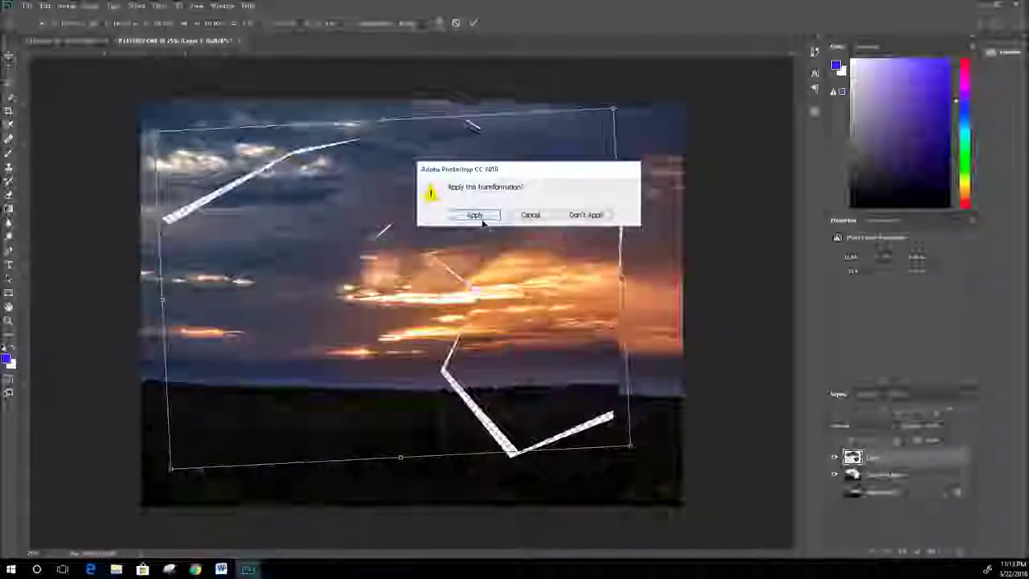
{"action": "left_click_drag", "start_coordinate": [482, 226], "coordinate": [394, 201]}
{"action": "left_click_drag", "start_coordinate": [299, 305], "coordinate": [587, 319]}
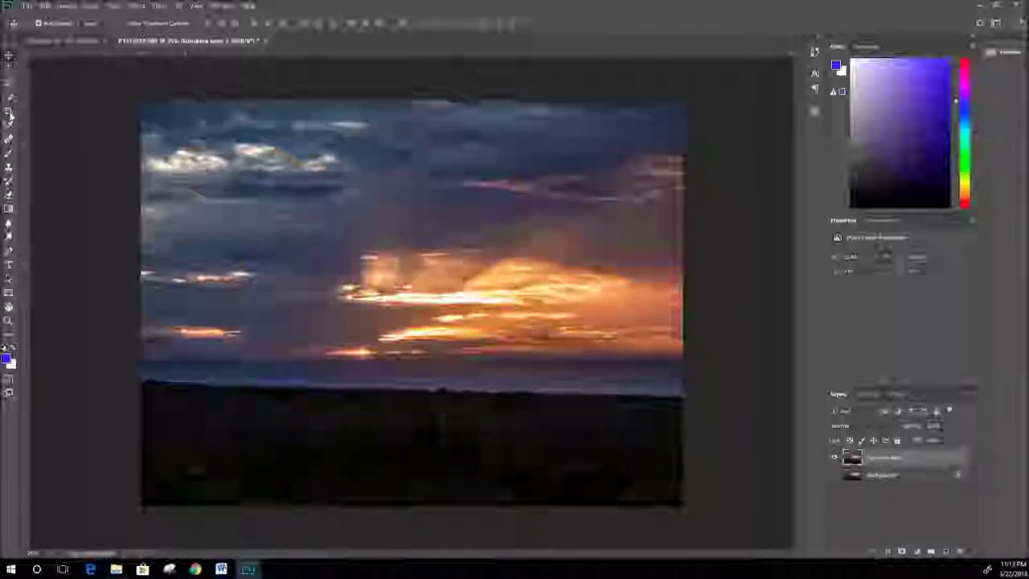
Trace a closed selection with the Magnetic Lasso tool around the glowing clouds, the horizon and part of the dark ground
{"action": "left_click", "coordinate": [11, 98]}
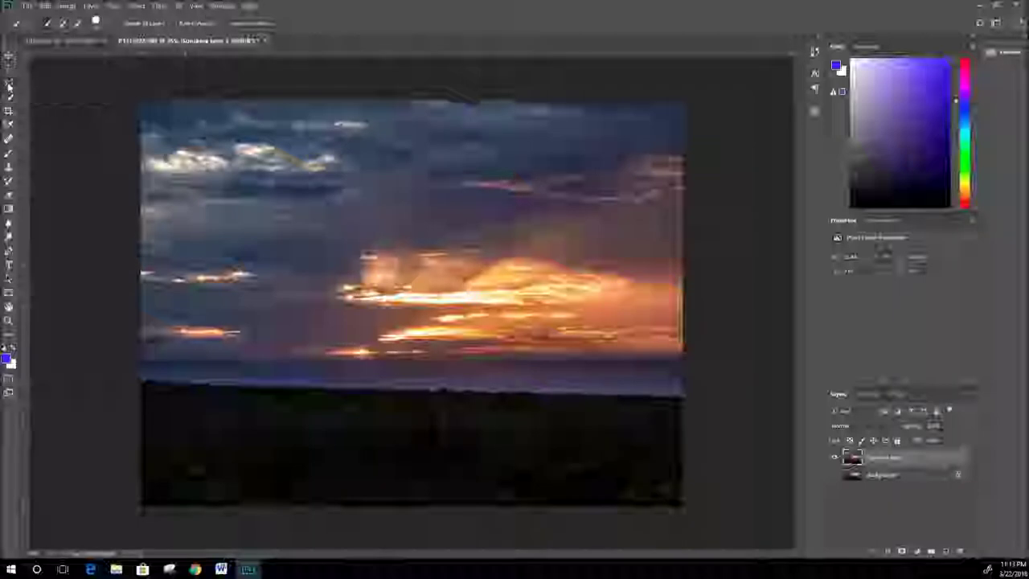
{"action": "left_click", "coordinate": [63, 107]}
{"action": "left_click", "coordinate": [277, 246]}
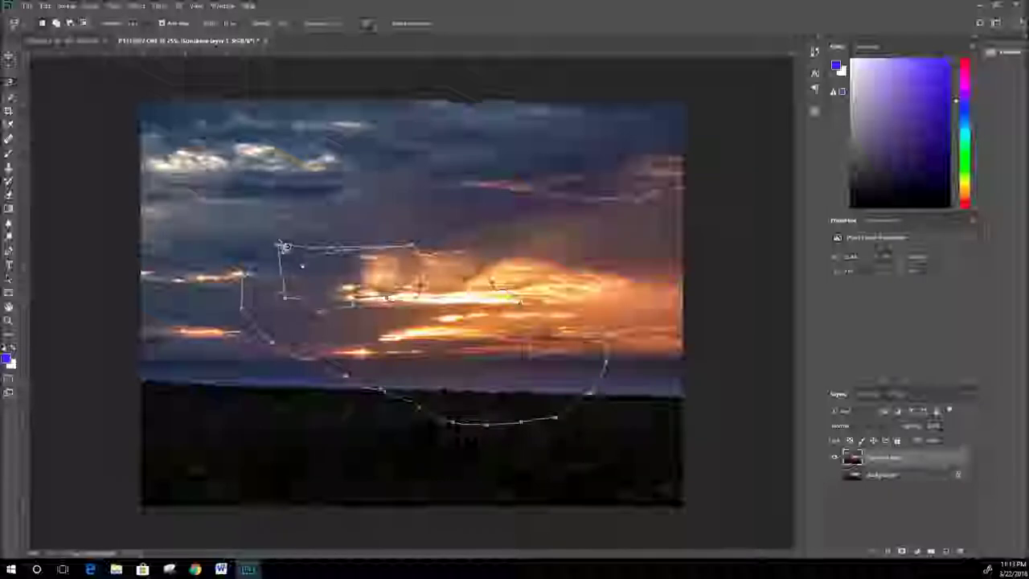
{"action": "left_click", "coordinate": [279, 246]}
Copy the magnetic selection onto a new layer and hide the two layers beneath it
{"action": "right_click", "coordinate": [280, 246]}
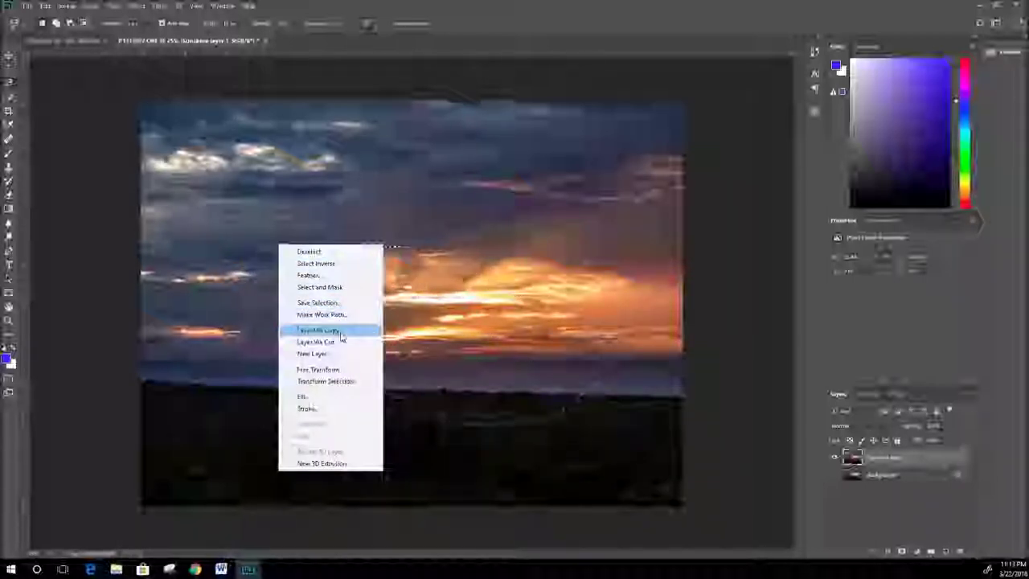
{"action": "left_click", "coordinate": [337, 330]}
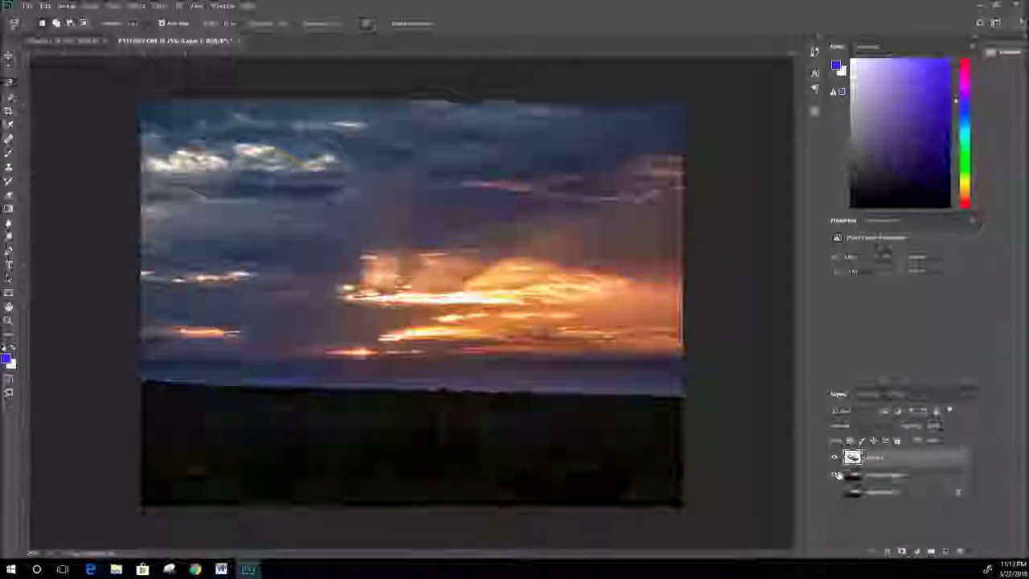
{"action": "left_click_drag", "start_coordinate": [835, 475], "coordinate": [834, 491]}
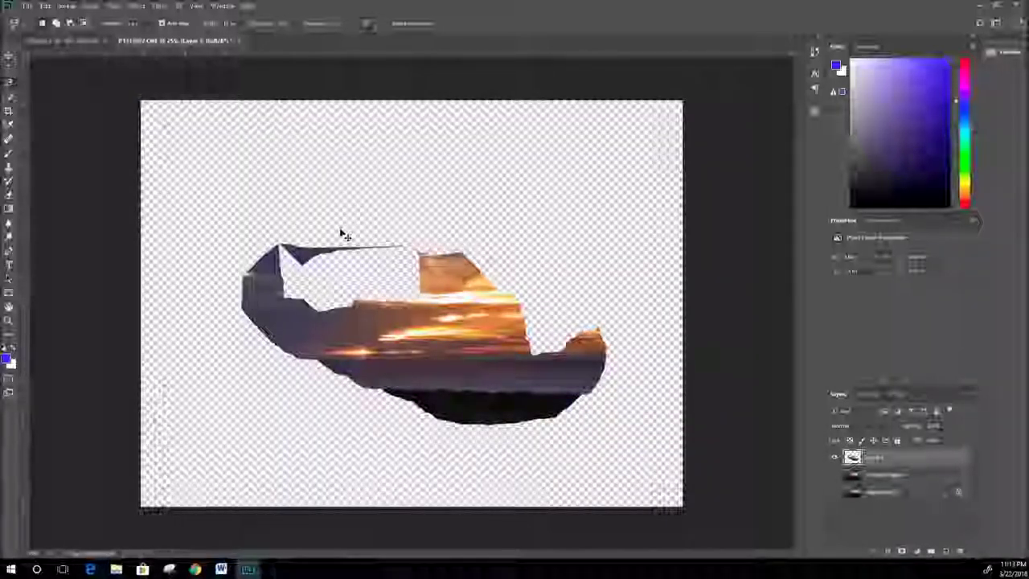
Rotate the copied piece slightly with Free Transform, apply the transformation and move the piece toward the canvas's upper-left
{"action": "key", "text": "ctrl+t"}
{"action": "left_click_drag", "start_coordinate": [478, 154], "coordinate": [522, 173]}
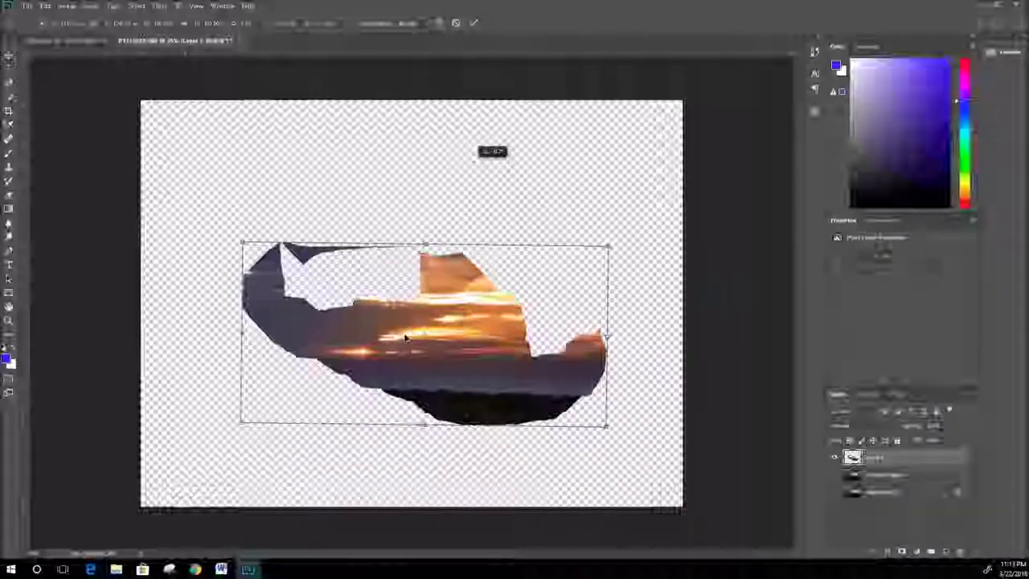
{"action": "key", "text": "v"}
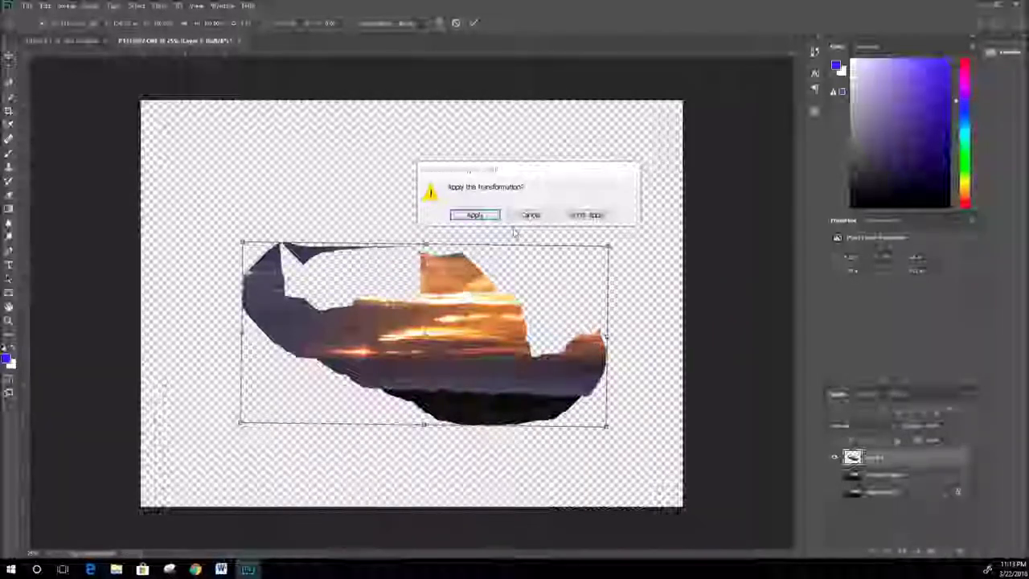
{"action": "left_click", "coordinate": [492, 215]}
{"action": "left_click_drag", "start_coordinate": [508, 216], "coordinate": [446, 274]}
Undo the edits back to the intact sunset photo and clear the magnetic selection
{"action": "left_click", "coordinate": [10, 97]}
{"action": "left_click", "coordinate": [8, 84]}
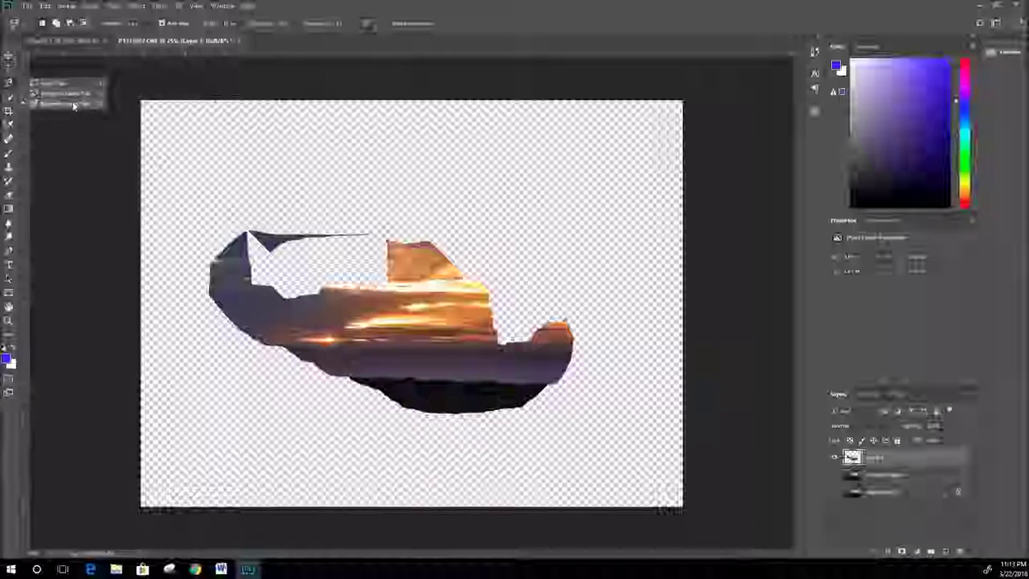
{"action": "left_click", "coordinate": [69, 94]}
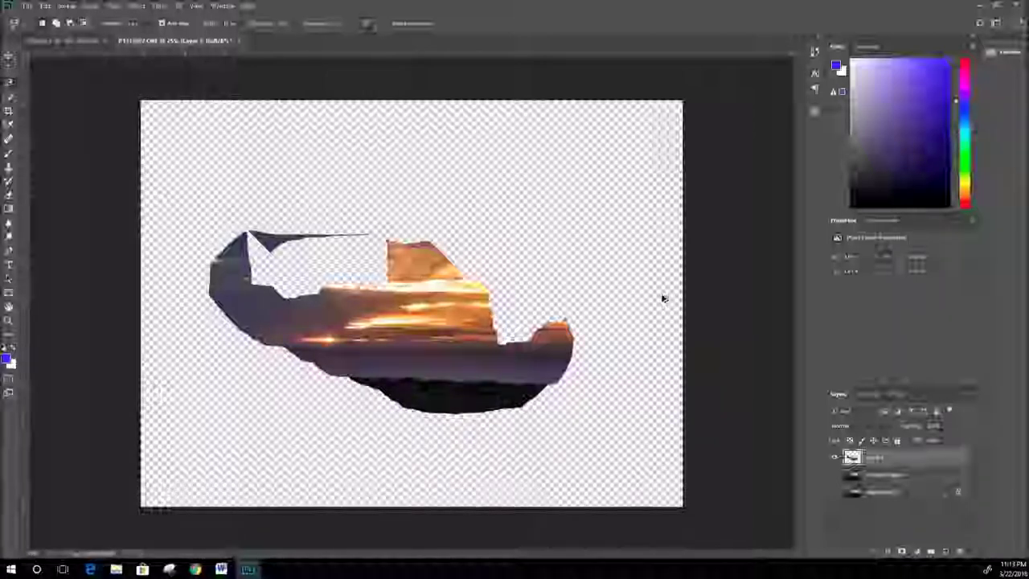
{"action": "key", "text": "ctrl+alt+z"}
{"action": "key", "text": "ctrl+alt+z"}
{"action": "key", "text": "ctrl+alt+z"}
{"action": "key", "text": "ctrl+alt+z"}
{"action": "key", "text": "ctrl+d"}
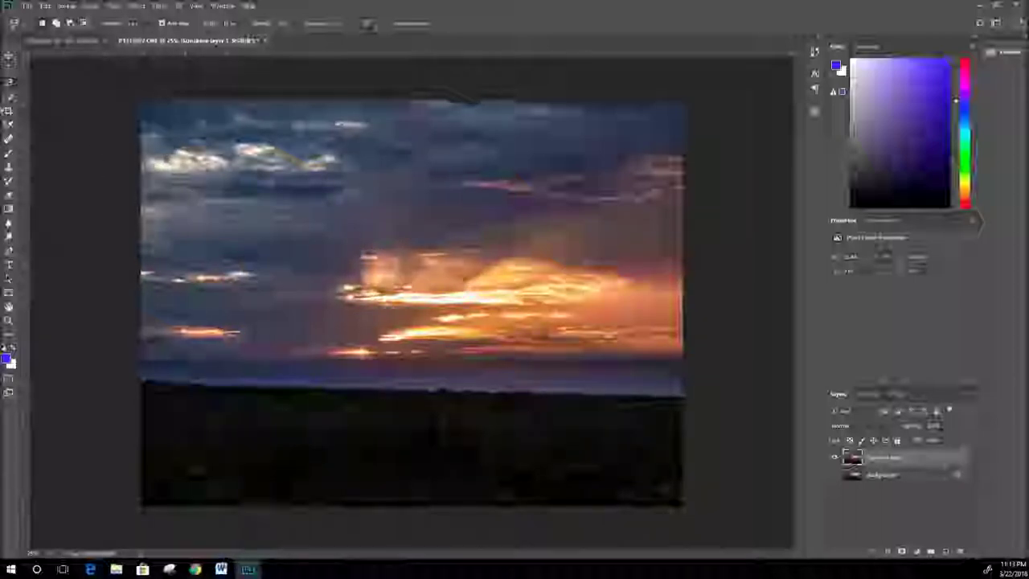
Choose the Quick Selection tool
{"action": "left_click", "coordinate": [10, 98]}
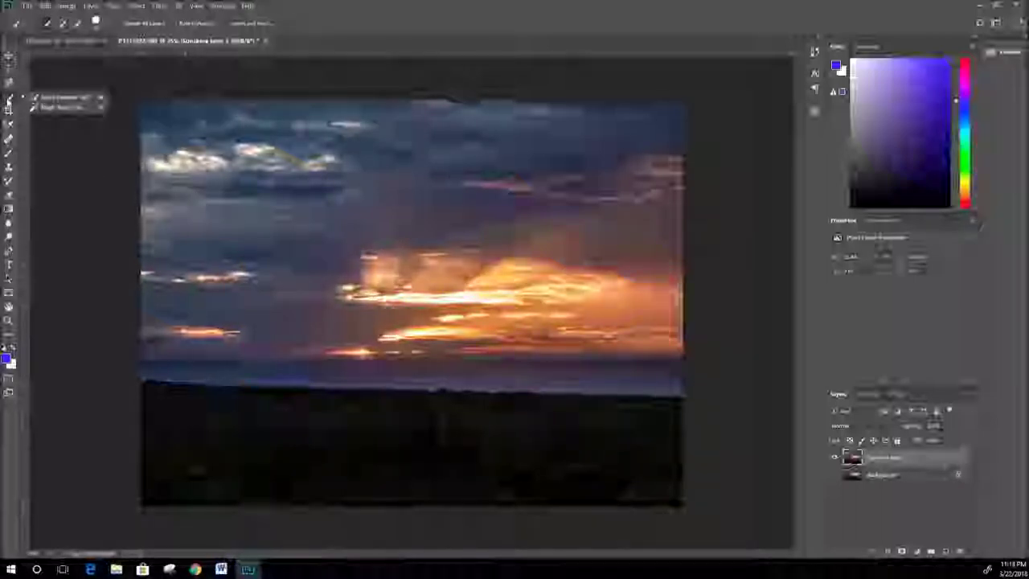
{"action": "left_click", "coordinate": [64, 97]}
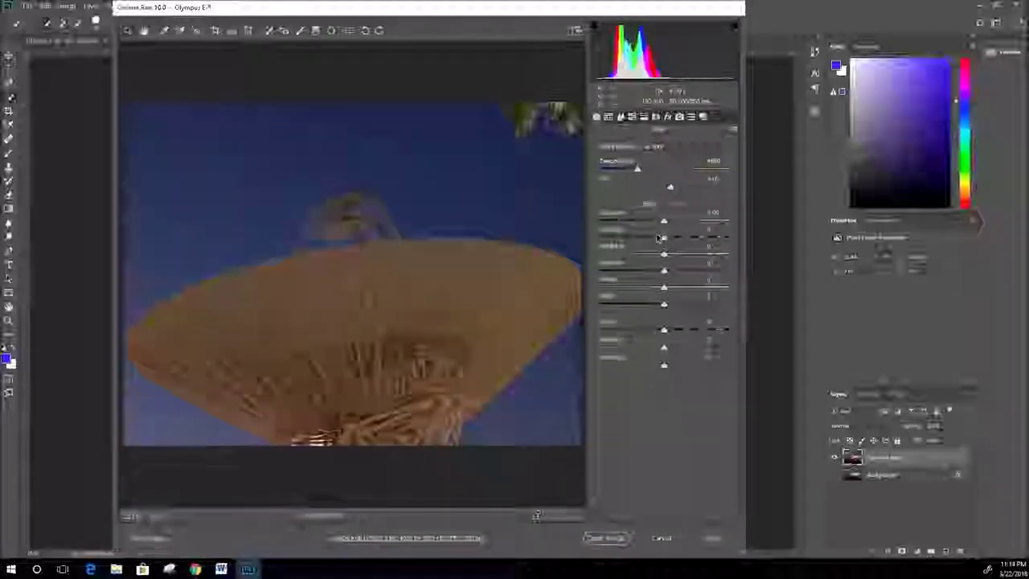
Apply automatic tone adjustments to the raw dish photo, reduce its exposure slightly and open the image for editing
{"action": "left_click", "coordinate": [653, 207]}
{"action": "left_click_drag", "start_coordinate": [685, 223], "coordinate": [669, 222]}
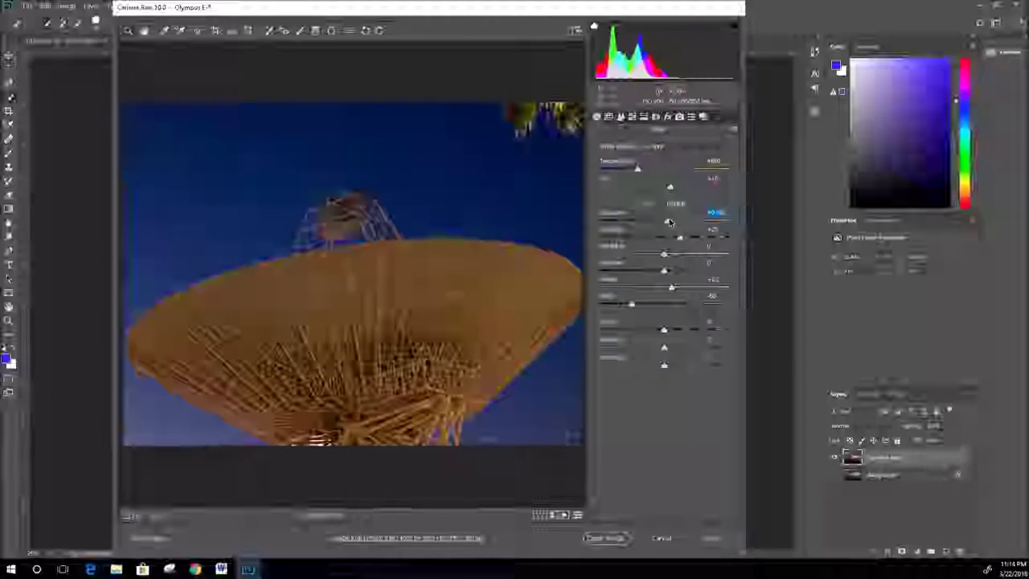
{"action": "left_click", "coordinate": [607, 538]}
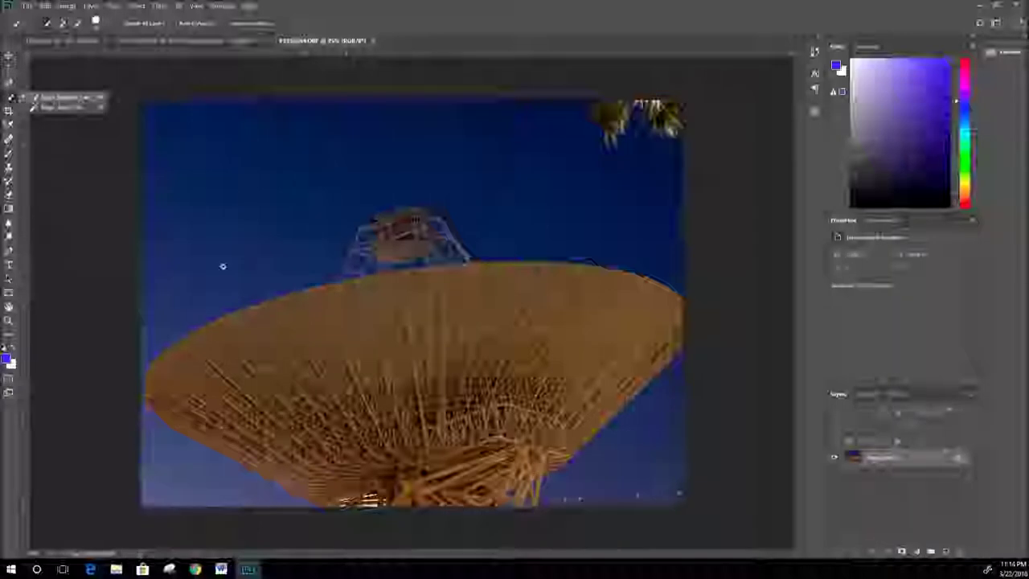
Select the blue sky around the dish with the Quick Selection tool, including the two areas below the dish
{"action": "mouse_move", "coordinate": [207, 314]}
{"action": "left_mouse_down"}
{"action": "mouse_move", "coordinate": [338, 259]}
{"action": "mouse_move", "coordinate": [382, 186]}
{"action": "mouse_move", "coordinate": [466, 203]}
{"action": "mouse_move", "coordinate": [491, 243]}
{"action": "left_mouse_up"}
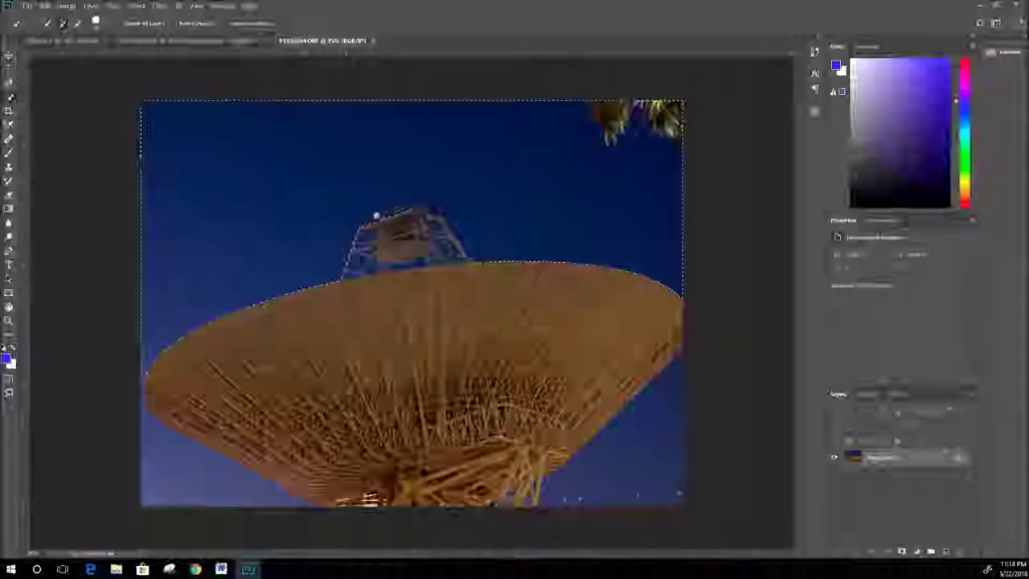
{"action": "left_click_drag", "start_coordinate": [381, 216], "coordinate": [402, 212]}
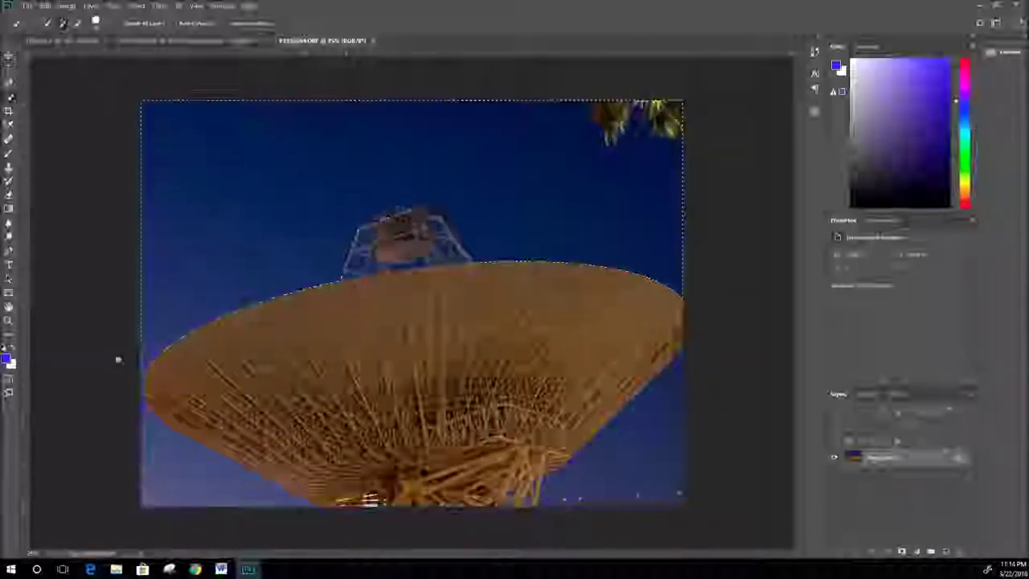
{"action": "left_click", "coordinate": [225, 478]}
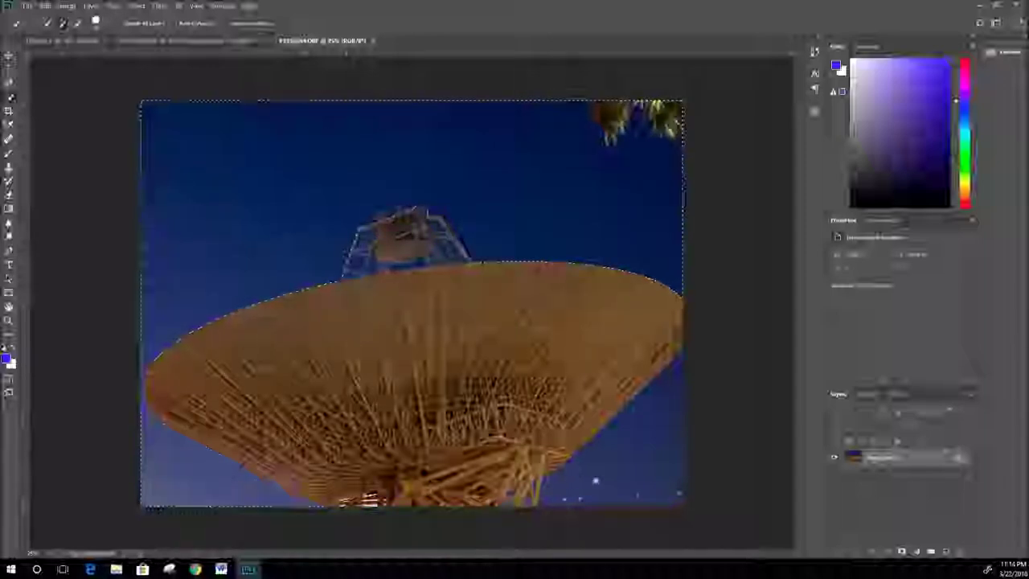
{"action": "left_click", "coordinate": [639, 411]}
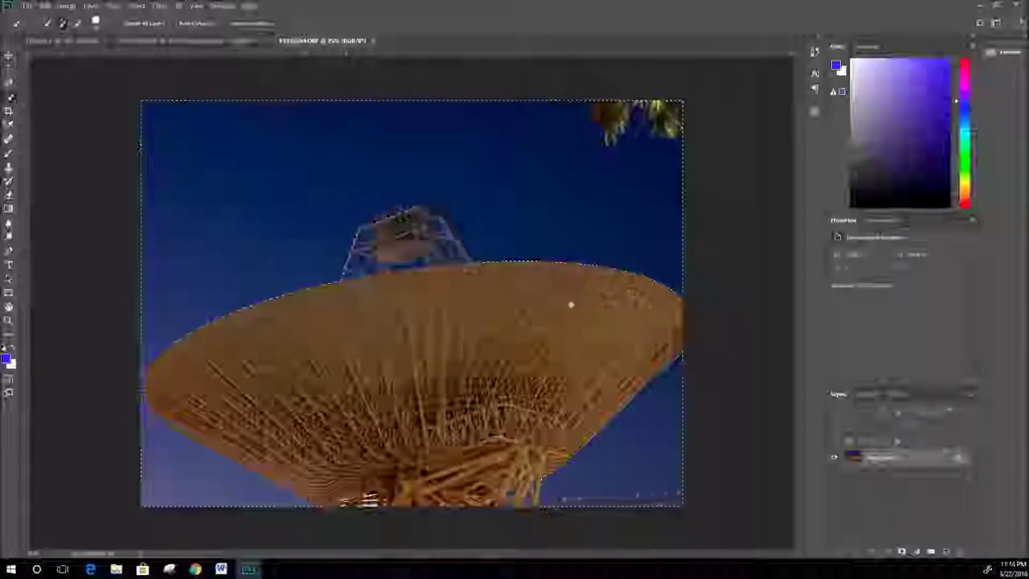
Invert the sky selection to the dish and cut the dish onto a new layer
{"action": "right_click", "coordinate": [559, 305]}
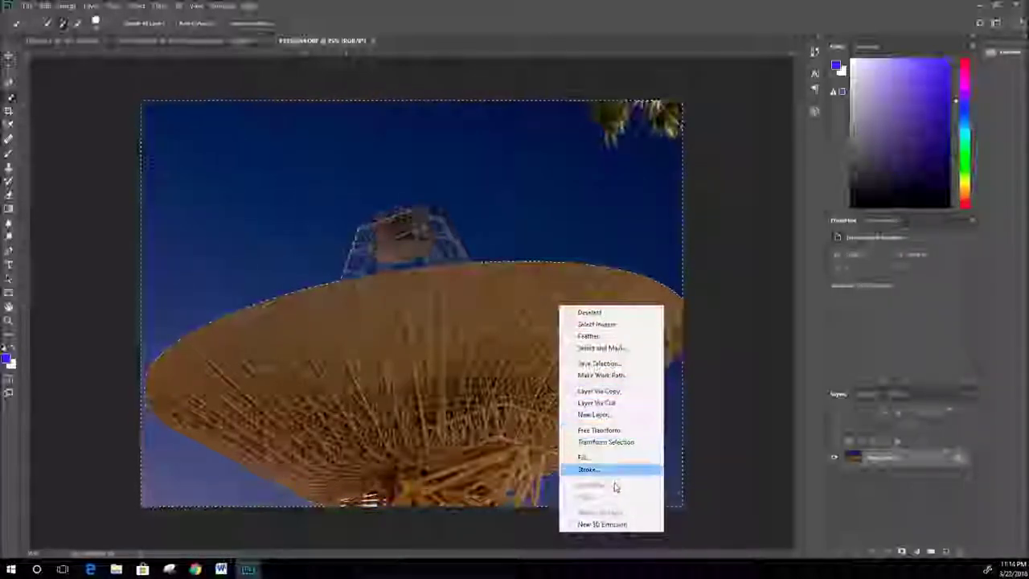
{"action": "left_click", "coordinate": [615, 324]}
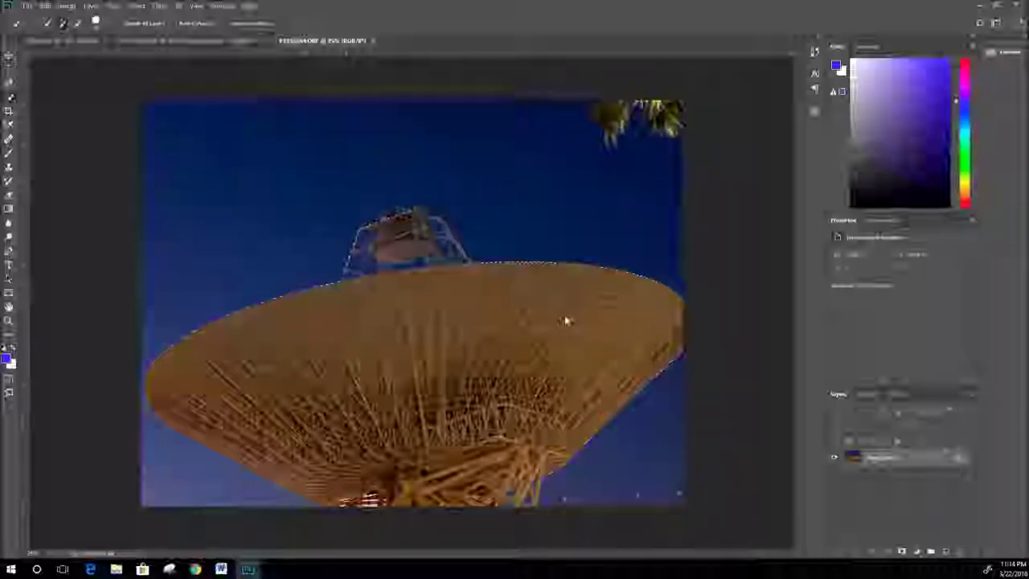
{"action": "right_click", "coordinate": [565, 318]}
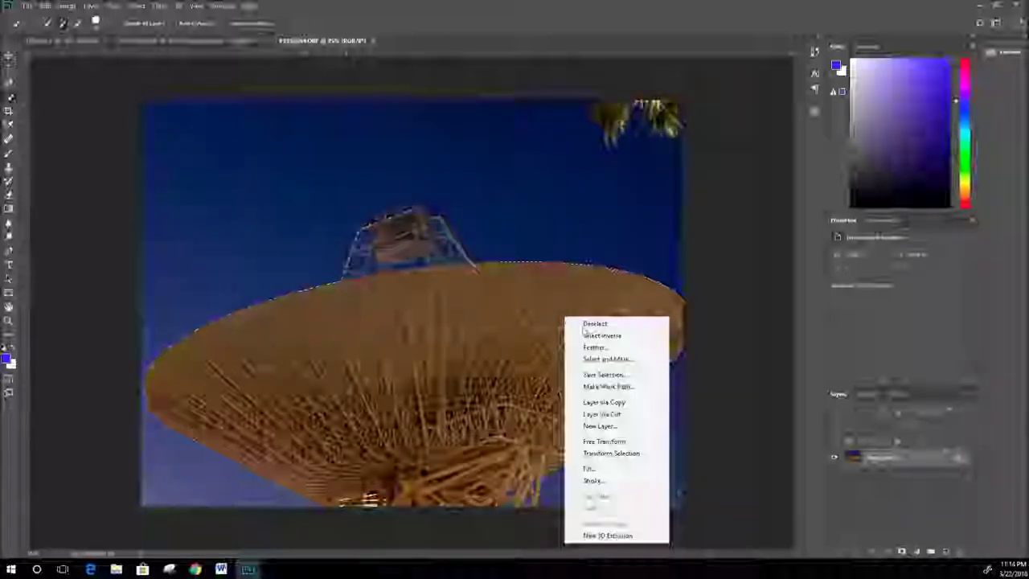
{"action": "left_click", "coordinate": [623, 414]}
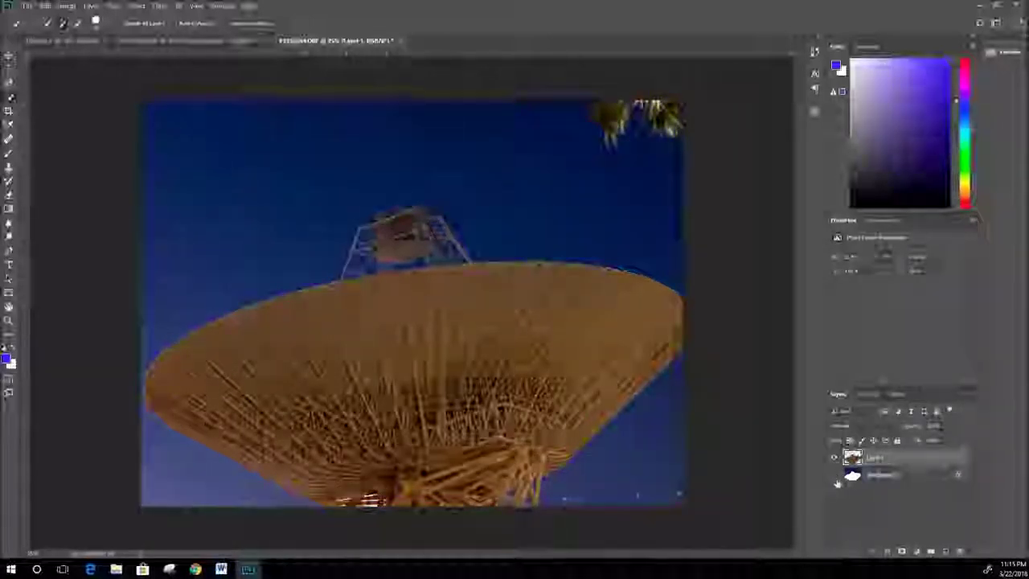
Hide the background layer to isolate the cut-out dish and clear any selection
{"action": "left_click", "coordinate": [835, 474]}
{"action": "key", "text": "ctrl+d"}
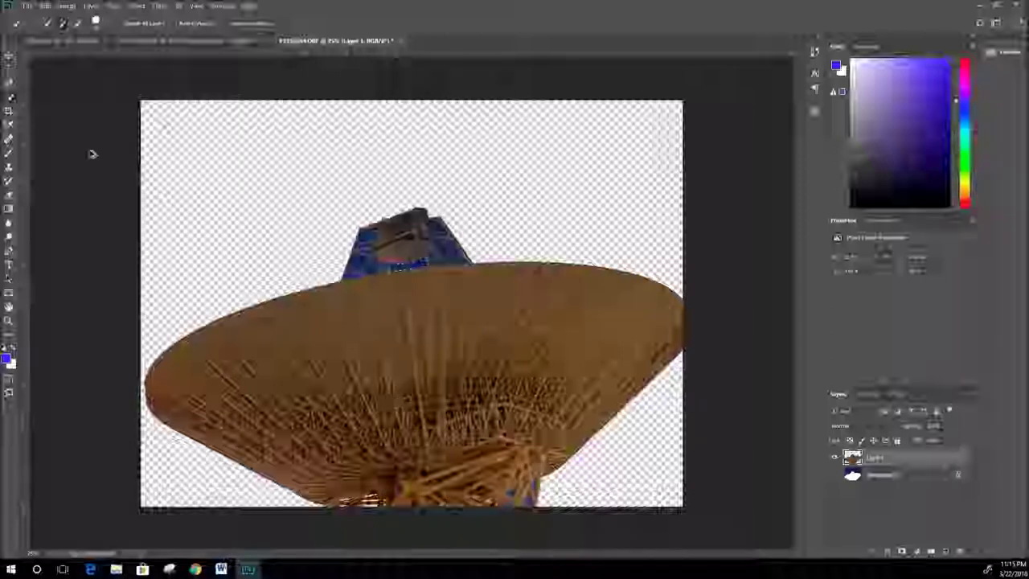
Undo the dish cut-out and try selecting the blue sky areas with the Magic Wand tool
{"action": "left_click", "coordinate": [8, 101]}
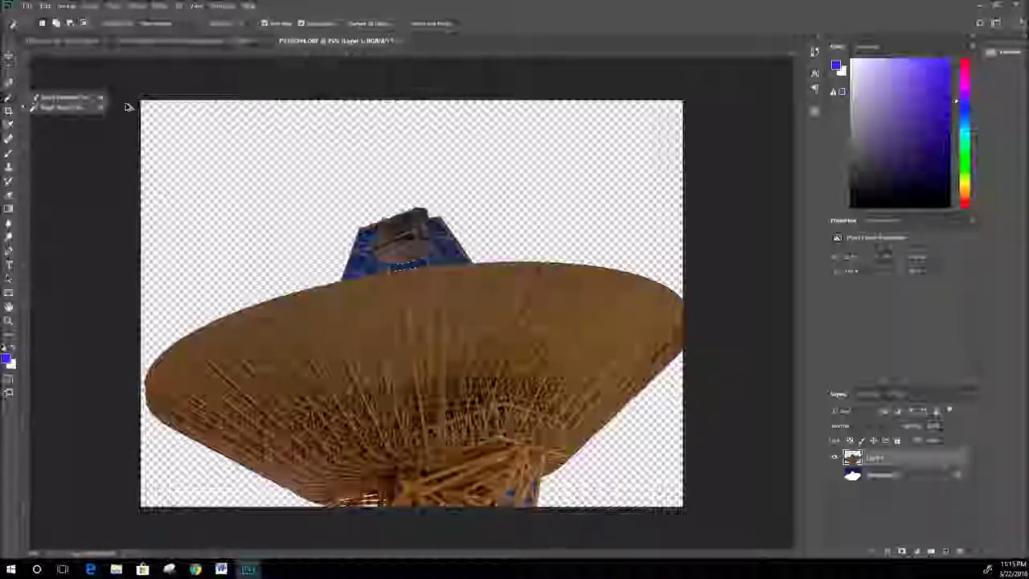
{"action": "left_click", "coordinate": [95, 119]}
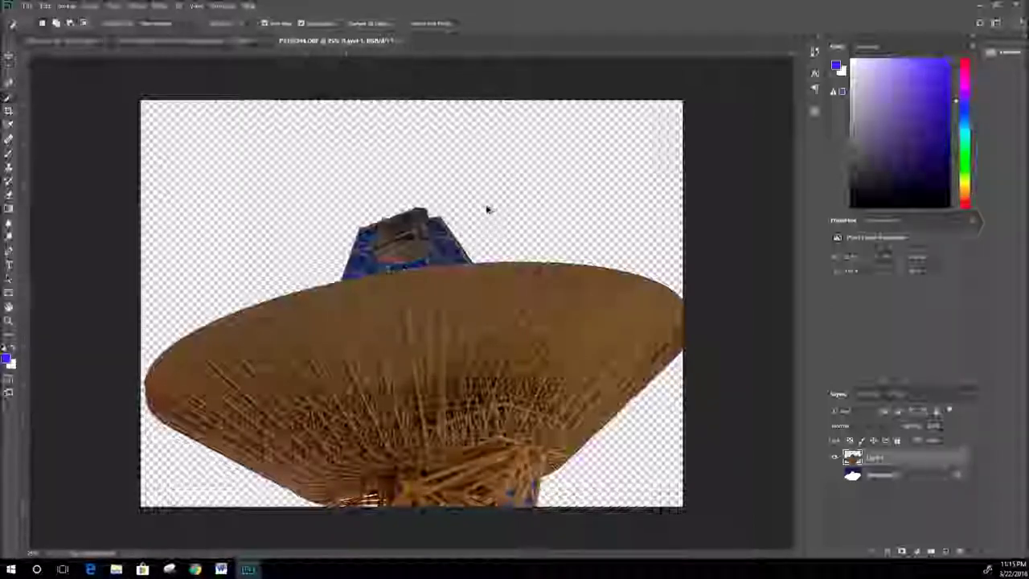
{"action": "key", "text": "ctrl+z"}
{"action": "key", "text": "ctrl+shift+i"}
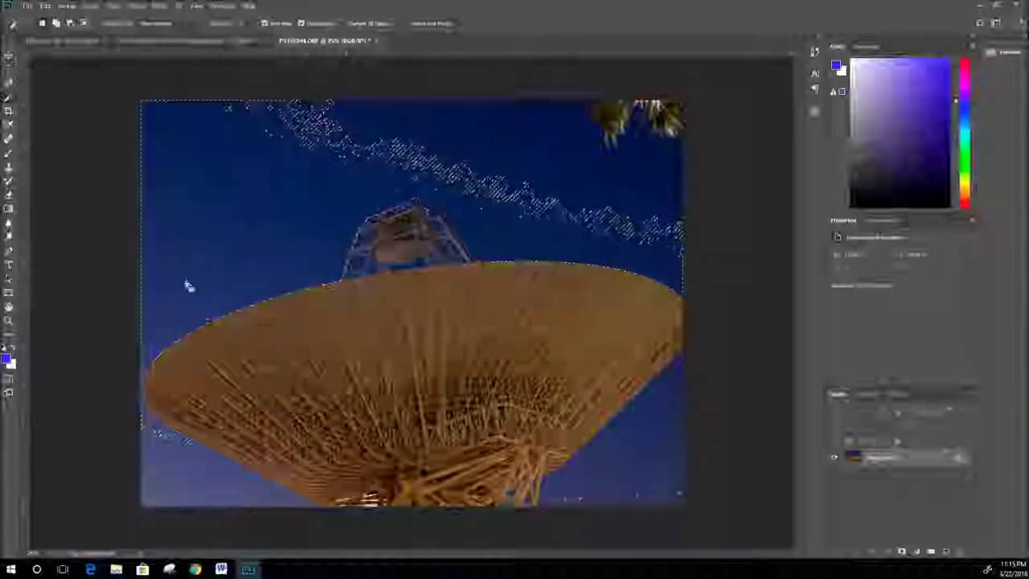
{"action": "left_click", "coordinate": [230, 482]}
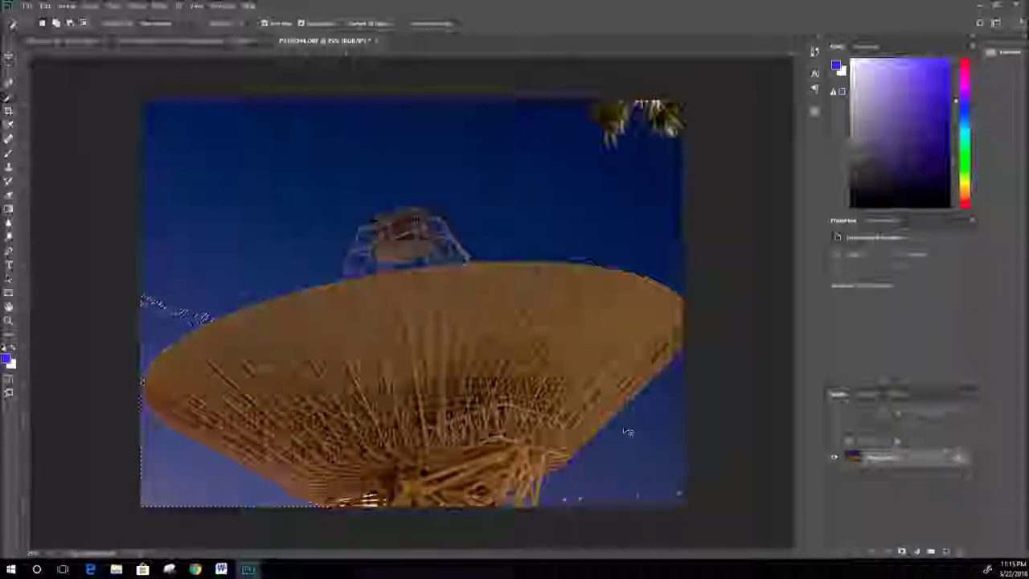
Duplicate the background layer and delete the sky above and beside the dish from the copy using Magic Wand selections
{"action": "left_click_drag", "start_coordinate": [928, 538], "coordinate": [931, 551]}
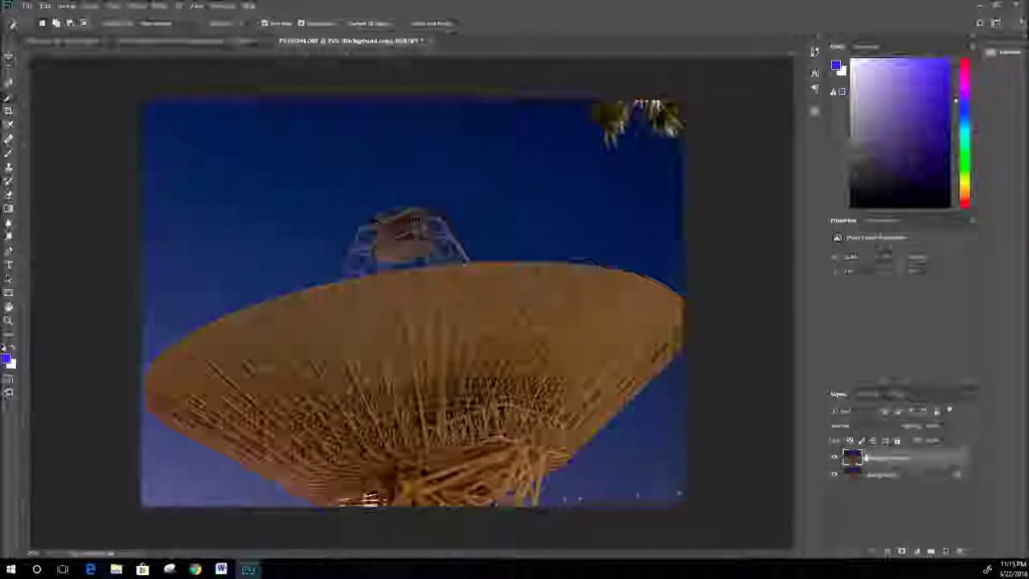
{"action": "left_click", "coordinate": [271, 178]}
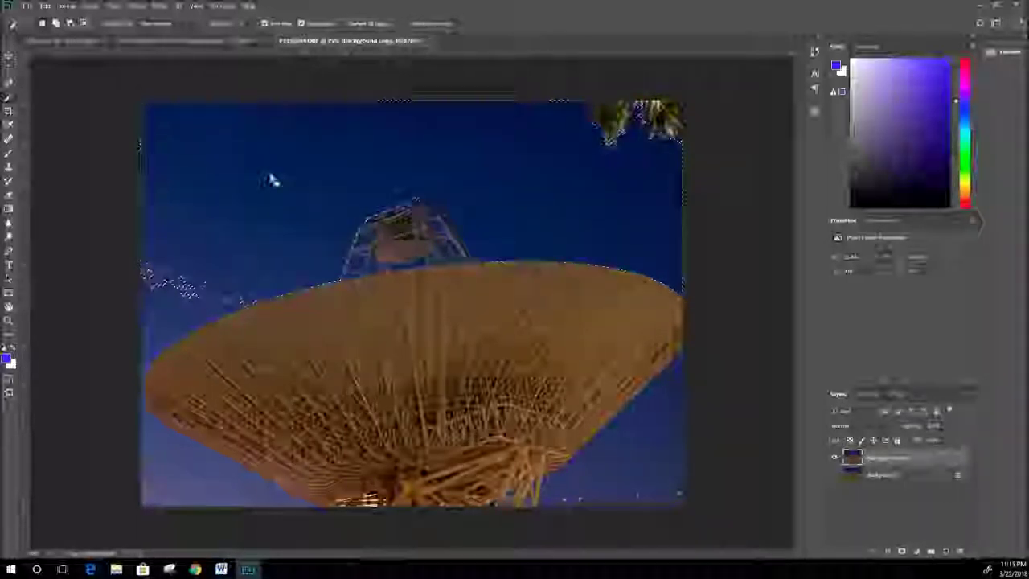
{"action": "key", "text": "Delete"}
{"action": "left_click", "coordinate": [165, 325]}
{"action": "key", "text": "Delete"}
Delete the remaining sky below both sides of the dish from the copy and toggle the original background's visibility
{"action": "left_click", "coordinate": [653, 434]}
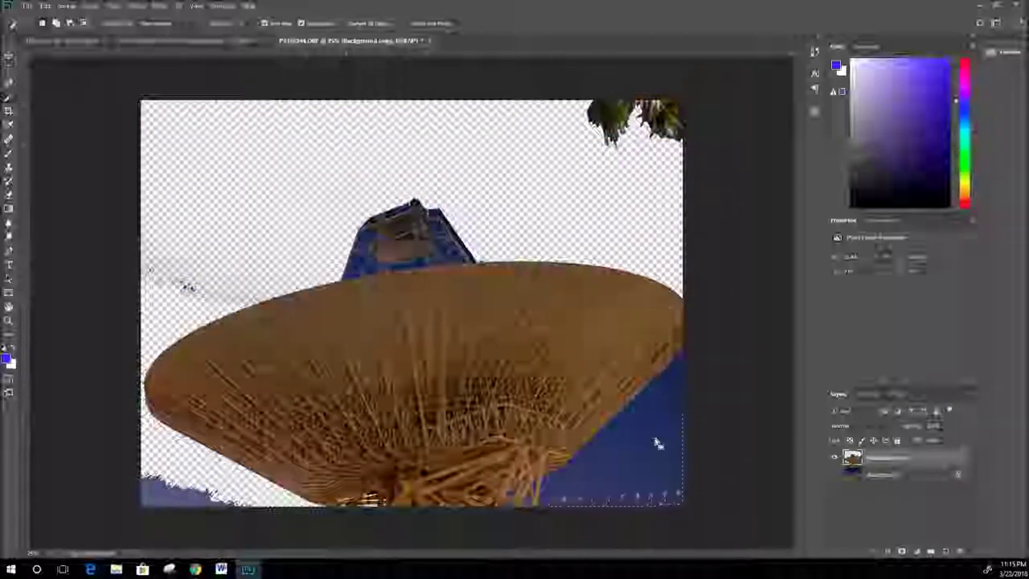
{"action": "key", "text": "Delete"}
{"action": "left_click", "coordinate": [145, 479]}
{"action": "key", "text": "Delete"}
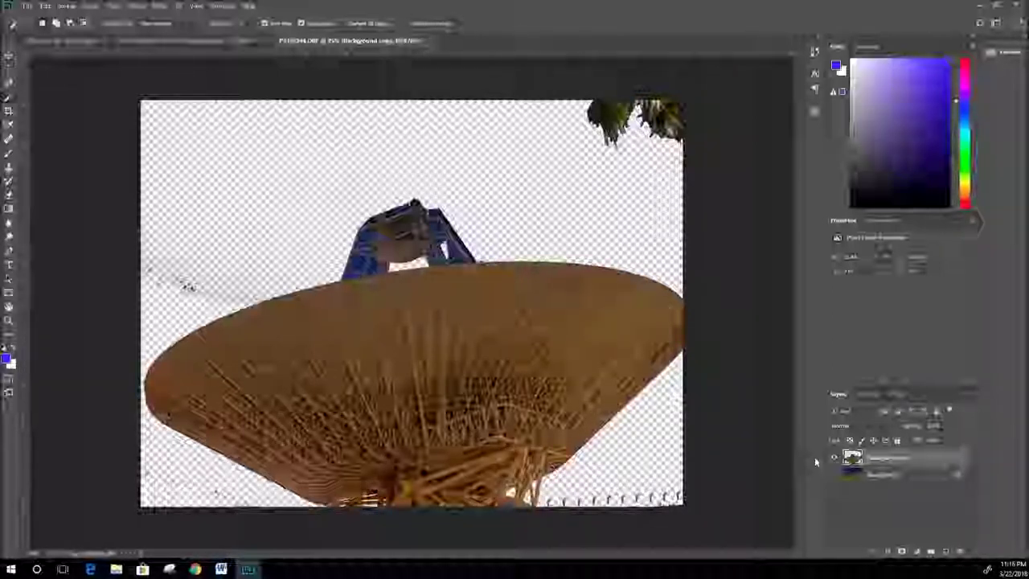
{"action": "left_click", "coordinate": [834, 476]}
{"action": "left_click", "coordinate": [834, 476]}
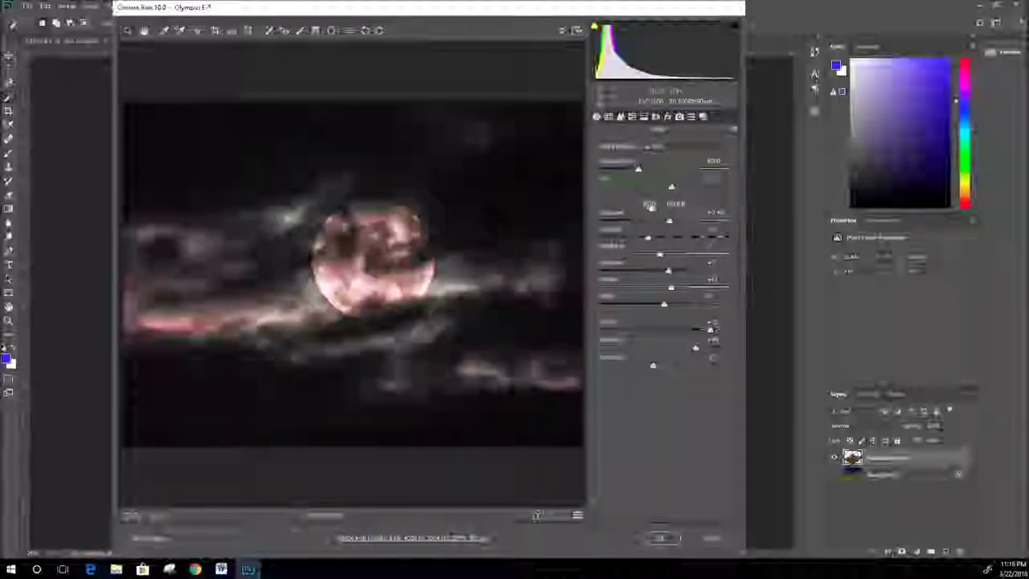
Place the raw moon photo as a new layer, move it beneath the cut-out dish and select the dish layer
{"action": "left_click", "coordinate": [659, 538]}
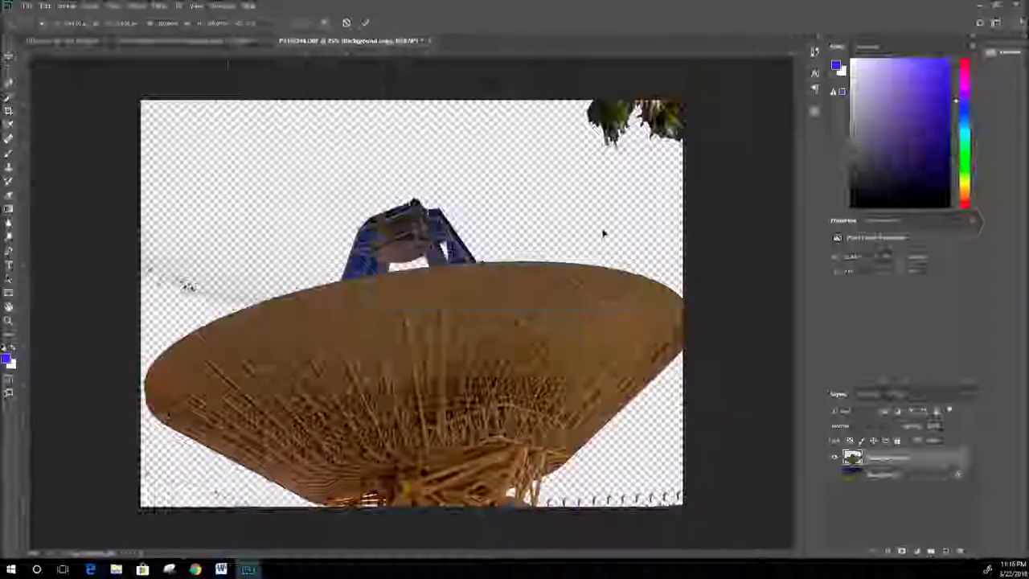
{"action": "left_click_drag", "start_coordinate": [435, 214], "coordinate": [374, 298]}
{"action": "key", "text": "Return"}
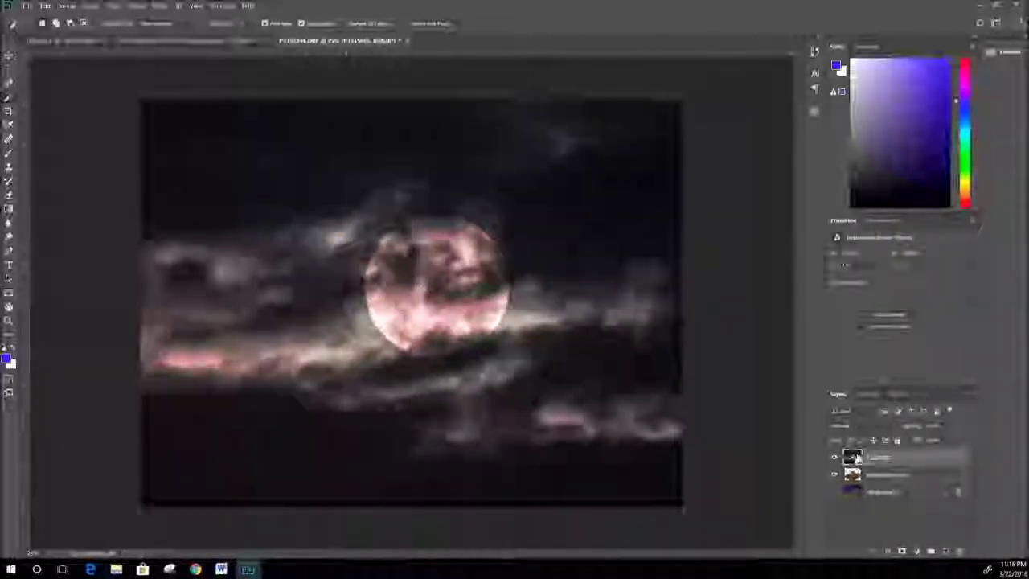
{"action": "left_click_drag", "start_coordinate": [854, 477], "coordinate": [855, 482]}
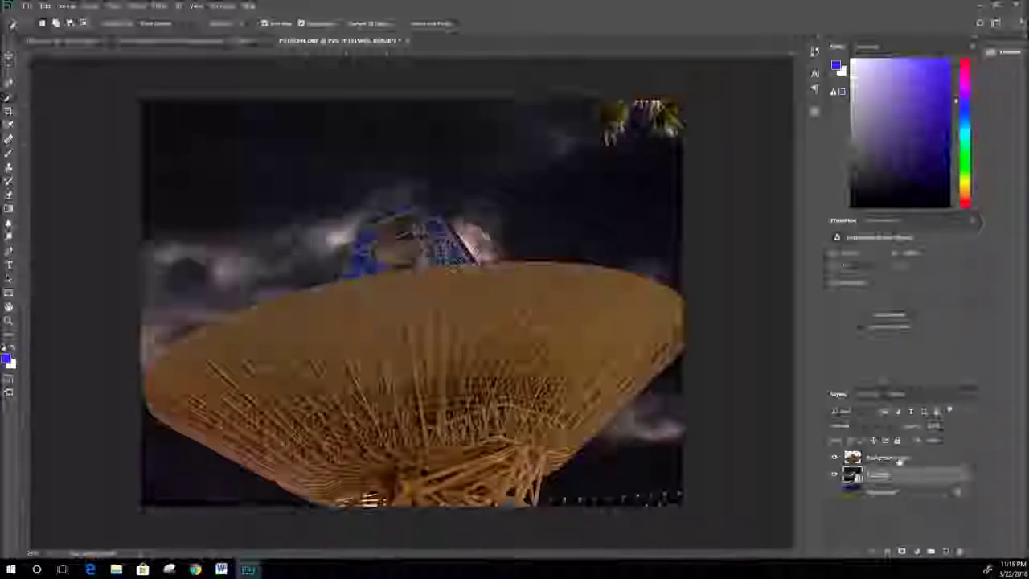
{"action": "left_click", "coordinate": [884, 458]}
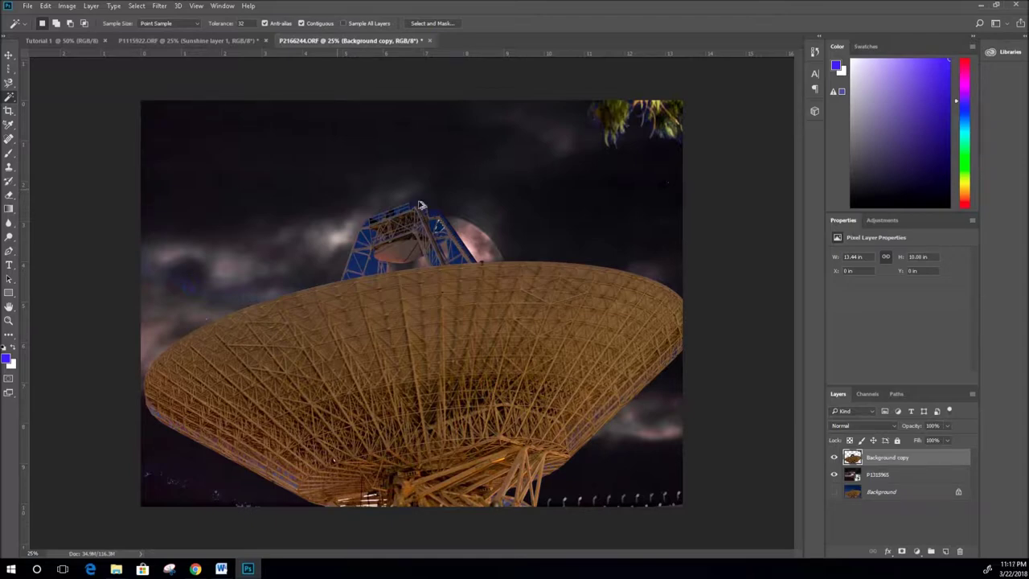
Undo the moon placement, sky deletions and layer duplication until only the original dish photo remains
{"action": "key", "text": "ctrl+bracketleft"}
{"action": "key", "text": "ctrl+alt+z"}
{"action": "key", "text": "ctrl+alt+z"}
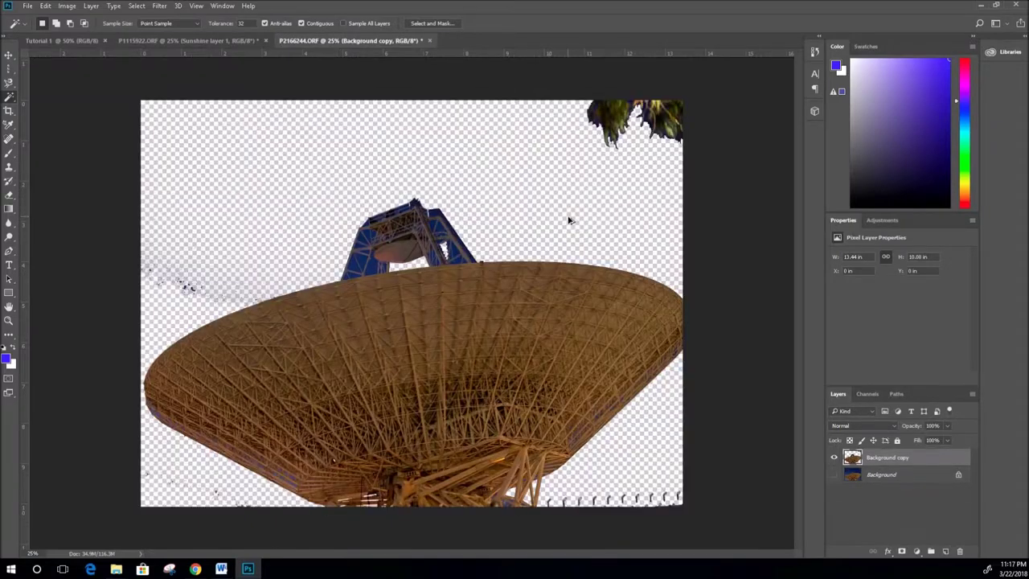
{"action": "key", "text": "ctrl+alt+z"}
{"action": "key", "text": "ctrl+alt+z"}
{"action": "key", "text": "ctrl+alt+z"}
{"action": "key", "text": "ctrl+alt+z"}
{"action": "key", "text": "ctrl+alt+z"}
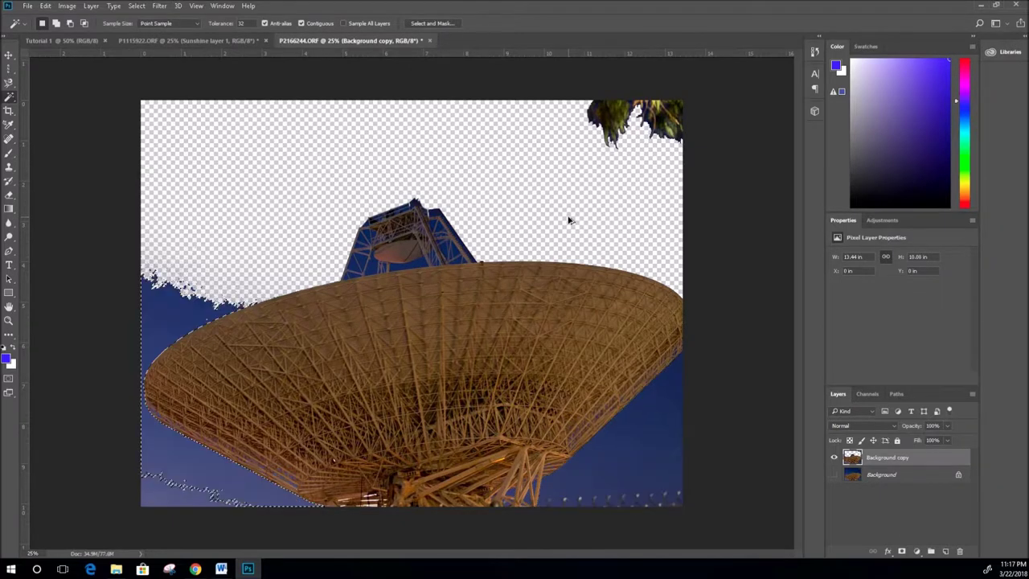
{"action": "key", "text": "ctrl+alt+z"}
{"action": "key", "text": "ctrl+alt+z"}
{"action": "key", "text": "ctrl+alt+z"}
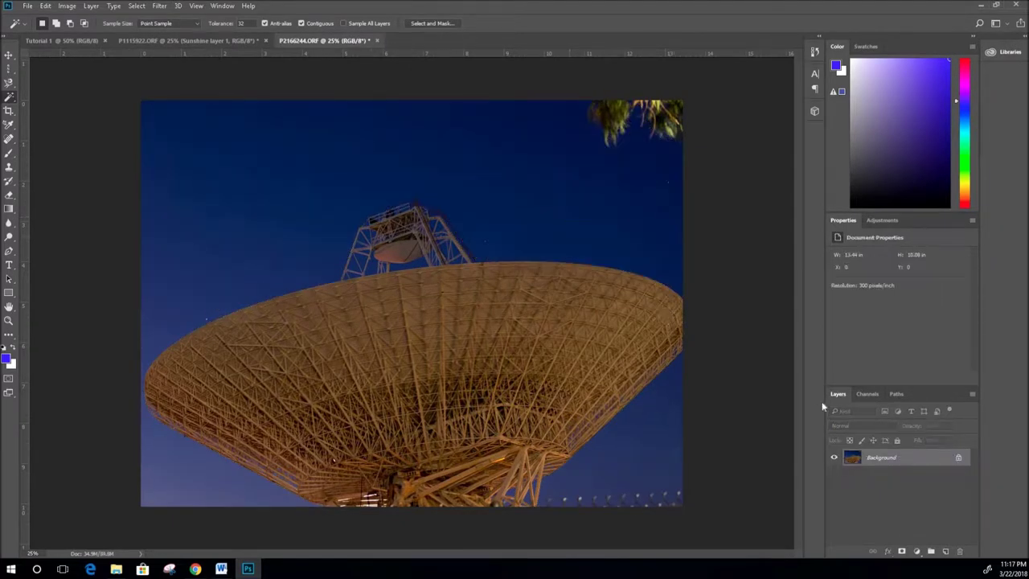
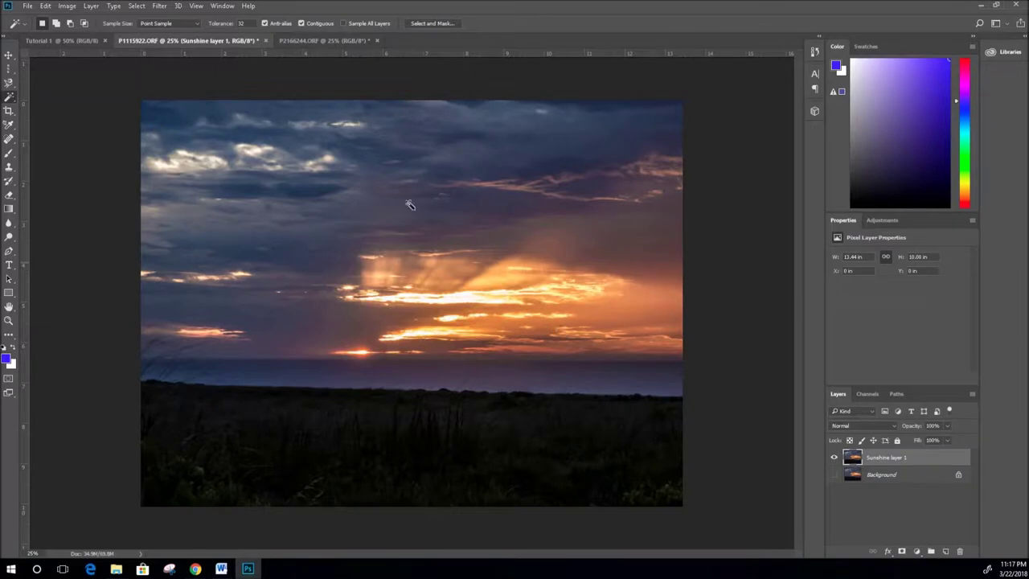
Crop the sunset photo to about 8.61 by 6.19 in around the bright clouds with the Crop tool, and undo the crop
{"action": "left_click", "coordinate": [7, 115]}
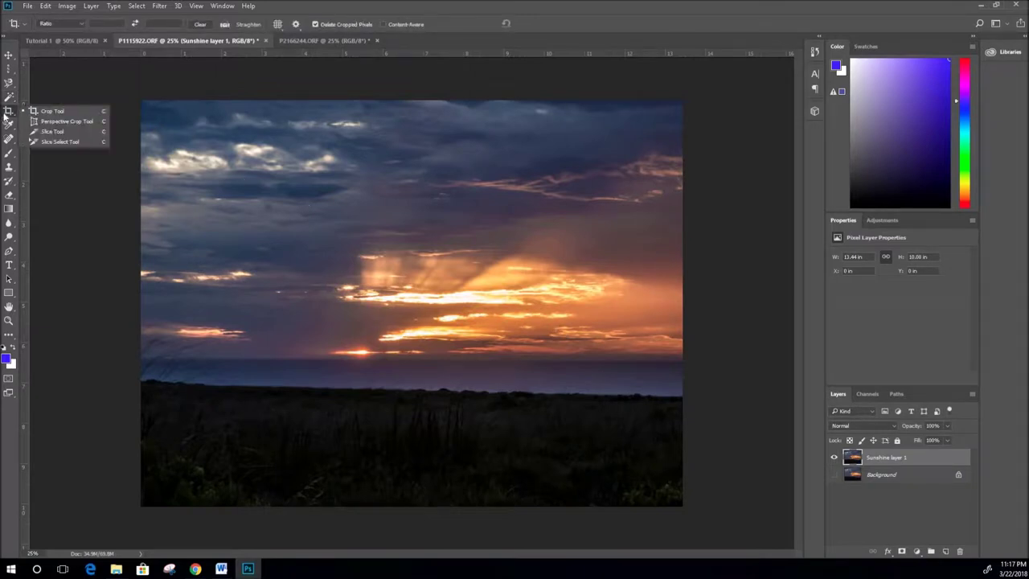
{"action": "left_click", "coordinate": [59, 110]}
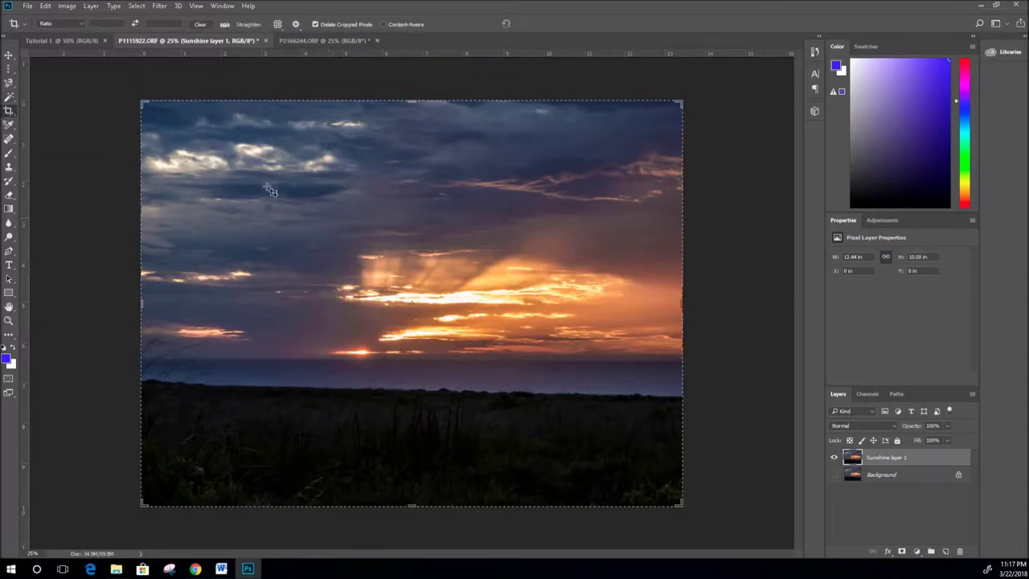
{"action": "left_click_drag", "start_coordinate": [253, 172], "coordinate": [601, 419]}
{"action": "key", "text": "Return"}
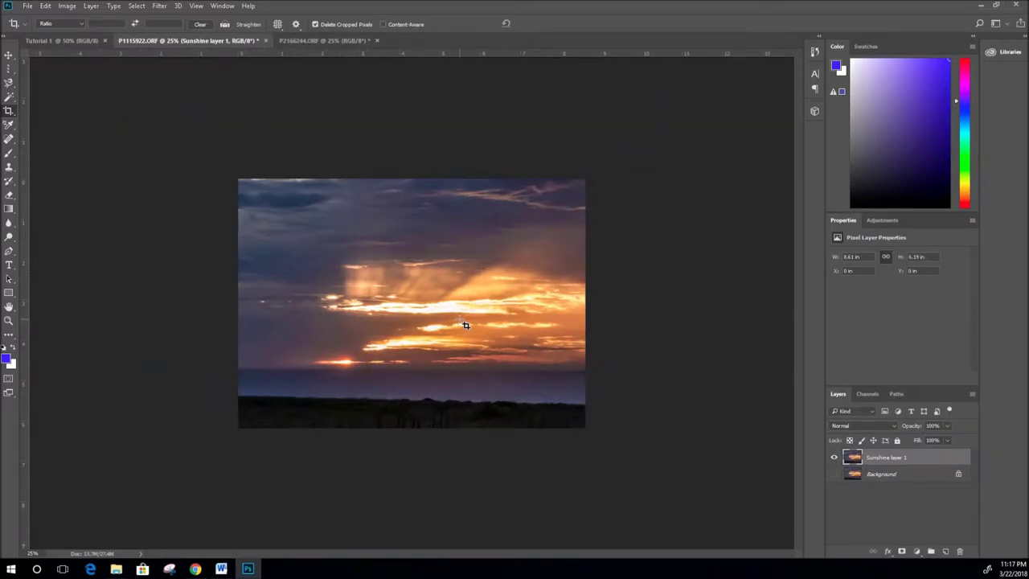
{"action": "key", "text": "ctrl+z"}
Crop the sunset photo to about 6.64 by 4.91 in around the sun and accept the crop
{"action": "left_click_drag", "start_coordinate": [246, 180], "coordinate": [511, 371]}
{"action": "left_click", "coordinate": [9, 97]}
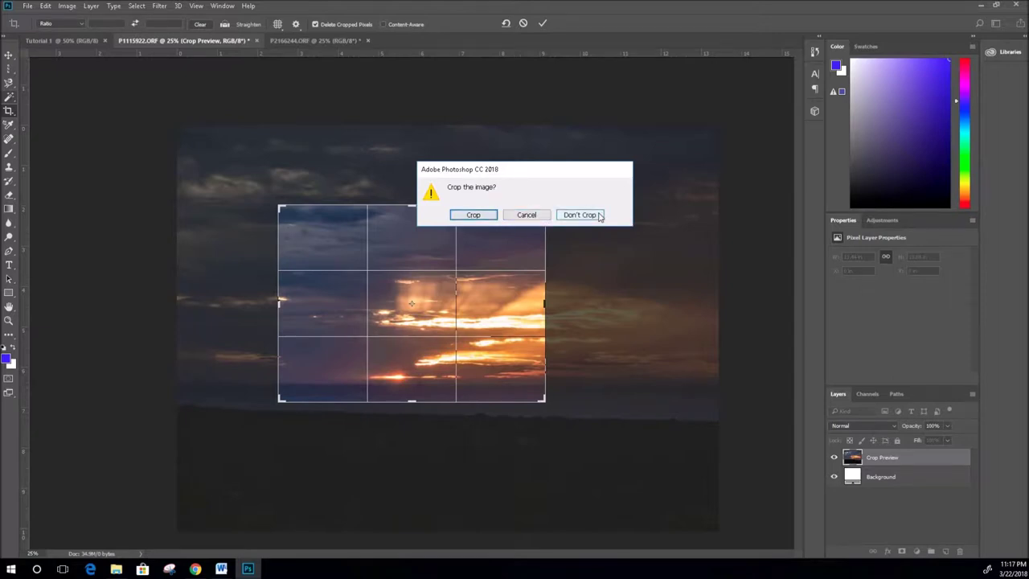
{"action": "left_click", "coordinate": [460, 215]}
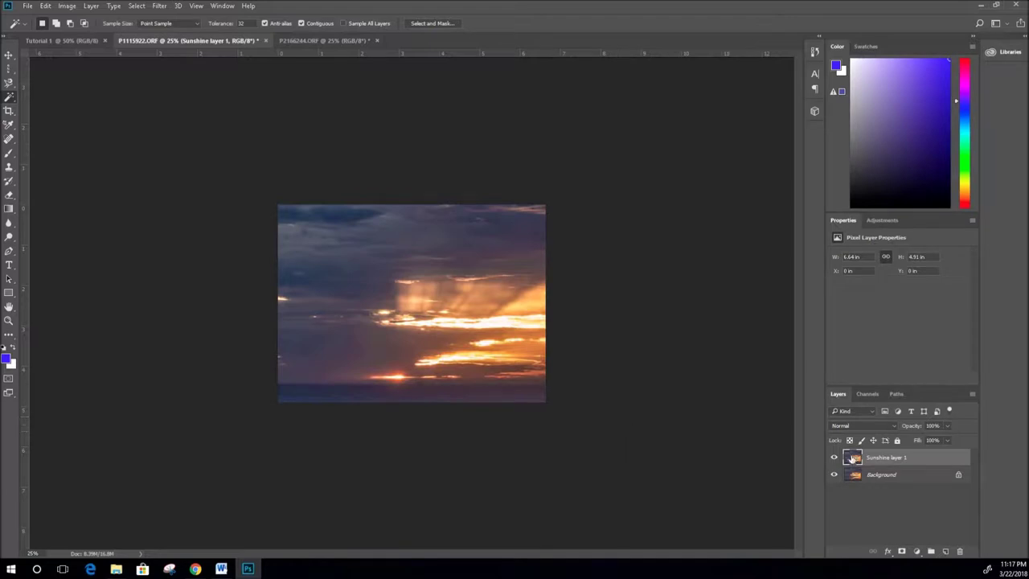
Toggle the visibility of Sunshine layer 1 and Background to compare their cropping, and undo the crop
{"action": "left_click", "coordinate": [879, 477]}
{"action": "left_click", "coordinate": [835, 458]}
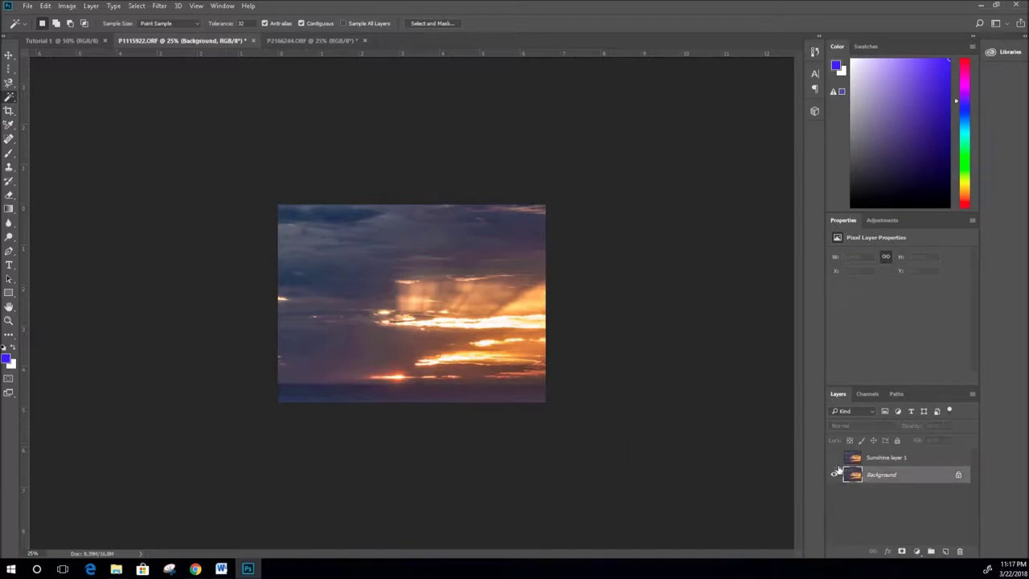
{"action": "left_click", "coordinate": [835, 476]}
{"action": "left_click", "coordinate": [835, 476]}
{"action": "left_click", "coordinate": [835, 458]}
{"action": "left_click", "coordinate": [886, 460]}
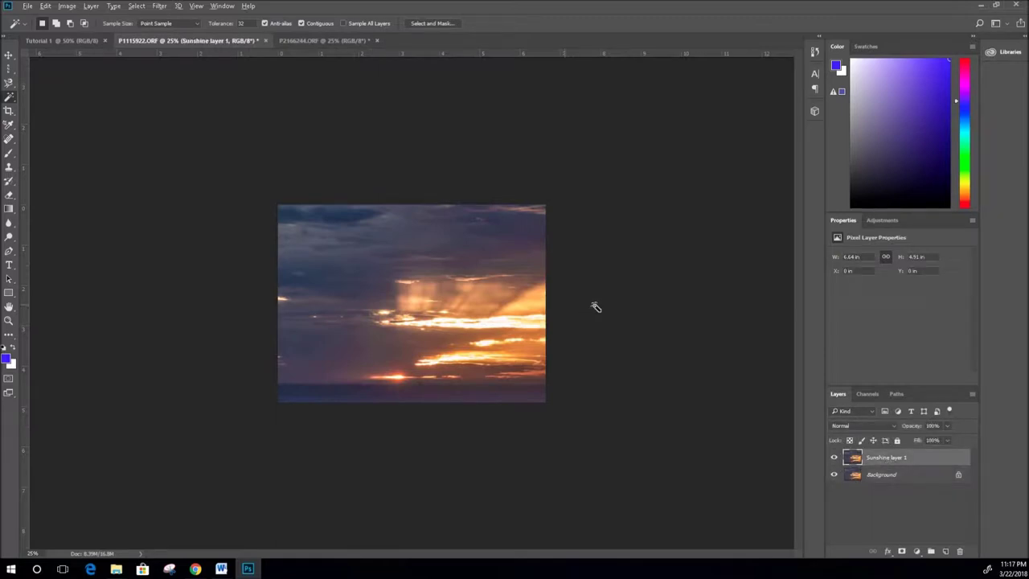
{"action": "key", "text": "ctrl+z"}
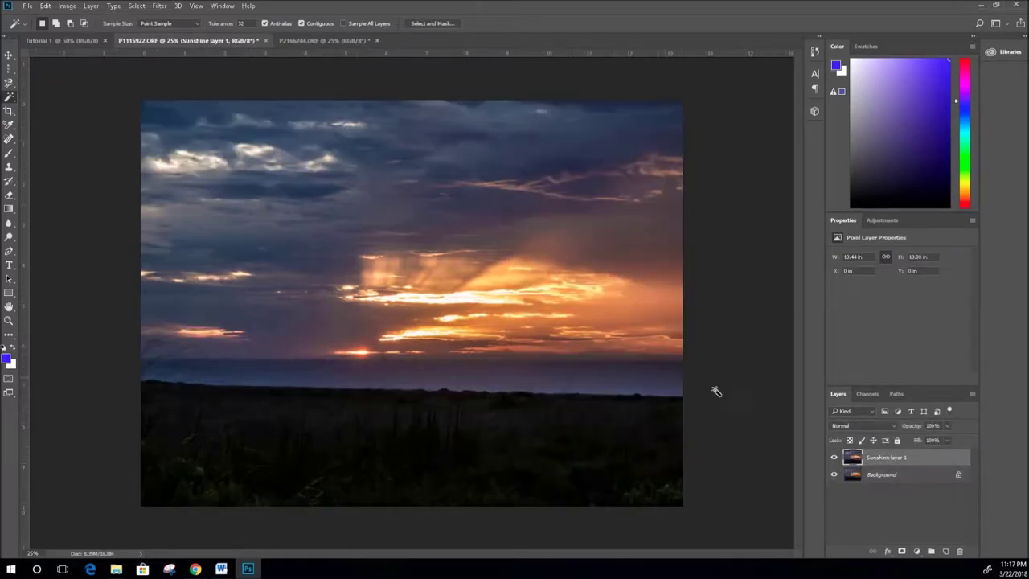
Hide the Background layer of the sunset photo and clear the stray Magic Wand selection
{"action": "left_click", "coordinate": [835, 475]}
{"action": "left_click", "coordinate": [346, 260]}
{"action": "key", "text": "ctrl+d"}
Crop the sunset photo to a small area around the sun rays with only Sunshine layer 1 visible
{"action": "left_click", "coordinate": [9, 110]}
{"action": "left_click_drag", "start_coordinate": [308, 187], "coordinate": [352, 221]}
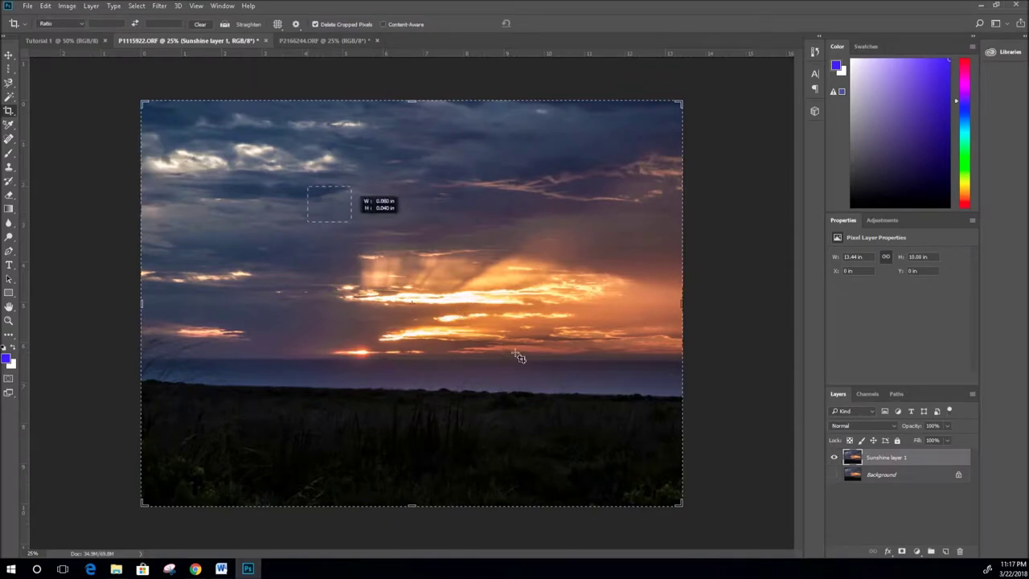
{"action": "left_click_drag", "start_coordinate": [518, 356], "coordinate": [516, 386]}
{"action": "left_click", "coordinate": [834, 477]}
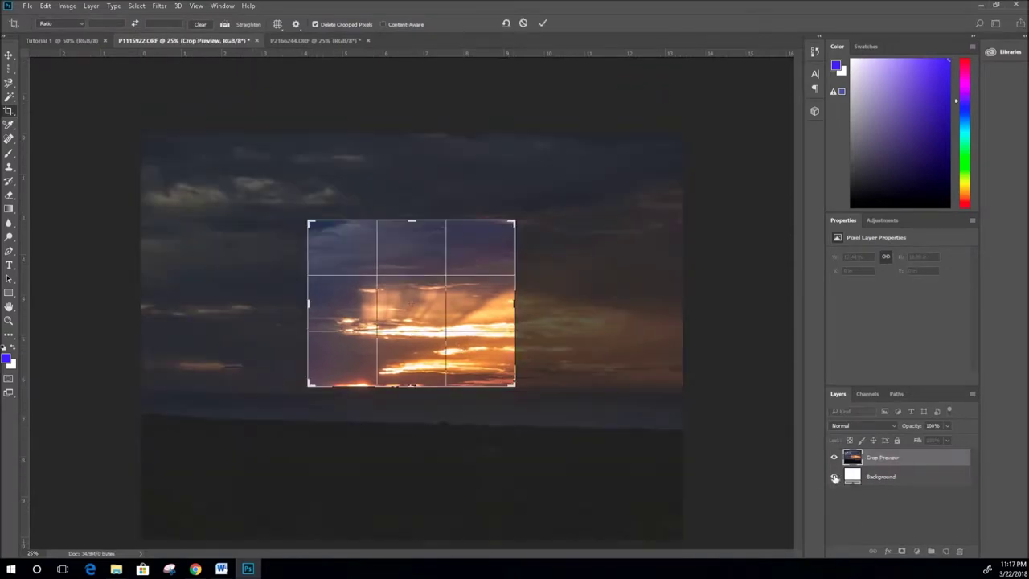
{"action": "key", "text": "Return"}
Toggle both layers' visibility to check whether the hidden Background was cropped too, and undo the last crop
{"action": "left_click", "coordinate": [833, 478]}
{"action": "left_click", "coordinate": [835, 478]}
{"action": "left_click", "coordinate": [834, 478]}
{"action": "left_click", "coordinate": [833, 457]}
{"action": "key", "text": "ctrl+z"}
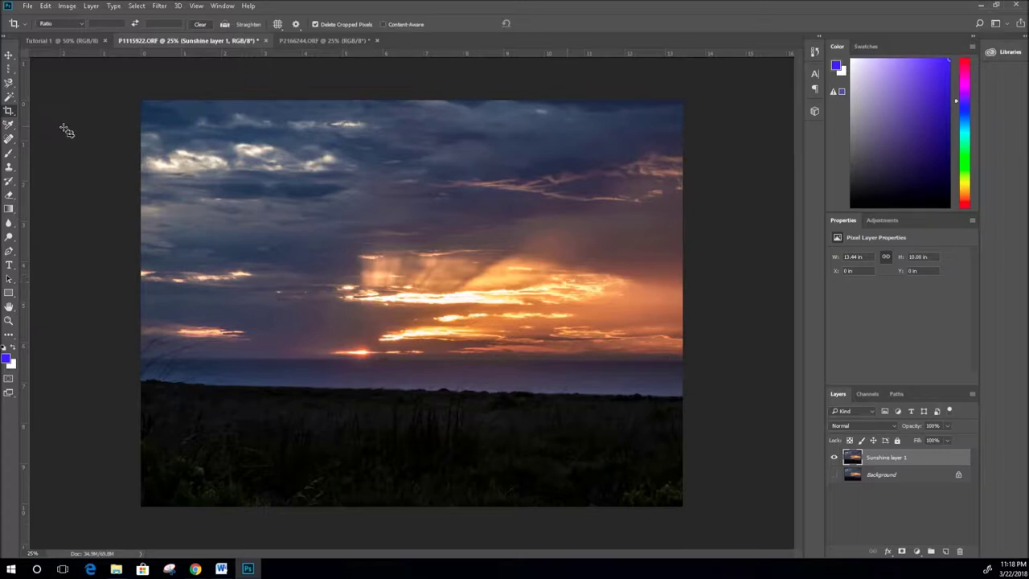
{"action": "left_click", "coordinate": [9, 71]}
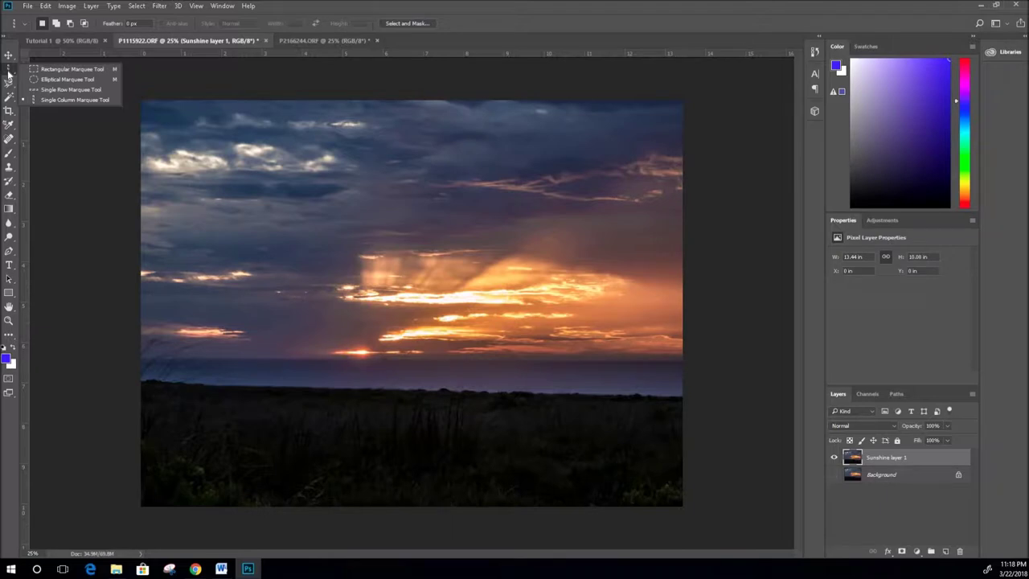
{"action": "left_click", "coordinate": [9, 72]}
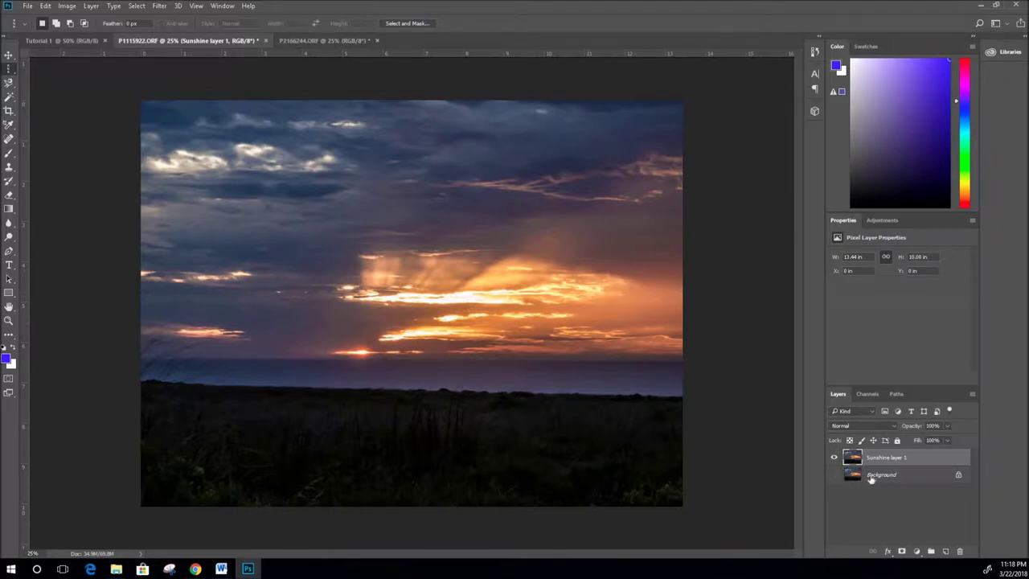
Perspective-crop the sunset photo with a four-corner frame slanting from the upper-left sky across the sun rays to the lower-right grass
{"action": "left_click", "coordinate": [8, 111]}
{"action": "left_click", "coordinate": [8, 118]}
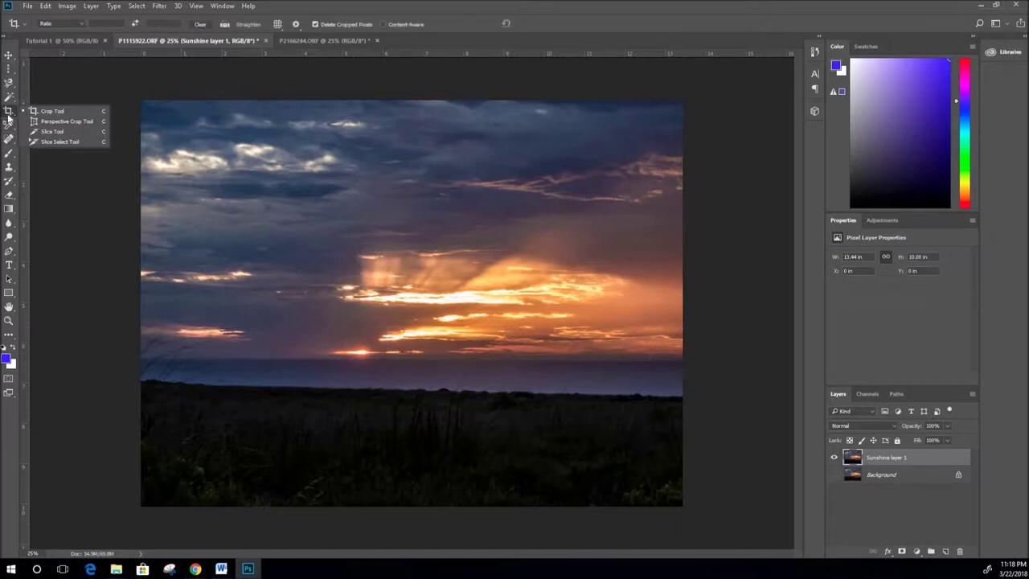
{"action": "left_click", "coordinate": [69, 120]}
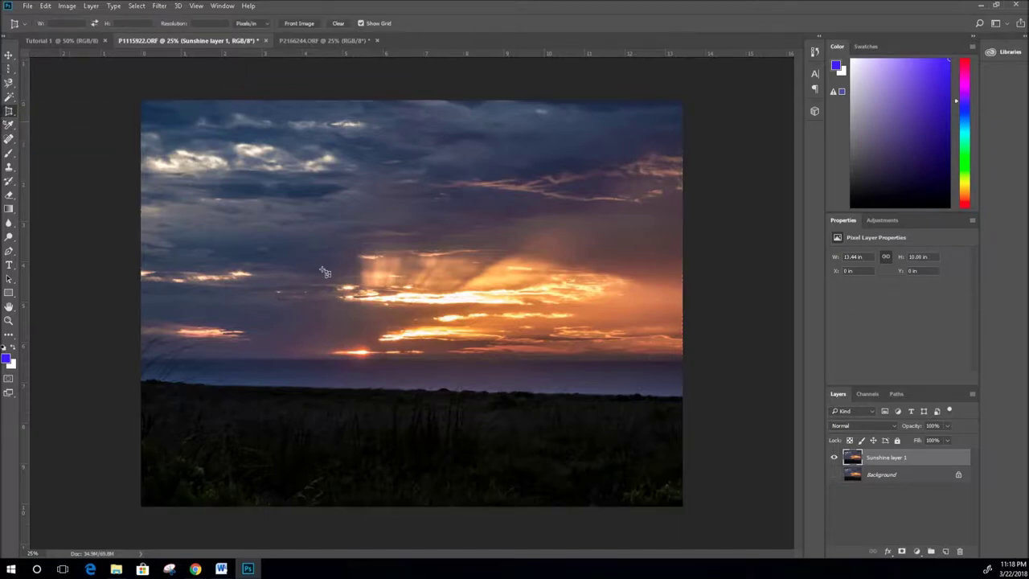
{"action": "left_click", "coordinate": [254, 193]}
{"action": "left_click", "coordinate": [360, 238]}
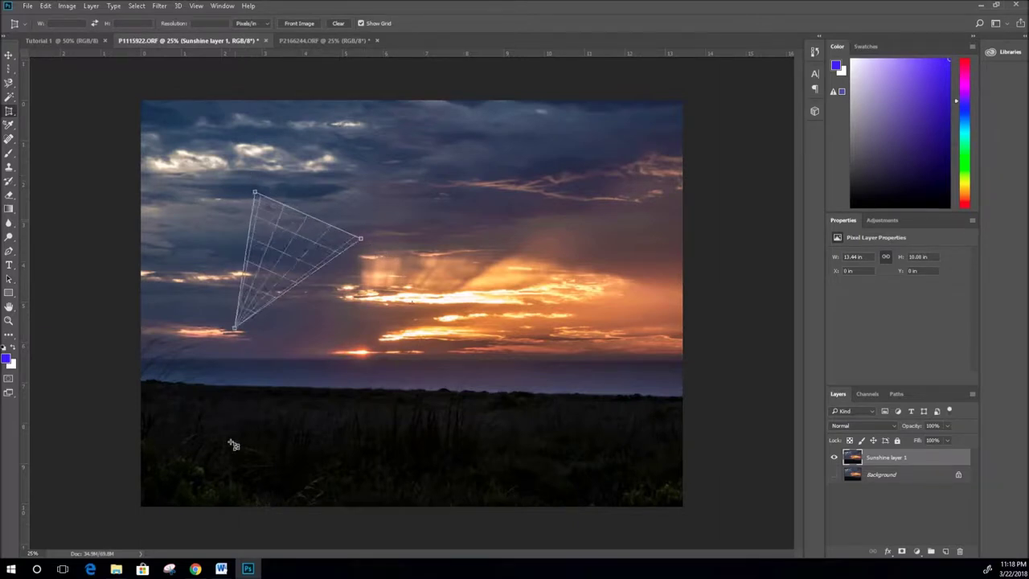
{"action": "left_click", "coordinate": [267, 463]}
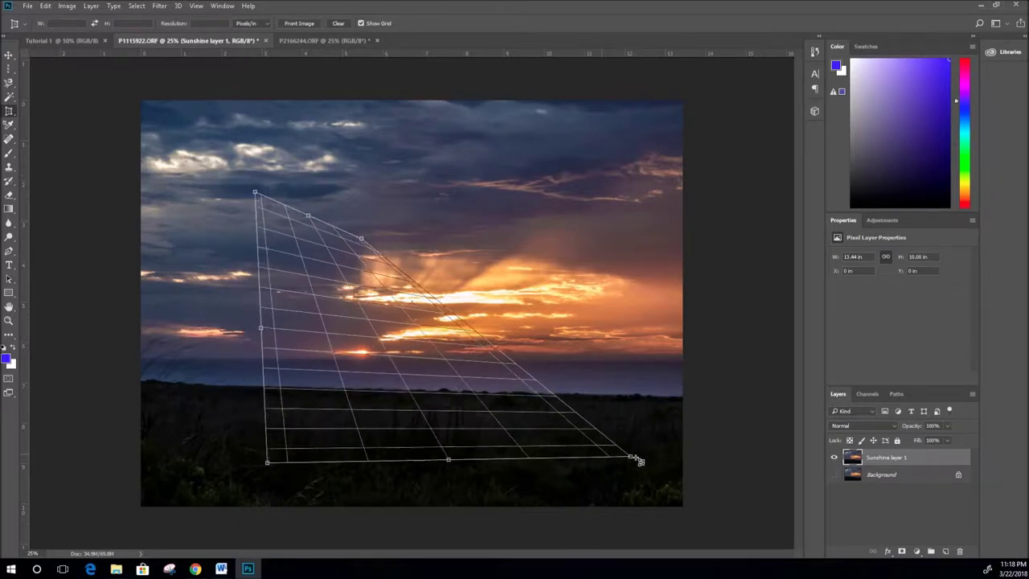
{"action": "left_click", "coordinate": [634, 457]}
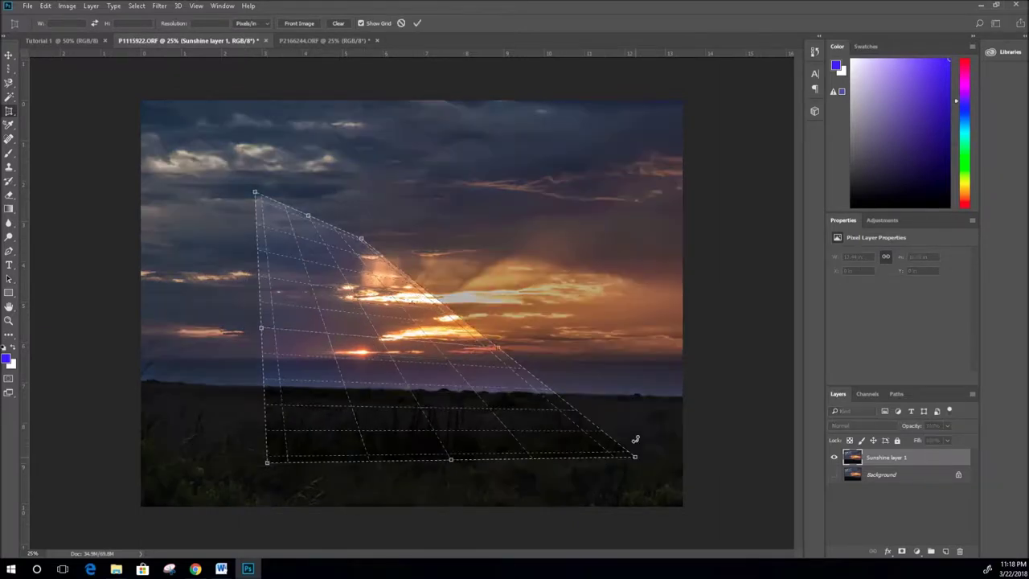
{"action": "right_click", "coordinate": [367, 360]}
{"action": "left_click", "coordinate": [378, 362]}
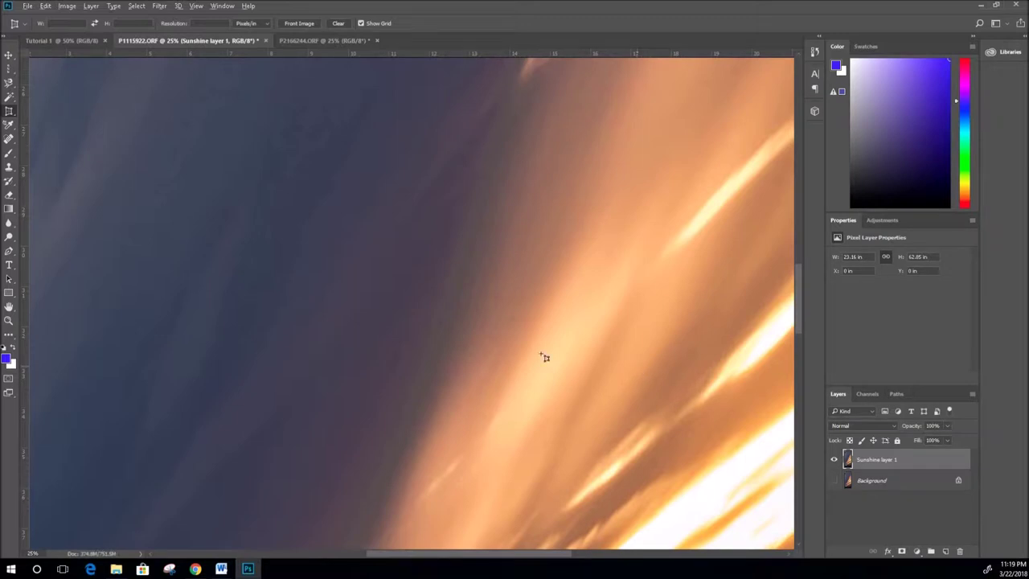
Examine the whole distorted sunset image and undo the perspective crop
{"action": "scroll", "coordinate": [368, 296], "scroll_direction": "down", "scroll_amount": 1}
{"action": "scroll", "coordinate": [367, 296], "scroll_direction": "down", "scroll_amount": 4}
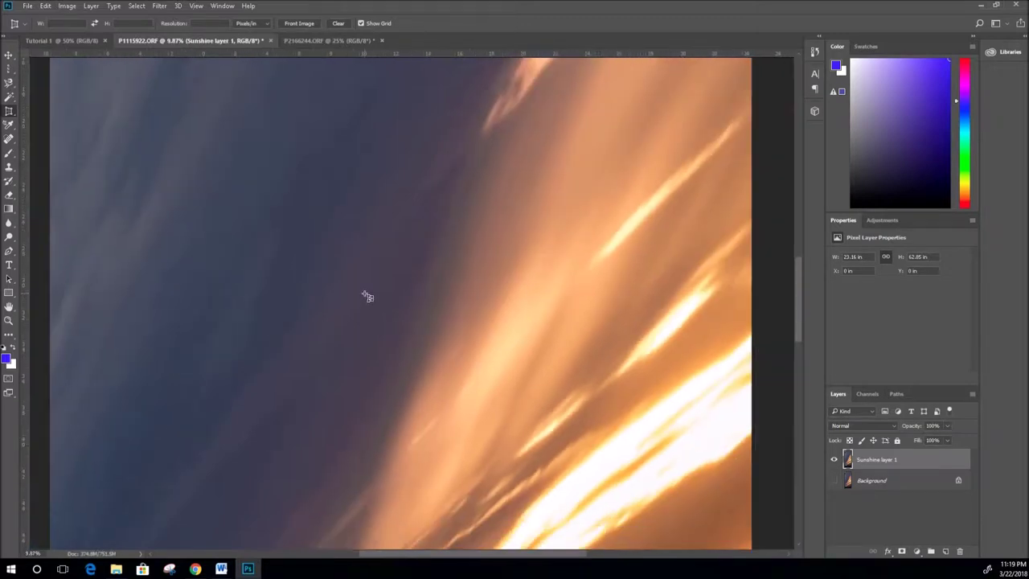
{"action": "scroll", "coordinate": [430, 312], "scroll_direction": "down", "scroll_amount": 1}
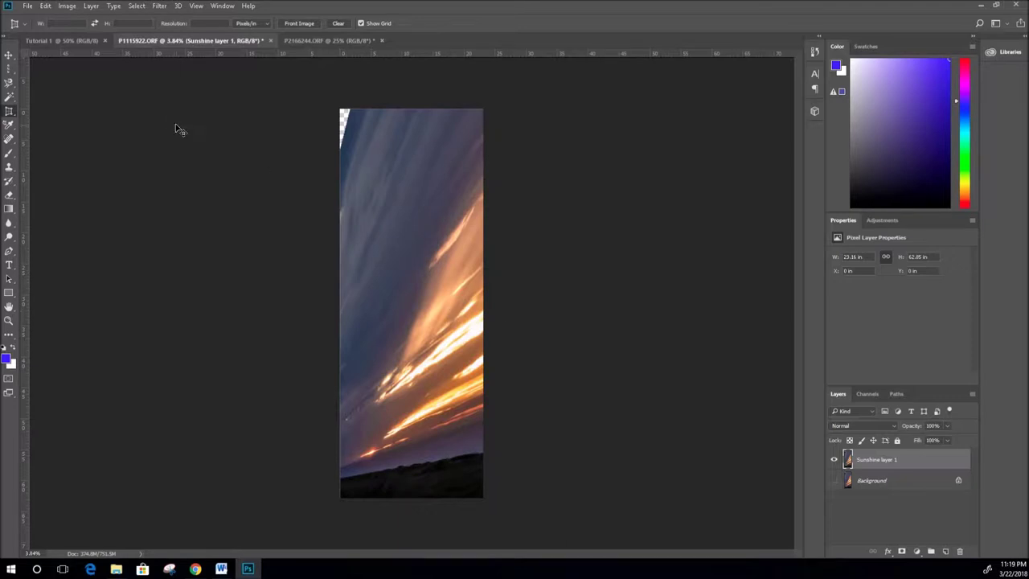
{"action": "left_click", "coordinate": [45, 6]}
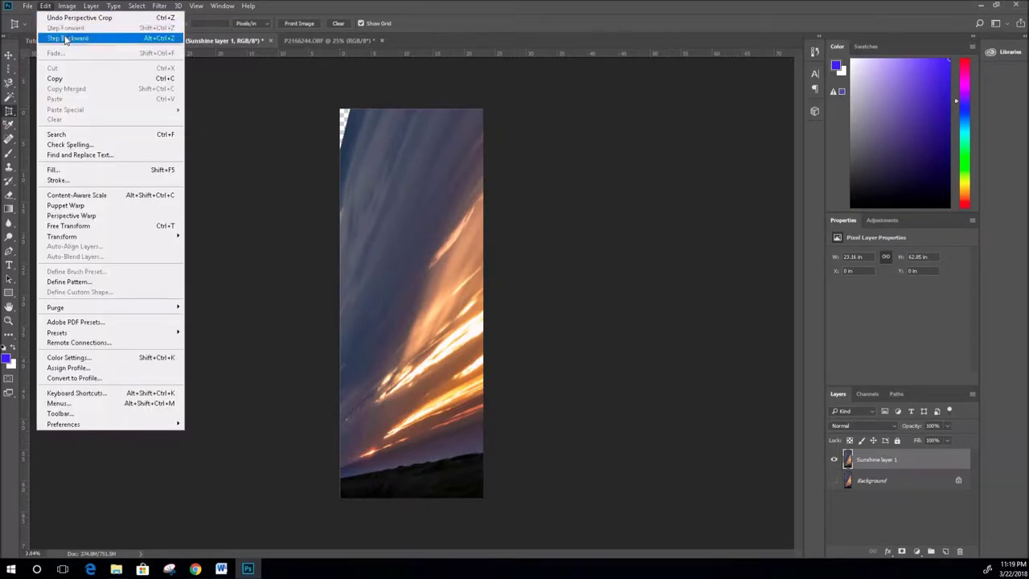
{"action": "left_click", "coordinate": [66, 39]}
{"action": "scroll", "coordinate": [447, 325], "scroll_direction": "up", "scroll_amount": 3}
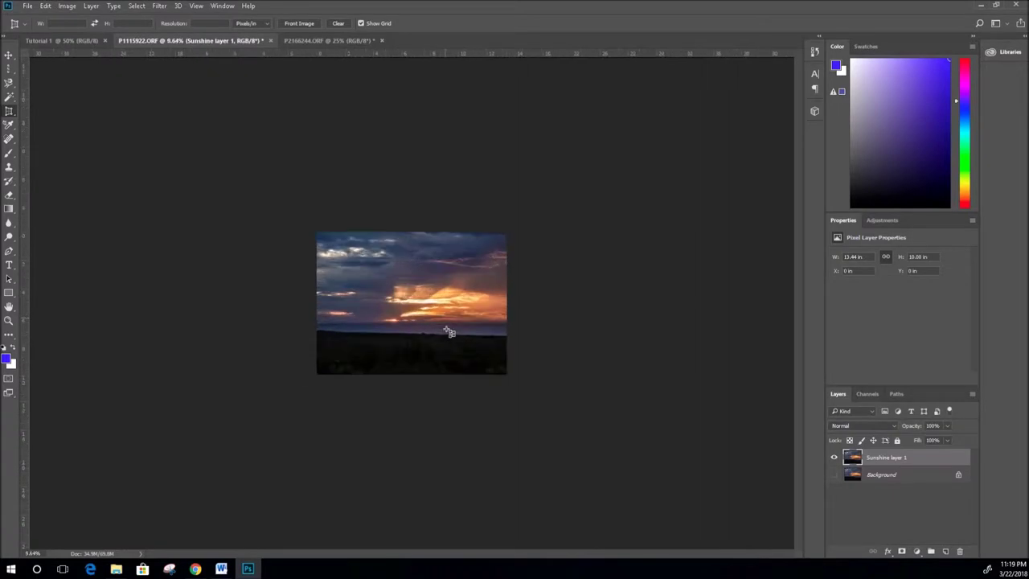
{"action": "scroll", "coordinate": [447, 332], "scroll_direction": "up", "scroll_amount": 3}
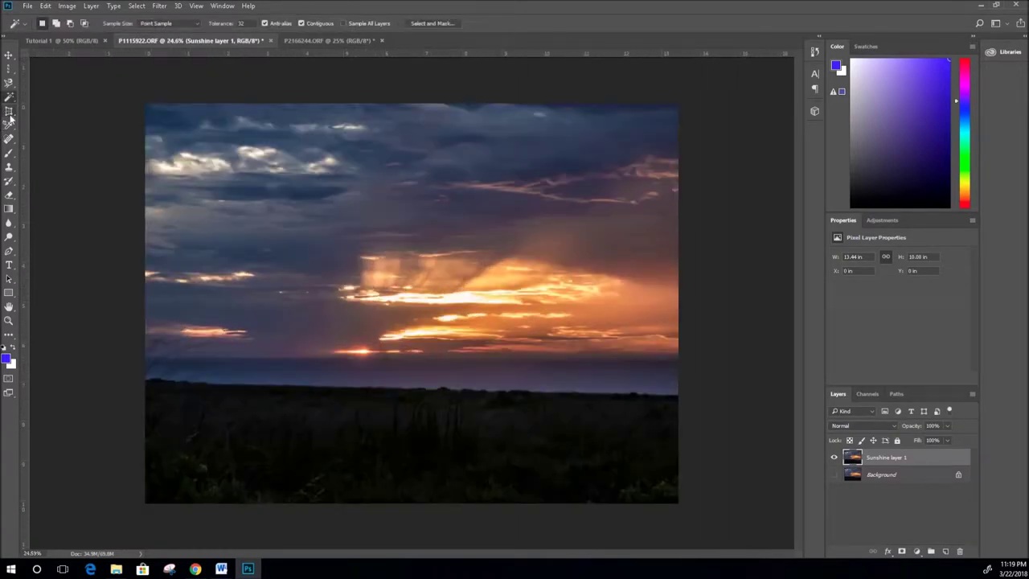
Draw a slice about 1407 × 1219 px over the sun rays with the Slice tool and move it to X 1801, Y 1093
{"action": "left_click", "coordinate": [10, 114]}
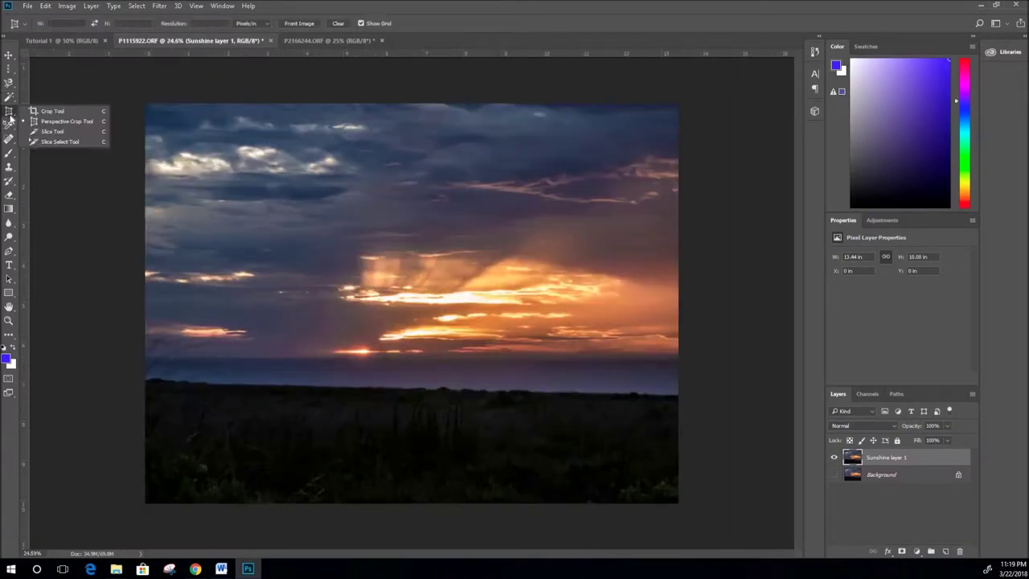
{"action": "left_click", "coordinate": [69, 131]}
{"action": "left_click_drag", "start_coordinate": [339, 195], "coordinate": [525, 356]}
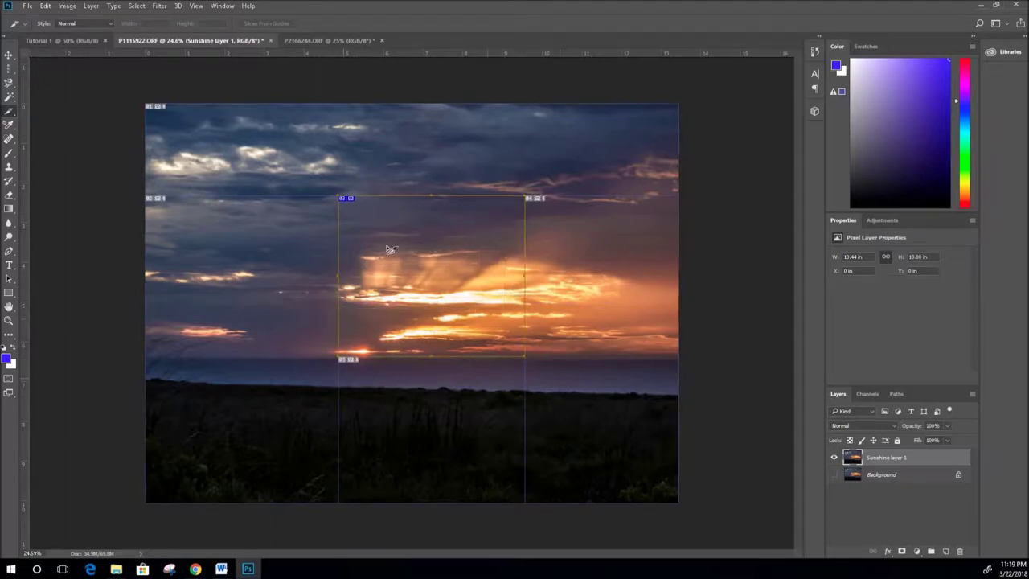
{"action": "left_click_drag", "start_coordinate": [429, 272], "coordinate": [474, 325]}
View the slice options and the divide settings of the sun-ray slice without changing them
{"action": "right_click", "coordinate": [498, 344]}
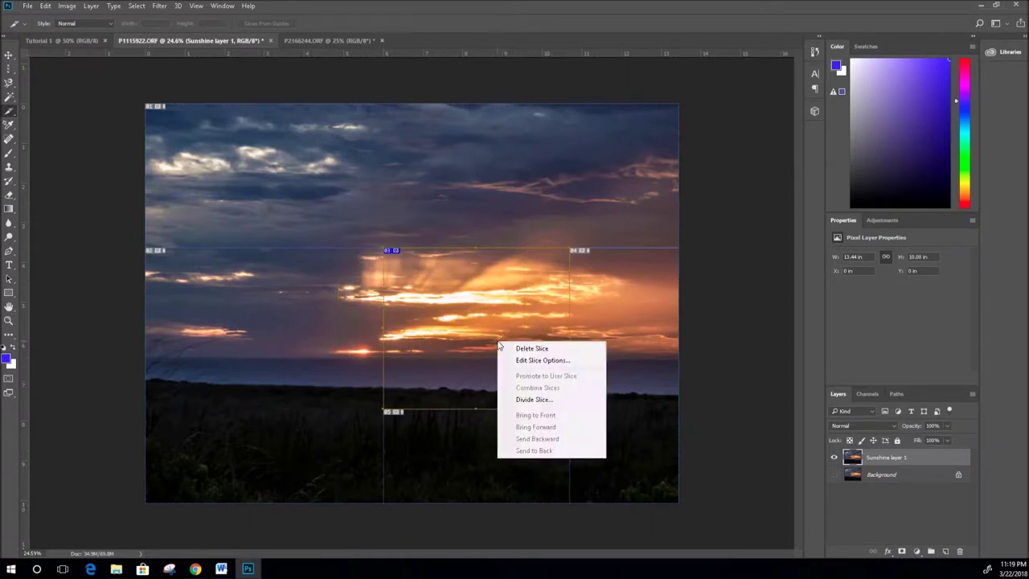
{"action": "left_click", "coordinate": [559, 361]}
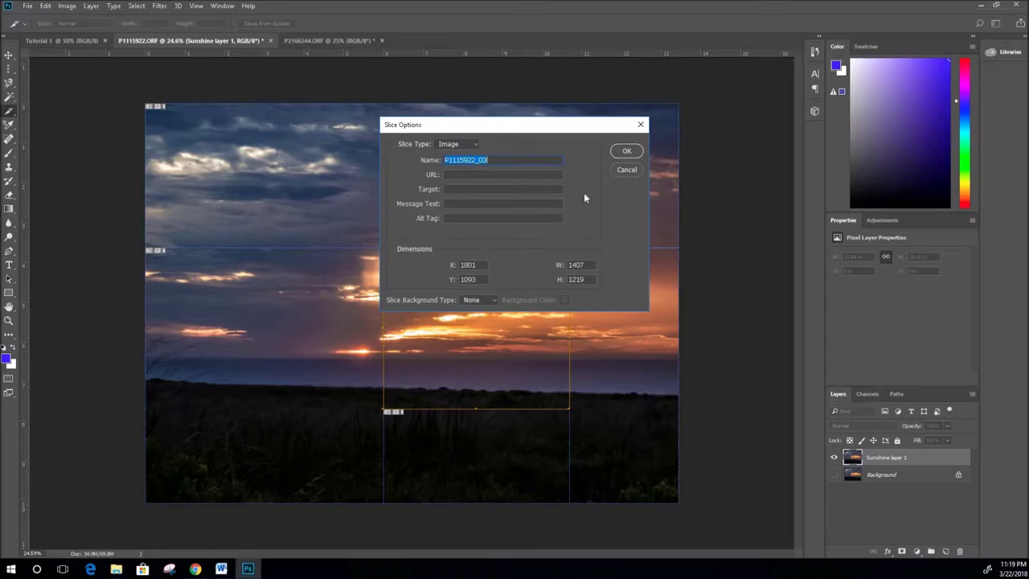
{"action": "left_click", "coordinate": [628, 169]}
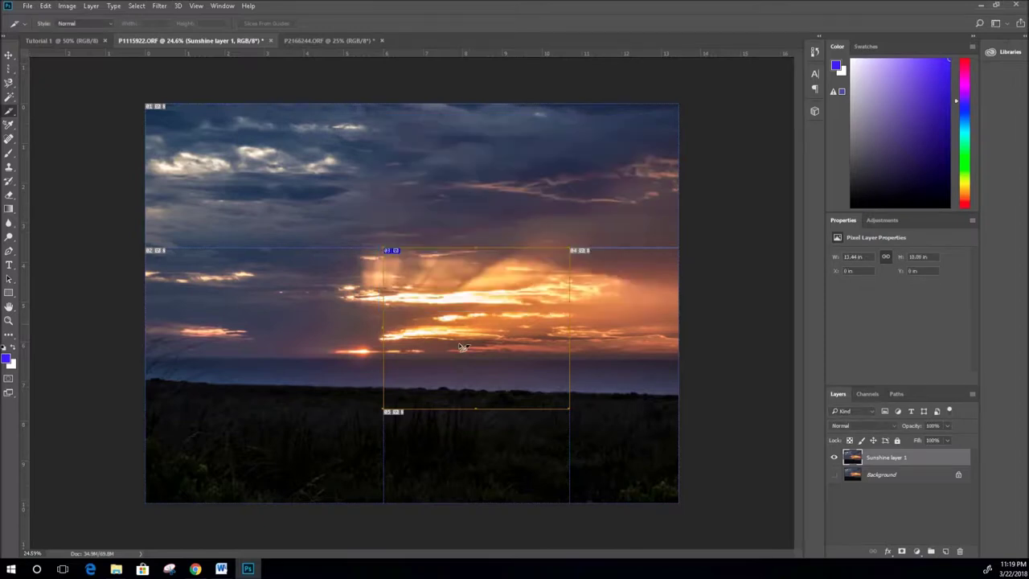
{"action": "right_click", "coordinate": [460, 344]}
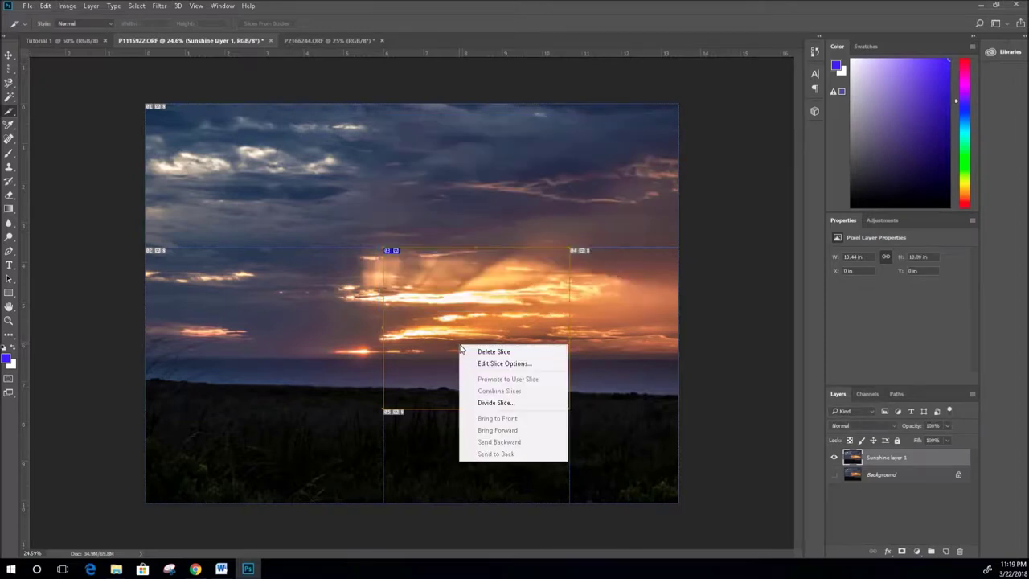
{"action": "left_click", "coordinate": [499, 404]}
{"action": "key", "text": "Escape"}
Add a smaller slice in the sky above the sun rays, and bring the large slice to the front and move it toward the lower-right grass
{"action": "left_click_drag", "start_coordinate": [338, 157], "coordinate": [432, 233]}
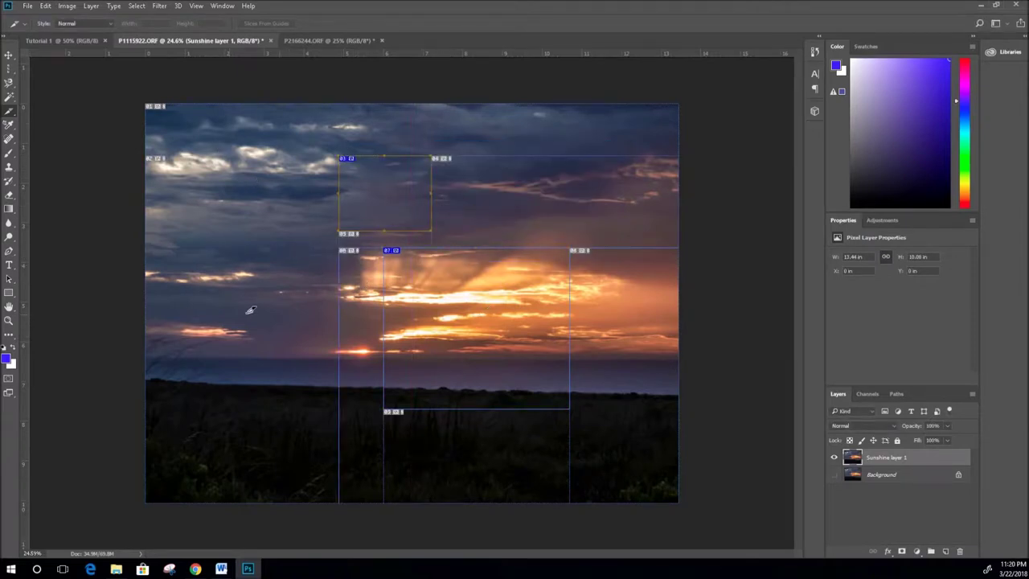
{"action": "right_click", "coordinate": [447, 331]}
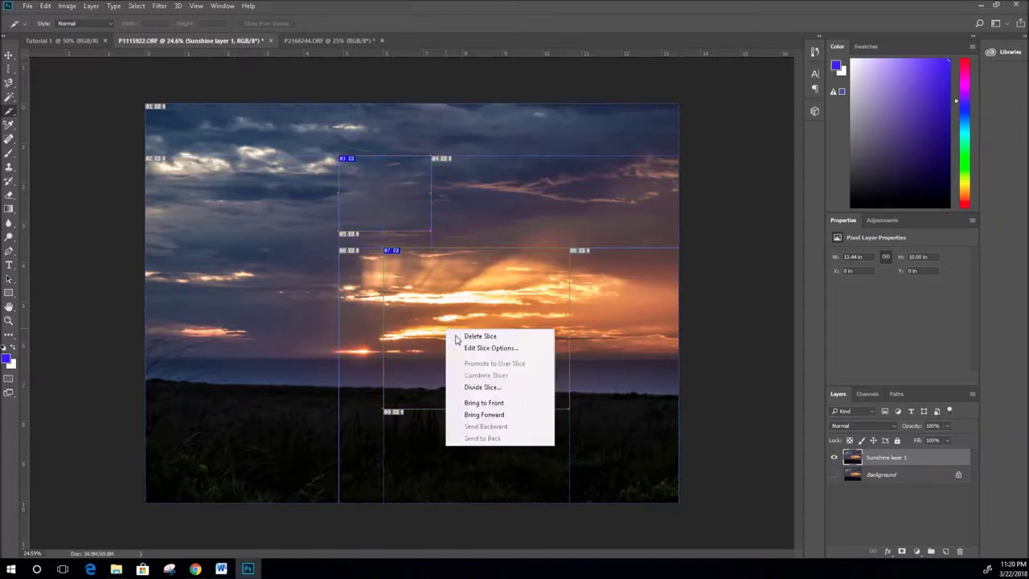
{"action": "left_click", "coordinate": [507, 401]}
{"action": "left_click_drag", "start_coordinate": [437, 305], "coordinate": [521, 387]}
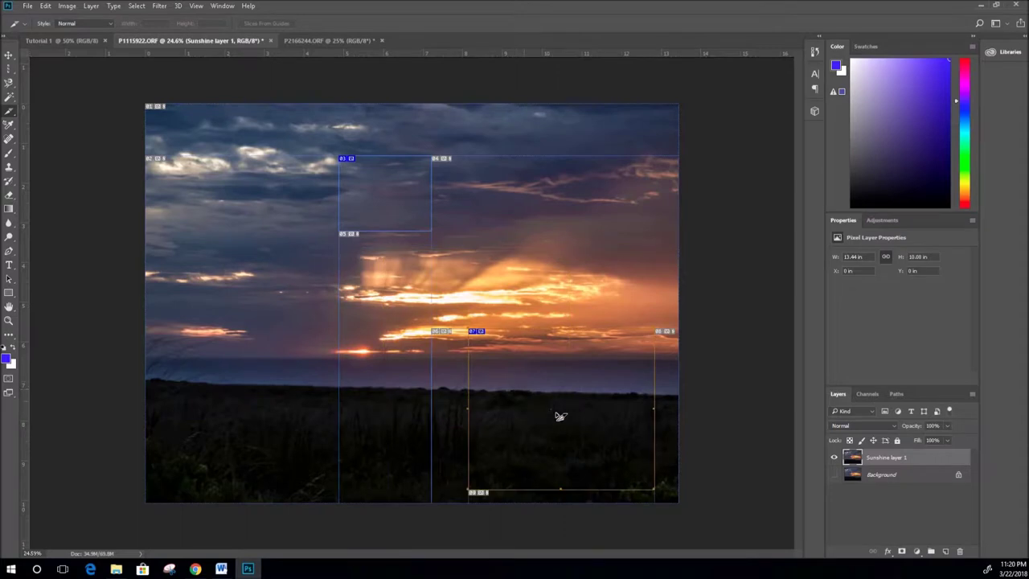
Draw another slice over the small clouds at the photo's left side, and undo all the slice edits
{"action": "left_click_drag", "start_coordinate": [169, 250], "coordinate": [273, 338]}
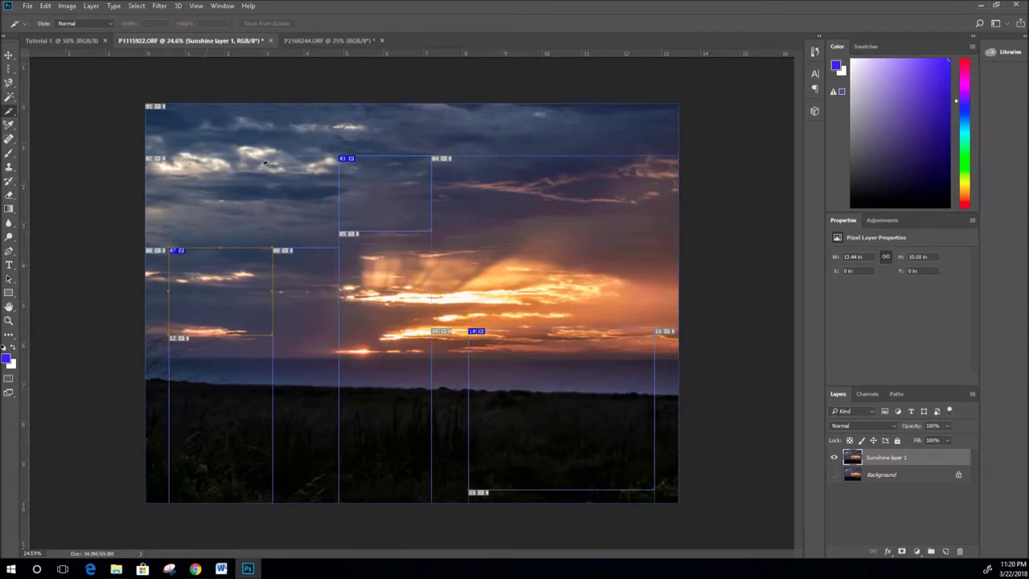
{"action": "key", "text": "ctrl+alt+z"}
{"action": "key", "text": "ctrl+alt+z"}
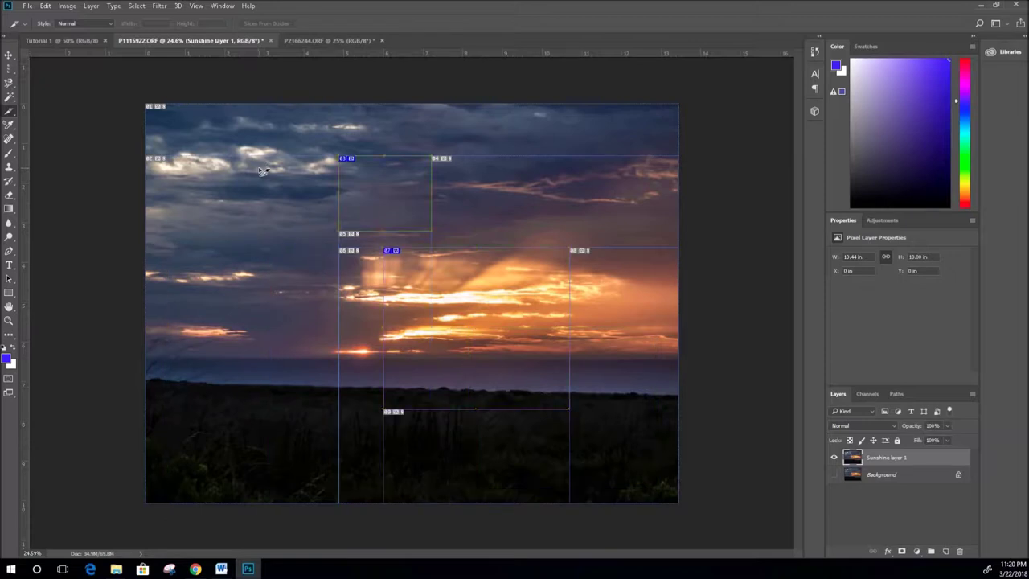
{"action": "key", "text": "ctrl+alt+z"}
{"action": "key", "text": "ctrl+alt+z"}
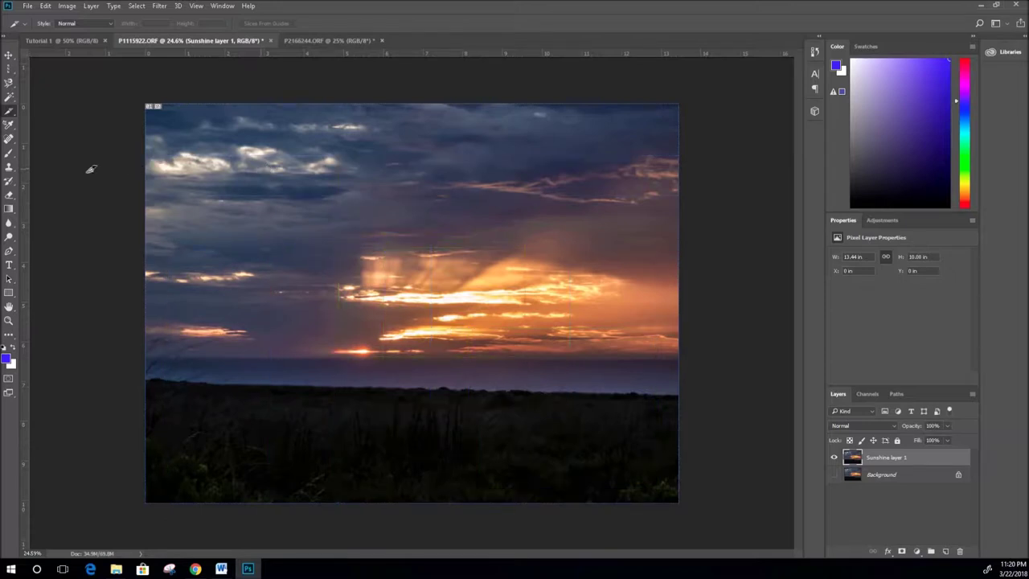
Sample foreground colors from the purple-grey sky and the orange glow of the sunset photo with the Eyedropper tool
{"action": "left_click", "coordinate": [9, 110]}
{"action": "left_click", "coordinate": [8, 127]}
{"action": "left_click", "coordinate": [61, 124]}
{"action": "left_click", "coordinate": [294, 201]}
{"action": "left_click", "coordinate": [412, 239]}
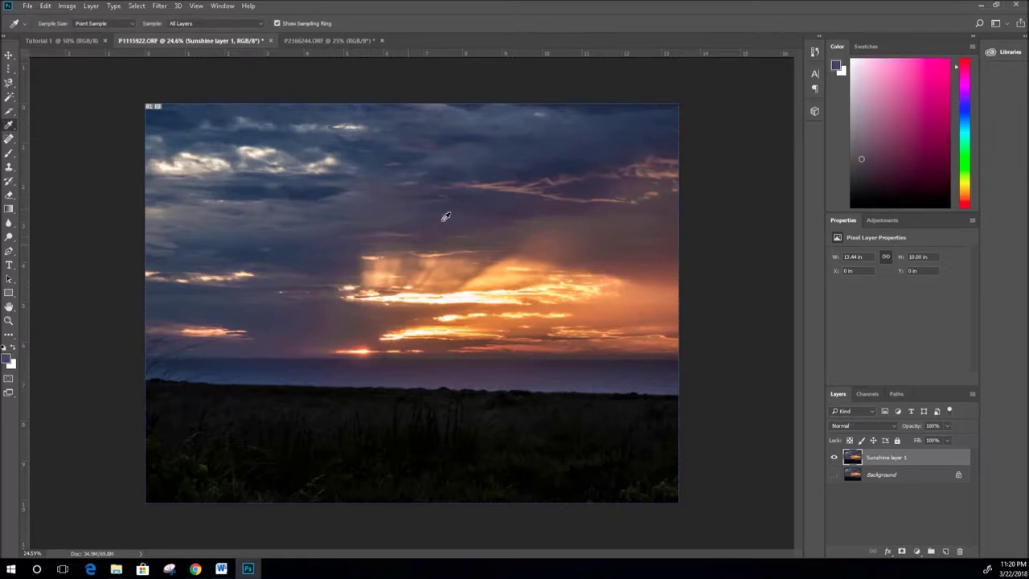
{"action": "left_click", "coordinate": [604, 268]}
{"action": "left_click", "coordinate": [602, 260]}
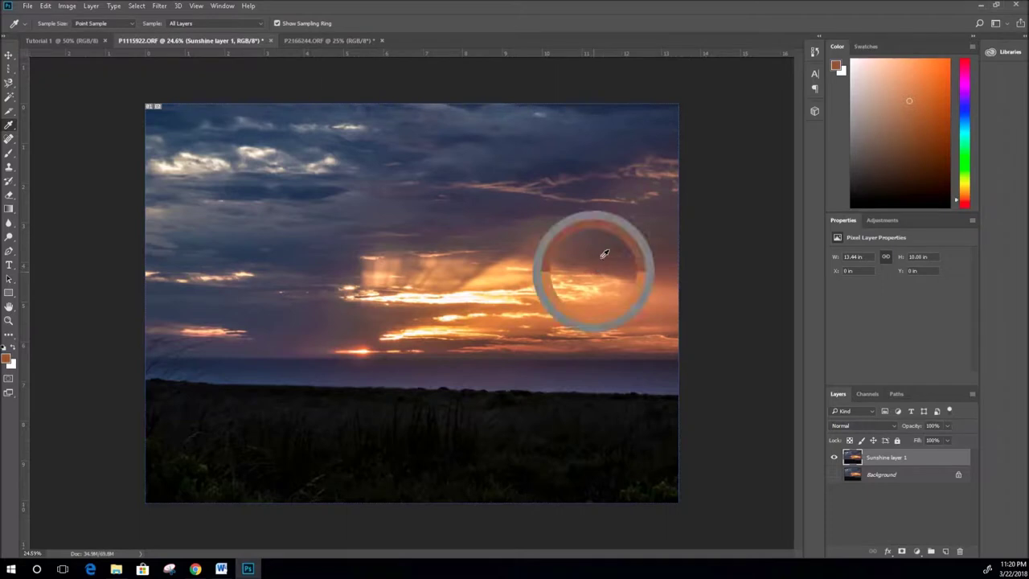
Sample foreground colors from the upper sky, the bright clouds and the brightest sunlit streak
{"action": "left_click", "coordinate": [609, 241]}
{"action": "left_click", "coordinate": [616, 147]}
{"action": "left_click", "coordinate": [371, 133]}
{"action": "left_click", "coordinate": [243, 151]}
{"action": "left_click", "coordinate": [242, 153]}
{"action": "left_click", "coordinate": [271, 245]}
{"action": "left_click", "coordinate": [457, 293]}
{"action": "left_click", "coordinate": [462, 286]}
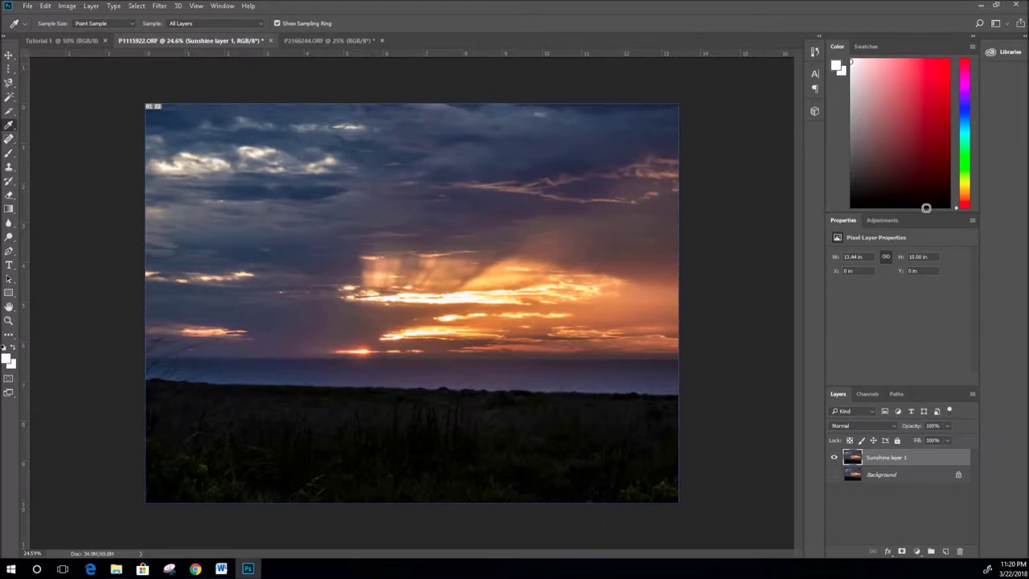
Sample foreground colors from the sun rays, the left sky and the horizon, ending on the near-black of the dark grass
{"action": "left_click", "coordinate": [488, 292]}
{"action": "left_click_drag", "start_coordinate": [492, 283], "coordinate": [409, 276]}
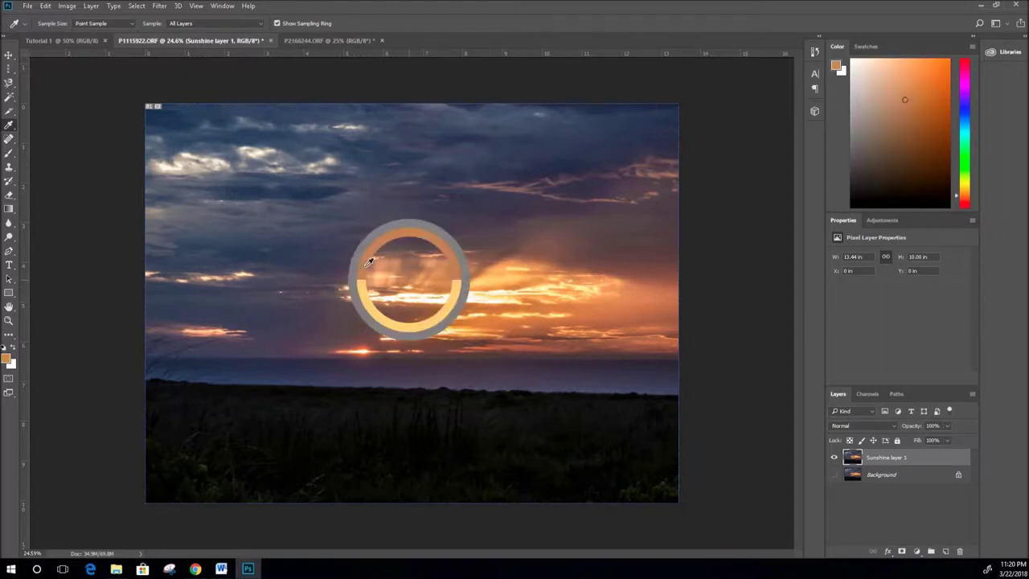
{"action": "left_click", "coordinate": [268, 263]}
{"action": "left_click", "coordinate": [276, 360]}
{"action": "left_click", "coordinate": [542, 410]}
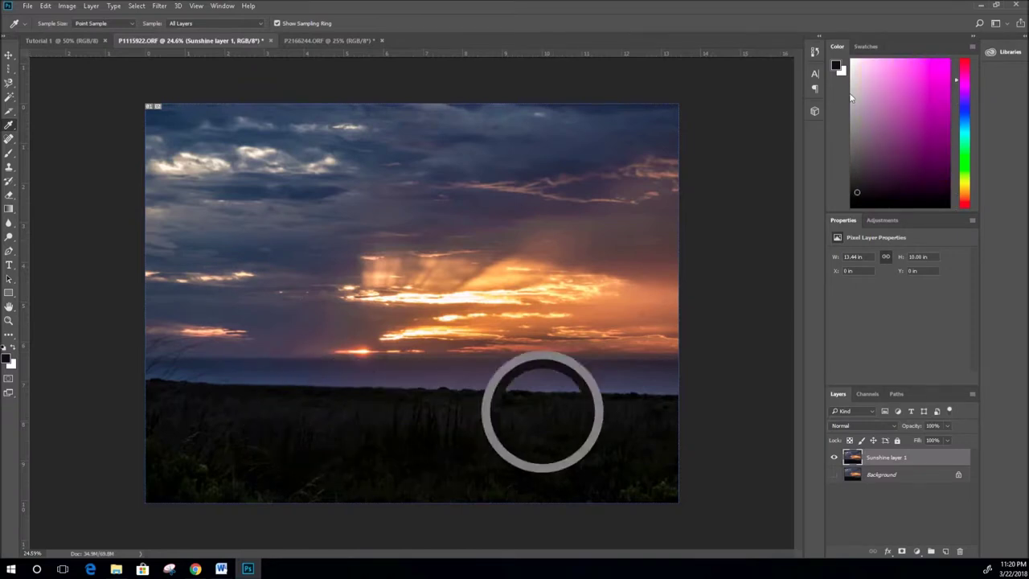
Measure the gap beside the photo's left edge and the photo's full height with the Ruler tool
{"action": "right_click", "coordinate": [12, 127]}
{"action": "left_click", "coordinate": [74, 135]}
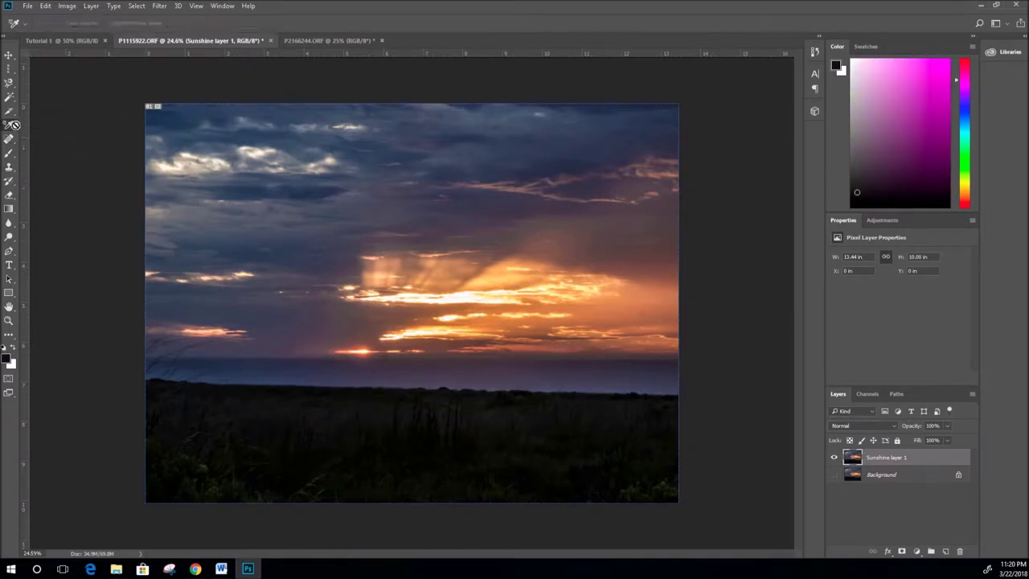
{"action": "right_click", "coordinate": [7, 127]}
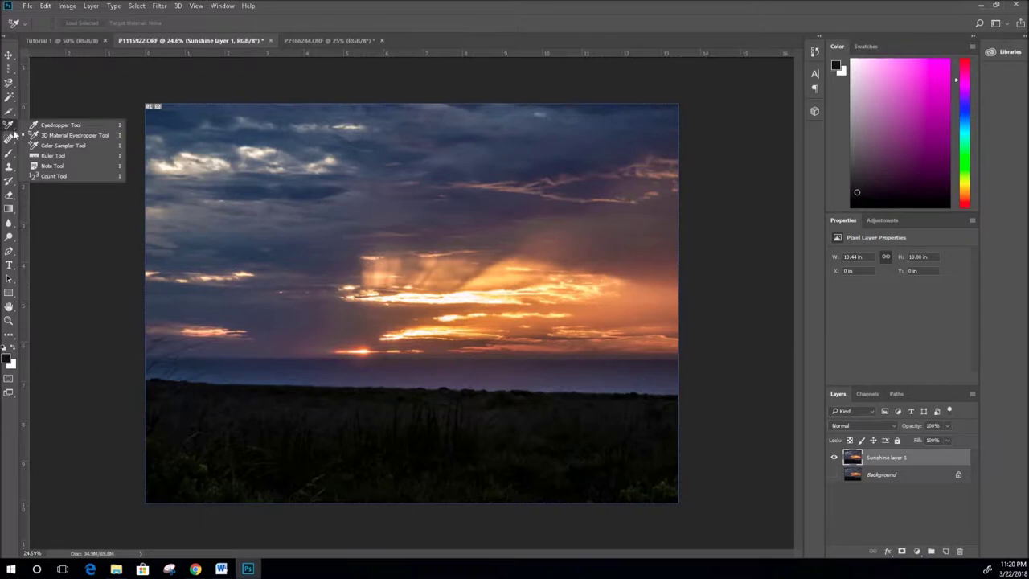
{"action": "left_click", "coordinate": [53, 155]}
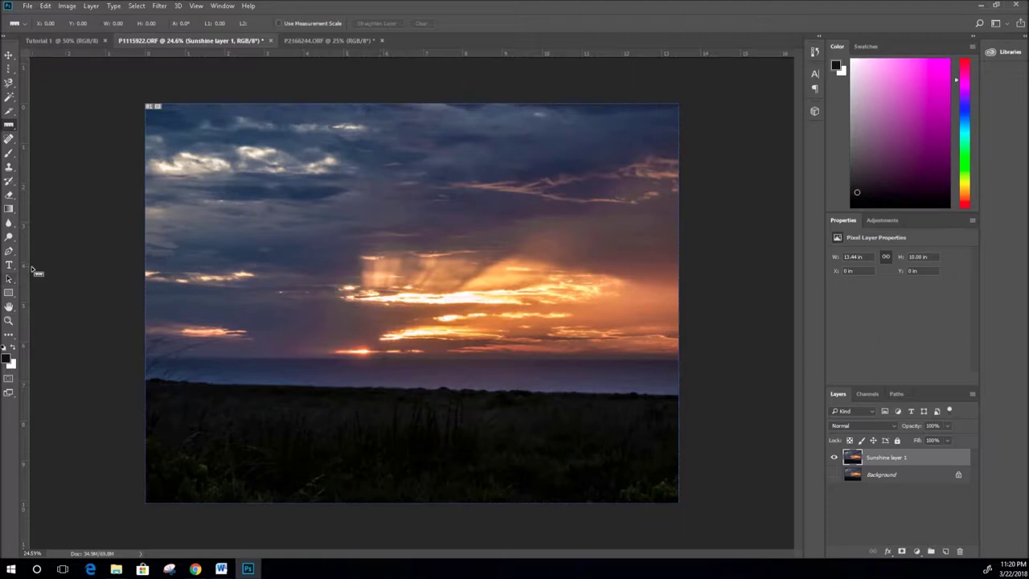
{"action": "left_click_drag", "start_coordinate": [30, 270], "coordinate": [156, 273]}
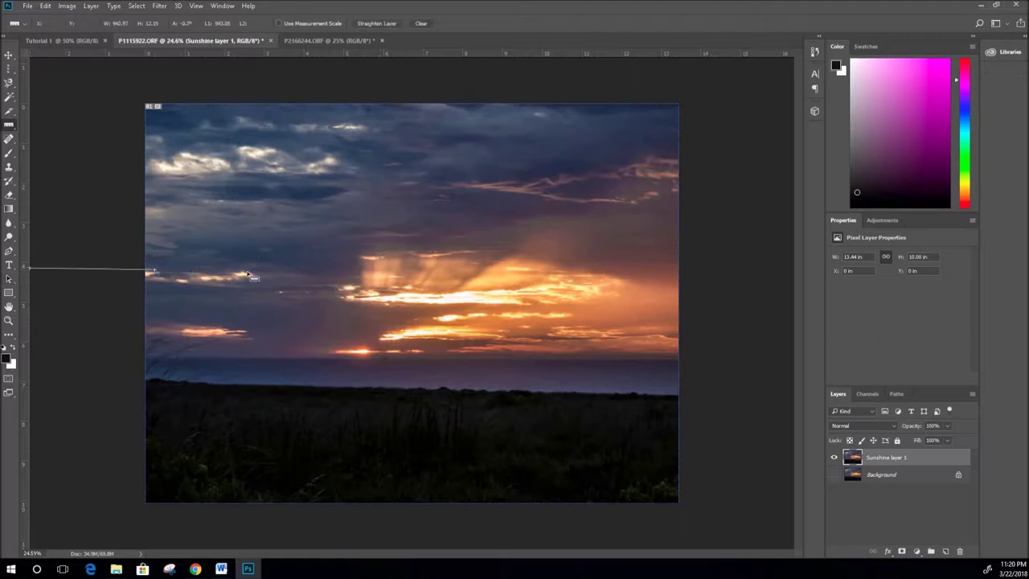
{"action": "left_click_drag", "start_coordinate": [405, 108], "coordinate": [406, 504]}
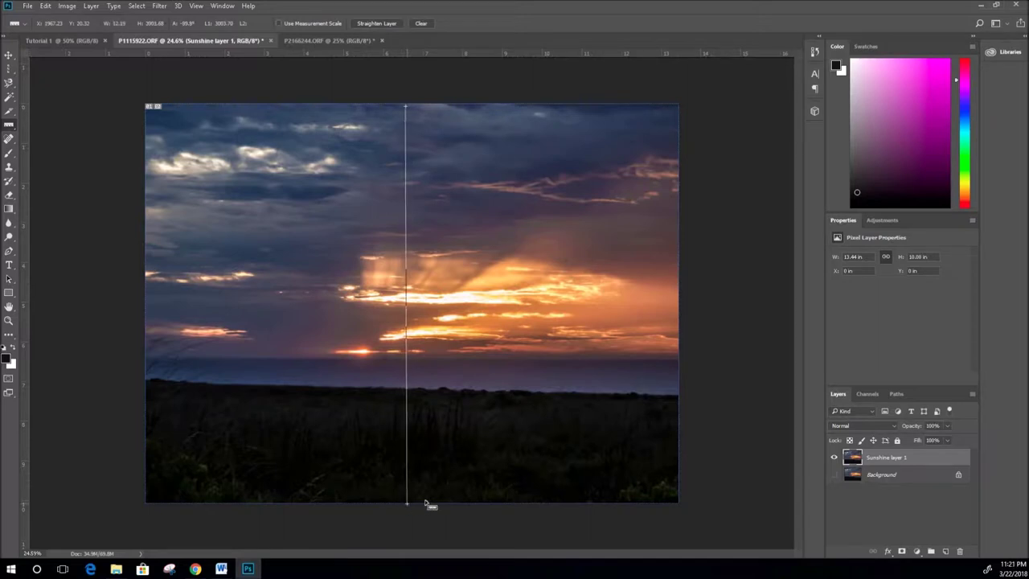
{"action": "left_click", "coordinate": [222, 6]}
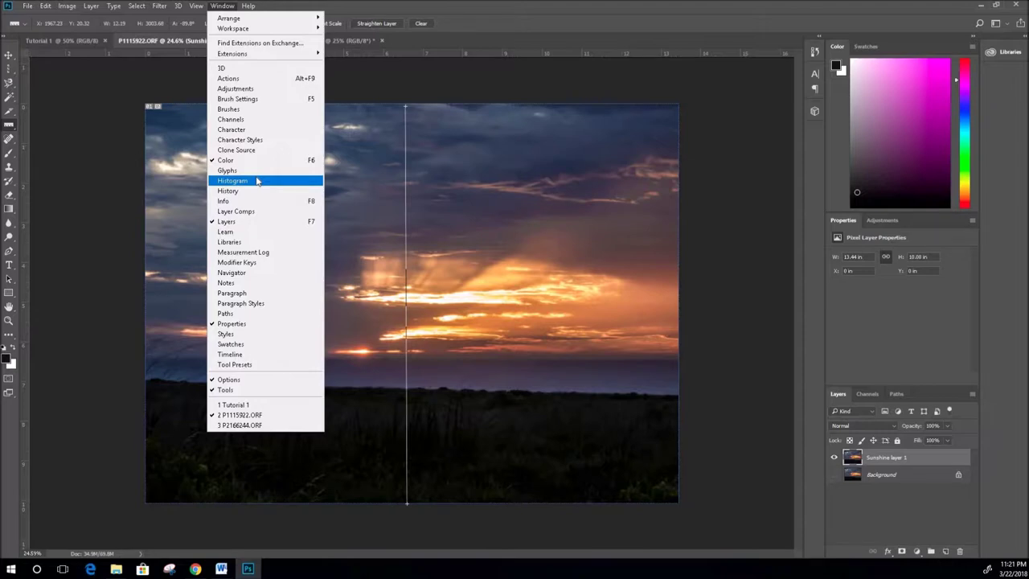
{"action": "mouse_move", "coordinate": [194, 7]}
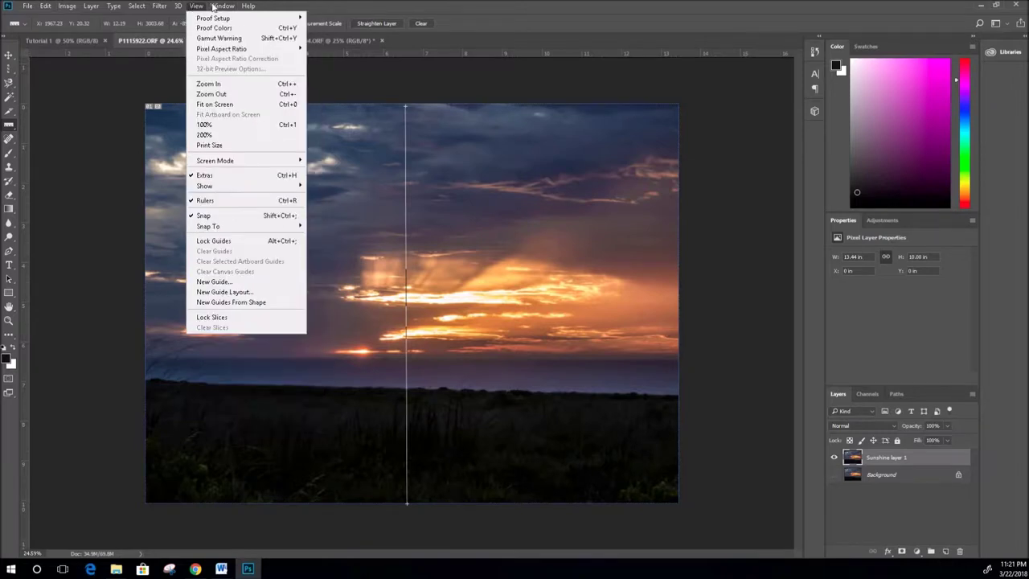
Turn the rulers around the sunset photo off and back on
{"action": "left_click", "coordinate": [224, 201]}
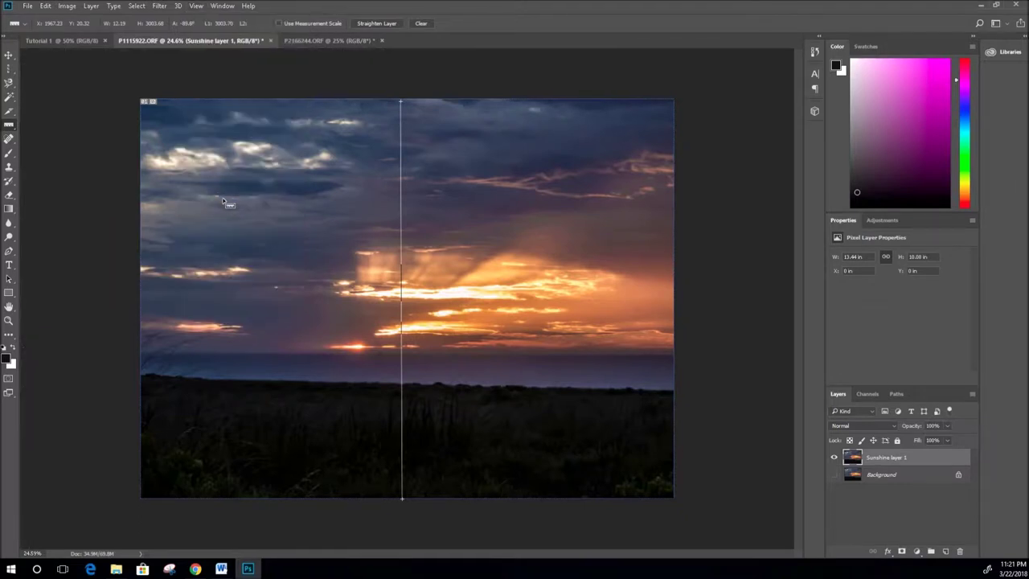
{"action": "left_click", "coordinate": [197, 6]}
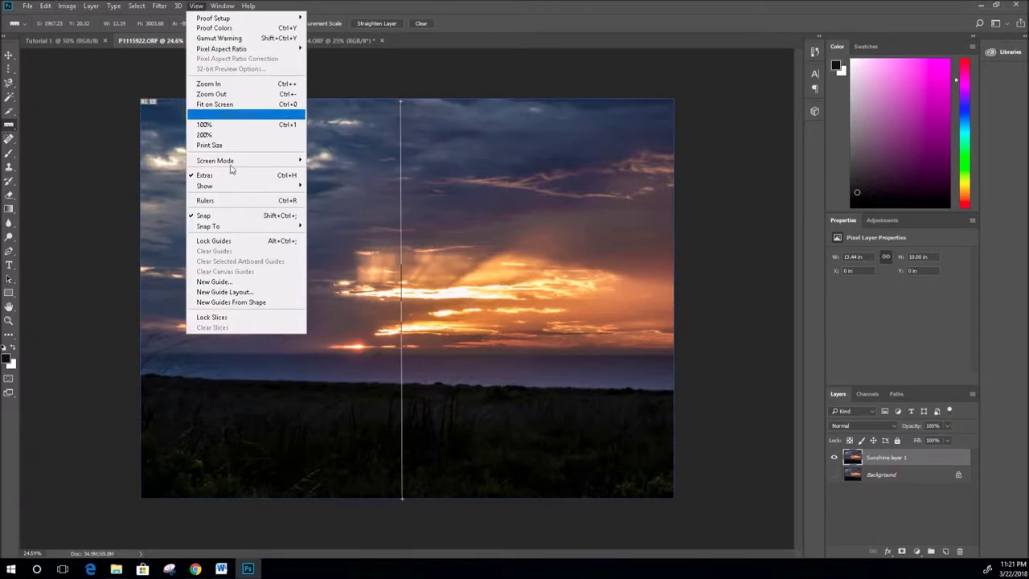
{"action": "left_click", "coordinate": [325, 191]}
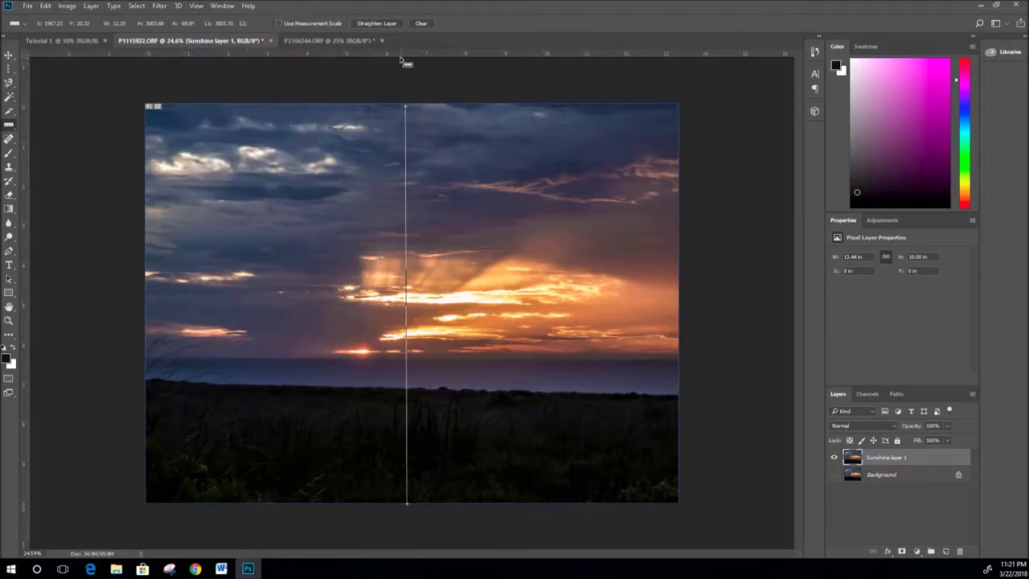
Add a horizontal guide at about 5 in and a vertical guide at about 7 in, crossing near the photo's center
{"action": "left_click_drag", "start_coordinate": [402, 138], "coordinate": [406, 60]}
{"action": "left_click", "coordinate": [9, 55]}
{"action": "left_click_drag", "start_coordinate": [434, 55], "coordinate": [455, 310]}
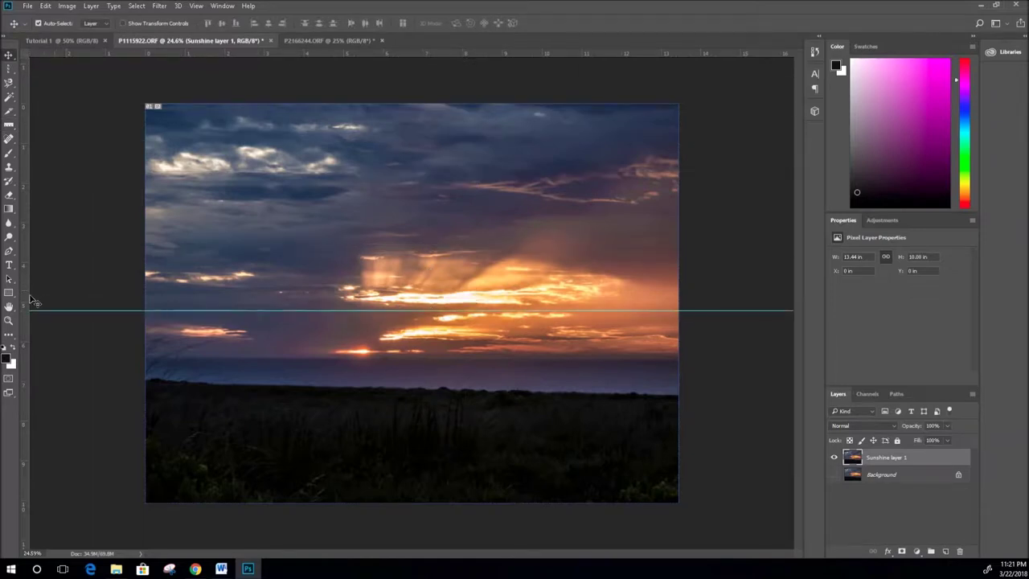
{"action": "left_click_drag", "start_coordinate": [24, 285], "coordinate": [437, 291]}
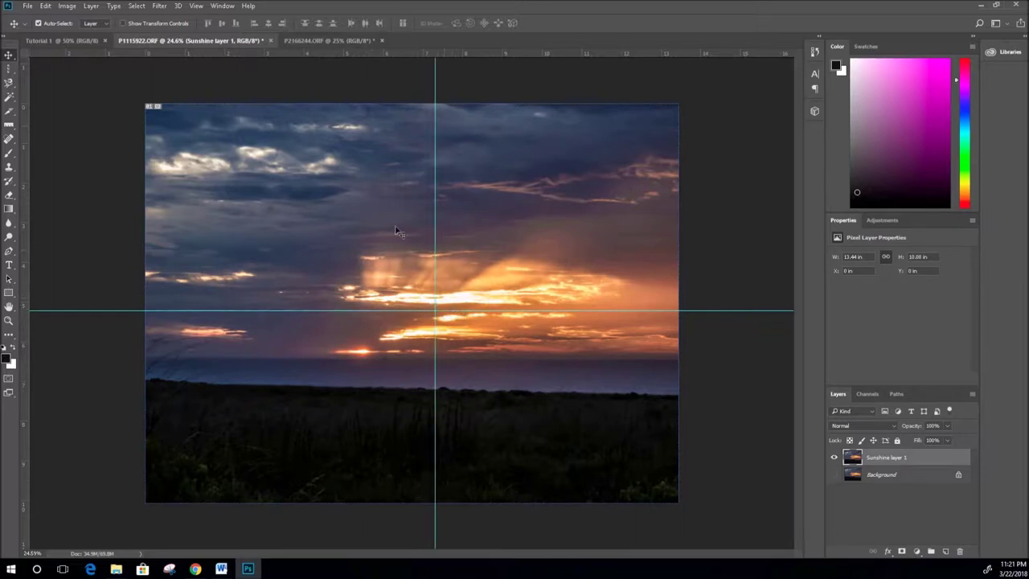
{"action": "left_click_drag", "start_coordinate": [435, 206], "coordinate": [420, 223]}
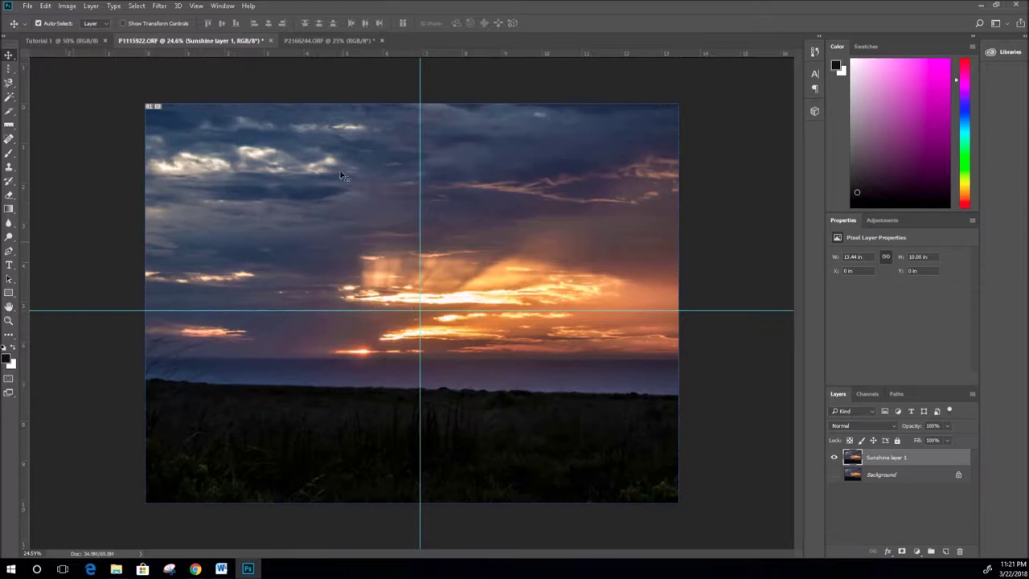
Draw a wide elliptical selection centered on the guide crossing with the Elliptical Marquee tool
{"action": "left_click", "coordinate": [8, 72]}
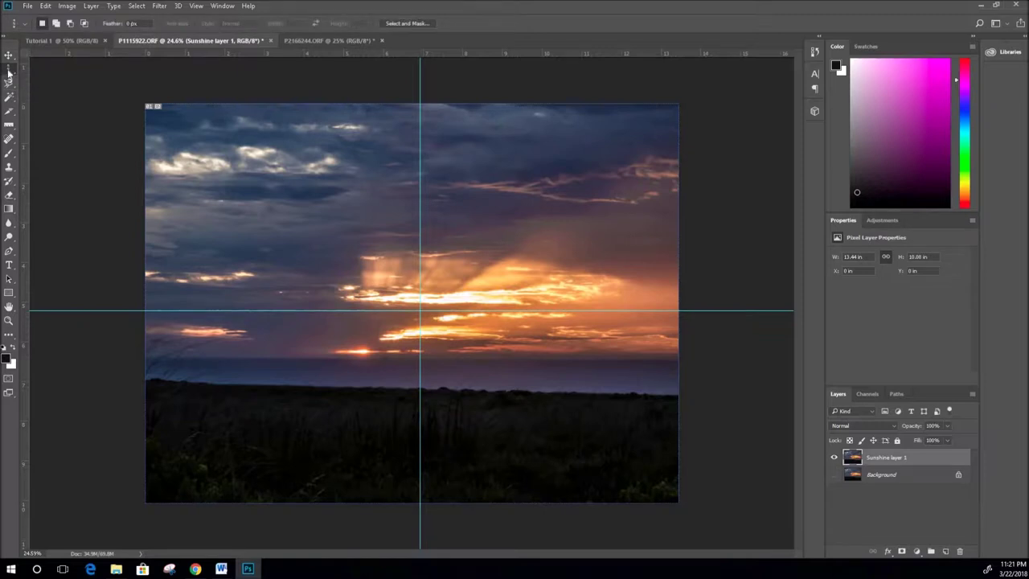
{"action": "right_click", "coordinate": [8, 72]}
{"action": "left_click", "coordinate": [46, 78]}
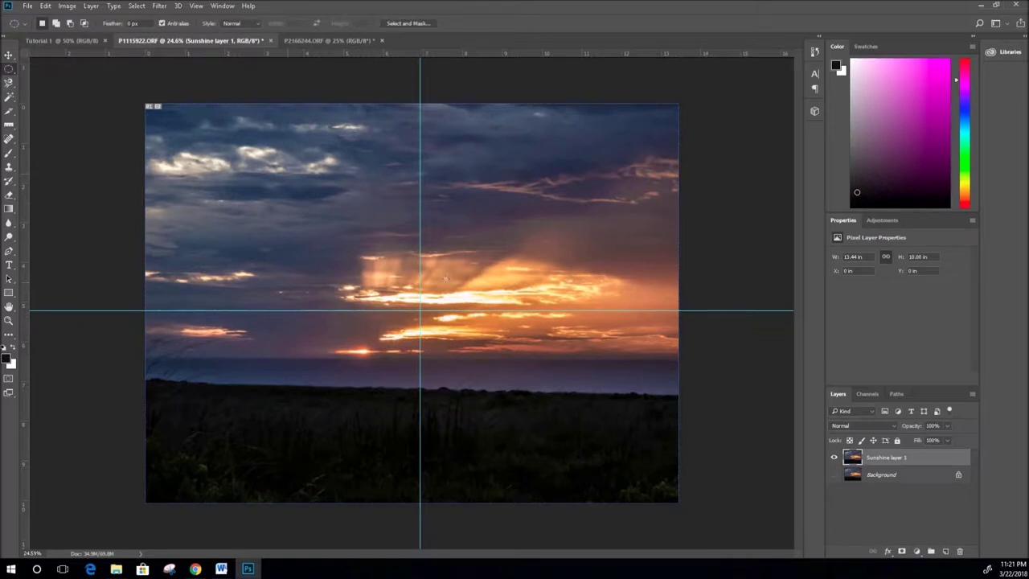
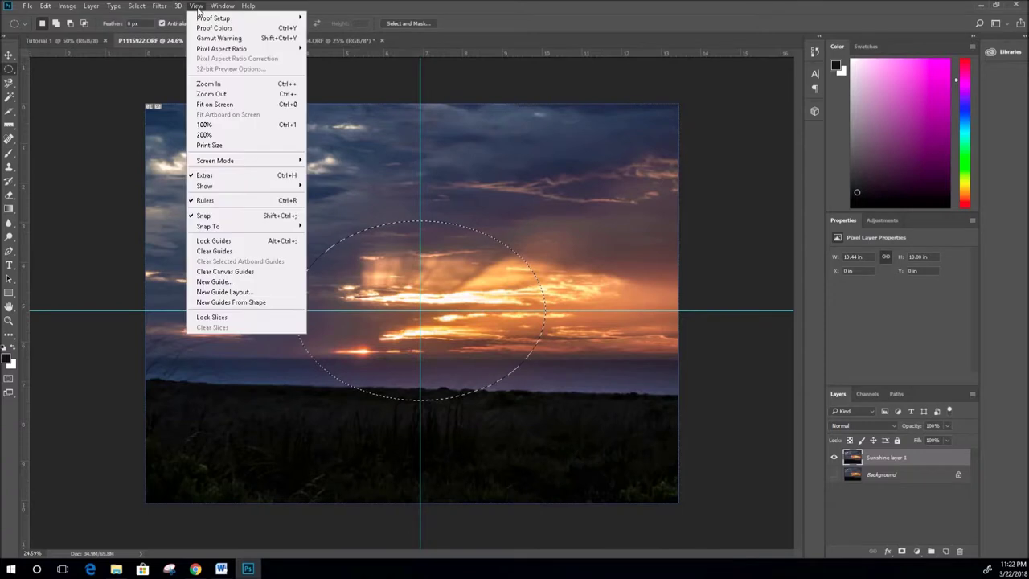
Hide the rulers and move both guides off the photo to the edges of the canvas area
{"action": "left_click", "coordinate": [215, 198]}
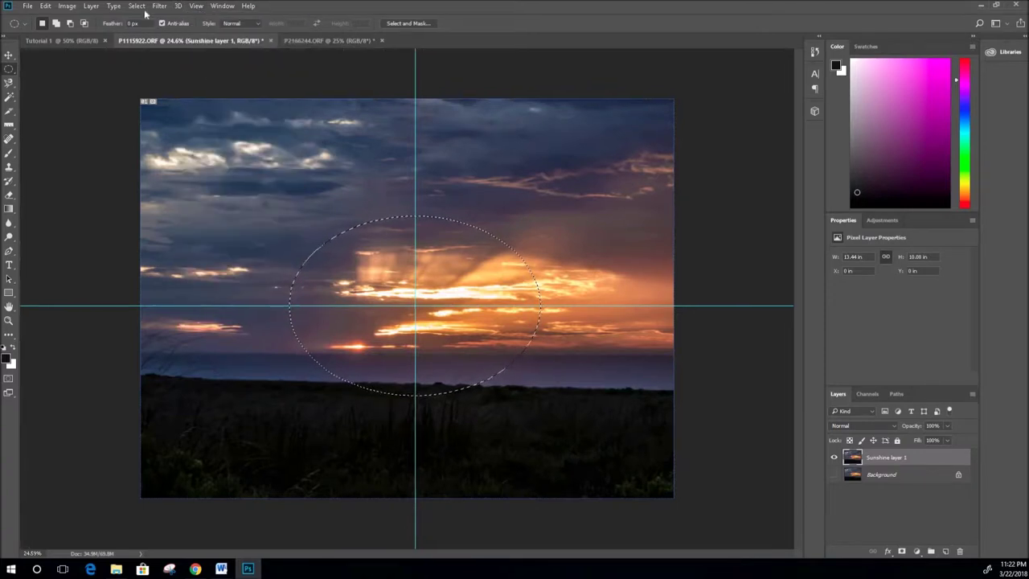
{"action": "left_click", "coordinate": [9, 55]}
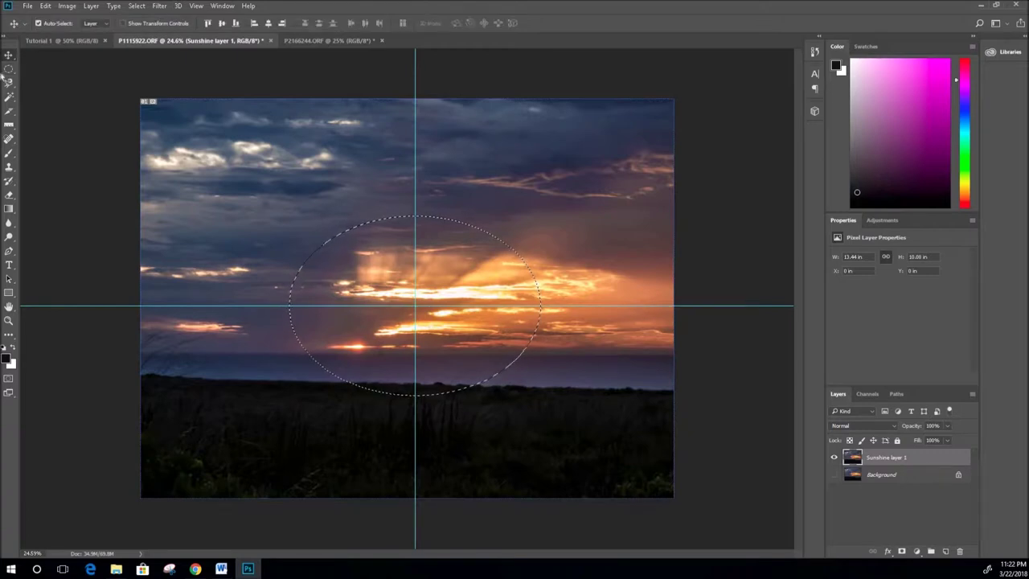
{"action": "left_click_drag", "start_coordinate": [437, 142], "coordinate": [434, 50]}
{"action": "left_click_drag", "start_coordinate": [416, 279], "coordinate": [11, 257]}
Clear the elliptical selection and place numbered markers across the sky, clouds and horizon with the Count tool
{"action": "left_click", "coordinate": [10, 125]}
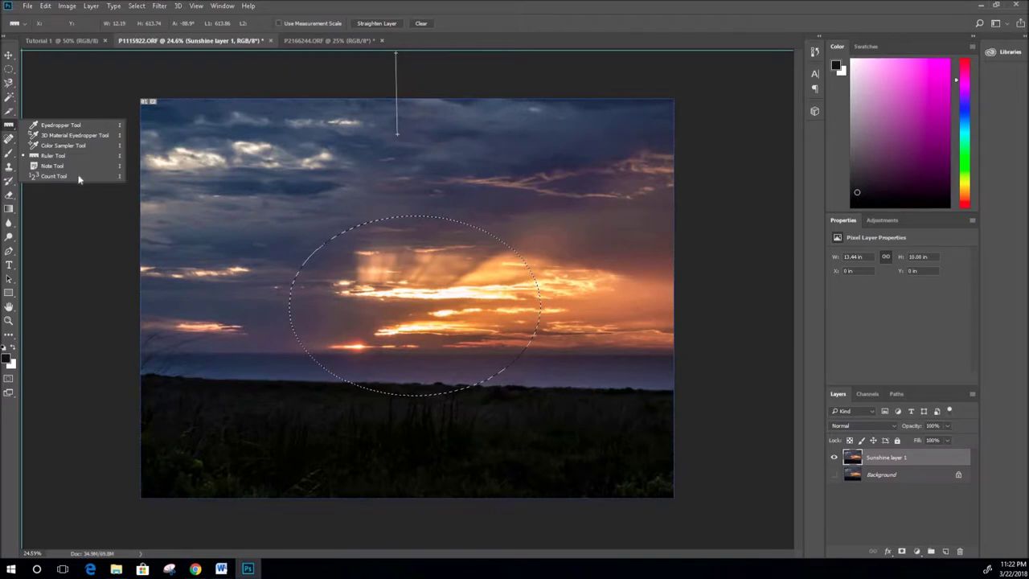
{"action": "left_click", "coordinate": [65, 175]}
{"action": "key", "text": "ctrl+d"}
{"action": "left_click", "coordinate": [348, 234]}
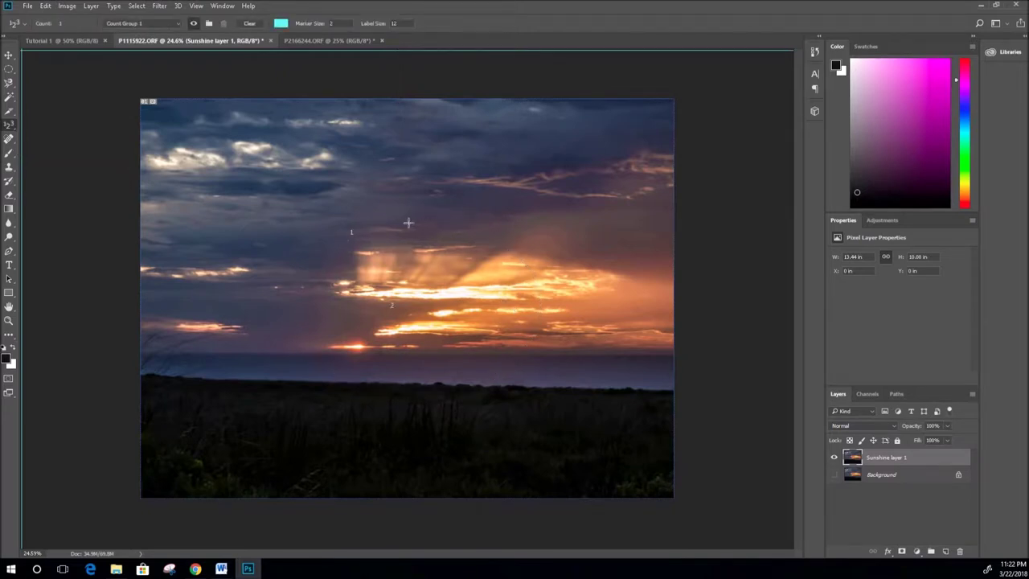
{"action": "left_click", "coordinate": [532, 219]}
{"action": "left_click", "coordinate": [499, 361]}
{"action": "left_click", "coordinate": [348, 372]}
{"action": "left_click", "coordinate": [191, 273]}
{"action": "left_click", "coordinate": [310, 180]}
{"action": "left_click", "coordinate": [381, 139]}
{"action": "left_click", "coordinate": [250, 198]}
{"action": "left_click", "coordinate": [303, 274]}
{"action": "left_click", "coordinate": [561, 383]}
{"action": "left_click", "coordinate": [401, 381]}
{"action": "left_click", "coordinate": [521, 170]}
{"action": "left_click", "coordinate": [596, 138]}
{"action": "left_click", "coordinate": [515, 111]}
{"action": "left_click", "coordinate": [447, 152]}
{"action": "left_click", "coordinate": [447, 192]}
{"action": "left_click", "coordinate": [235, 120]}
{"action": "left_click", "coordinate": [184, 174]}
Undo all the count markers placed on the sunset photo
{"action": "key", "text": "ctrl+alt+z"}
{"action": "key", "text": "ctrl+alt+z"}
{"action": "key", "text": "ctrl+alt+z"}
{"action": "key", "text": "ctrl+alt+z"}
{"action": "key", "text": "ctrl+alt+z"}
Place a yellow note in the upper middle of the sky with the Note tool
{"action": "right_click", "coordinate": [9, 126]}
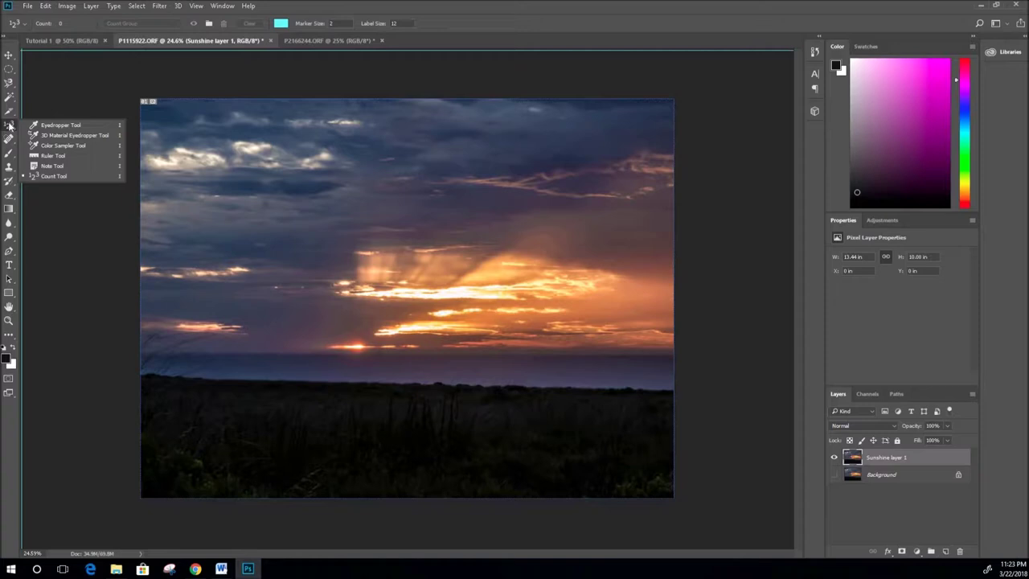
{"action": "left_click", "coordinate": [50, 166]}
{"action": "left_click", "coordinate": [402, 198]}
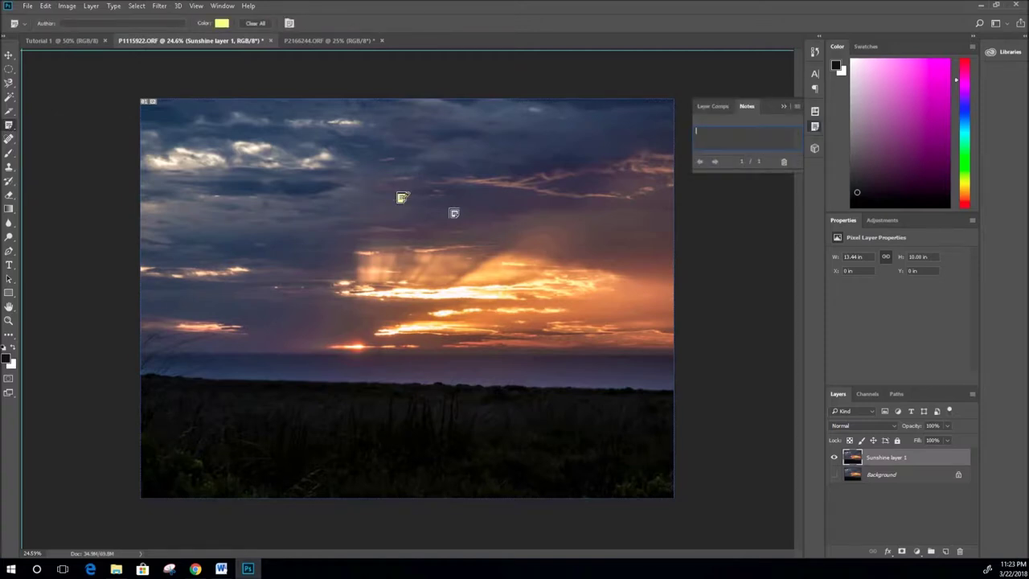
Write SUN BEAM in the note on the sunset sky and delete that note
{"action": "type", "text": "SUN BEAM"}
{"action": "left_click", "coordinate": [740, 265]}
{"action": "key", "text": "Delete"}
{"action": "key", "text": "Delete"}
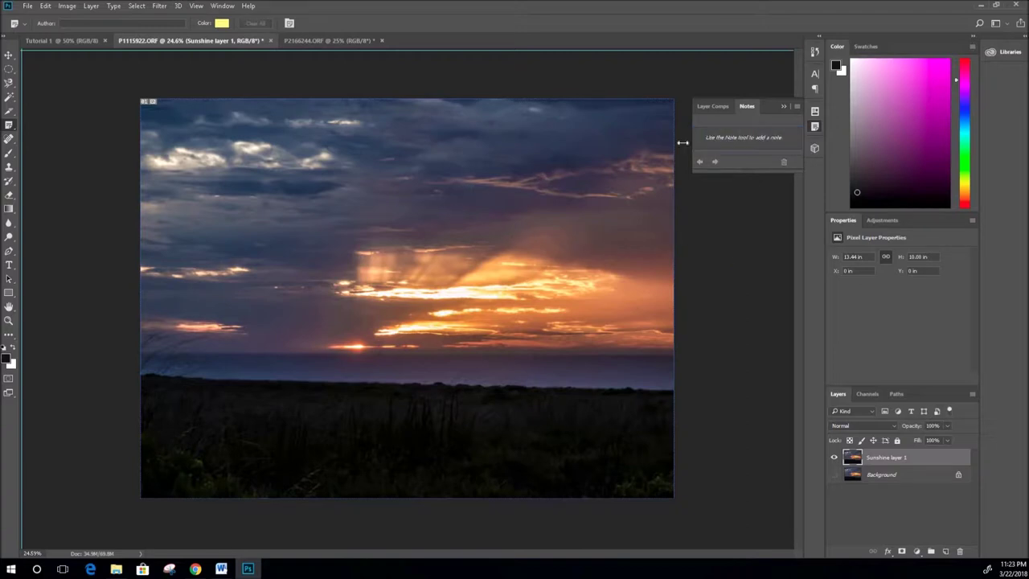
Switch from the Note tool to the Spot Healing Brush
{"action": "right_click", "coordinate": [10, 125]}
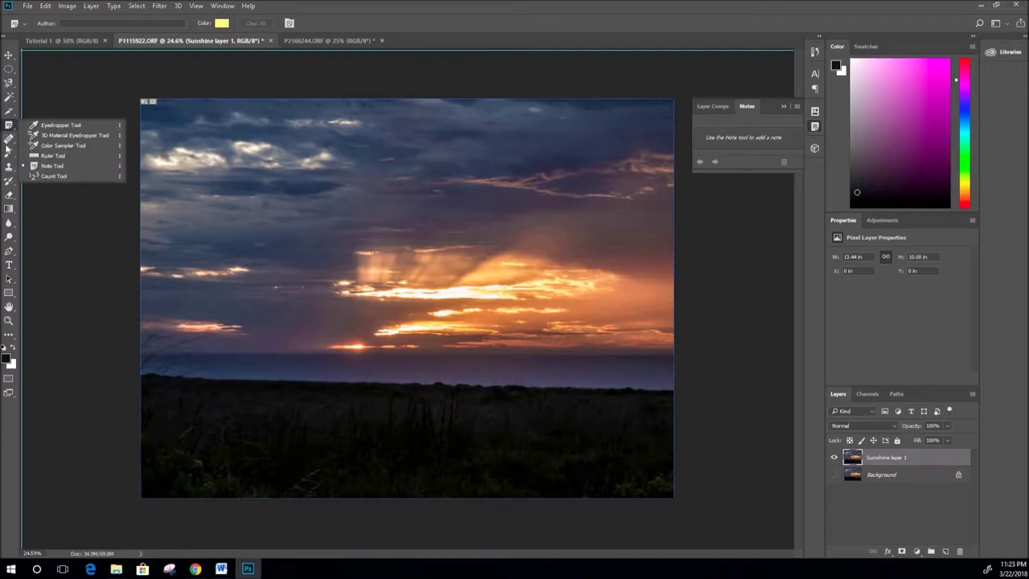
{"action": "left_click", "coordinate": [9, 138]}
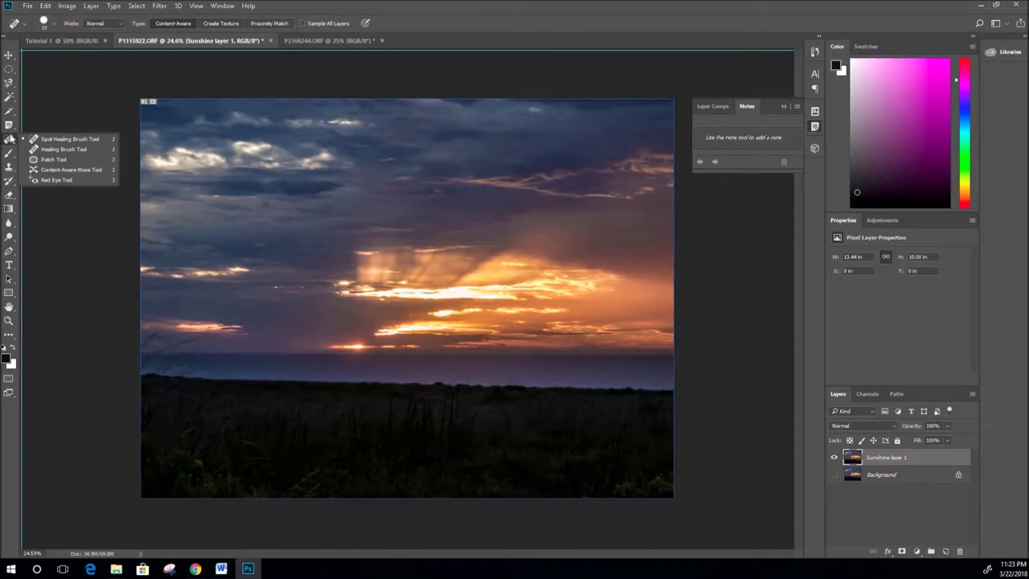
{"action": "left_click", "coordinate": [71, 138]}
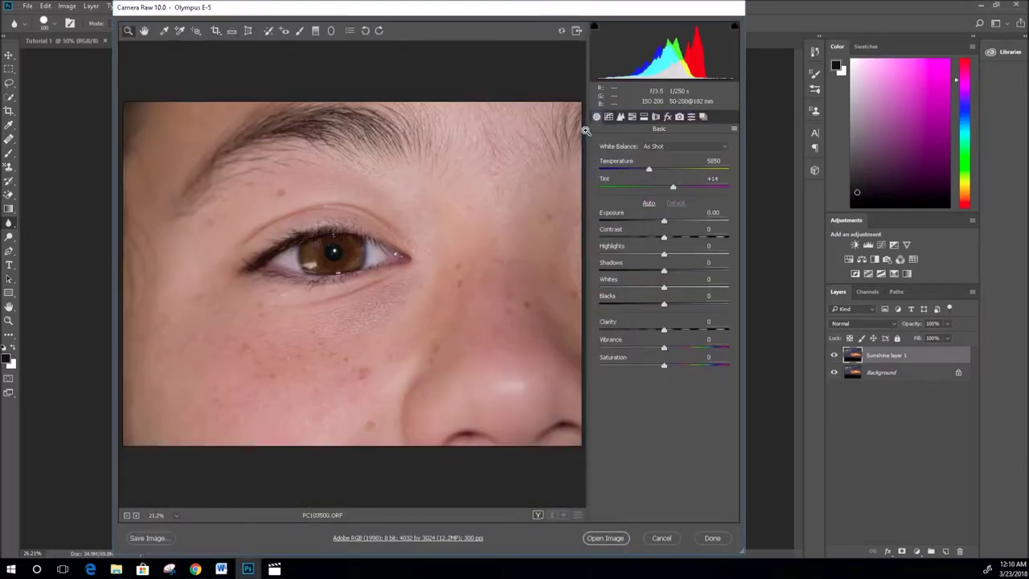
Apply Auto tone to the eye photo, set Exposure -0.50, Clarity +37, Vibrance +15 and Saturation -18, and open the image
{"action": "left_click", "coordinate": [648, 203]}
{"action": "left_click", "coordinate": [657, 222]}
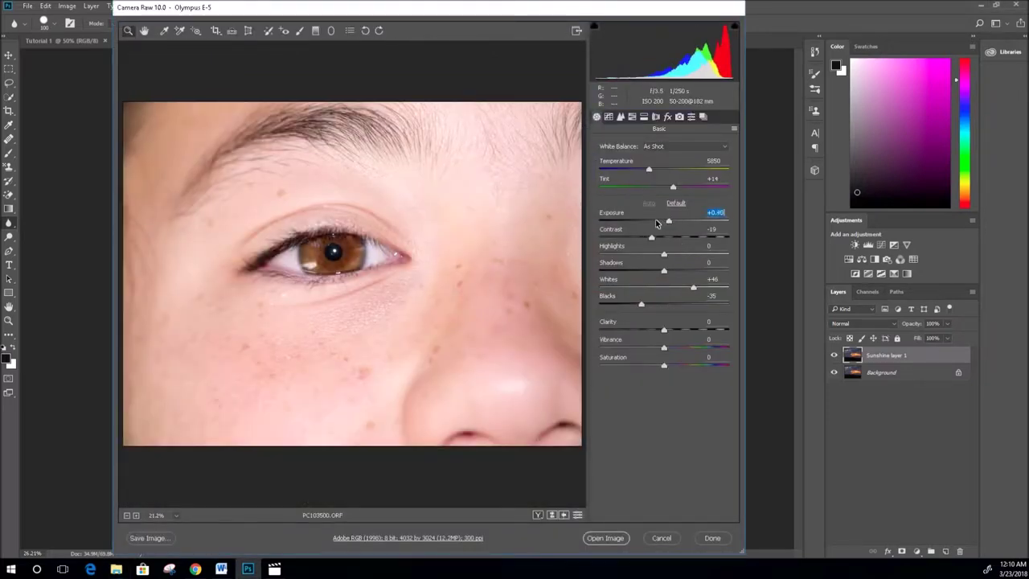
{"action": "left_click_drag", "start_coordinate": [664, 330], "coordinate": [652, 367]}
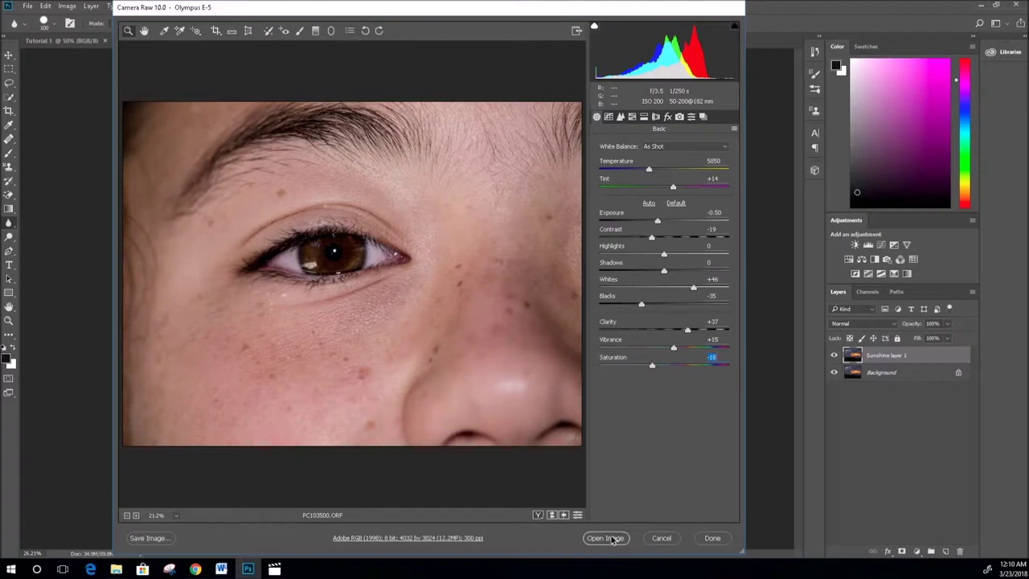
{"action": "key", "text": "Return"}
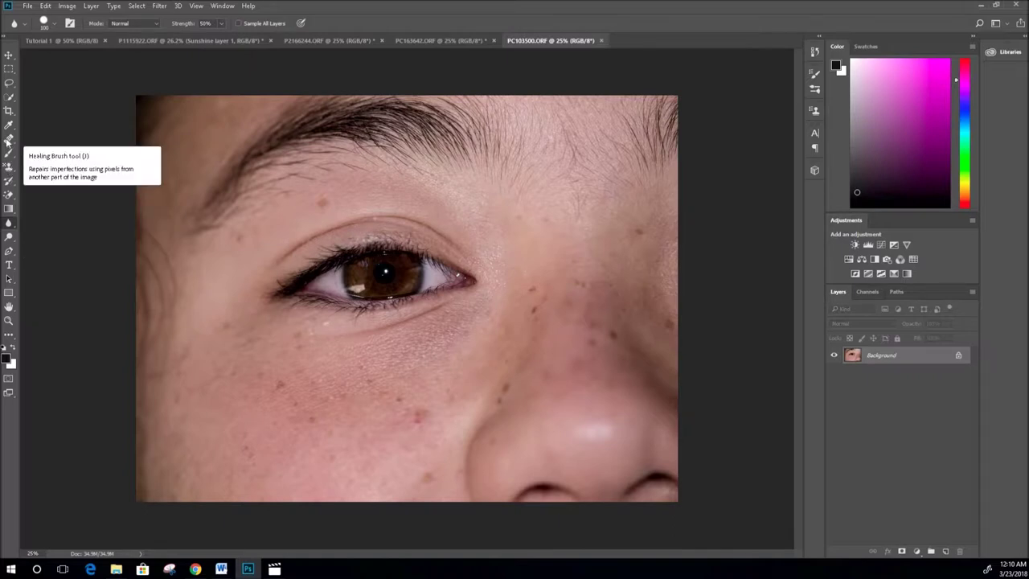
Try the Healing Brush on the cheek blemish with a 99 px size and 9% hardness
{"action": "left_click", "coordinate": [9, 140]}
{"action": "right_click", "coordinate": [8, 140]}
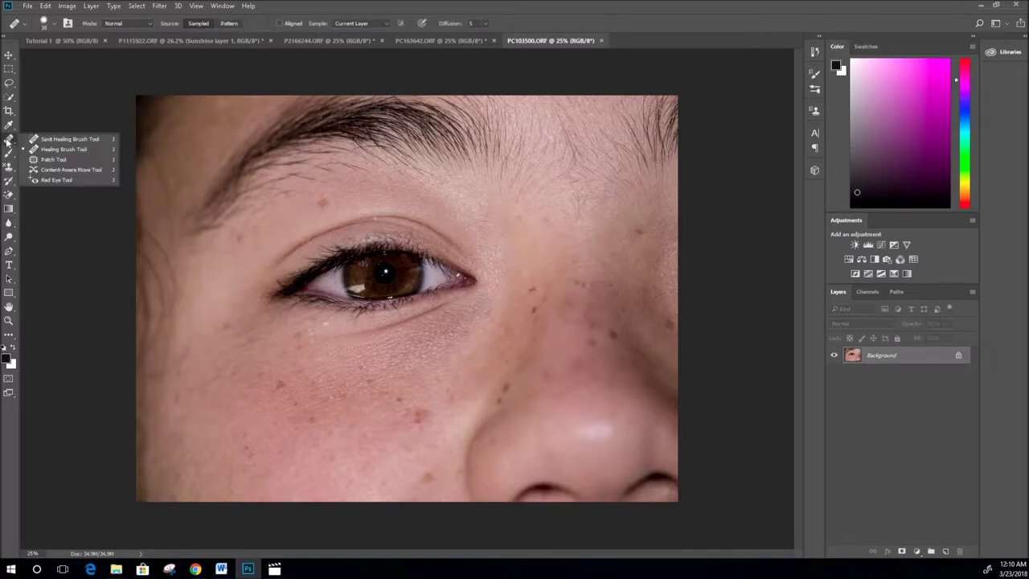
{"action": "key", "text": "Escape"}
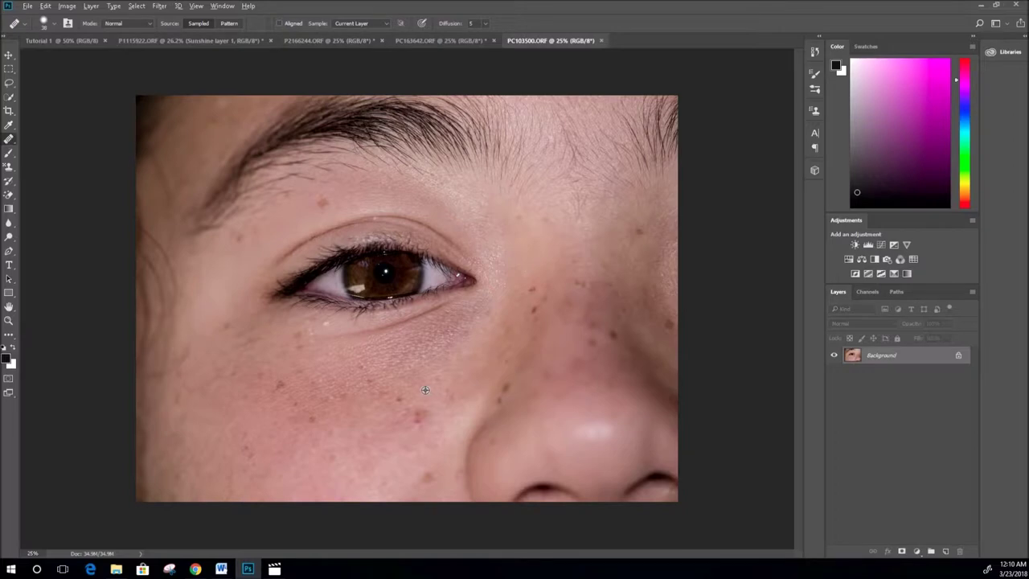
{"action": "scroll", "coordinate": [417, 400], "scroll_direction": "up", "scroll_amount": 6}
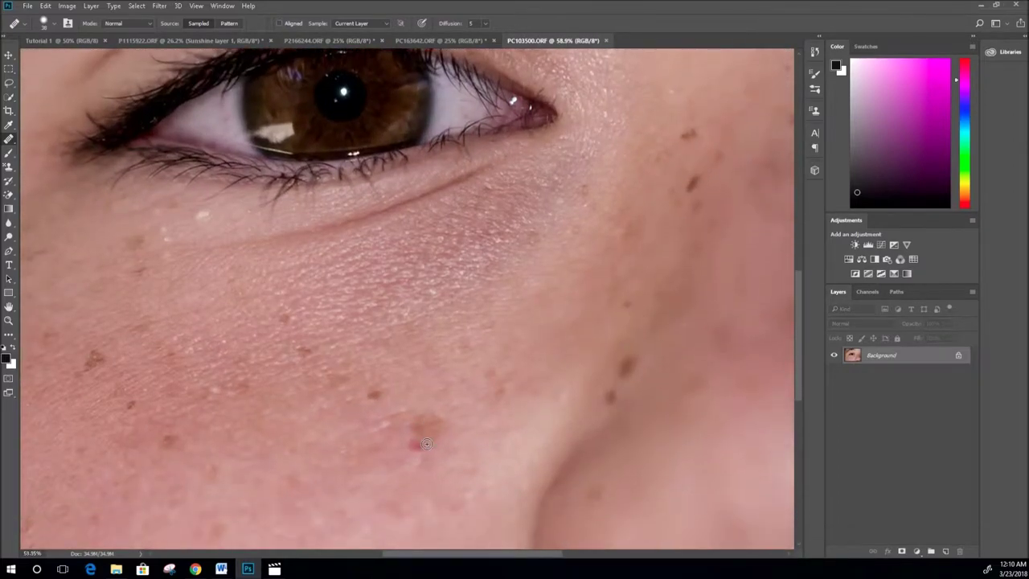
{"action": "left_click", "coordinate": [52, 25]}
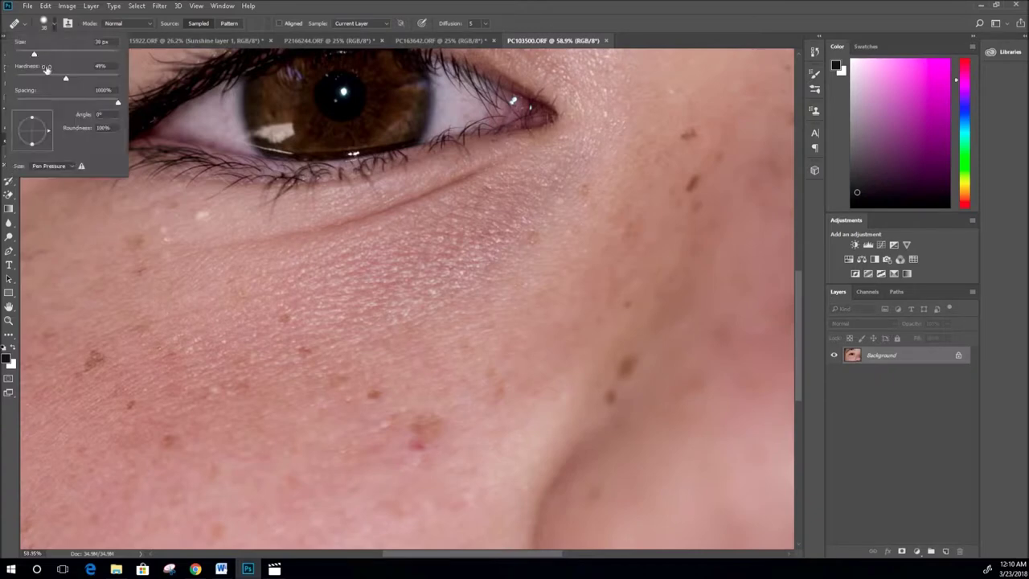
{"action": "left_click_drag", "start_coordinate": [36, 53], "coordinate": [59, 53]}
{"action": "left_click", "coordinate": [67, 54]}
{"action": "left_click_drag", "start_coordinate": [67, 80], "coordinate": [119, 77]}
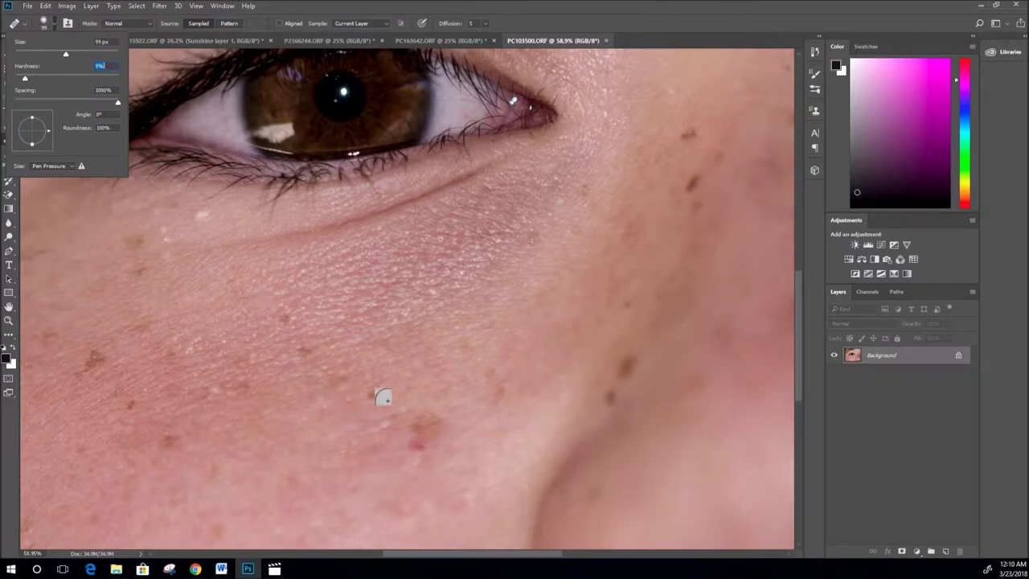
{"action": "left_click", "coordinate": [394, 415]}
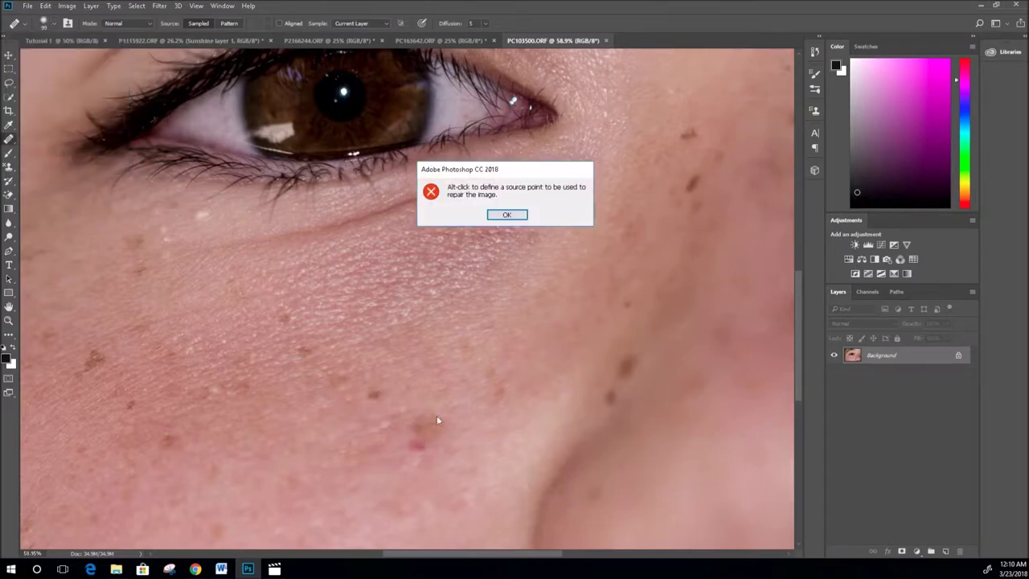
{"action": "left_click", "coordinate": [509, 215]}
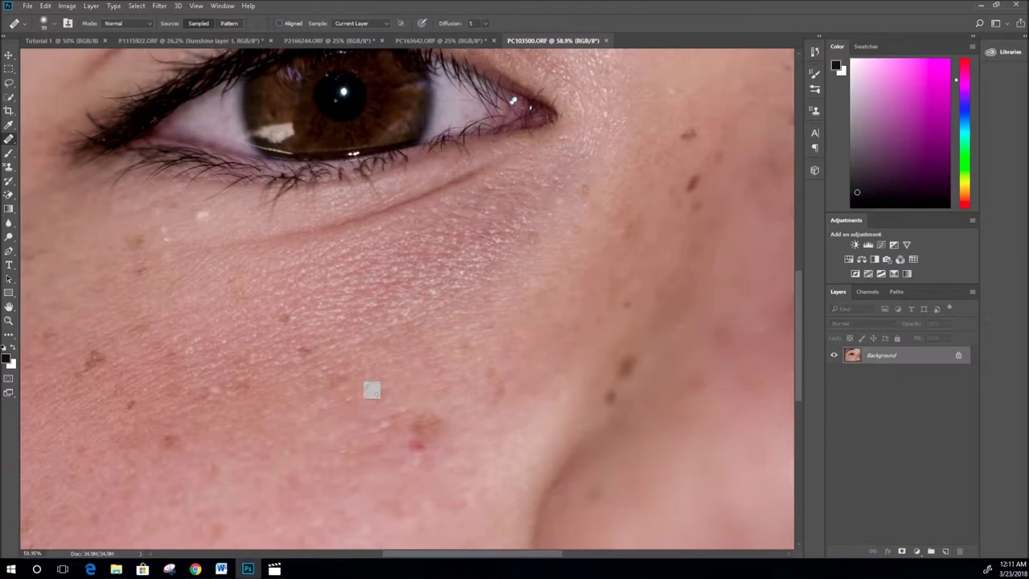
Remove the small dark mole in the middle of the cheek with the Spot Healing Brush
{"action": "right_click", "coordinate": [10, 140]}
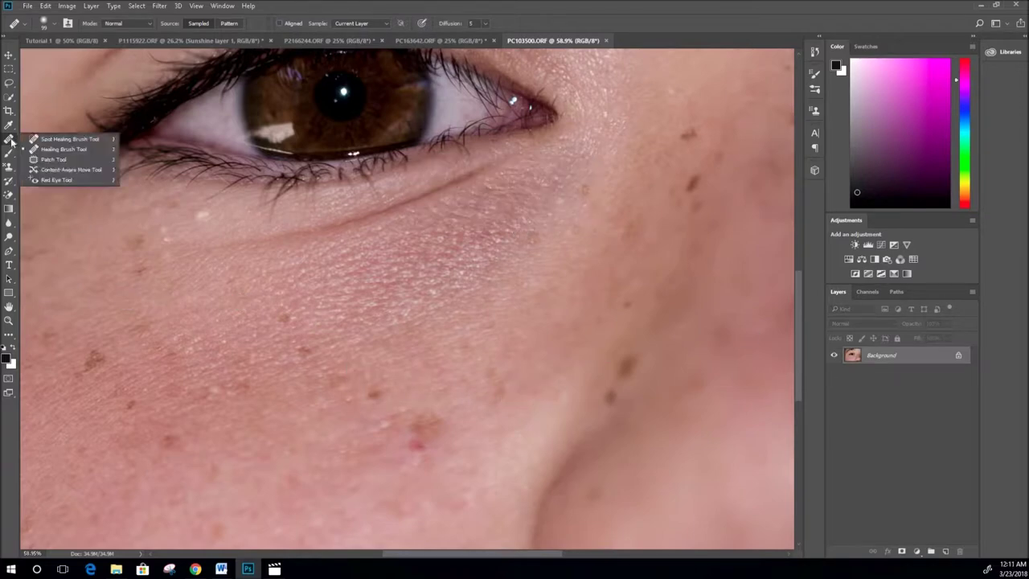
{"action": "left_click", "coordinate": [48, 141]}
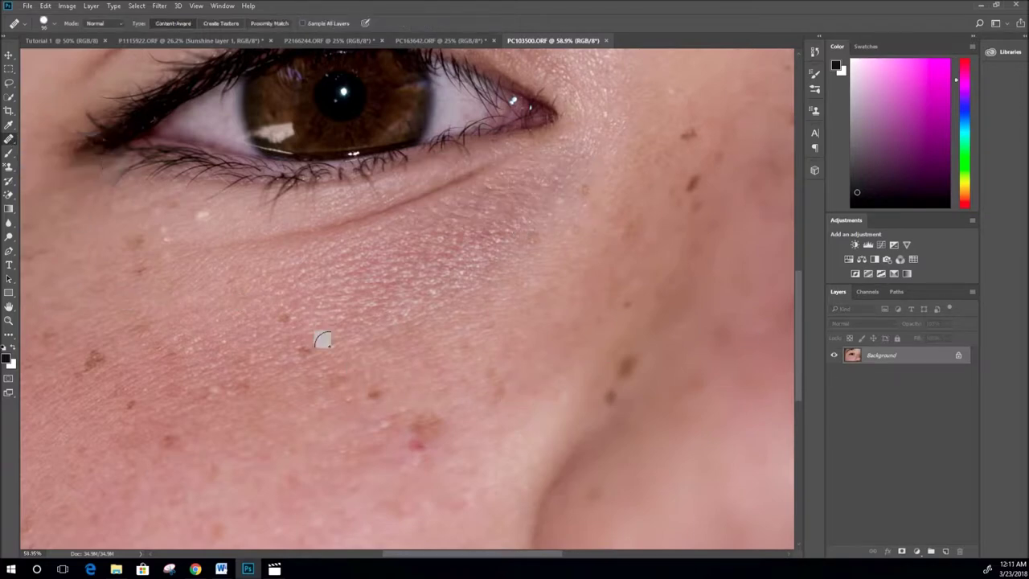
{"action": "left_click", "coordinate": [376, 393]}
Lower the brush hardness and heal the small freckle on the cheek beneath the eye
{"action": "left_click", "coordinate": [50, 24]}
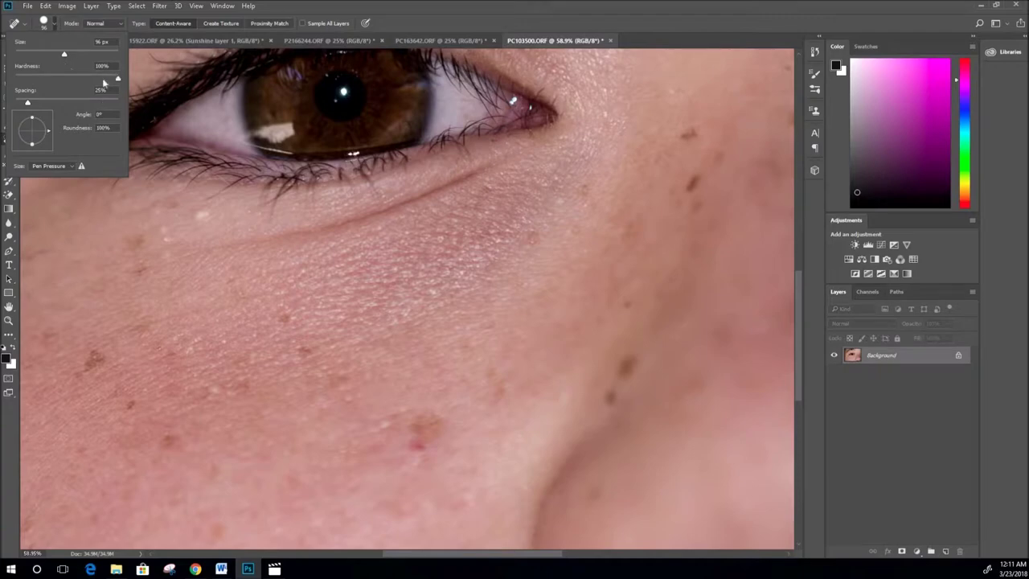
{"action": "left_click_drag", "start_coordinate": [81, 80], "coordinate": [30, 80]}
{"action": "left_click", "coordinate": [281, 318]}
{"action": "left_click", "coordinate": [282, 317]}
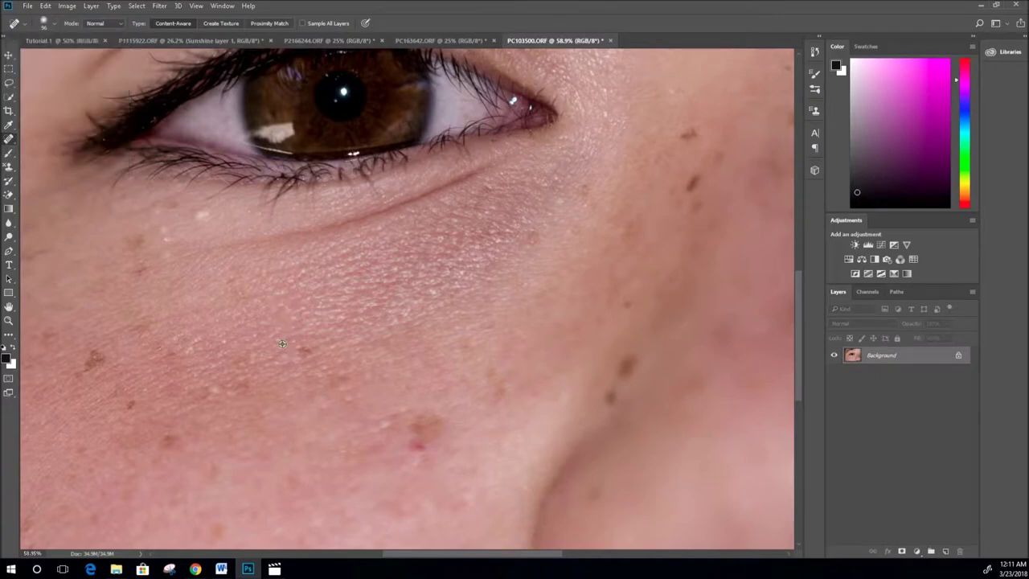
Set the healing brush to 100% hardness and 70% spacing, and paint over the large reddish-brown spot on the cheek
{"action": "scroll", "coordinate": [276, 342], "scroll_direction": "up", "scroll_amount": 2}
{"action": "scroll", "coordinate": [277, 343], "scroll_direction": "up", "scroll_amount": 2}
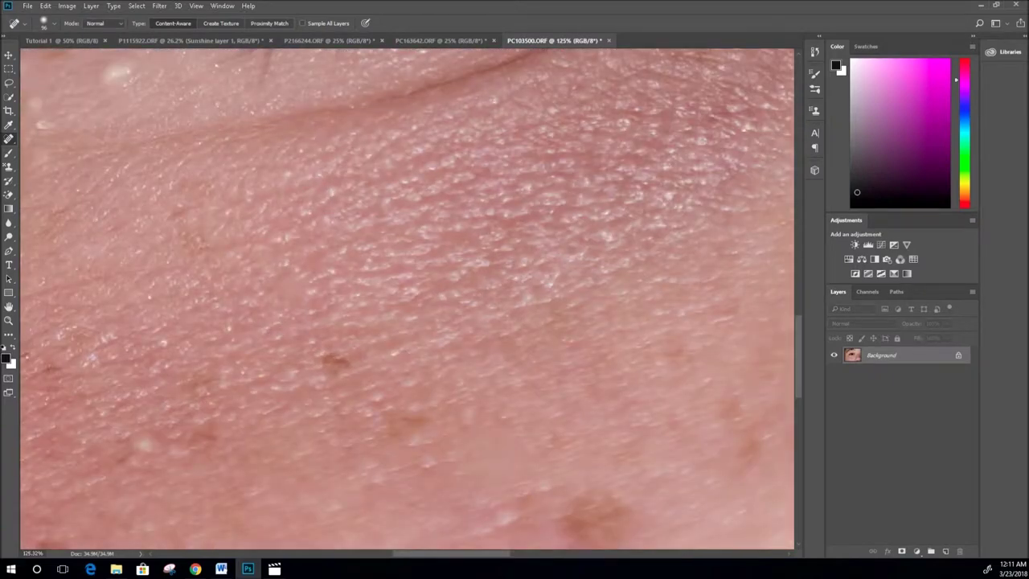
{"action": "scroll", "coordinate": [462, 373], "scroll_direction": "down", "scroll_amount": 3}
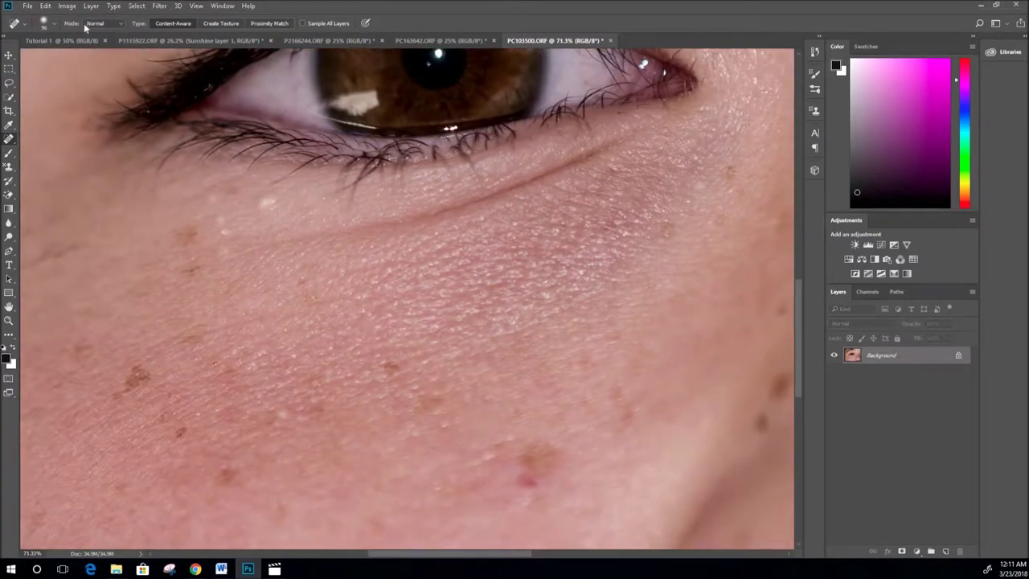
{"action": "left_click", "coordinate": [54, 24]}
{"action": "left_click_drag", "start_coordinate": [104, 82], "coordinate": [127, 84]}
{"action": "left_click_drag", "start_coordinate": [28, 102], "coordinate": [22, 103]}
{"action": "left_click", "coordinate": [53, 103]}
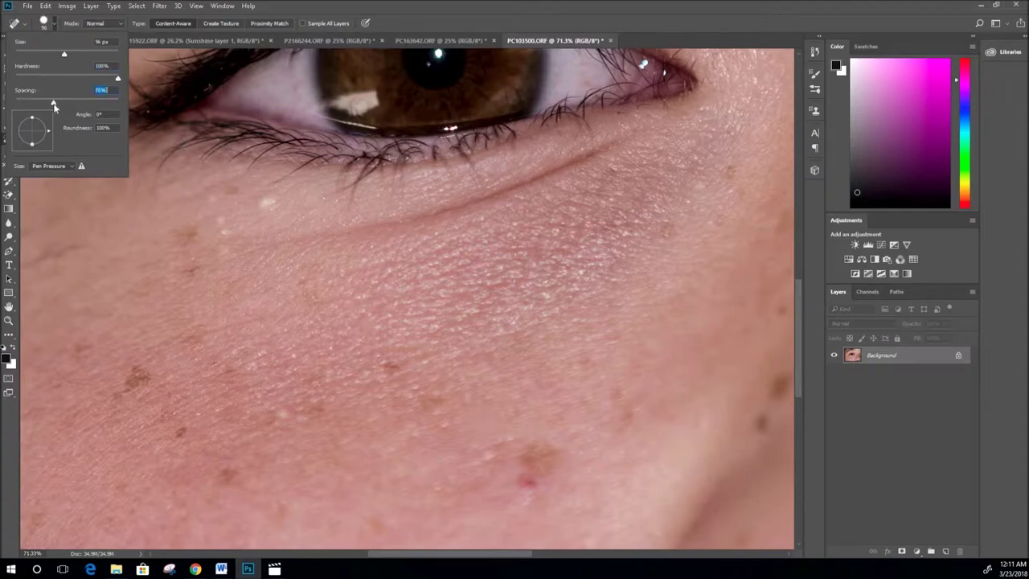
{"action": "left_click_drag", "start_coordinate": [530, 438], "coordinate": [538, 460]}
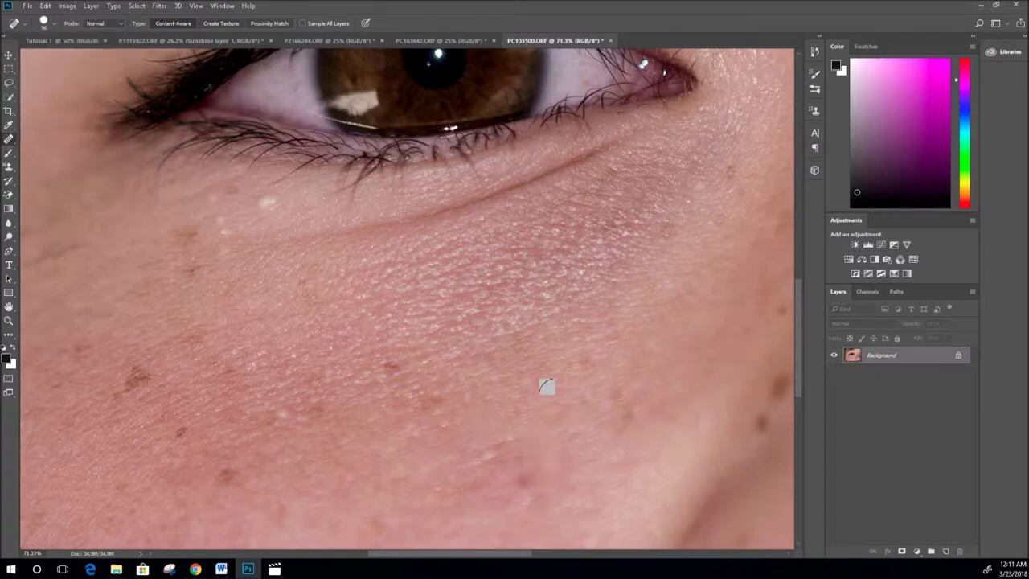
Heal the dark moles along the side of the nose and the small spots under the eye
{"action": "scroll", "coordinate": [514, 413], "scroll_direction": "down", "scroll_amount": 4}
{"action": "left_click", "coordinate": [491, 375]}
{"action": "left_click", "coordinate": [487, 384]}
{"action": "left_click", "coordinate": [515, 310]}
{"action": "left_click", "coordinate": [518, 290]}
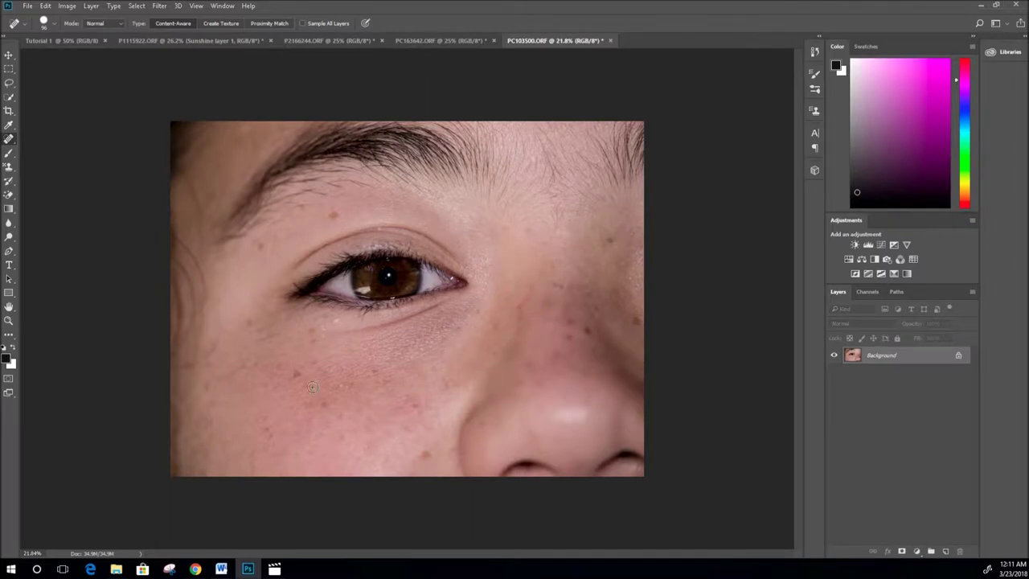
{"action": "left_click", "coordinate": [309, 337]}
{"action": "left_click", "coordinate": [338, 319]}
Paint over the white light reflection in the centre of the pupil to heal it
{"action": "scroll", "coordinate": [392, 284], "scroll_direction": "up", "scroll_amount": 10}
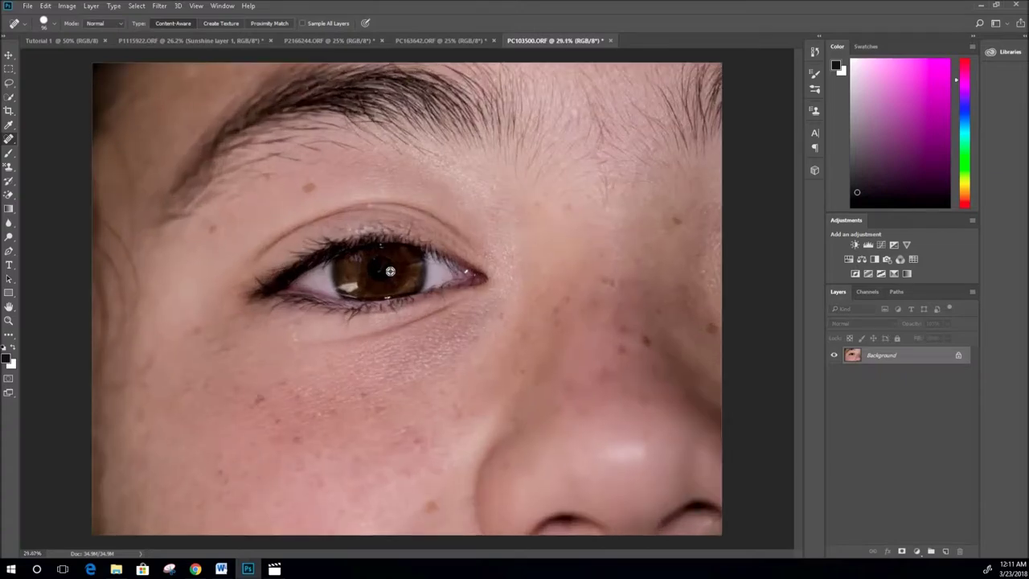
{"action": "scroll", "coordinate": [391, 284], "scroll_direction": "up", "scroll_amount": 3}
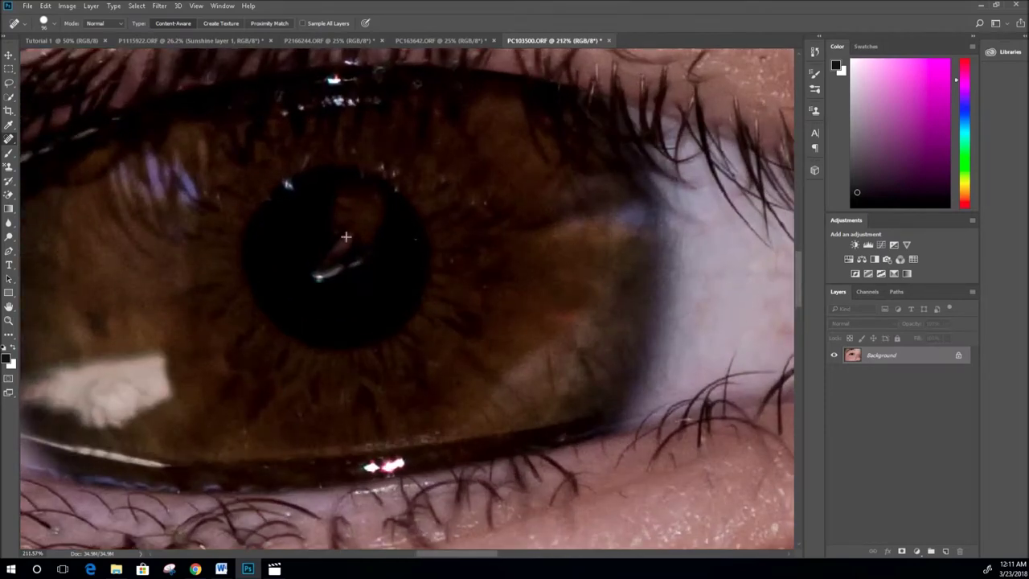
{"action": "left_click_drag", "start_coordinate": [346, 237], "coordinate": [329, 272]}
{"action": "left_click", "coordinate": [345, 278]}
{"action": "left_click_drag", "start_coordinate": [357, 216], "coordinate": [345, 238]}
Undo the unwanted pupil strokes and heal the brownish patch inside the pupil again
{"action": "key", "text": "ctrl+z"}
{"action": "key", "text": "ctrl+z"}
{"action": "key", "text": "ctrl+z"}
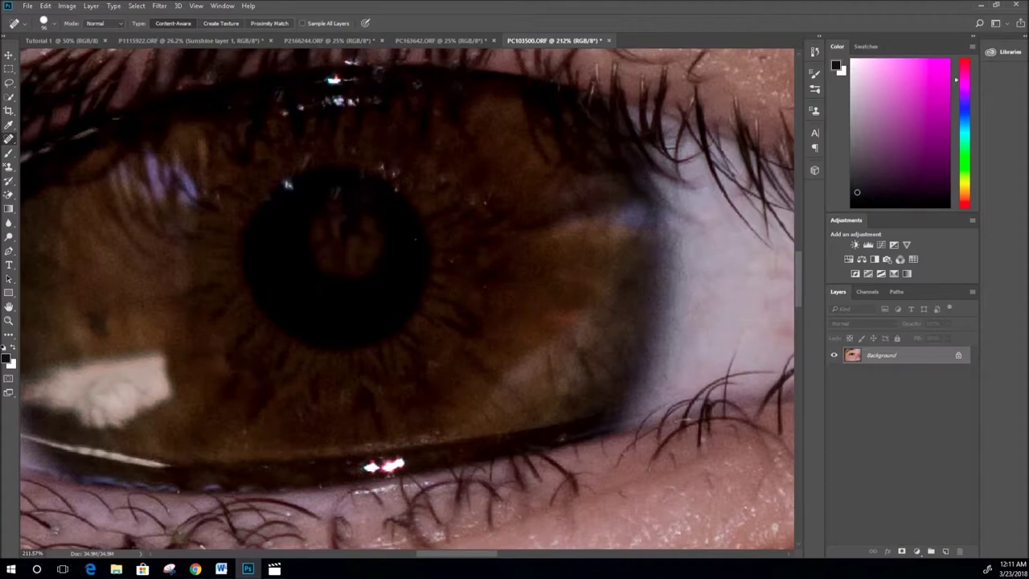
{"action": "key", "text": "ctrl+z"}
{"action": "key", "text": "ctrl+z"}
{"action": "key", "text": "ctrl+z"}
{"action": "key", "text": "ctrl+z"}
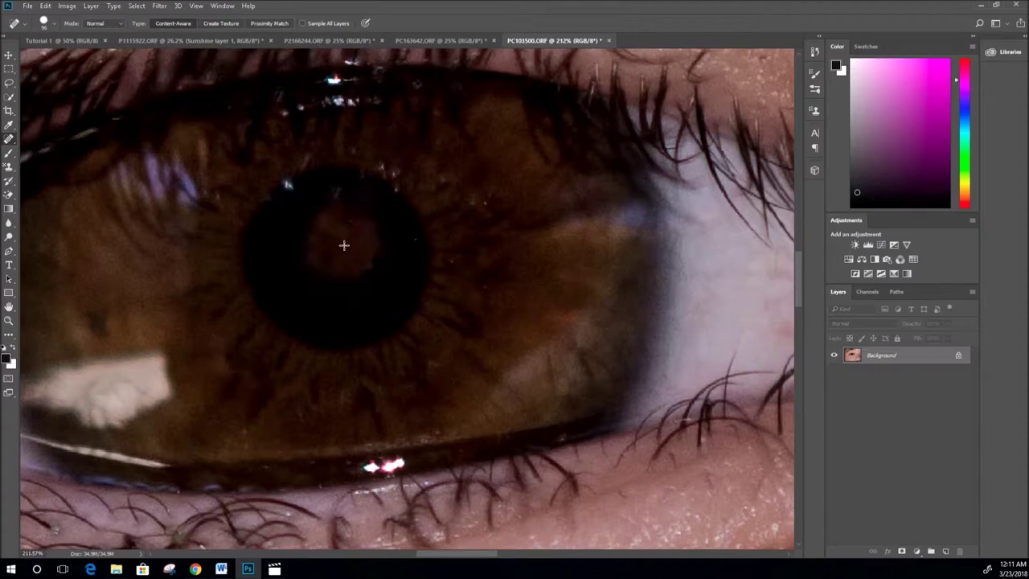
{"action": "key", "text": "ctrl+z"}
{"action": "key", "text": "ctrl+z"}
{"action": "key", "text": "ctrl+z"}
{"action": "key", "text": "ctrl+z"}
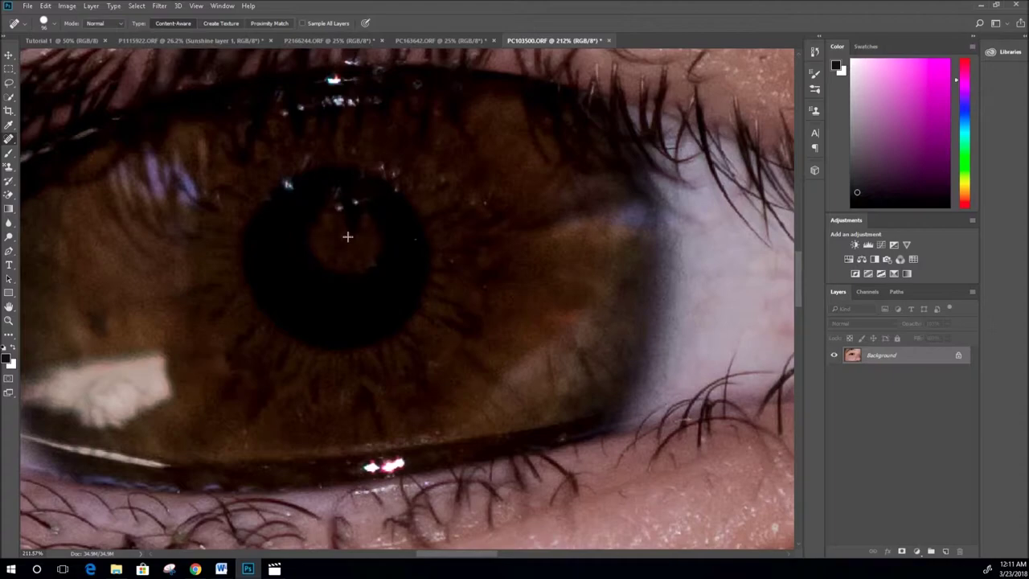
{"action": "key", "text": "ctrl+z"}
{"action": "left_click", "coordinate": [352, 225]}
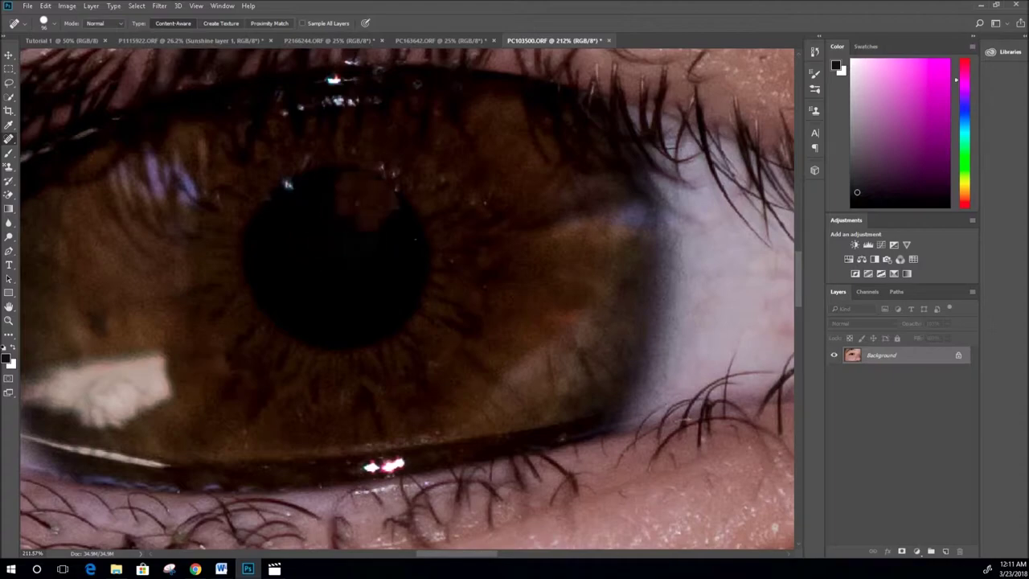
Heal the mole above the eyelid and a spot on the lower cheek
{"action": "scroll", "coordinate": [388, 312], "scroll_direction": "down", "scroll_amount": 10}
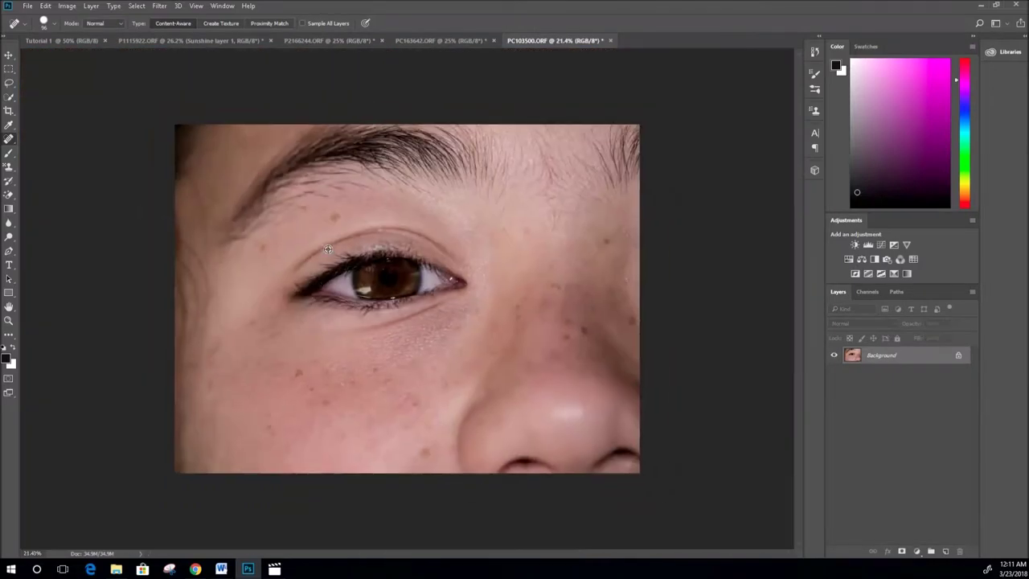
{"action": "scroll", "coordinate": [328, 249], "scroll_direction": "up", "scroll_amount": 2}
{"action": "left_click", "coordinate": [310, 189]}
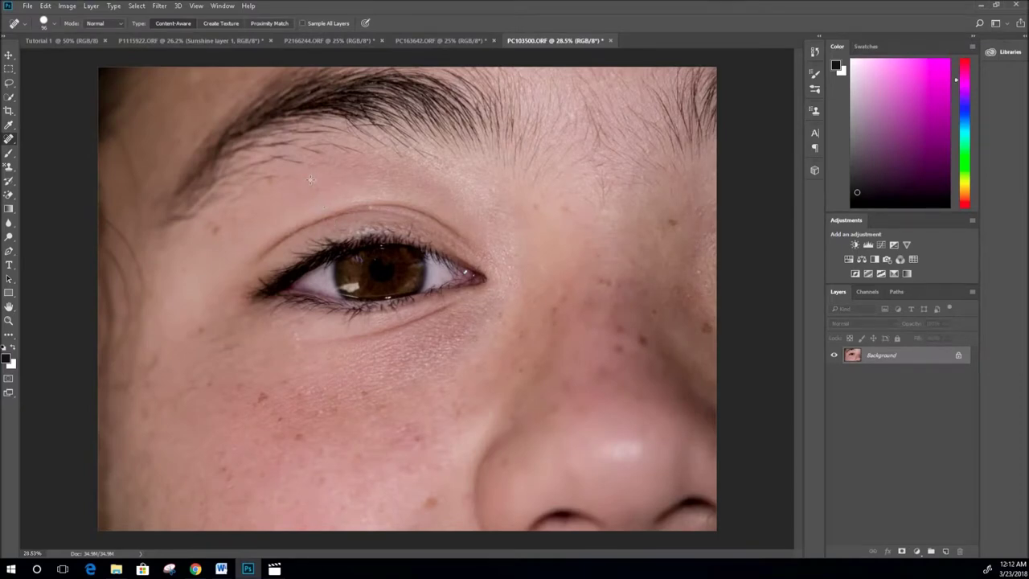
{"action": "left_click", "coordinate": [373, 484]}
Adjust the healing brush size and remove the dark cheek freckle and the dark mole on the nose
{"action": "left_click", "coordinate": [45, 23]}
{"action": "left_click", "coordinate": [68, 52]}
{"action": "left_click", "coordinate": [260, 397]}
{"action": "left_click", "coordinate": [644, 341]}
Cut a rectangular selection around the eye and upper cheek onto a new layer and hide the Background layer
{"action": "left_click", "coordinate": [8, 55]}
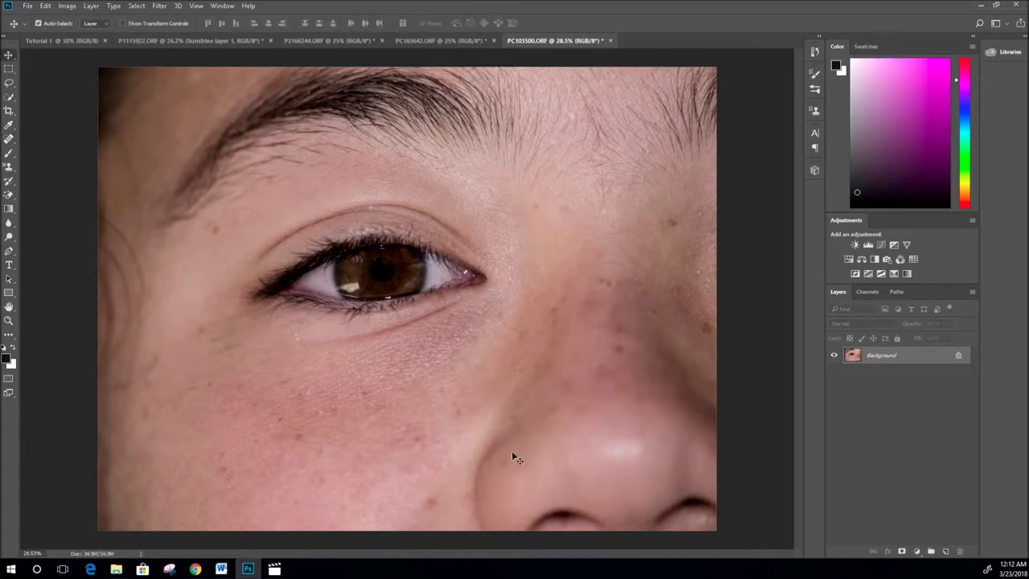
{"action": "left_click", "coordinate": [8, 70]}
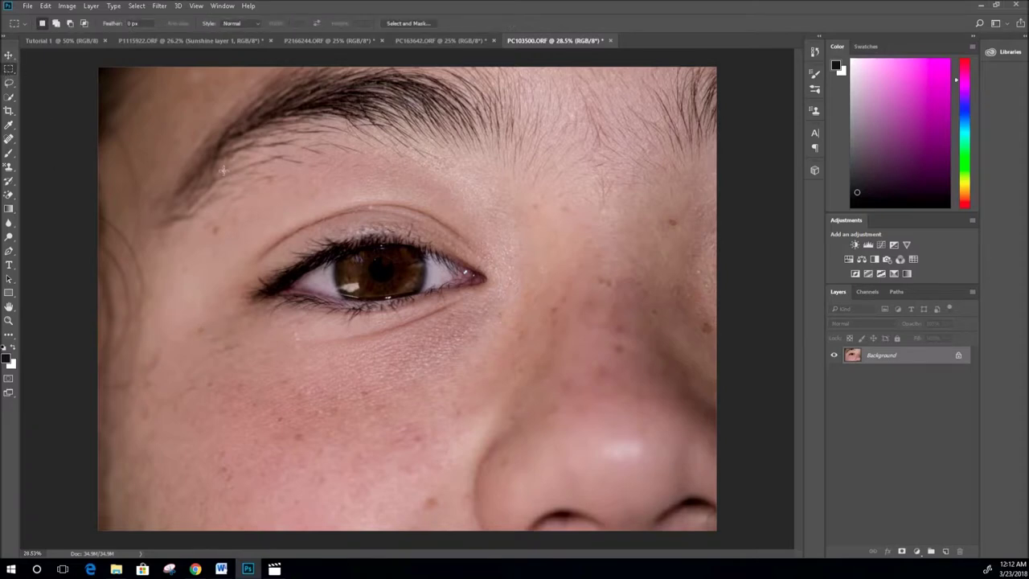
{"action": "left_click_drag", "start_coordinate": [167, 113], "coordinate": [616, 434]}
{"action": "right_click", "coordinate": [534, 335]}
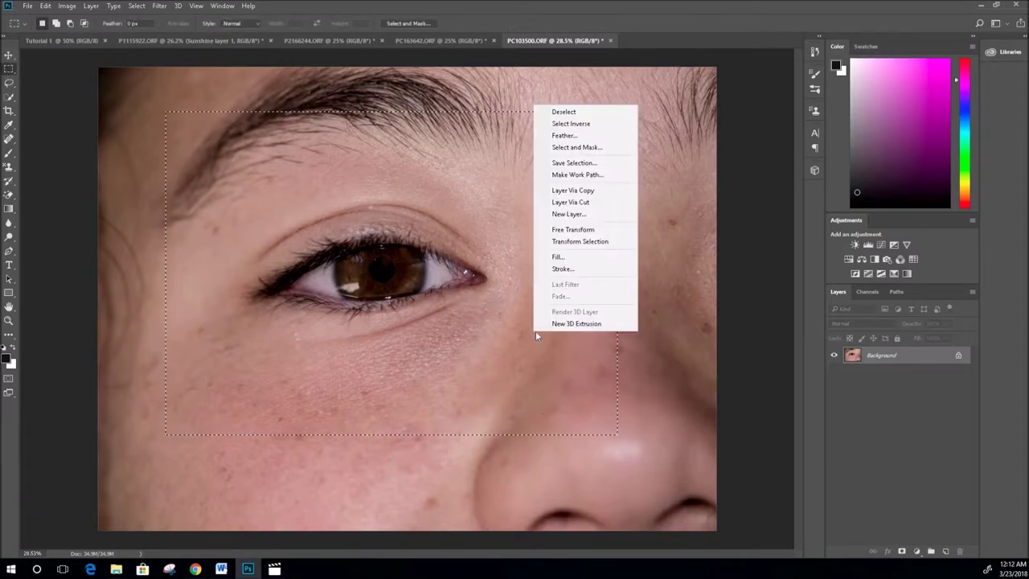
{"action": "left_click", "coordinate": [598, 208]}
{"action": "left_click", "coordinate": [834, 373]}
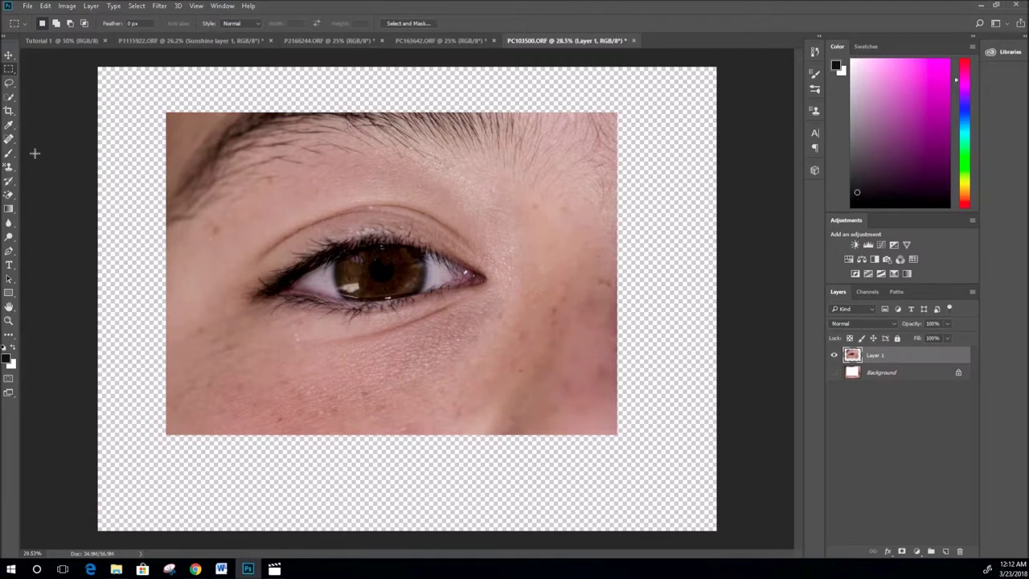
Clone dark pupil texture over the brownish patch inside the pupil with a smaller Clone Stamp brush
{"action": "left_click_drag", "start_coordinate": [8, 169], "coordinate": [61, 168]}
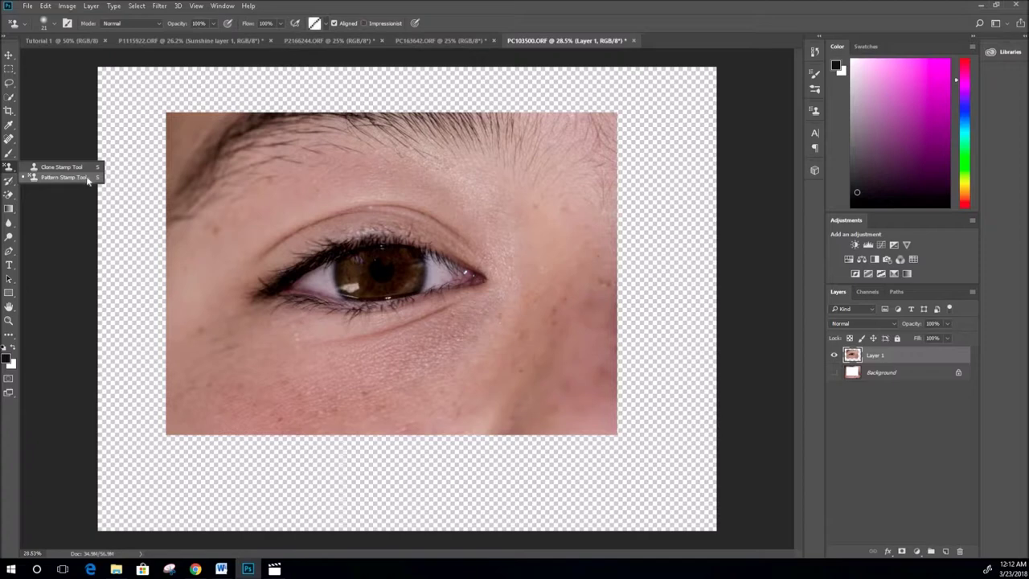
{"action": "left_click", "coordinate": [62, 168]}
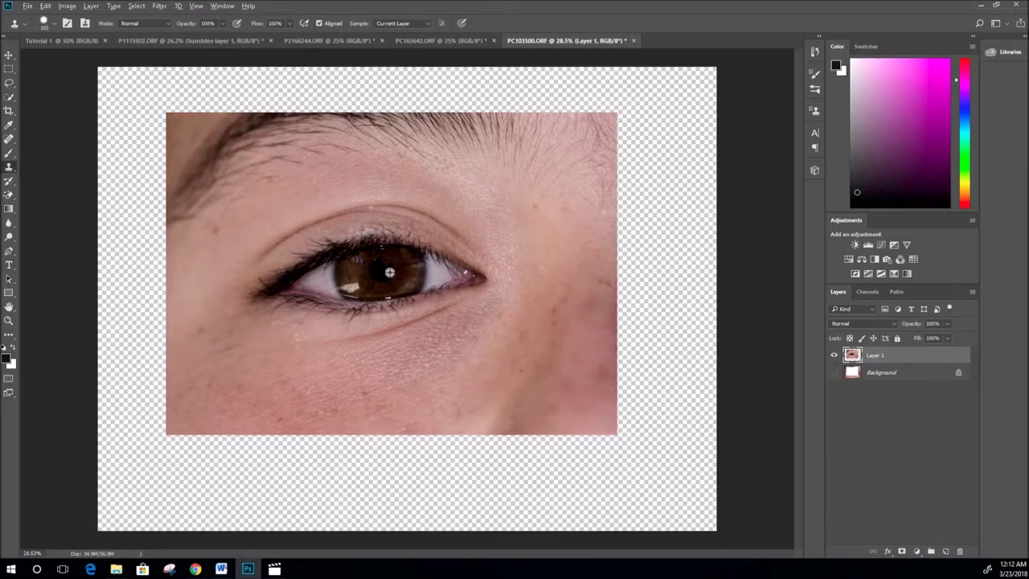
{"action": "left_click", "coordinate": [53, 25]}
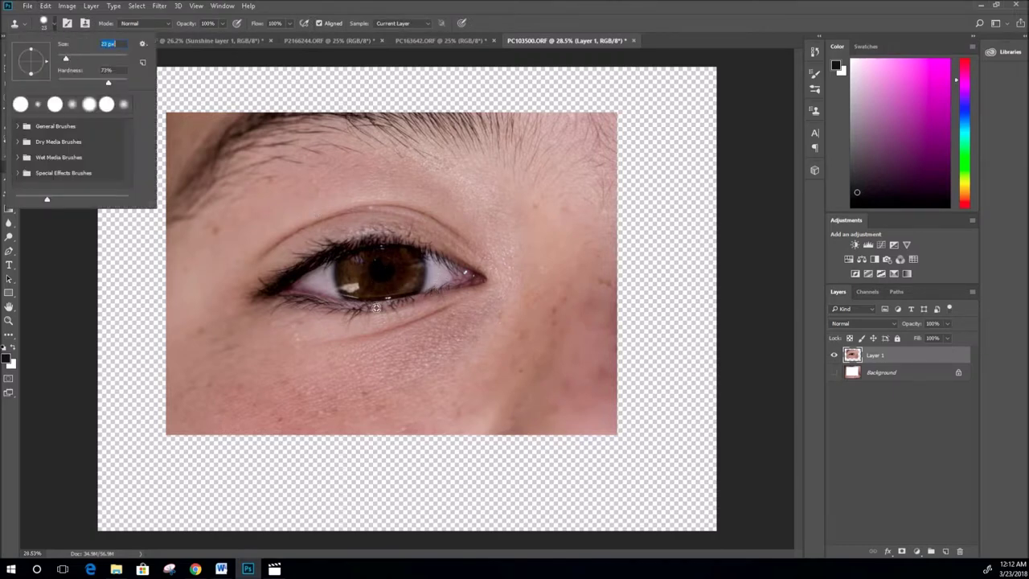
{"action": "left_click", "coordinate": [404, 332]}
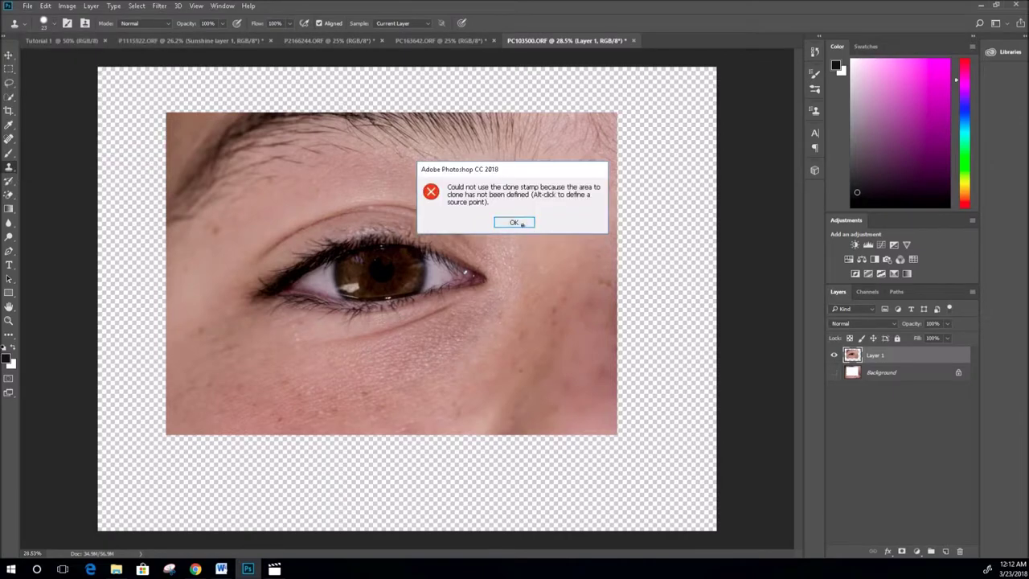
{"action": "key", "text": "Return"}
{"action": "scroll", "coordinate": [406, 254], "scroll_direction": "up", "scroll_amount": 3}
{"action": "scroll", "coordinate": [362, 289], "scroll_direction": "up", "scroll_amount": 5}
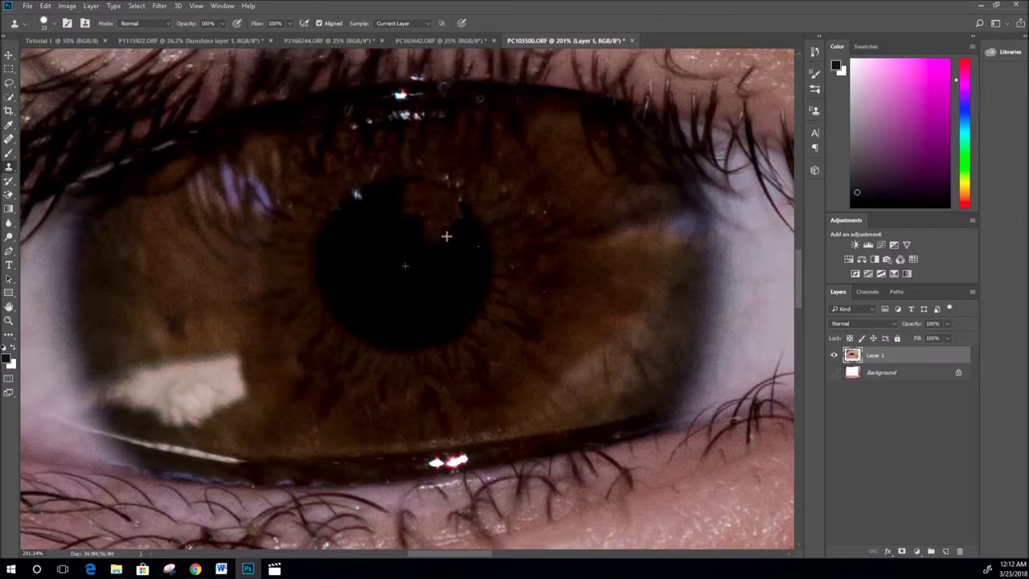
{"action": "left_click", "coordinate": [402, 252], "text": "alt"}
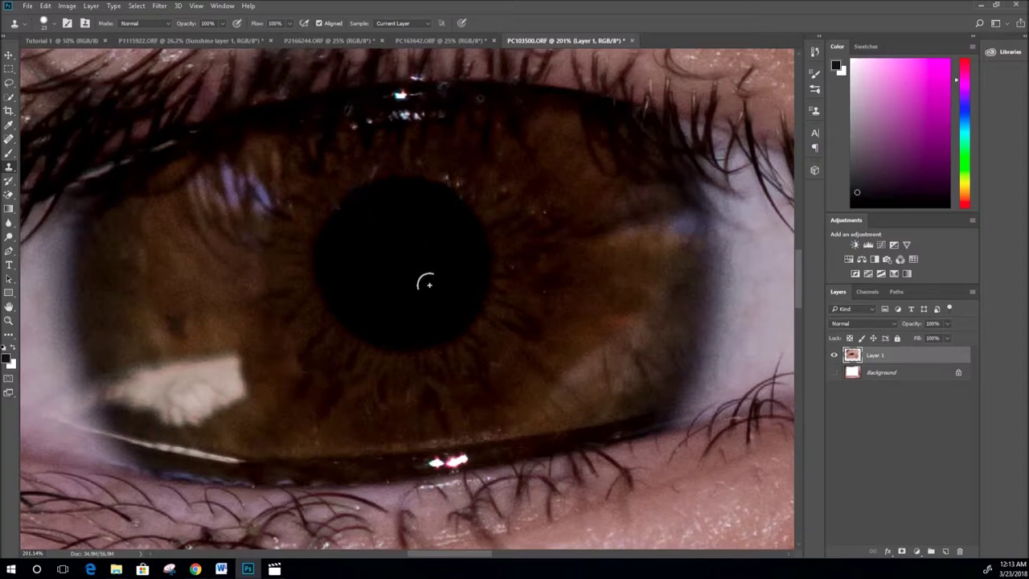
{"action": "scroll", "coordinate": [411, 257], "scroll_direction": "down", "scroll_amount": 8}
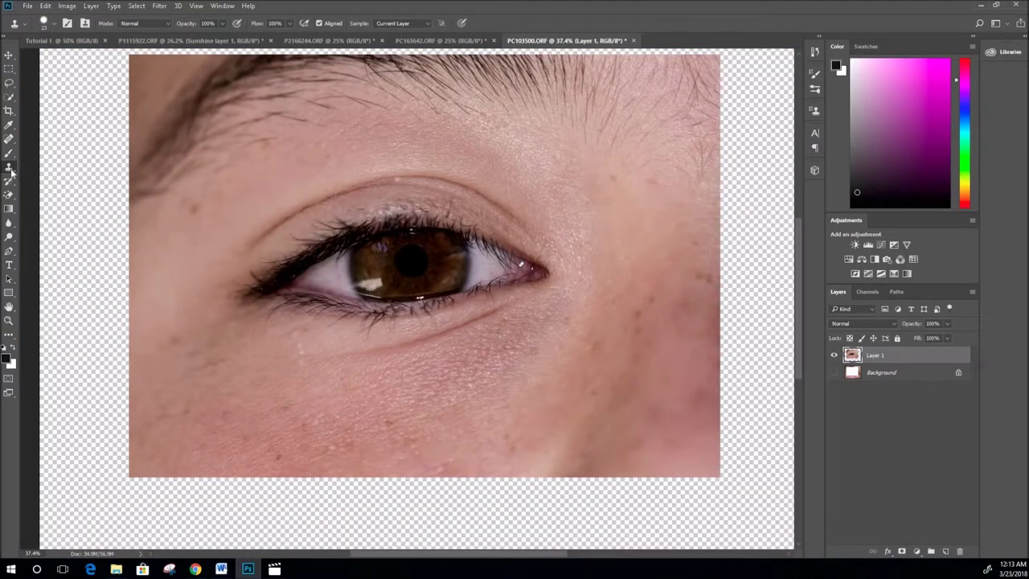
Remove the brown skin spots below the inner eye corner with the Healing Brush
{"action": "right_click", "coordinate": [10, 167]}
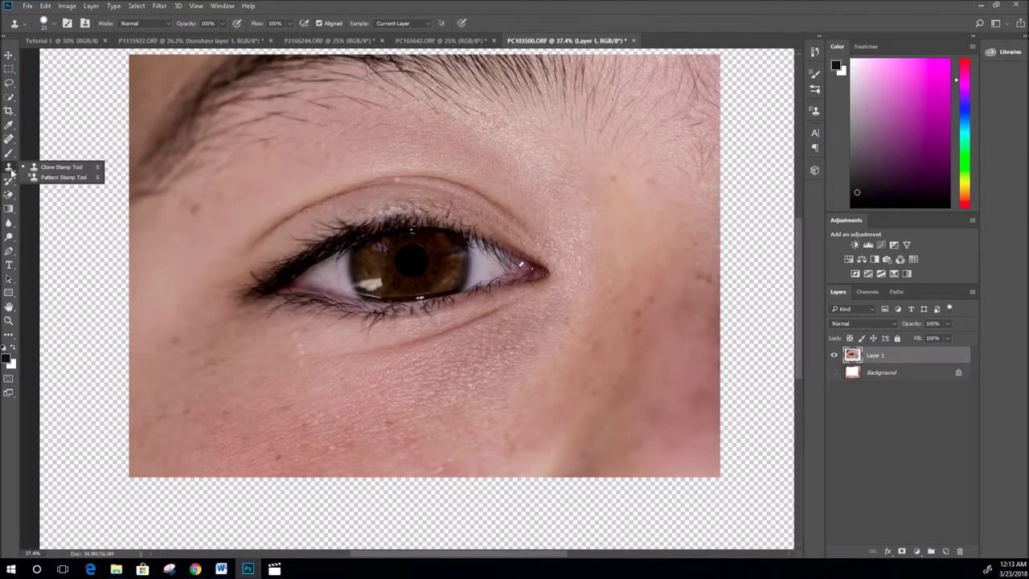
{"action": "left_click", "coordinate": [9, 139]}
{"action": "right_click", "coordinate": [10, 138]}
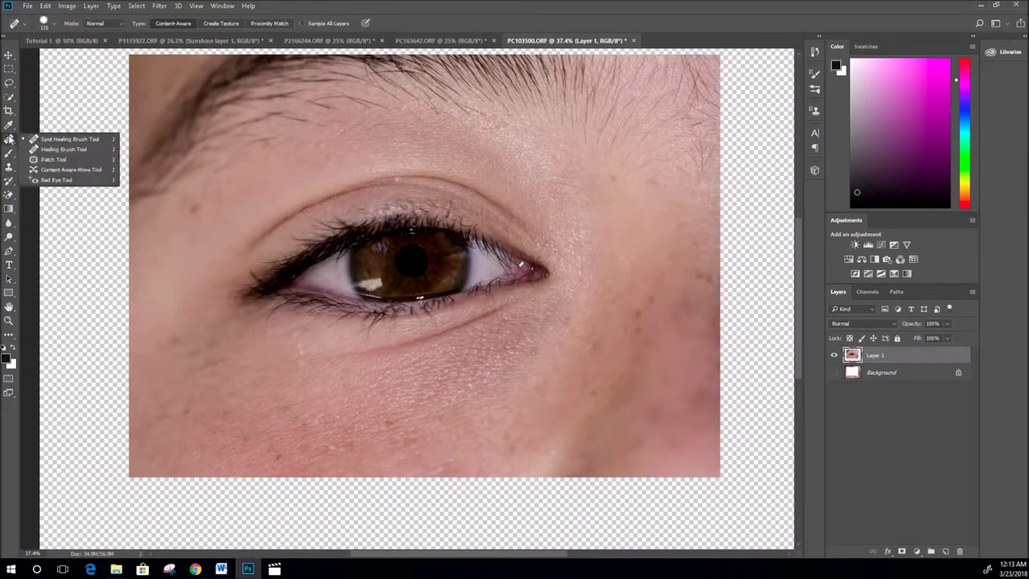
{"action": "left_click", "coordinate": [64, 150]}
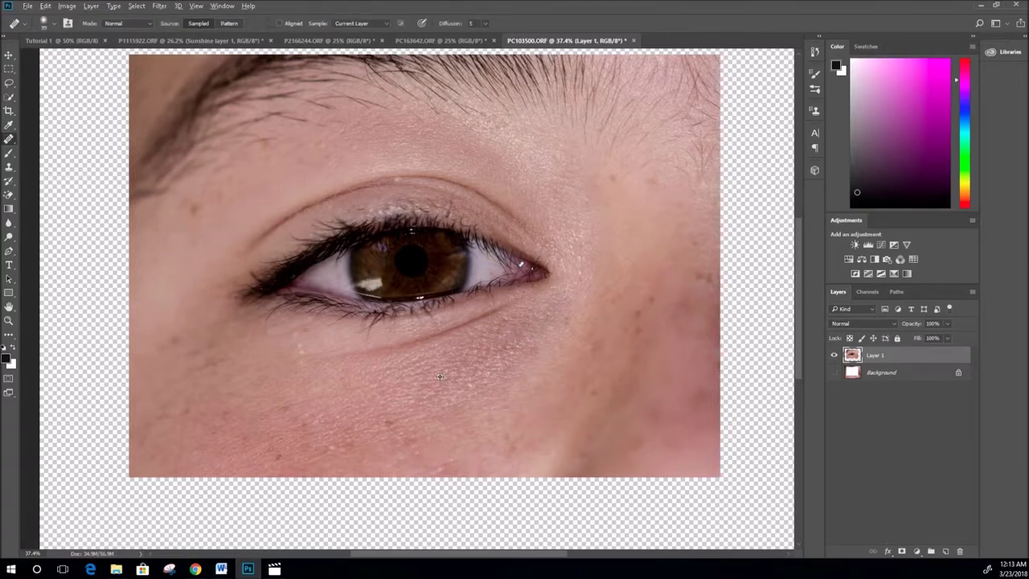
{"action": "scroll", "coordinate": [491, 372], "scroll_direction": "up", "scroll_amount": 5}
{"action": "scroll", "coordinate": [550, 363], "scroll_direction": "down", "scroll_amount": 5}
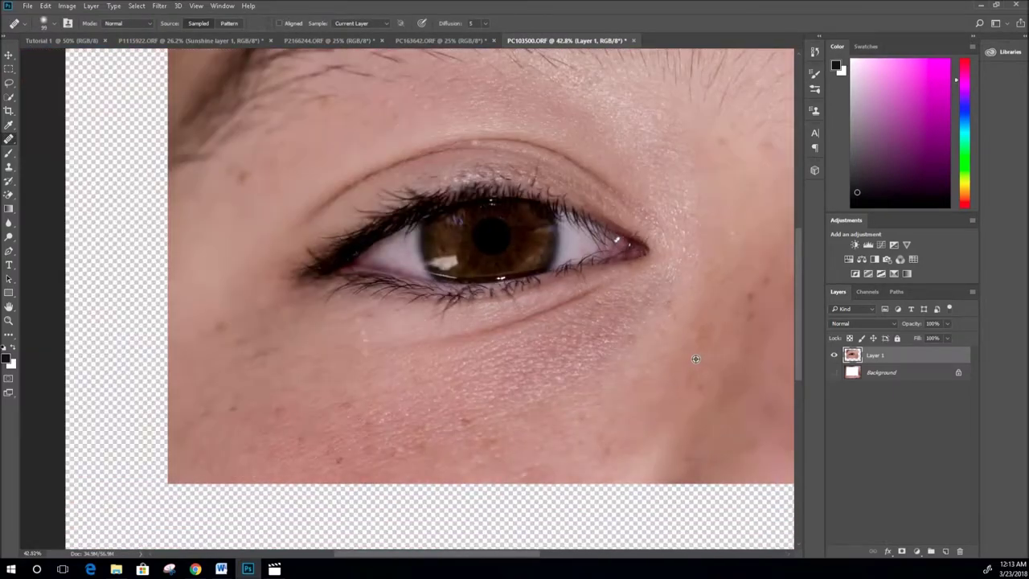
{"action": "scroll", "coordinate": [691, 358], "scroll_direction": "up", "scroll_amount": 6}
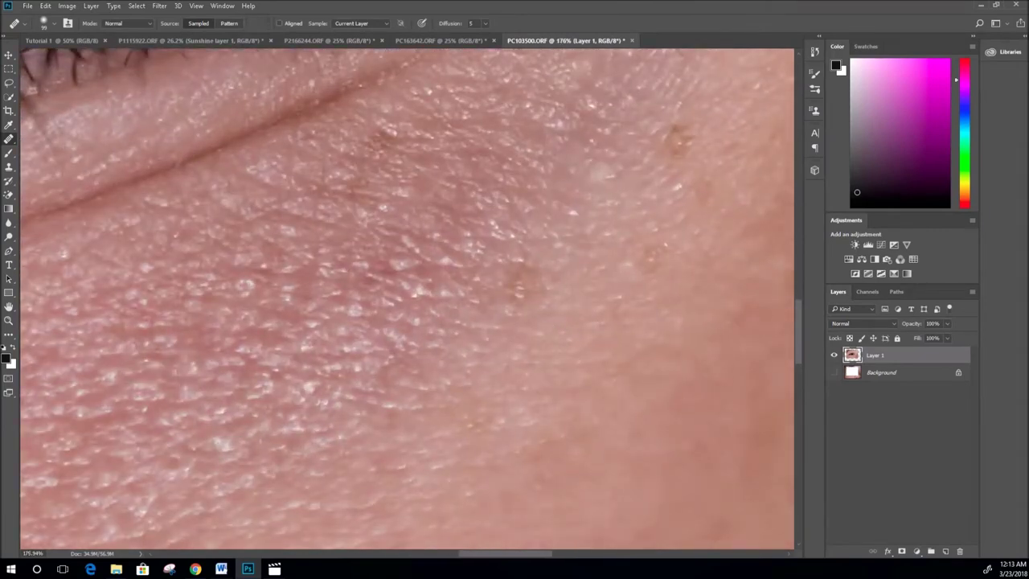
{"action": "left_click", "coordinate": [518, 283]}
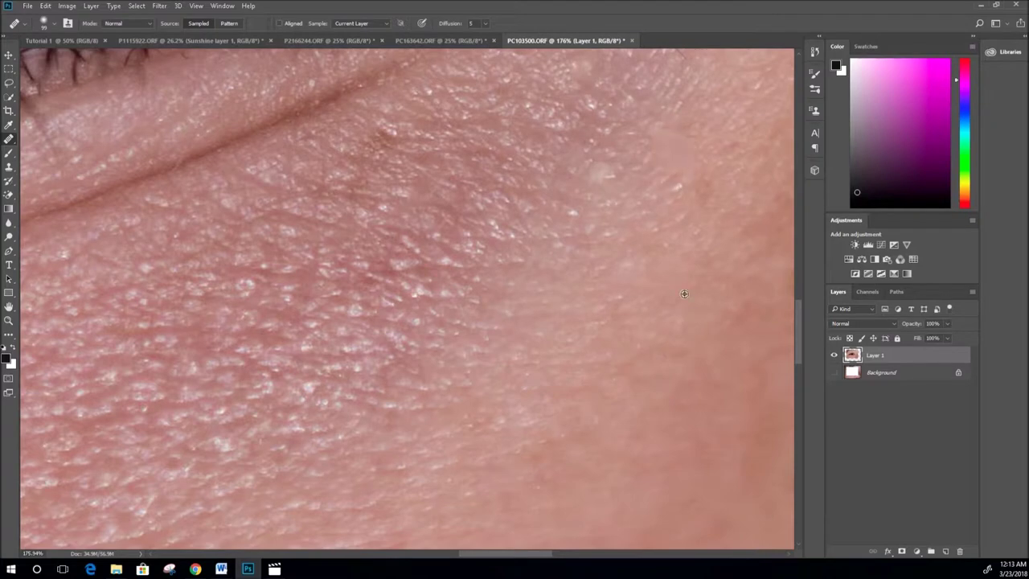
{"action": "scroll", "coordinate": [613, 415], "scroll_direction": "down", "scroll_amount": 6}
{"action": "scroll", "coordinate": [553, 419], "scroll_direction": "down", "scroll_amount": 2}
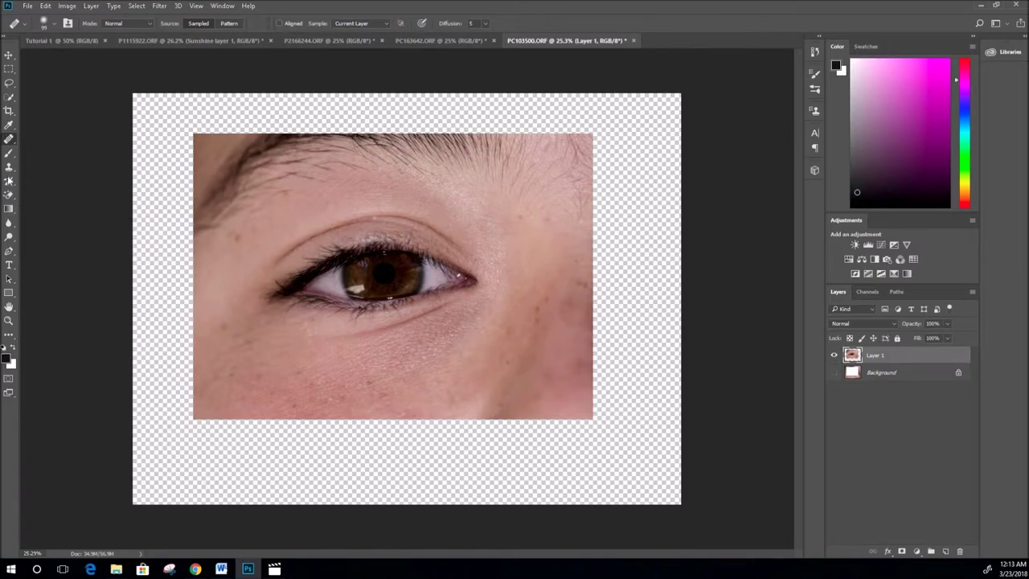
Try the Eraser tool with a short stroke across the iris and undo it
{"action": "left_click", "coordinate": [10, 196]}
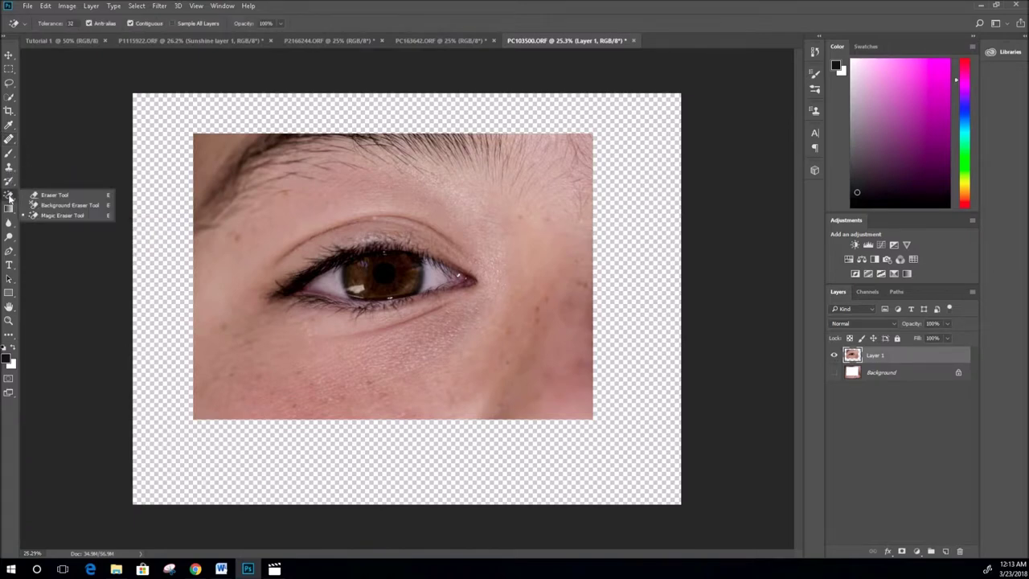
{"action": "left_click", "coordinate": [47, 199]}
{"action": "mouse_move", "coordinate": [379, 274]}
{"action": "left_mouse_down"}
{"action": "mouse_move", "coordinate": [394, 273]}
{"action": "mouse_move", "coordinate": [371, 294]}
{"action": "mouse_move", "coordinate": [402, 296]}
{"action": "left_mouse_up"}
{"action": "key", "text": "ctrl+z"}
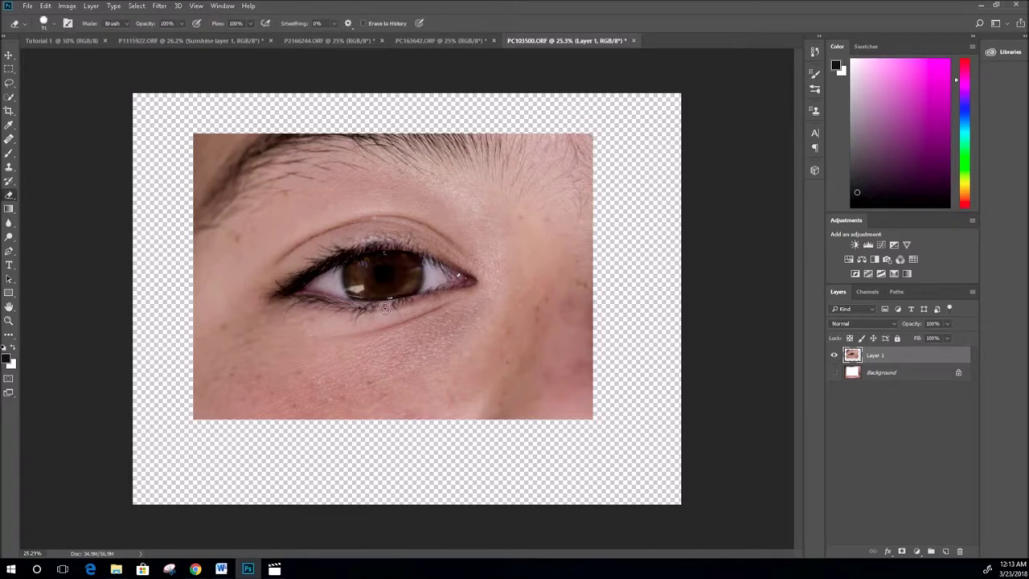
Try the Magic Eraser with tolerance 32 on the black pupil and revert the erasure
{"action": "left_click", "coordinate": [11, 197]}
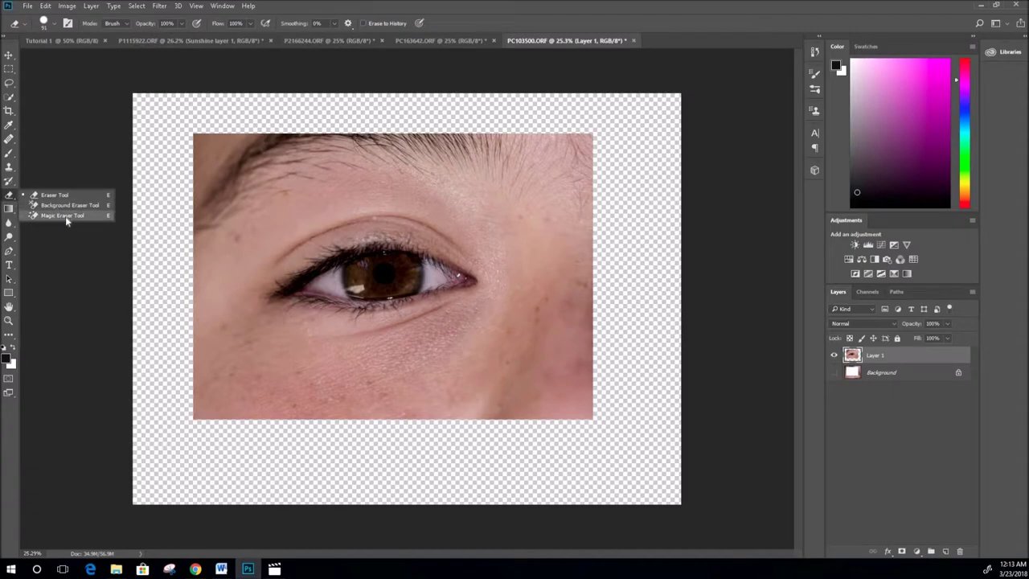
{"action": "left_click", "coordinate": [66, 215]}
{"action": "scroll", "coordinate": [414, 278], "scroll_direction": "up", "scroll_amount": 5}
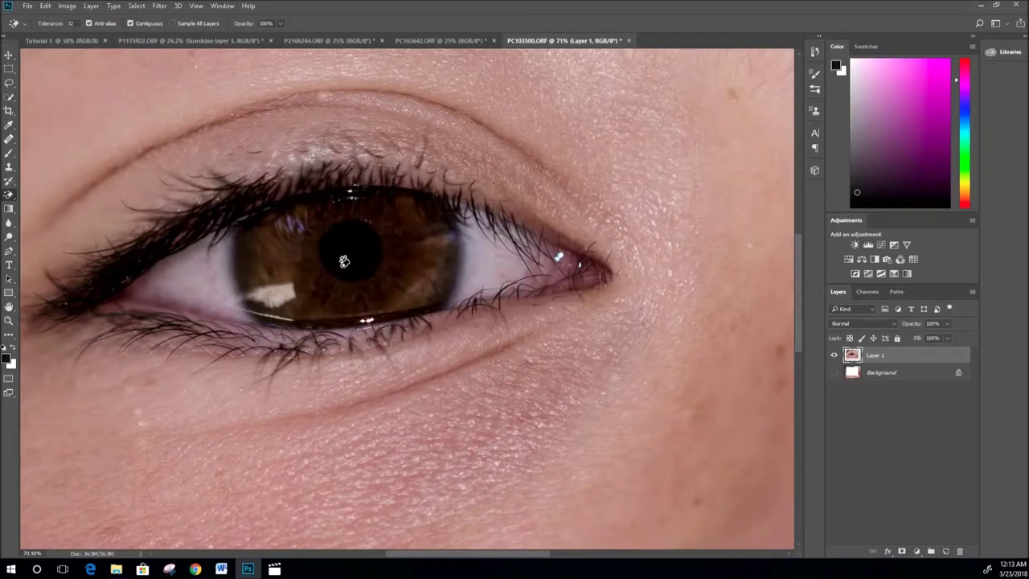
{"action": "left_click", "coordinate": [369, 261]}
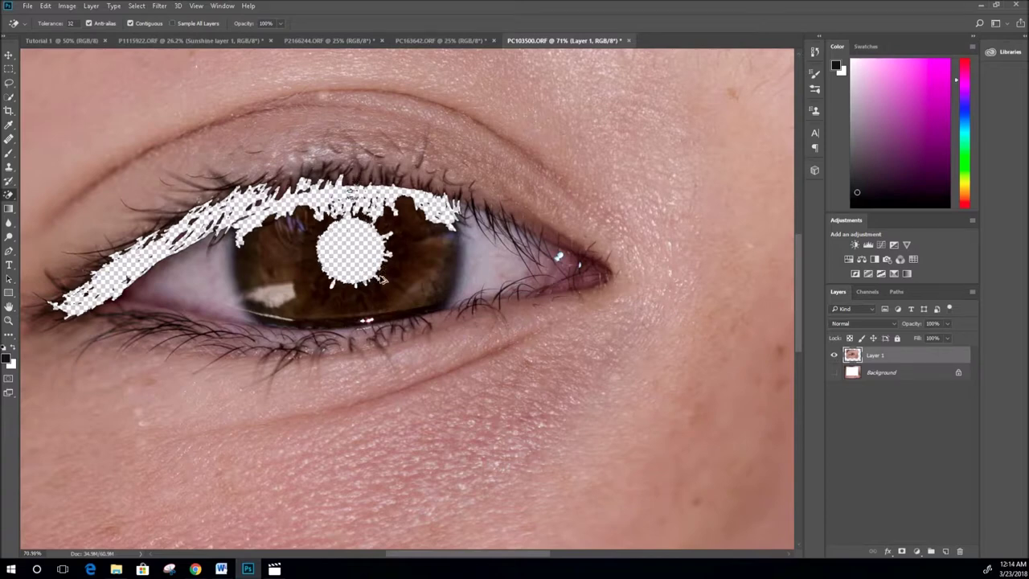
{"action": "key", "text": "F12"}
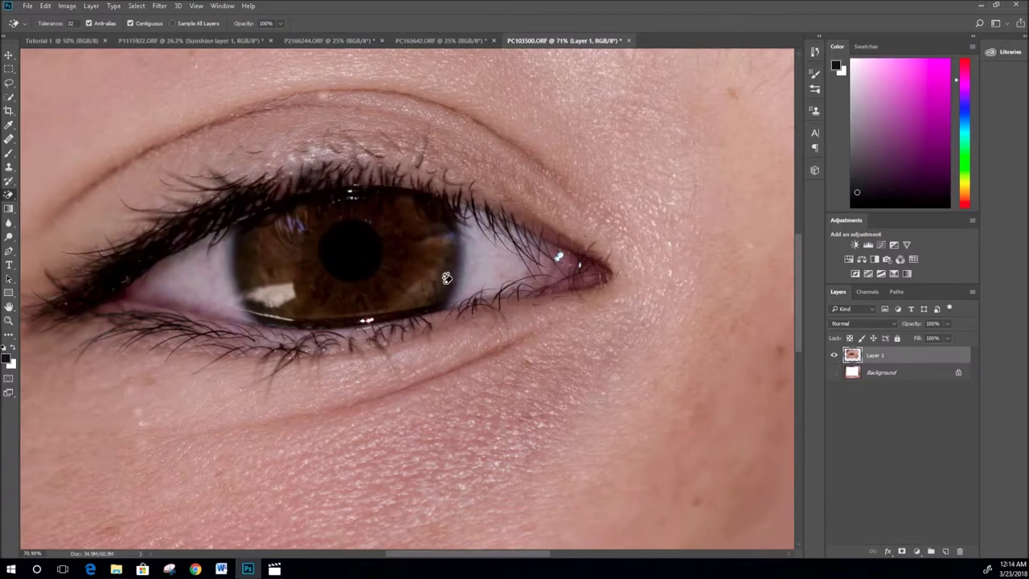
{"action": "left_click", "coordinate": [10, 196]}
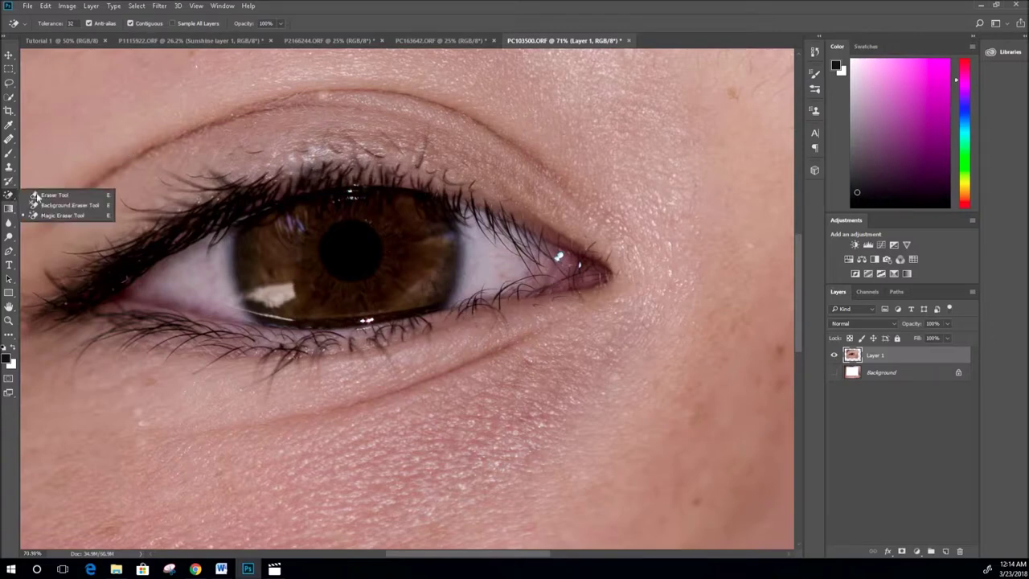
{"action": "left_click", "coordinate": [48, 195]}
{"action": "left_click", "coordinate": [9, 208]}
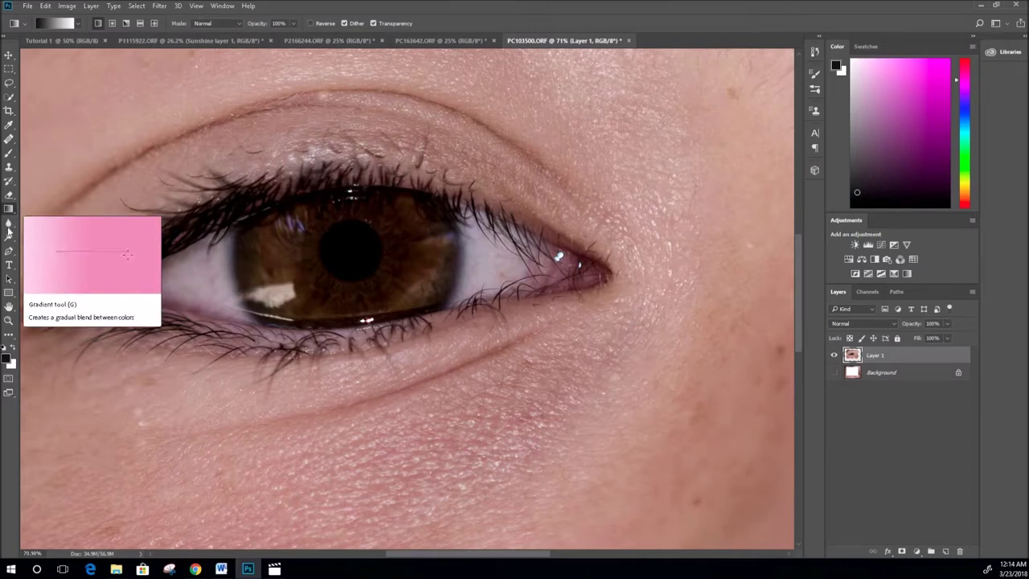
{"action": "left_click", "coordinate": [8, 196]}
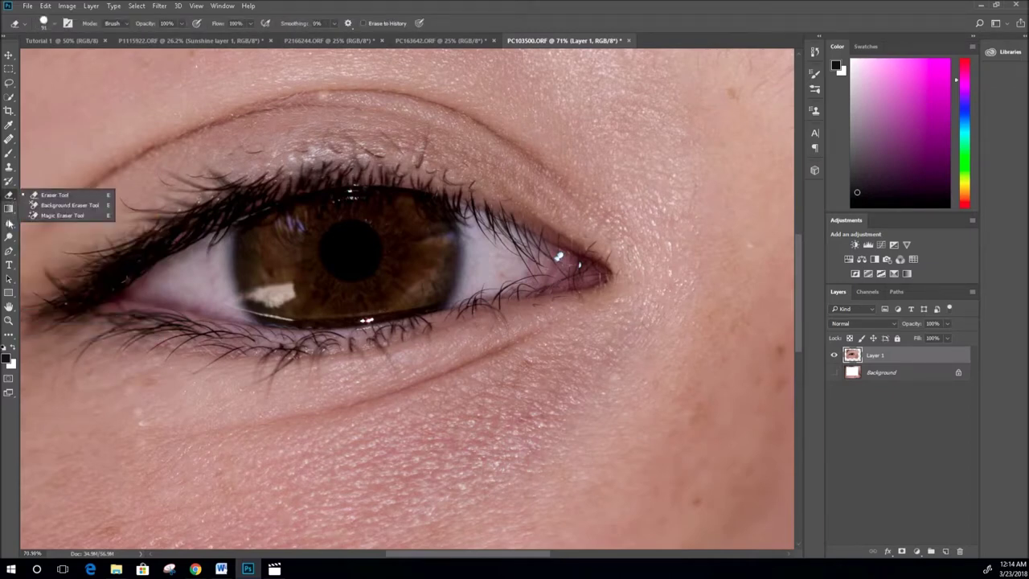
Try the Blur tool at 50% strength around the pupil and iris
{"action": "left_click", "coordinate": [9, 223]}
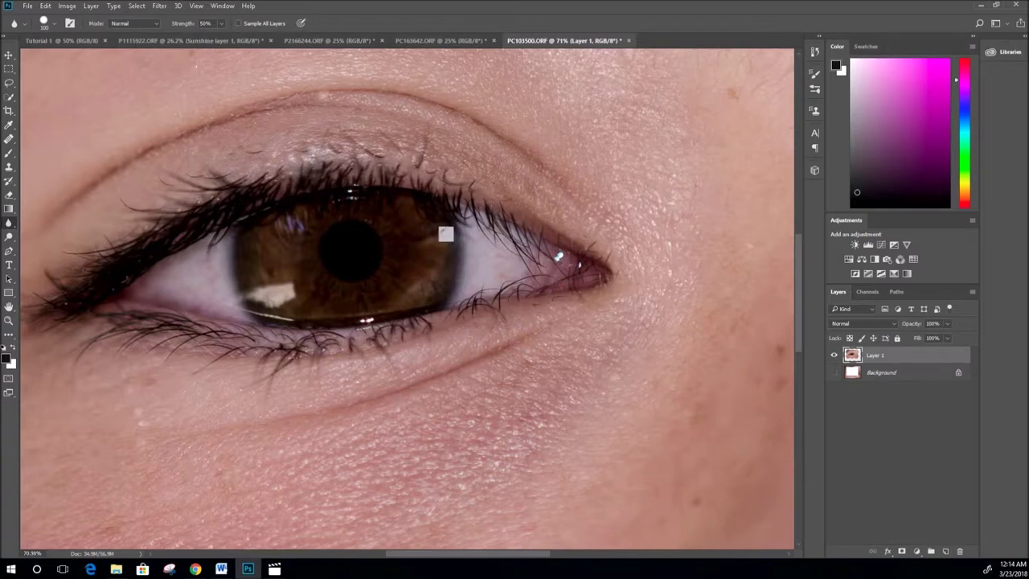
{"action": "scroll", "coordinate": [408, 202], "scroll_direction": "up", "scroll_amount": 2}
{"action": "scroll", "coordinate": [400, 258], "scroll_direction": "up", "scroll_amount": 3}
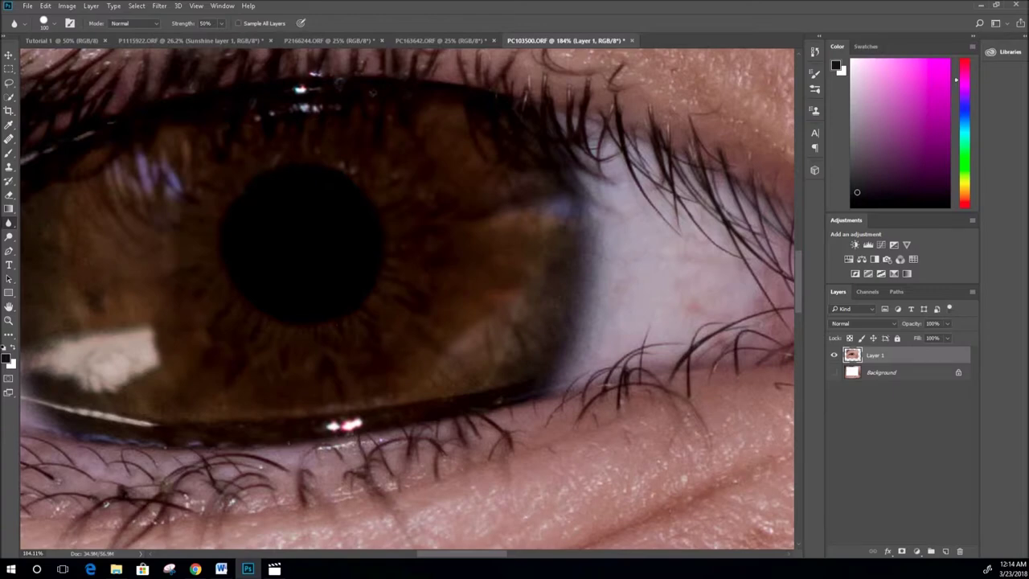
{"action": "key", "text": "ctrl+0"}
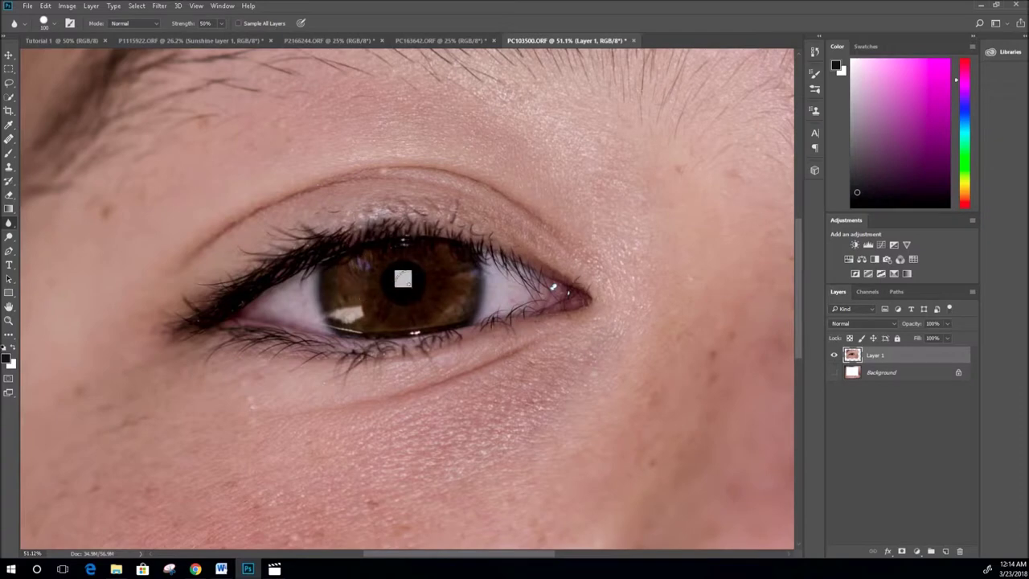
{"action": "scroll", "coordinate": [403, 284], "scroll_direction": "down", "scroll_amount": 3}
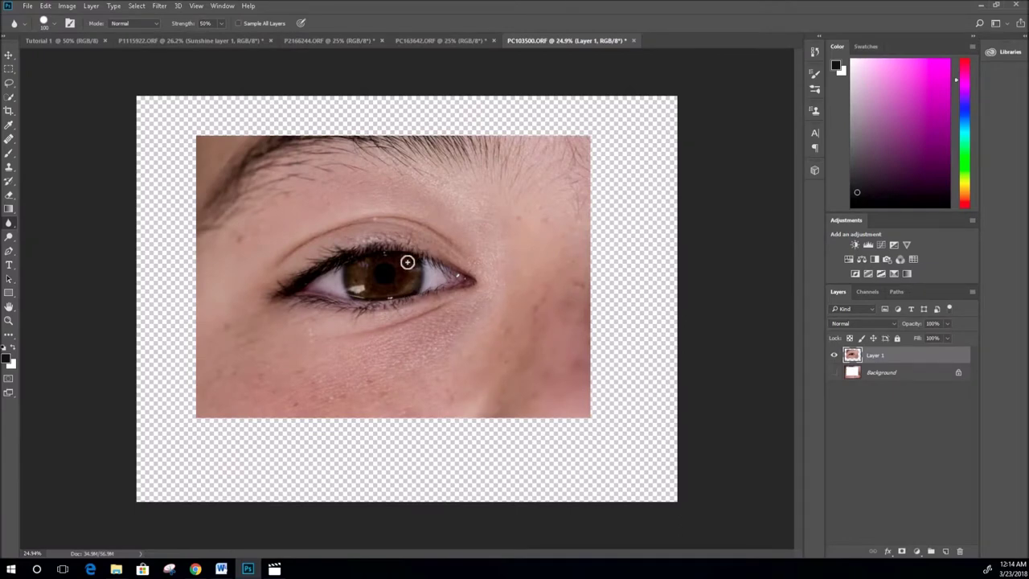
{"action": "scroll", "coordinate": [408, 262], "scroll_direction": "up", "scroll_amount": 8}
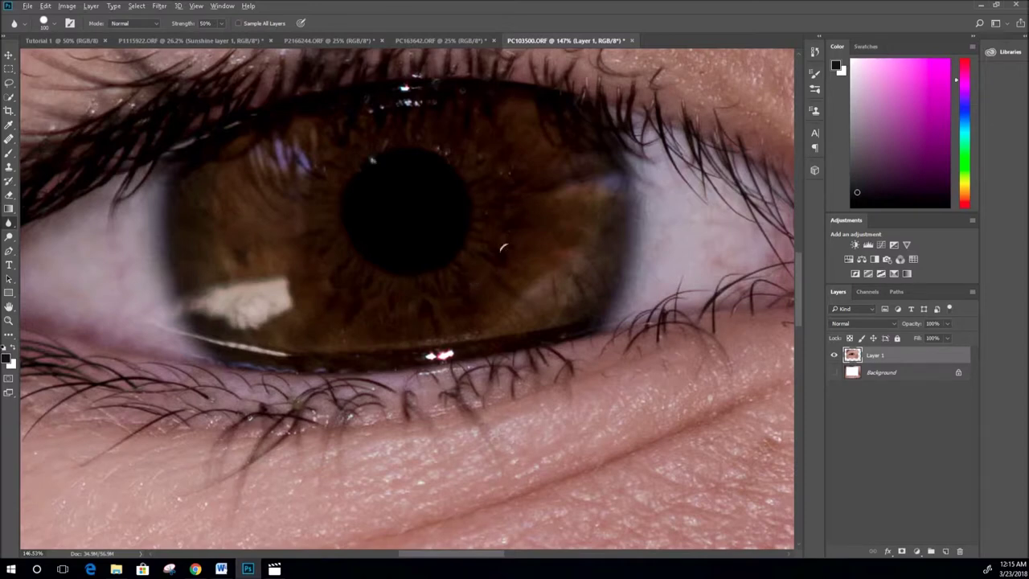
{"action": "scroll", "coordinate": [502, 247], "scroll_direction": "down", "scroll_amount": 5}
Set up the Sharpen tool on the enlarged eye with a 94 px brush at 100% hardness
{"action": "right_click", "coordinate": [9, 224]}
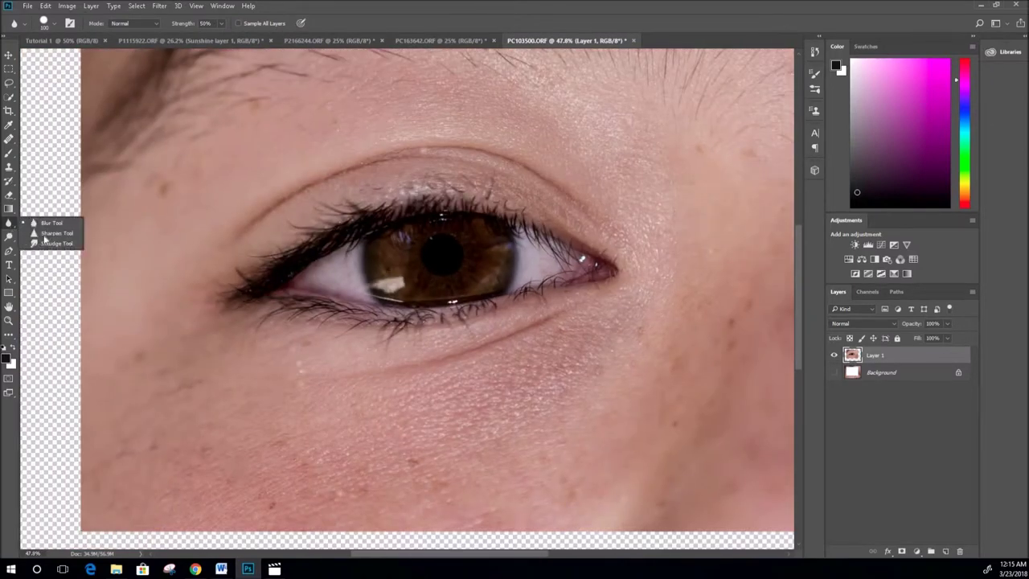
{"action": "left_click", "coordinate": [44, 234]}
{"action": "scroll", "coordinate": [565, 261], "scroll_direction": "up", "scroll_amount": 4}
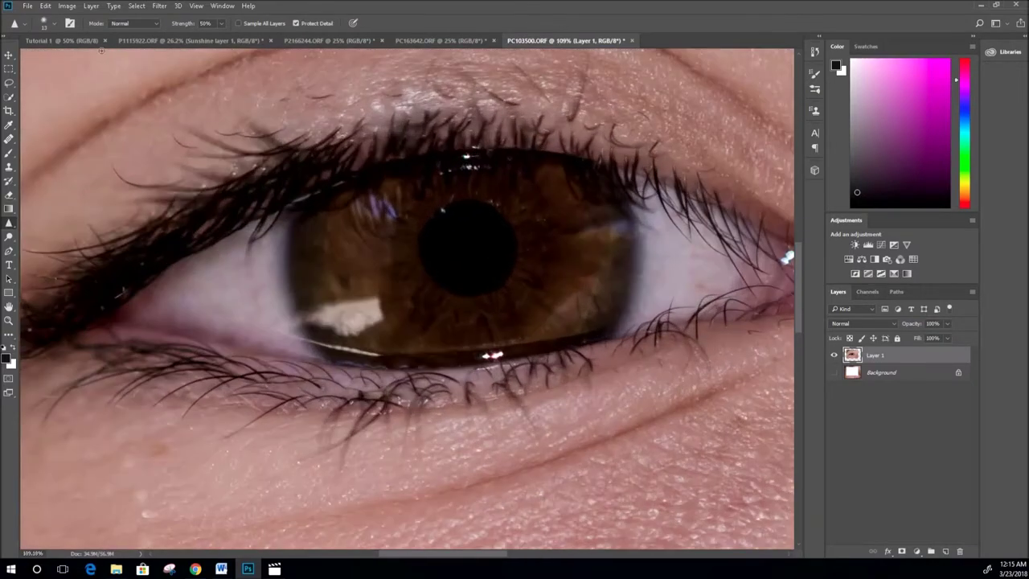
{"action": "left_click", "coordinate": [51, 23]}
{"action": "type", "text": "94"}
{"action": "key", "text": "Tab"}
{"action": "type", "text": "100"}
{"action": "key", "text": "Return"}
Preview the Smudge tool, and lighten the midtones of the iris with the Dodge tool at 50% exposure
{"action": "right_click", "coordinate": [11, 225]}
{"action": "left_click", "coordinate": [49, 245]}
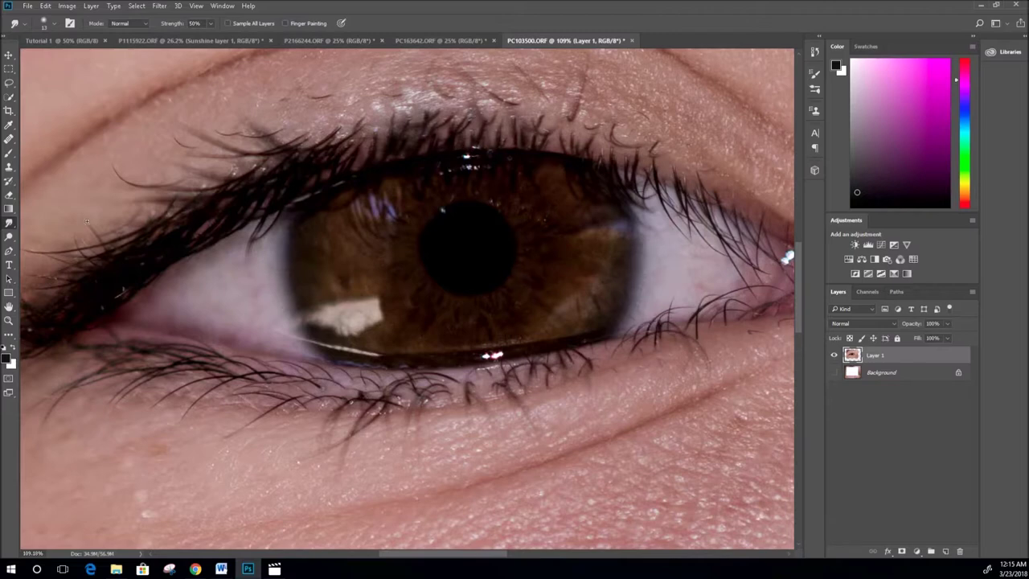
{"action": "left_click", "coordinate": [9, 236]}
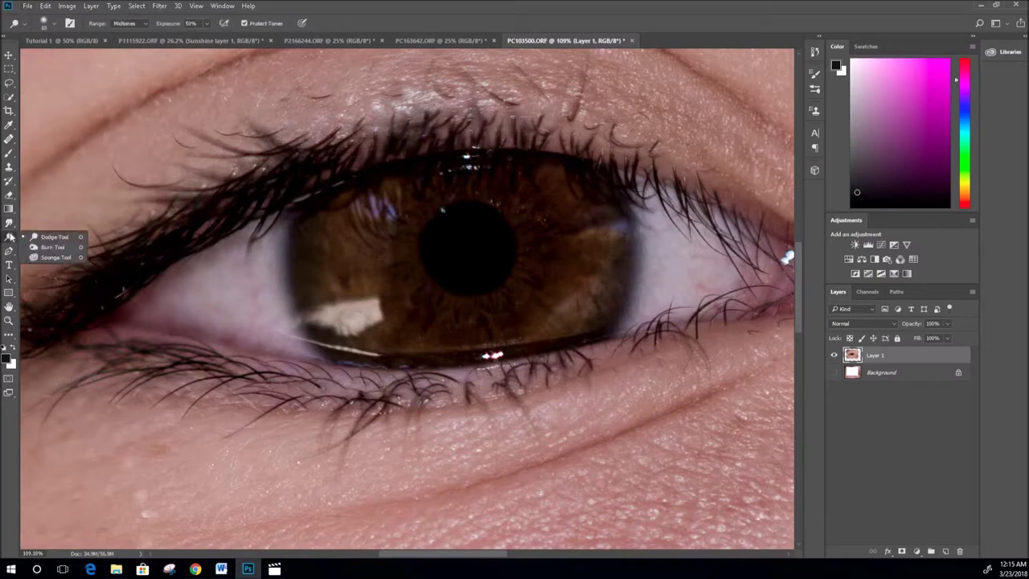
{"action": "left_click", "coordinate": [52, 238]}
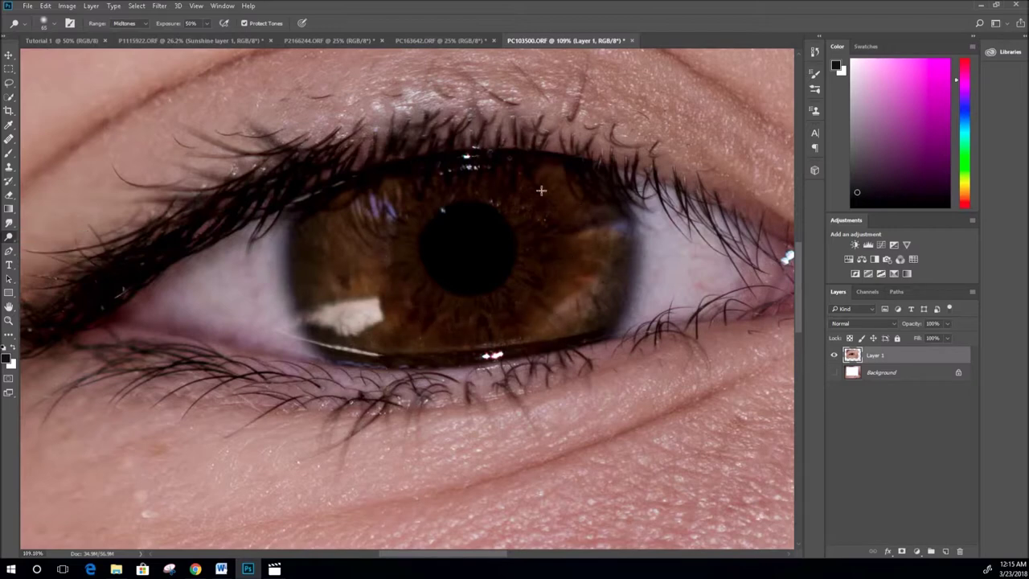
Darken the midtones of the iris near the white reflection with the Burn tool at 50% exposure
{"action": "left_click", "coordinate": [10, 239]}
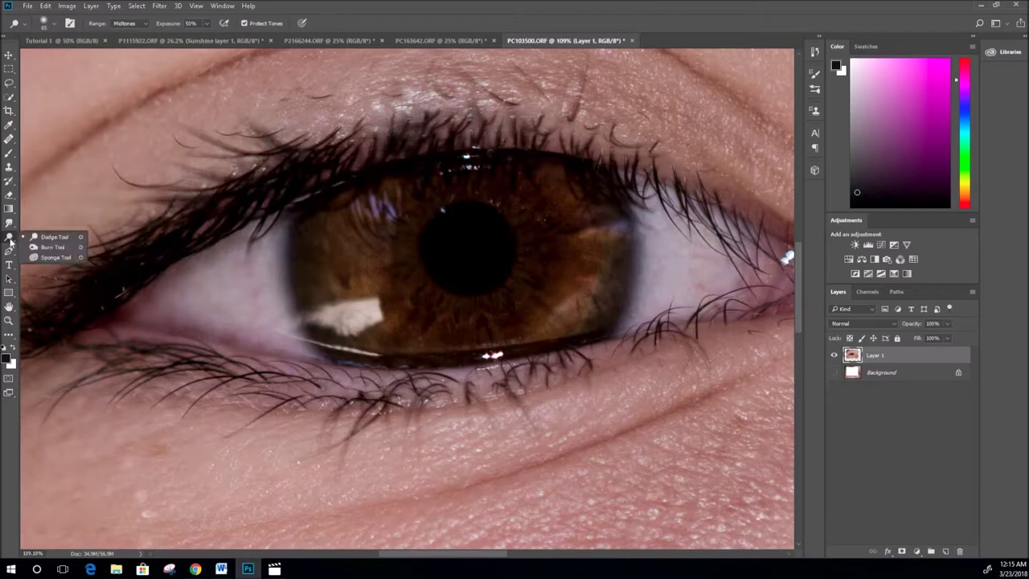
{"action": "left_click", "coordinate": [51, 248]}
{"action": "left_click_drag", "start_coordinate": [359, 251], "coordinate": [380, 300]}
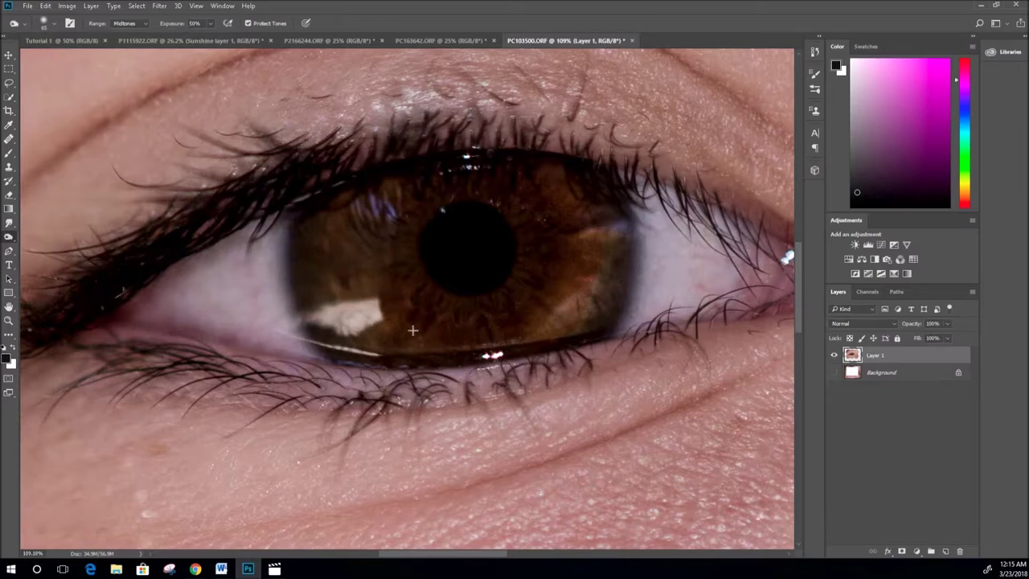
Darken the midtones of the iris's lower right part with the Burn tool, and switch to the Sponge tool
{"action": "mouse_move", "coordinate": [534, 340]}
{"action": "left_mouse_down"}
{"action": "mouse_move", "coordinate": [575, 301]}
{"action": "mouse_move", "coordinate": [601, 303]}
{"action": "mouse_move", "coordinate": [574, 299]}
{"action": "mouse_move", "coordinate": [605, 251]}
{"action": "mouse_move", "coordinate": [601, 217]}
{"action": "mouse_move", "coordinate": [601, 281]}
{"action": "left_mouse_up"}
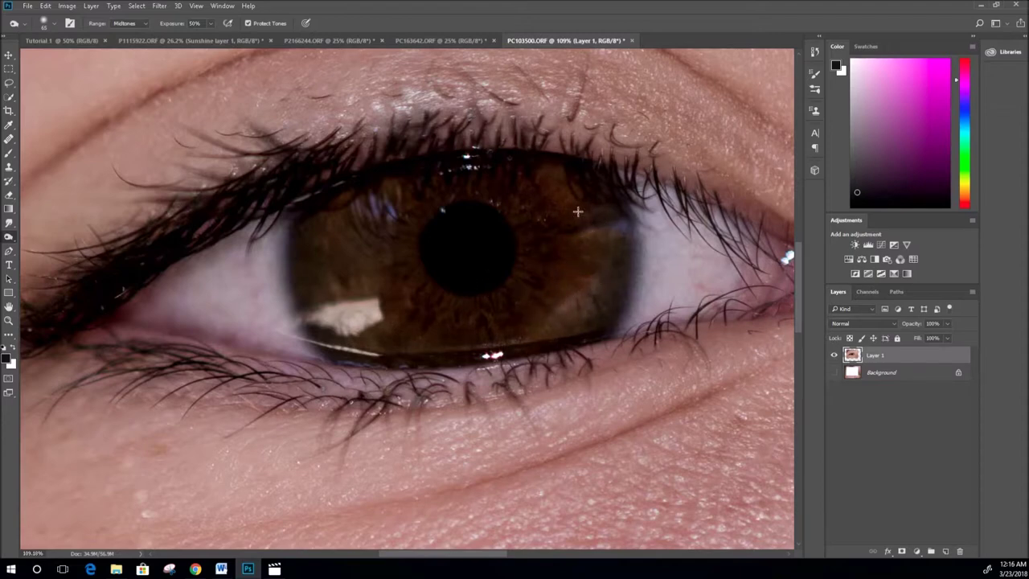
{"action": "right_click", "coordinate": [11, 237]}
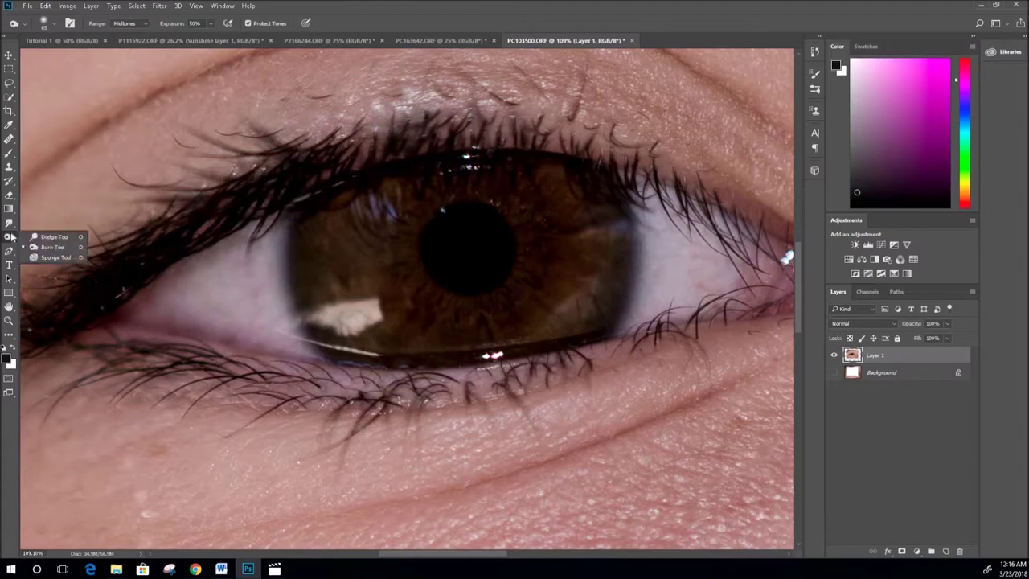
{"action": "left_click", "coordinate": [53, 257]}
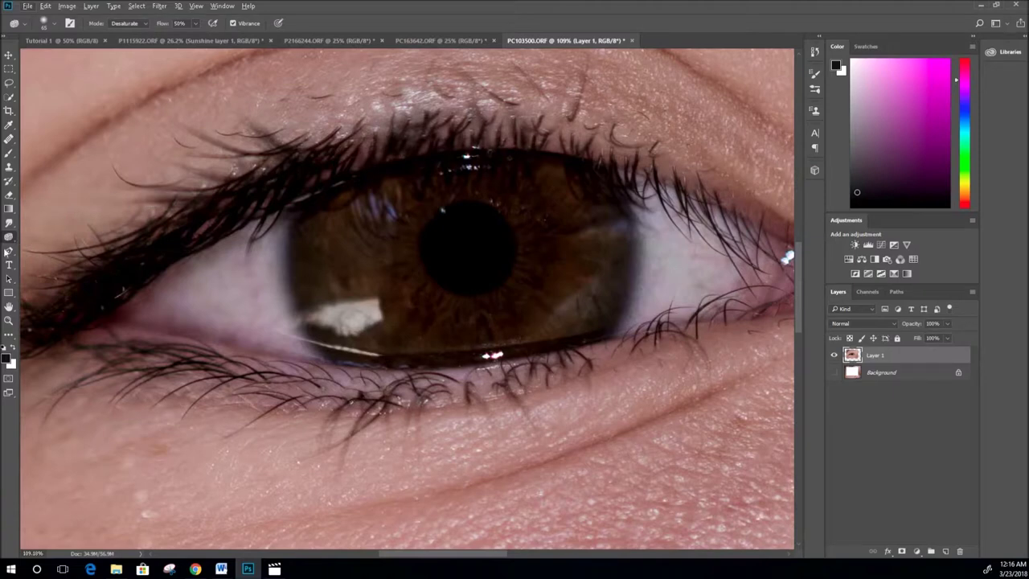
Switch to the PC163642.ORF dock photo and check the brush size and hardness settings
{"action": "left_click", "coordinate": [9, 153]}
{"action": "scroll", "coordinate": [269, 201], "scroll_direction": "down", "scroll_amount": 6}
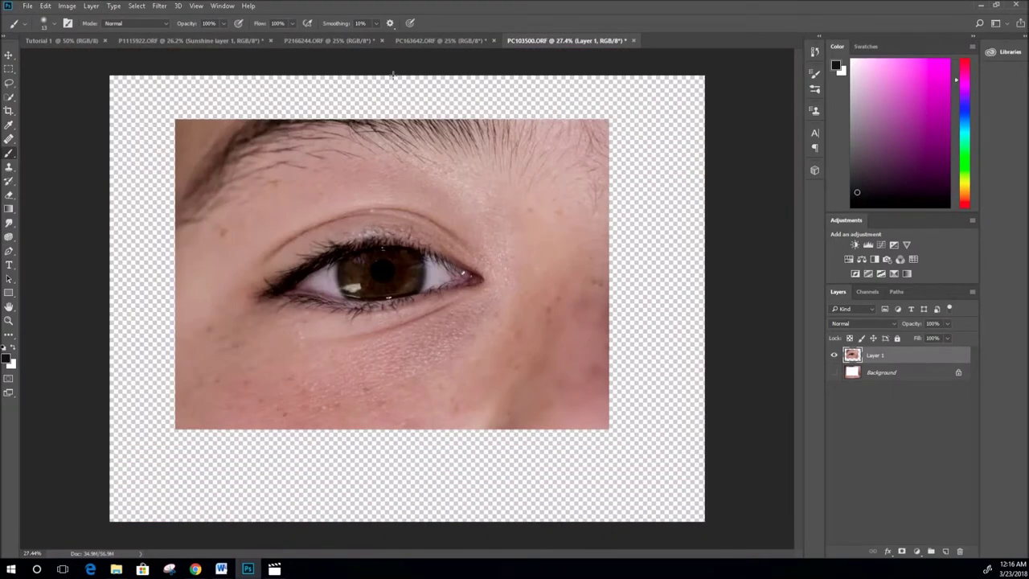
{"action": "left_click", "coordinate": [441, 40]}
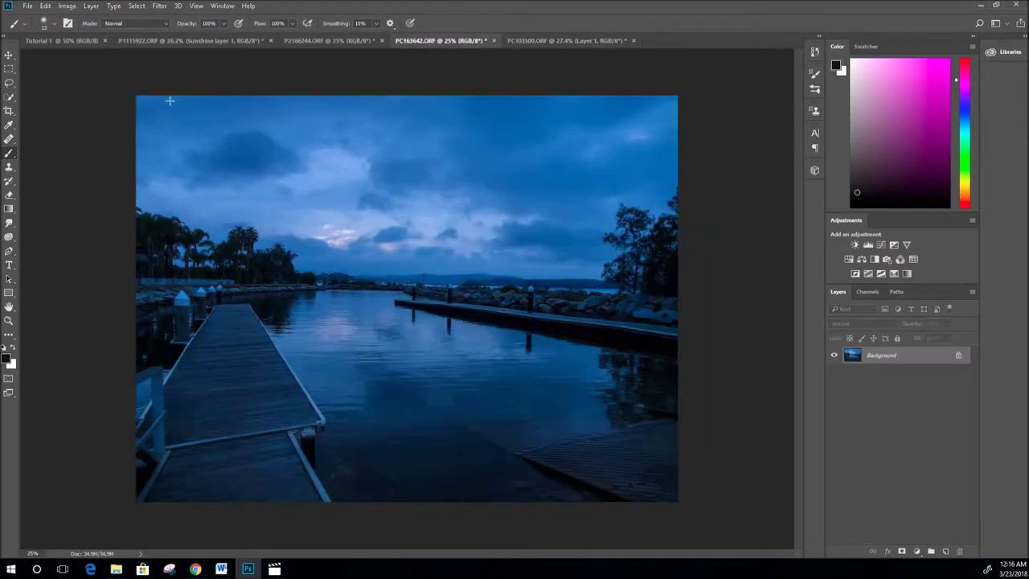
{"action": "left_click", "coordinate": [55, 25]}
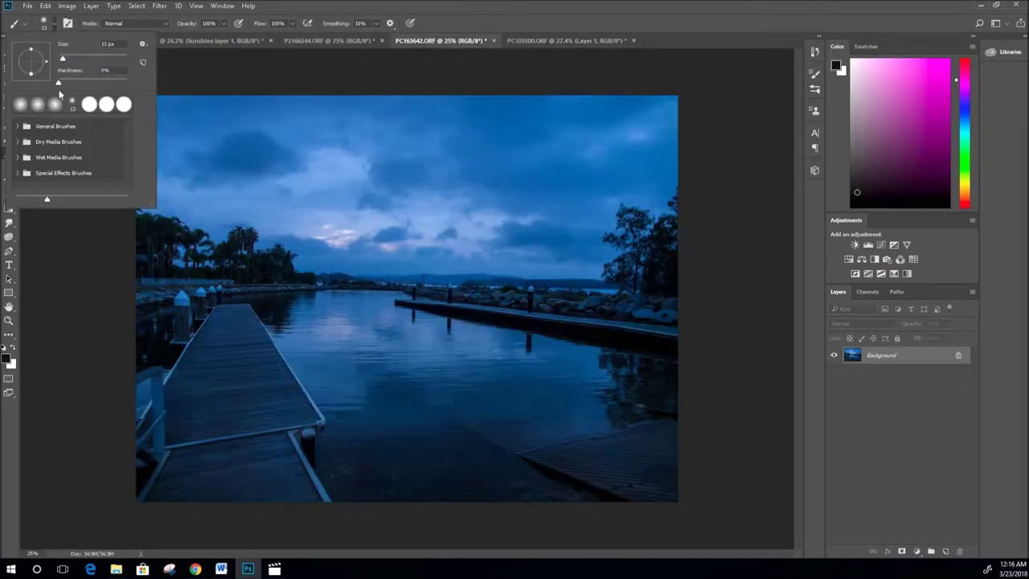
{"action": "key", "text": "r"}
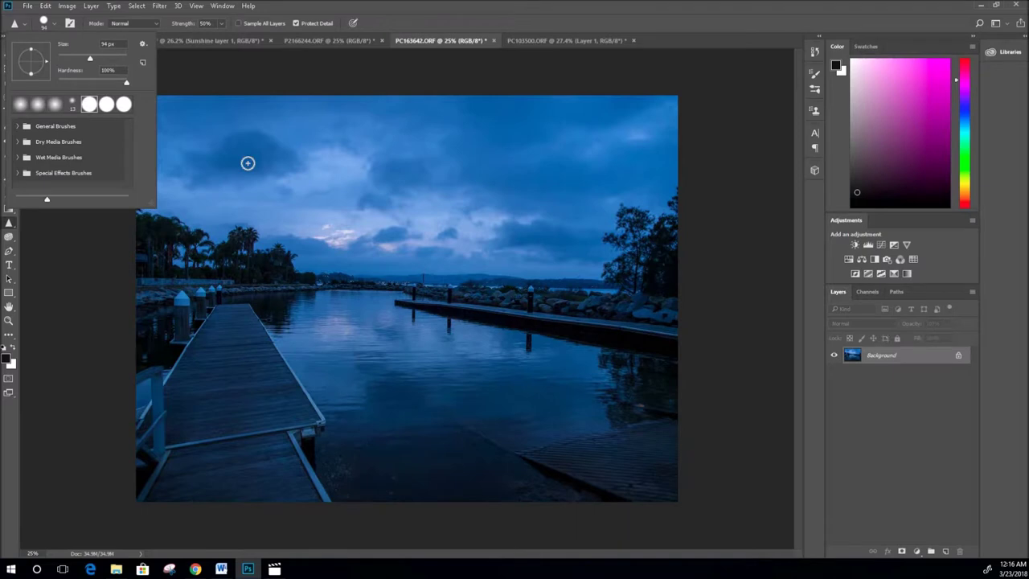
{"action": "left_click", "coordinate": [262, 149]}
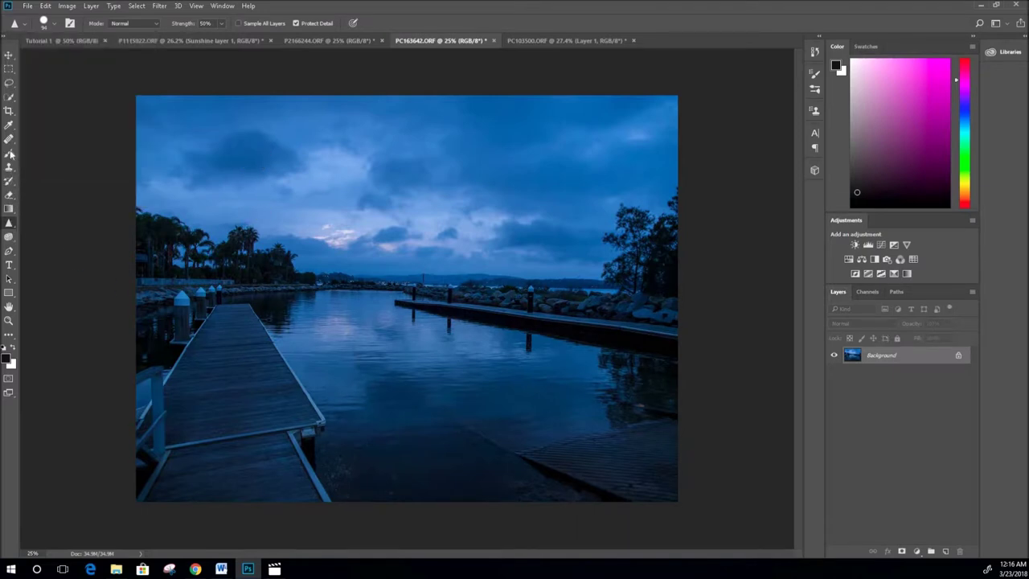
Handwrite the word "Brush" in black across the cloudy sky with the Brush tool
{"action": "left_click", "coordinate": [9, 154]}
{"action": "left_click", "coordinate": [229, 143]}
{"action": "left_click", "coordinate": [230, 199], "text": "shift"}
{"action": "mouse_move", "coordinate": [229, 144]}
{"action": "left_mouse_down"}
{"action": "mouse_move", "coordinate": [266, 202]}
{"action": "mouse_move", "coordinate": [216, 213]}
{"action": "left_mouse_up"}
{"action": "mouse_move", "coordinate": [284, 213]}
{"action": "left_mouse_down"}
{"action": "mouse_move", "coordinate": [297, 184]}
{"action": "mouse_move", "coordinate": [362, 205]}
{"action": "left_mouse_up"}
{"action": "mouse_move", "coordinate": [381, 146]}
{"action": "left_mouse_down"}
{"action": "mouse_move", "coordinate": [346, 232]}
{"action": "mouse_move", "coordinate": [437, 213]}
{"action": "left_mouse_up"}
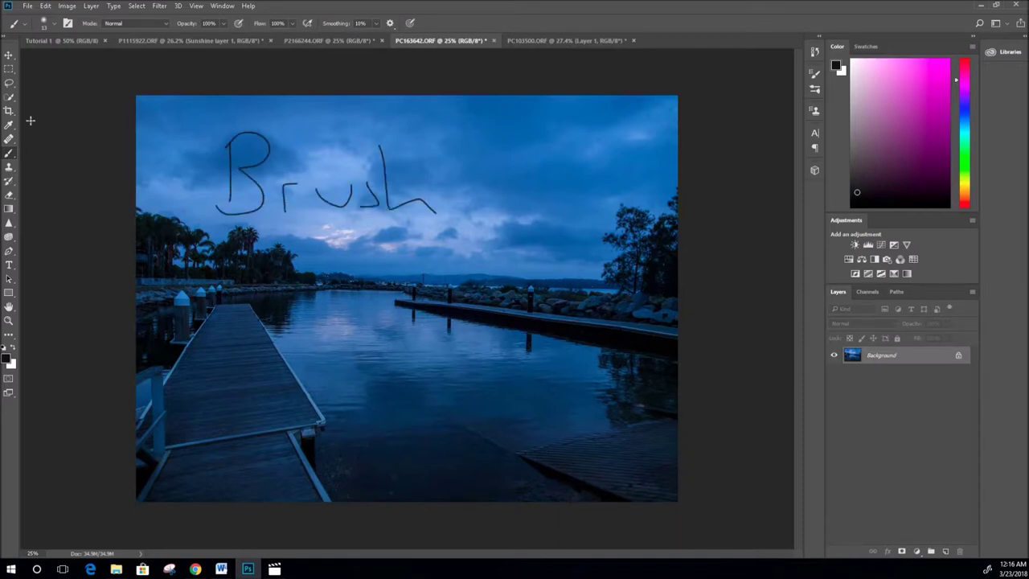
Look through the Healing Brush, Eyedropper and Brush tool variants, and preview the Pencil tool
{"action": "left_click", "coordinate": [9, 139]}
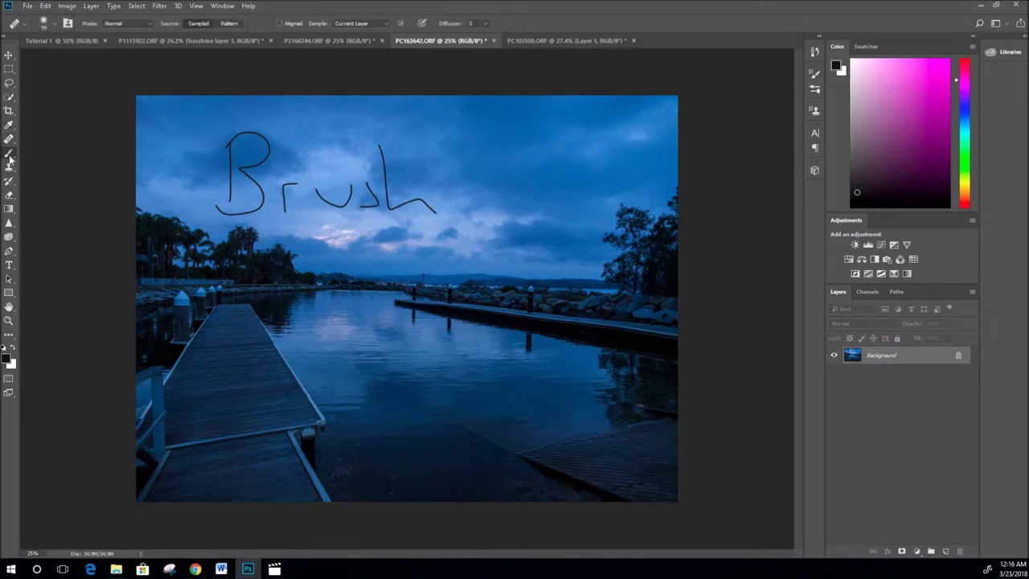
{"action": "left_click", "coordinate": [9, 153]}
{"action": "left_click", "coordinate": [8, 126]}
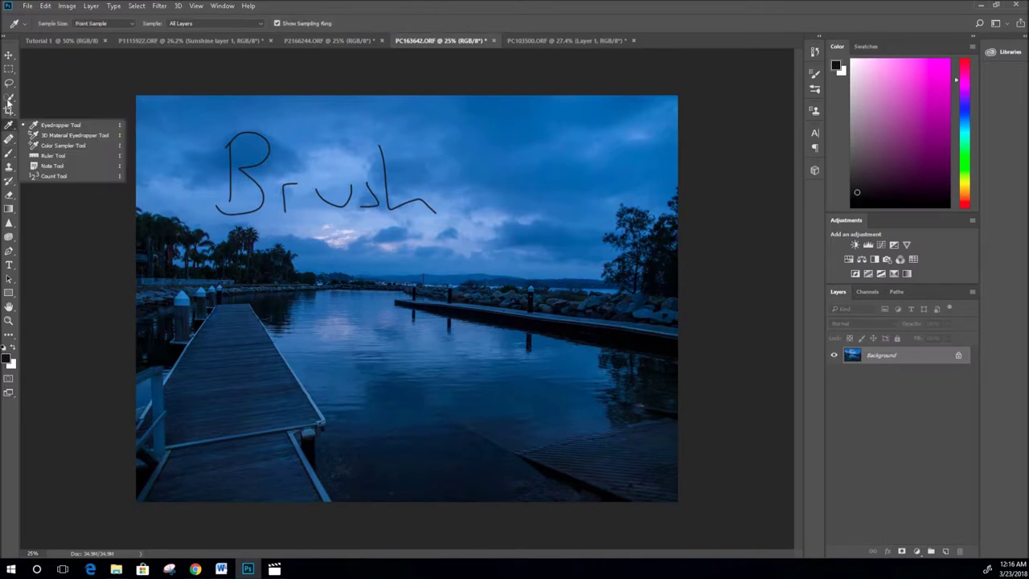
{"action": "left_click", "coordinate": [9, 157]}
{"action": "right_click", "coordinate": [9, 158]}
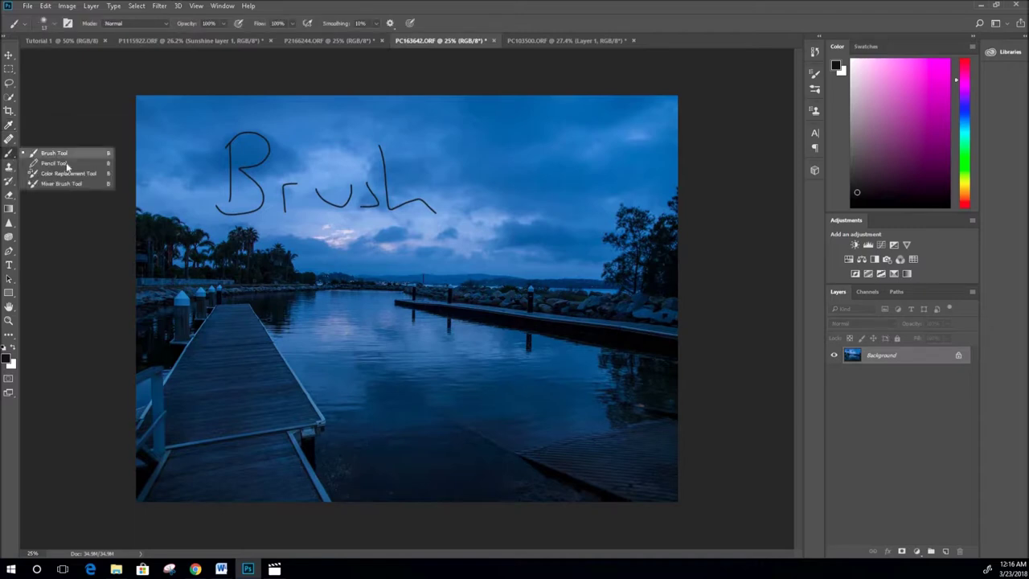
{"action": "left_click", "coordinate": [64, 164]}
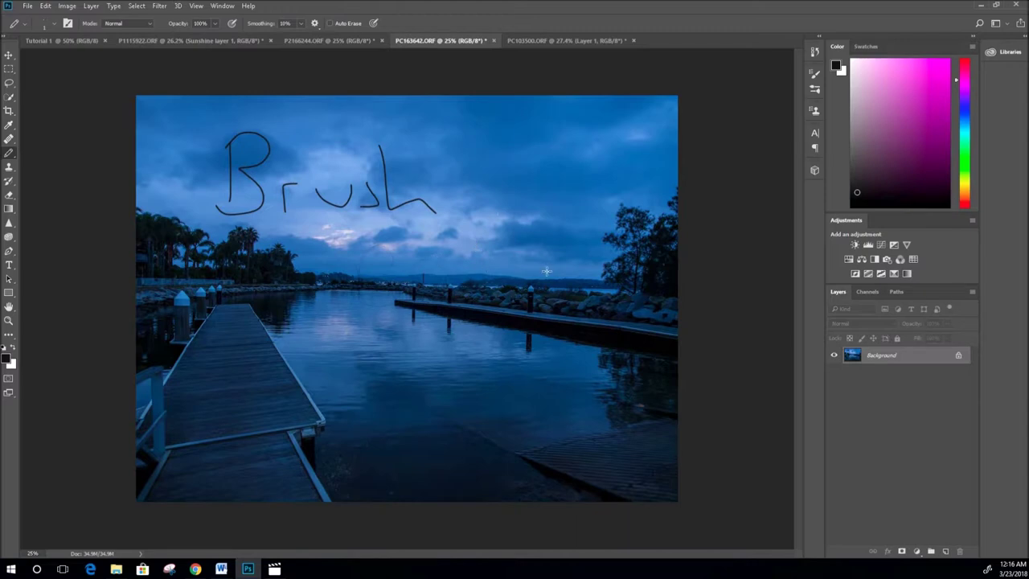
Try freehand loops over the sky with the Color Replacement tool in Color mode, and preview the Mixer Brush tool
{"action": "right_click", "coordinate": [9, 156]}
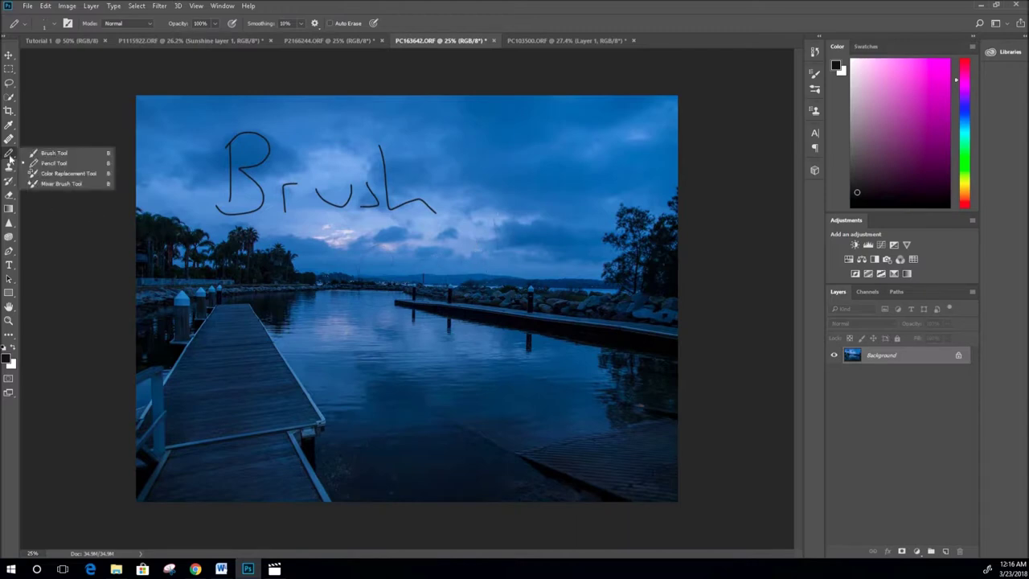
{"action": "left_click", "coordinate": [65, 175]}
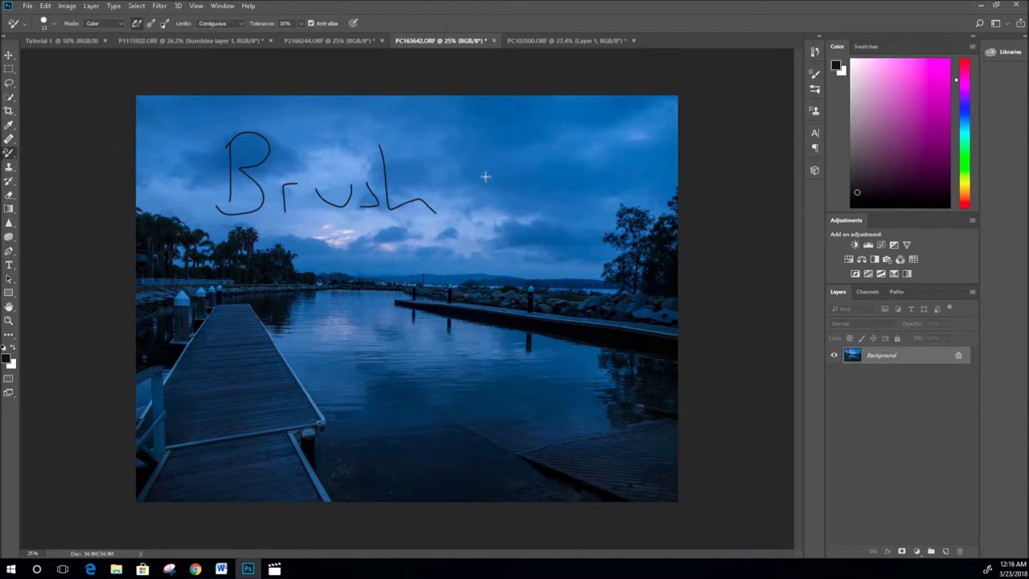
{"action": "mouse_move", "coordinate": [496, 224]}
{"action": "left_mouse_down"}
{"action": "mouse_move", "coordinate": [537, 153]}
{"action": "mouse_move", "coordinate": [559, 248]}
{"action": "mouse_move", "coordinate": [447, 283]}
{"action": "mouse_move", "coordinate": [596, 238]}
{"action": "left_mouse_up"}
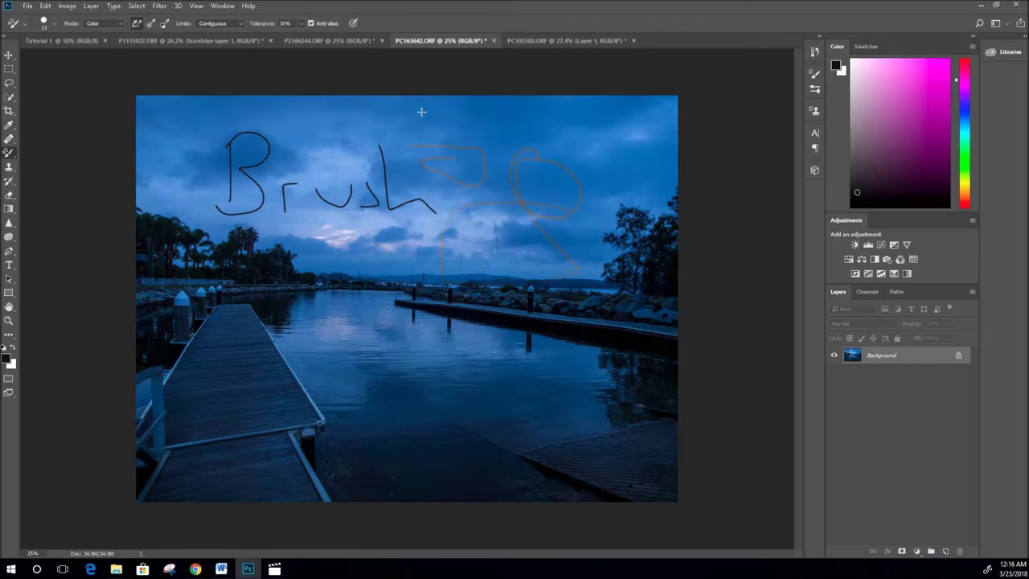
{"action": "right_click", "coordinate": [8, 153]}
{"action": "left_click", "coordinate": [68, 186]}
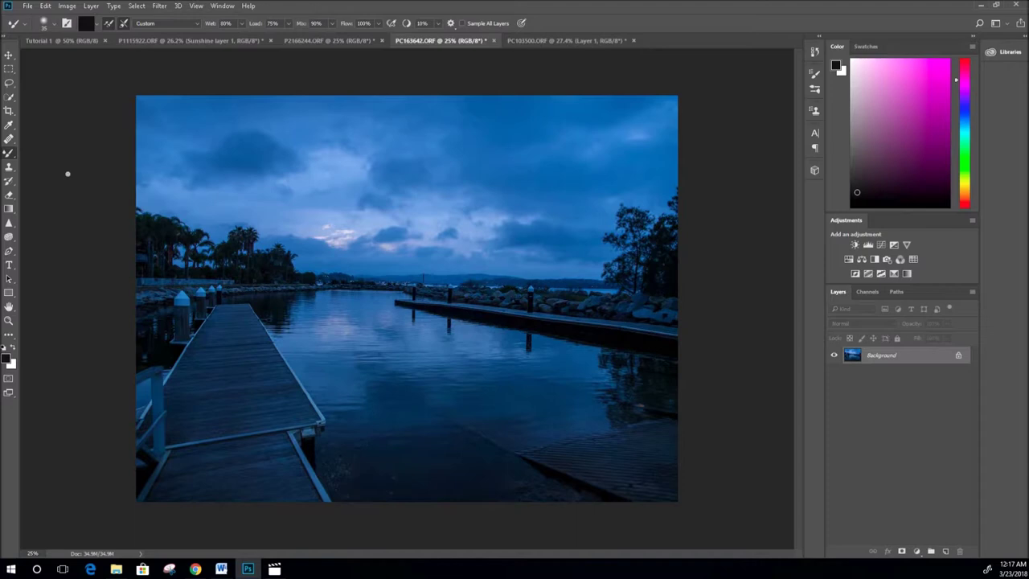
Switch to the blank Tutorial 1 document and activate the Gradient tool
{"action": "left_click", "coordinate": [61, 42]}
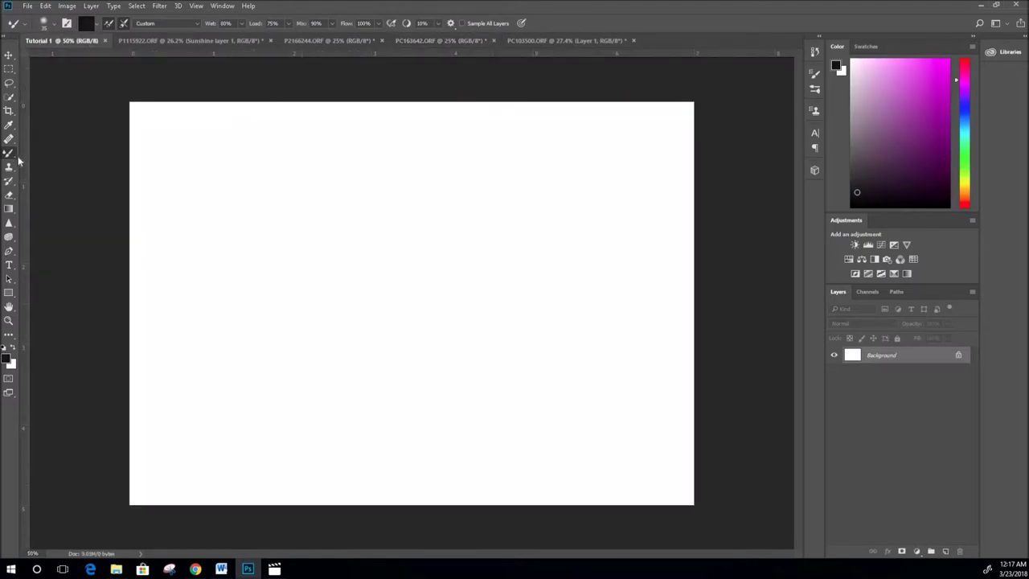
{"action": "left_click", "coordinate": [9, 209]}
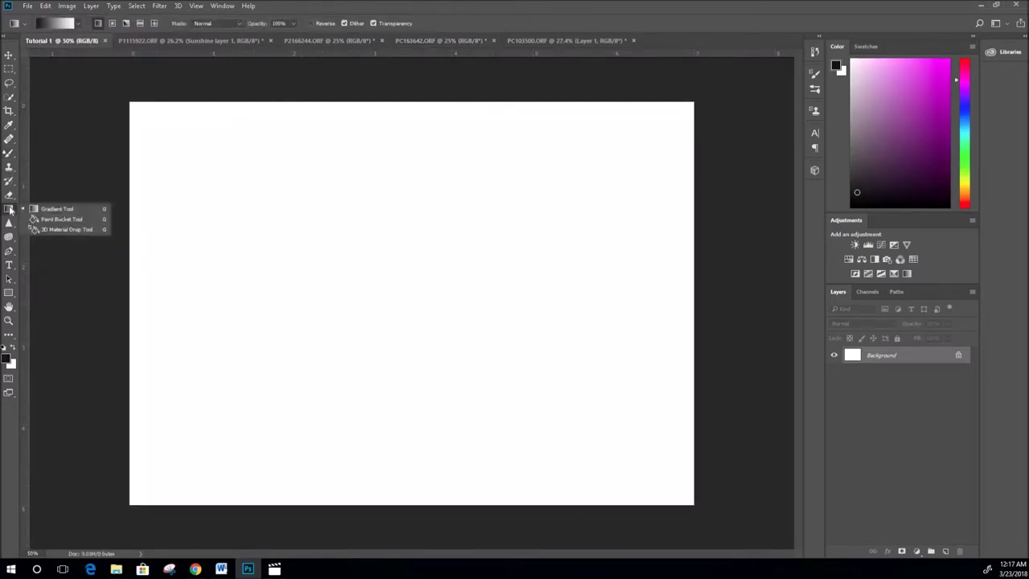
{"action": "left_click", "coordinate": [50, 210]}
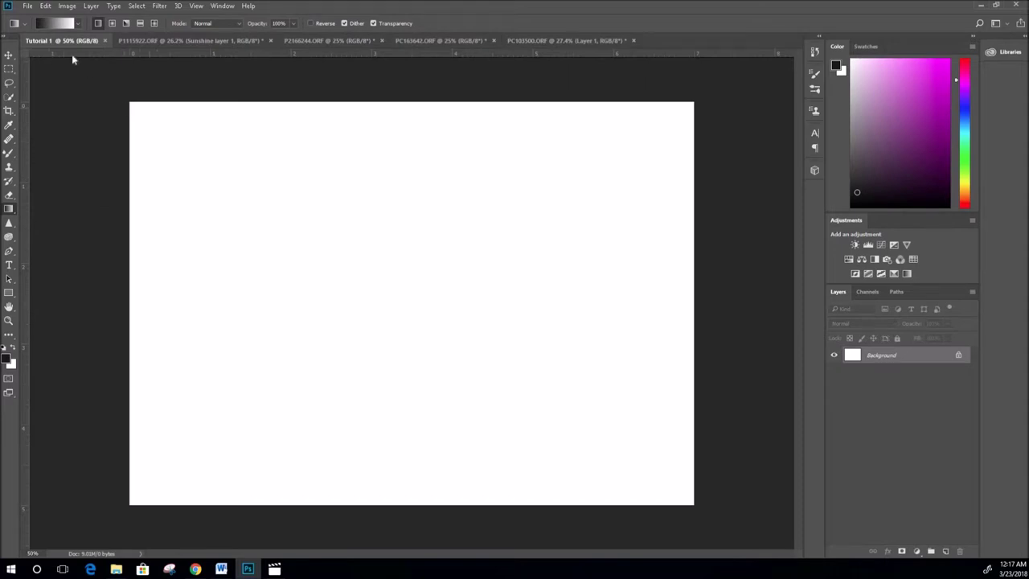
Fill the white canvas with a diagonal black-to-white linear gradient running toward the lower right corner
{"action": "left_click", "coordinate": [112, 24]}
{"action": "left_click", "coordinate": [126, 24]}
{"action": "left_click", "coordinate": [98, 24]}
{"action": "left_click_drag", "start_coordinate": [271, 231], "coordinate": [678, 486]}
Try a black-to-white radial gradient left of the canvas centre, and an angle gradient starting near the upper left corner
{"action": "left_click", "coordinate": [112, 23]}
{"action": "left_click_drag", "start_coordinate": [346, 335], "coordinate": [495, 240]}
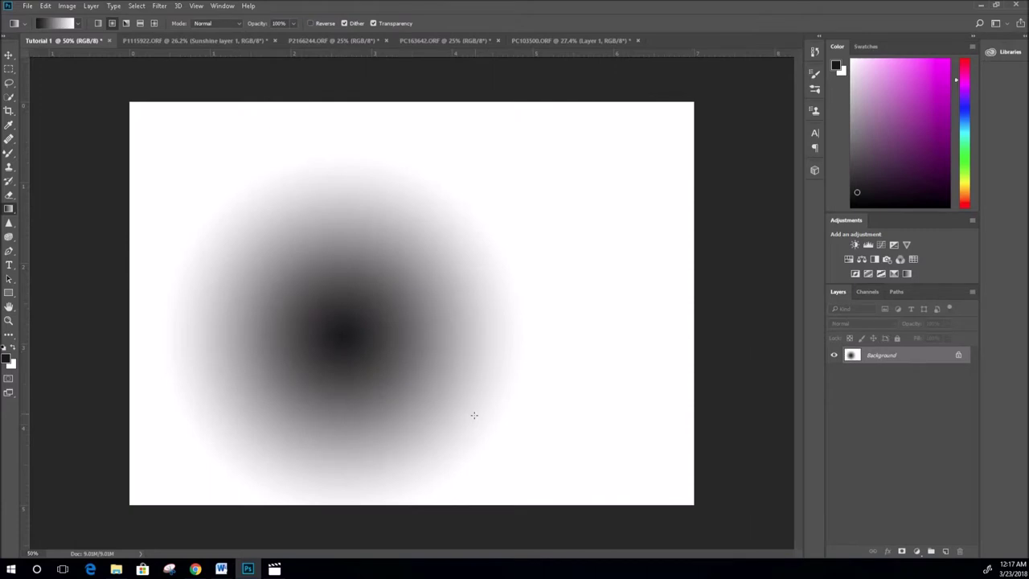
{"action": "left_click", "coordinate": [125, 23]}
{"action": "left_click_drag", "start_coordinate": [194, 117], "coordinate": [616, 411]}
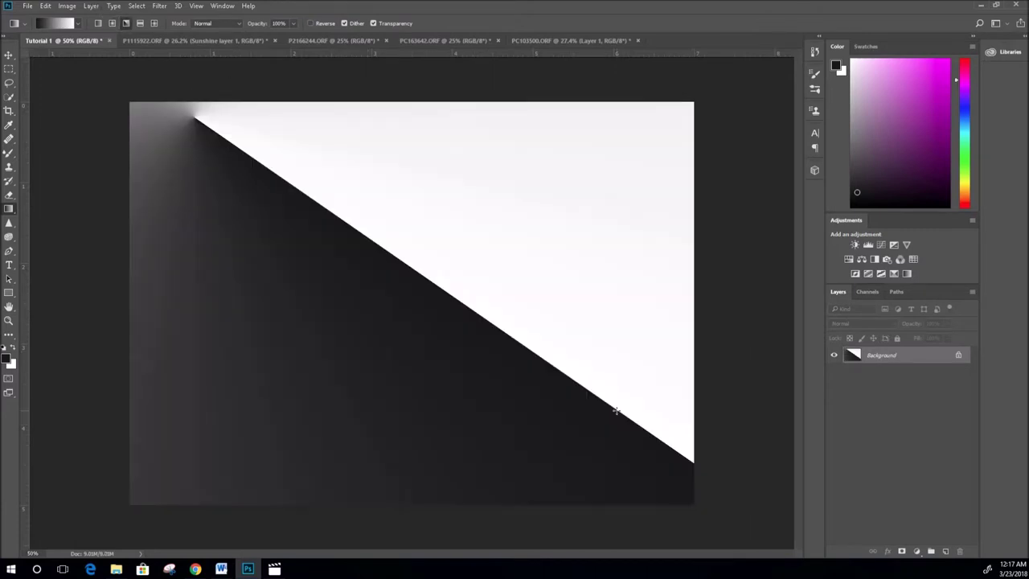
Try a diagonal black-to-white reflected gradient, and a diamond gradient centred in the upper left part of the canvas
{"action": "left_click", "coordinate": [142, 24]}
{"action": "left_click_drag", "start_coordinate": [273, 198], "coordinate": [668, 384]}
{"action": "left_click", "coordinate": [153, 23]}
{"action": "left_click_drag", "start_coordinate": [330, 224], "coordinate": [593, 432]}
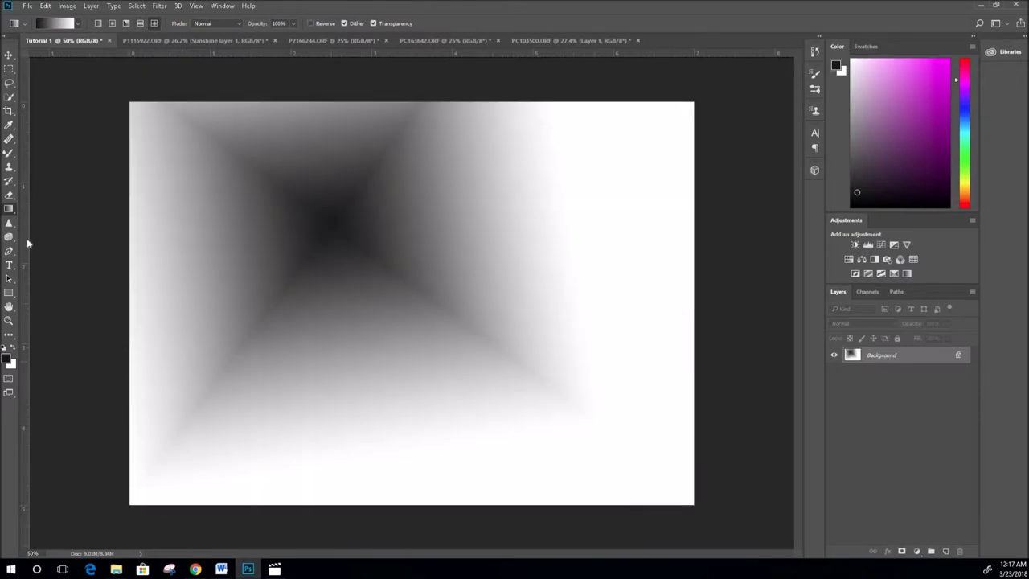
Choose the red-to-green gradient preset and try diamond gradients of different sizes on the canvas
{"action": "left_click", "coordinate": [78, 23]}
{"action": "left_click", "coordinate": [75, 46]}
{"action": "left_click_drag", "start_coordinate": [287, 240], "coordinate": [578, 413]}
{"action": "left_click_drag", "start_coordinate": [402, 310], "coordinate": [356, 266]}
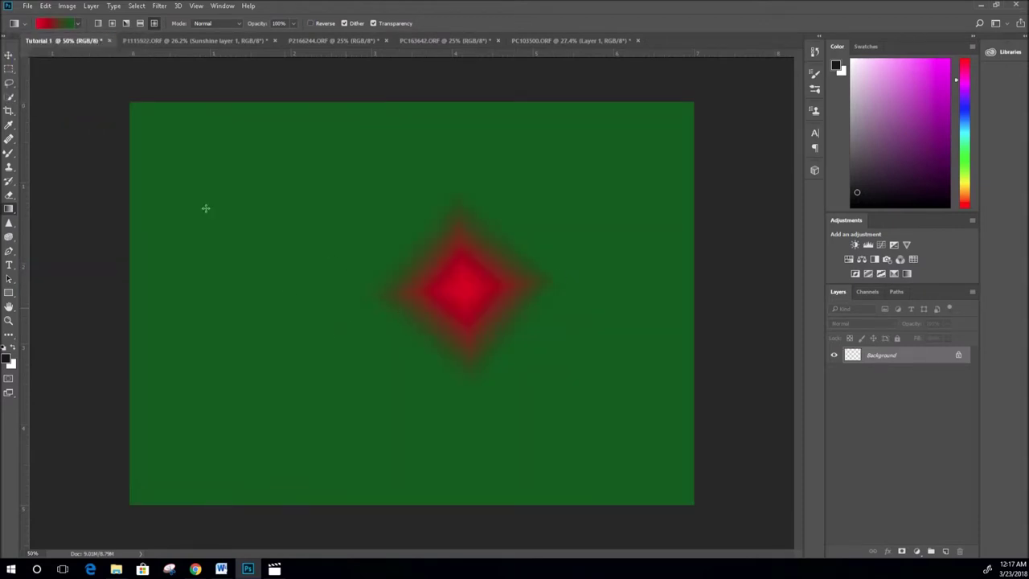
Choose the rainbow gradient preset and apply it as a diamond gradient from the lower left to the upper right corner
{"action": "left_click", "coordinate": [79, 25]}
{"action": "left_click", "coordinate": [24, 81]}
{"action": "left_click_drag", "start_coordinate": [144, 495], "coordinate": [662, 115]}
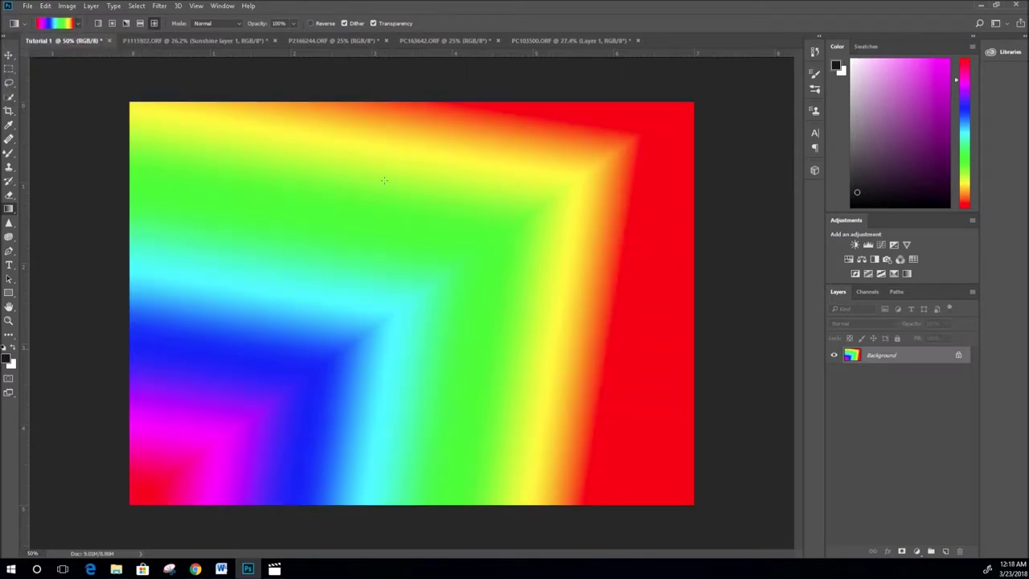
Apply the rainbow as linear gradients in several directions and lengths, ending with a diagonal from upper left to lower right
{"action": "left_click_drag", "start_coordinate": [383, 180], "coordinate": [391, 355]}
{"action": "left_click_drag", "start_coordinate": [335, 231], "coordinate": [631, 455]}
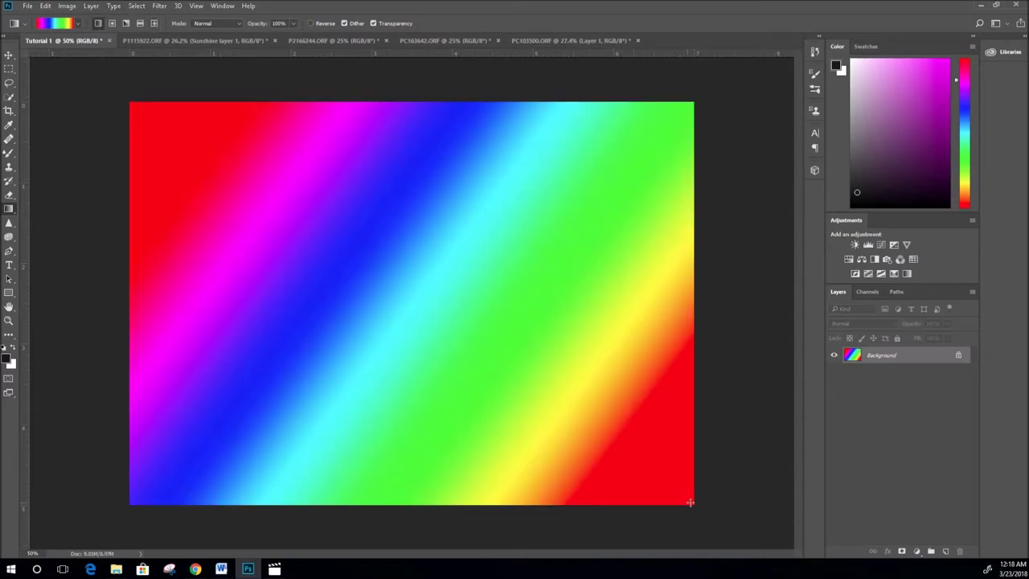
{"action": "left_click_drag", "start_coordinate": [689, 502], "coordinate": [132, 104]}
{"action": "left_click_drag", "start_coordinate": [370, 102], "coordinate": [368, 499]}
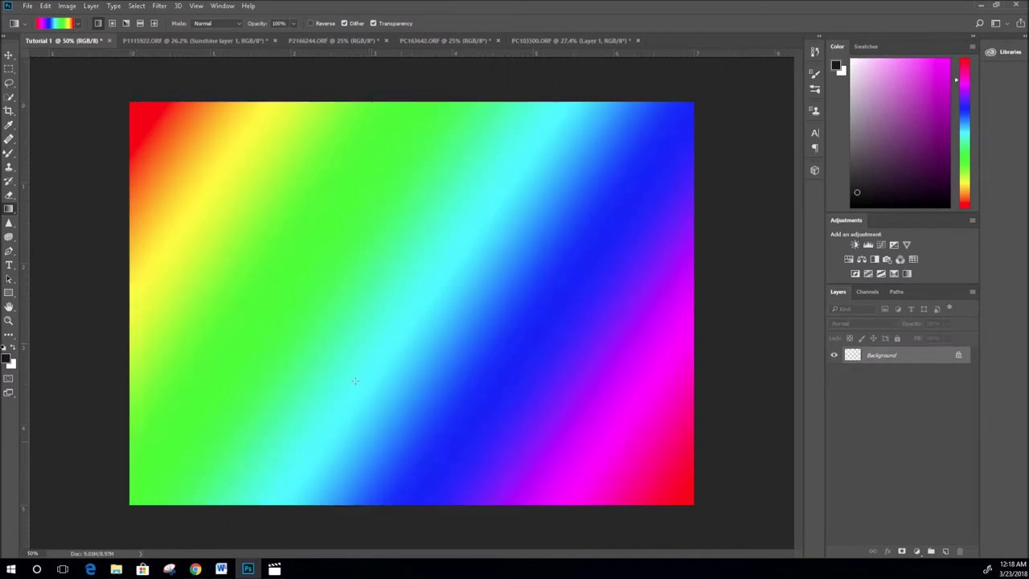
{"action": "left_click_drag", "start_coordinate": [294, 376], "coordinate": [391, 285]}
{"action": "left_click_drag", "start_coordinate": [527, 254], "coordinate": [502, 257]}
{"action": "left_click_drag", "start_coordinate": [137, 122], "coordinate": [712, 377]}
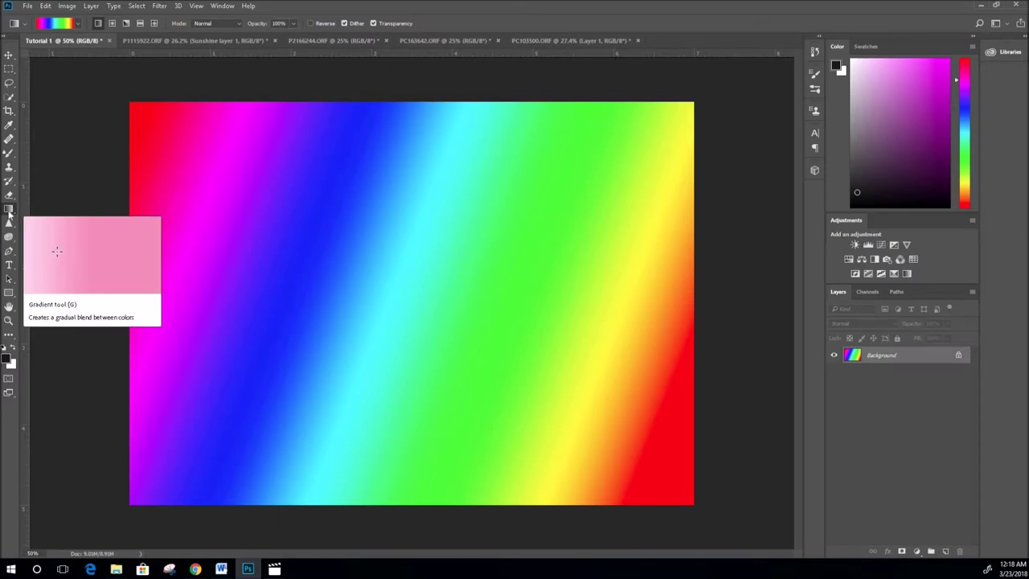
Fill several colour bands across the rainbow gradient with black using the Paint Bucket tool at tolerance 32
{"action": "right_click", "coordinate": [10, 210]}
{"action": "left_click", "coordinate": [63, 220]}
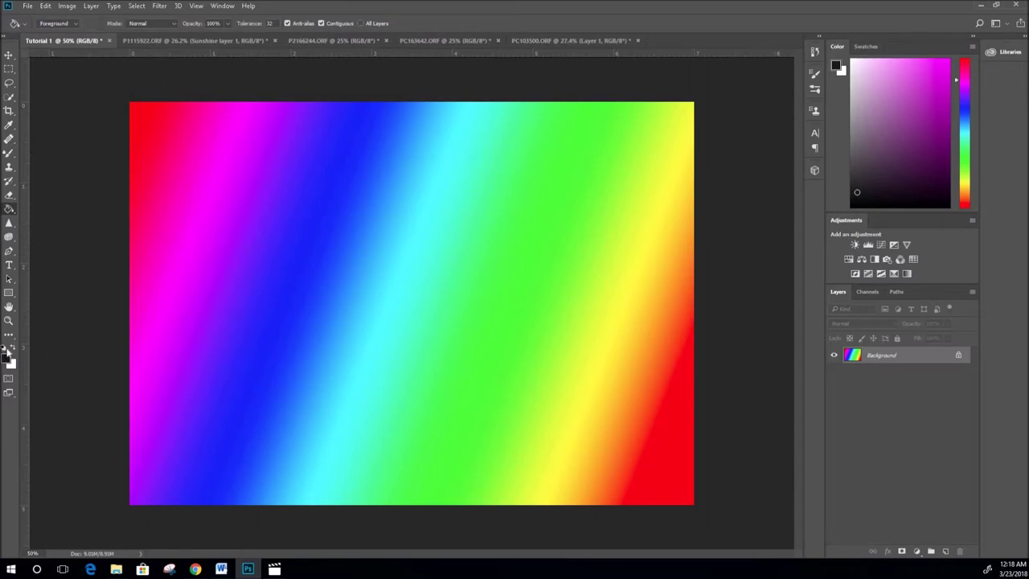
{"action": "left_click", "coordinate": [409, 223]}
{"action": "left_click", "coordinate": [542, 315]}
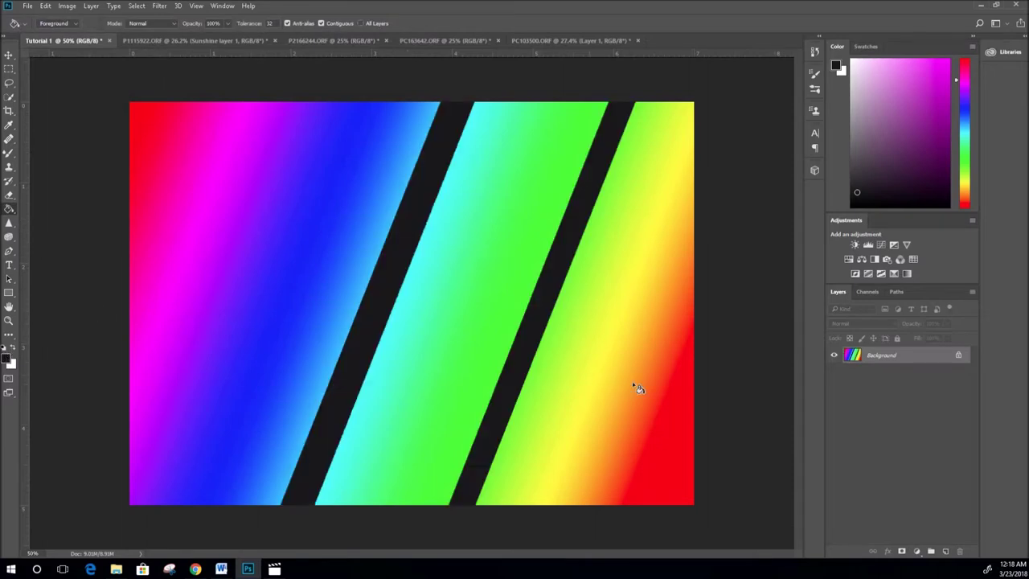
{"action": "left_click", "coordinate": [635, 389]}
{"action": "left_click", "coordinate": [672, 428]}
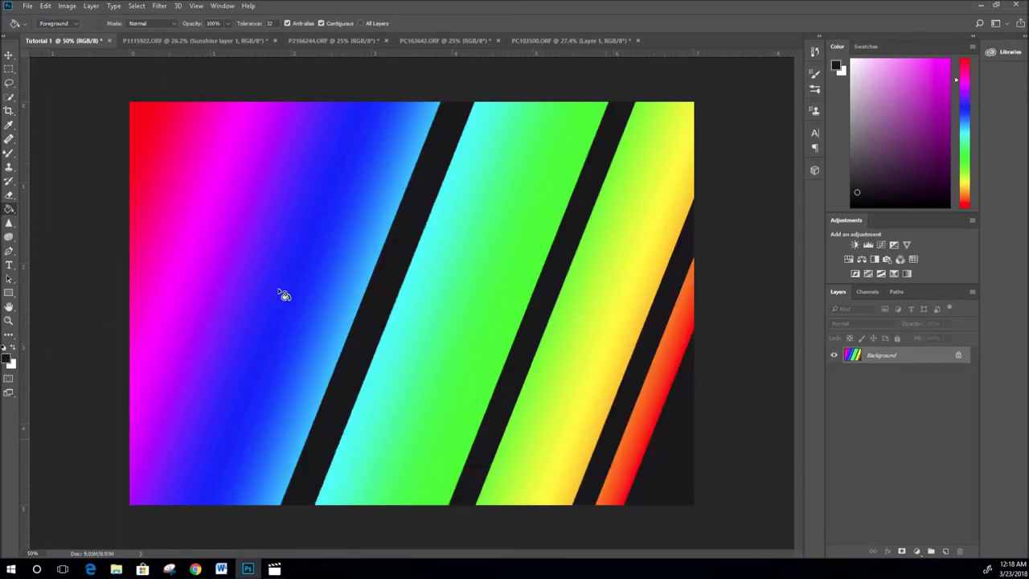
{"action": "left_click", "coordinate": [161, 170]}
{"action": "left_click", "coordinate": [218, 237]}
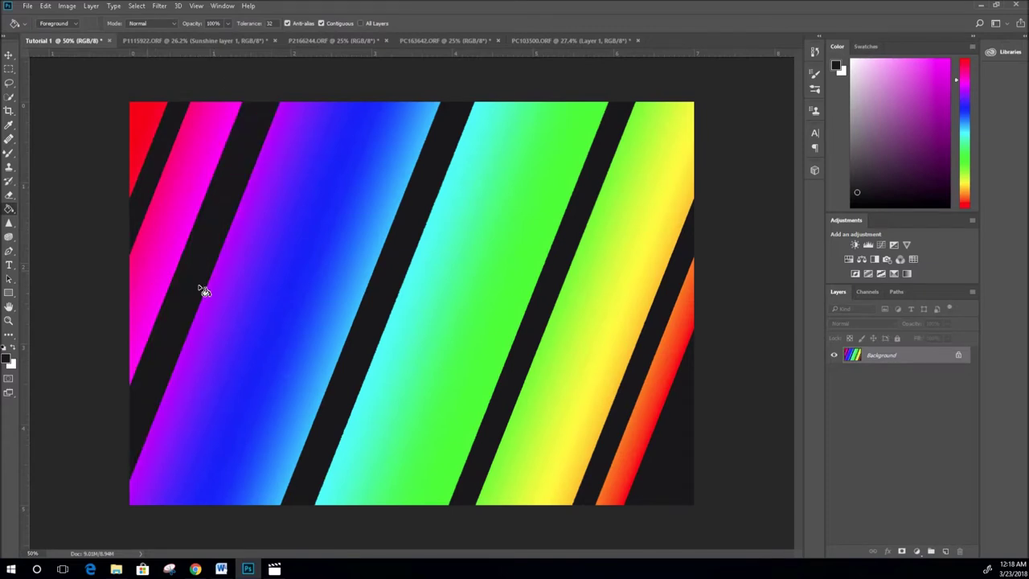
Preview the 3D Material Drop tool over the striped rainbow canvas
{"action": "right_click", "coordinate": [9, 208]}
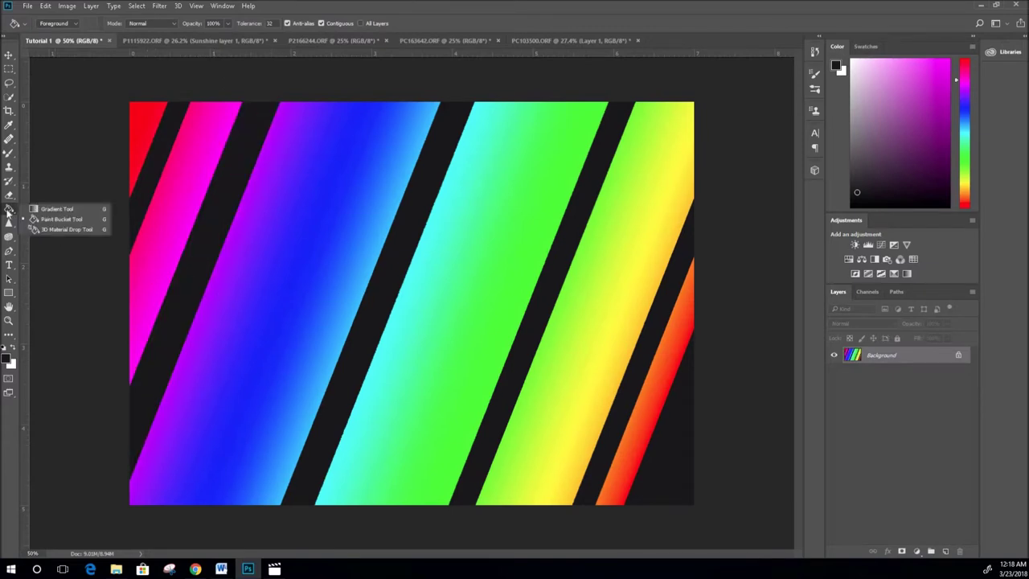
{"action": "left_click", "coordinate": [50, 231]}
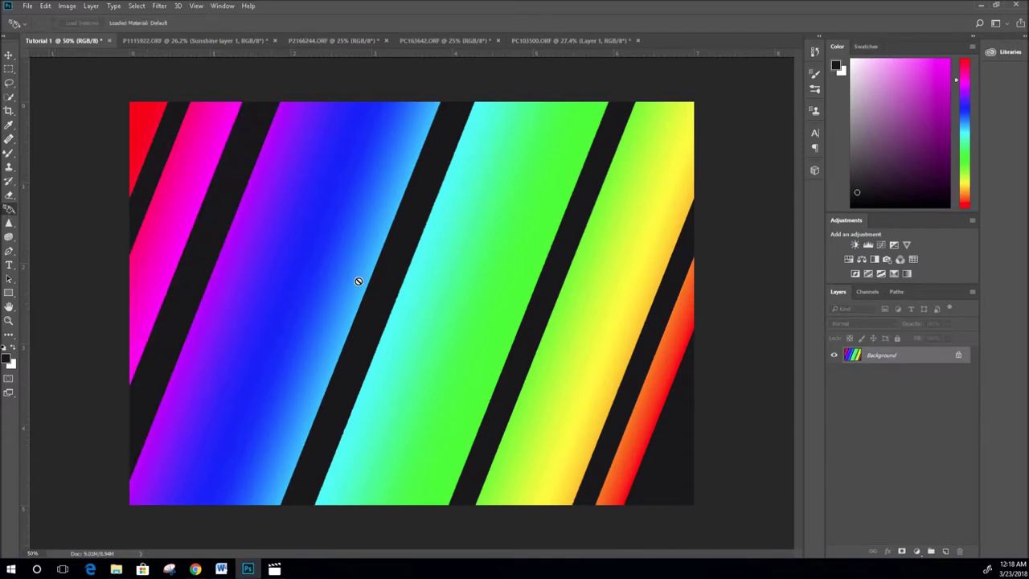
{"action": "right_click", "coordinate": [10, 227]}
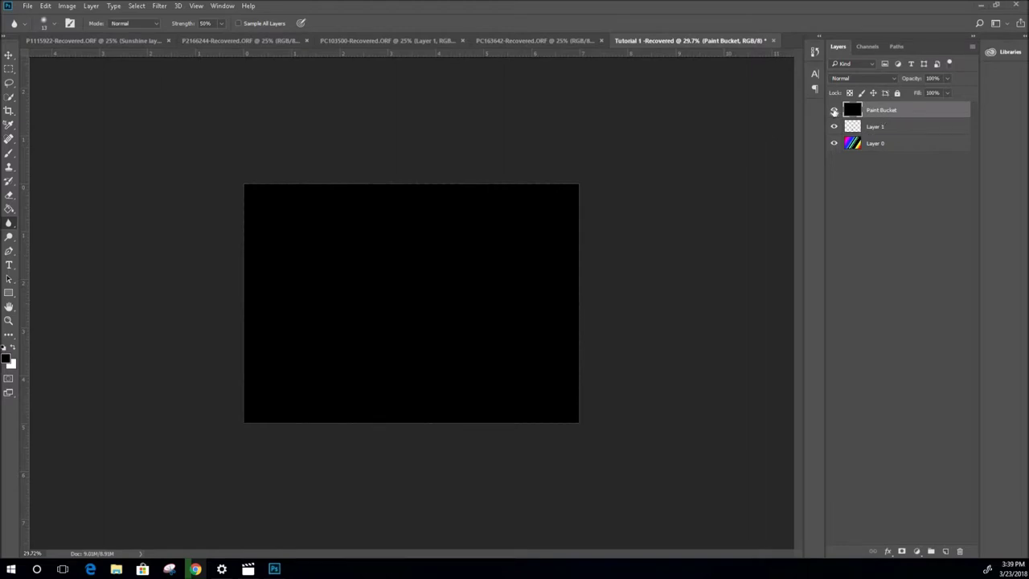
Hide the Paint Bucket layer and fill a blue band and the red corner of Layer 0 with black using the Paint Bucket tool
{"action": "left_click", "coordinate": [834, 111]}
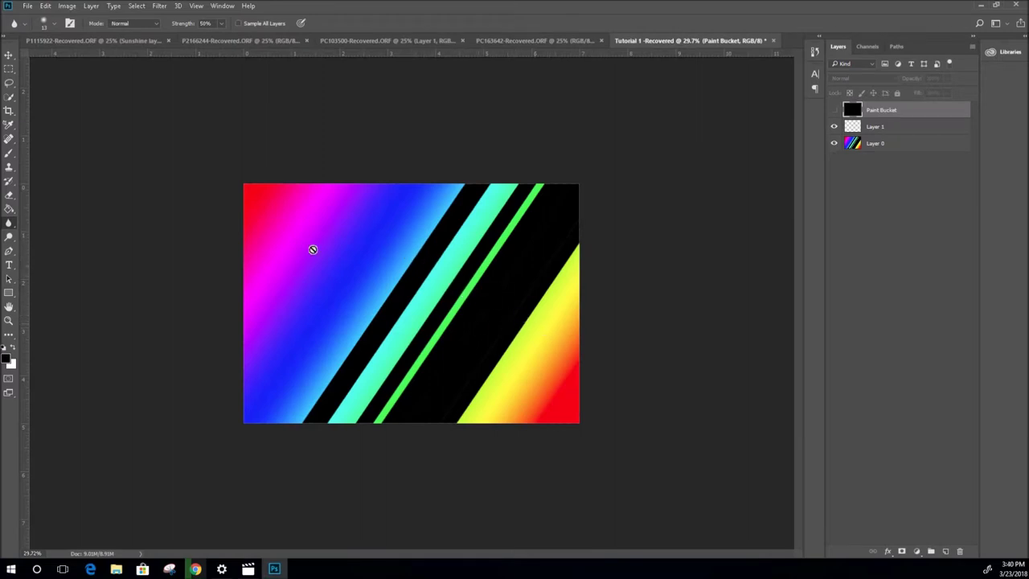
{"action": "right_click", "coordinate": [10, 209]}
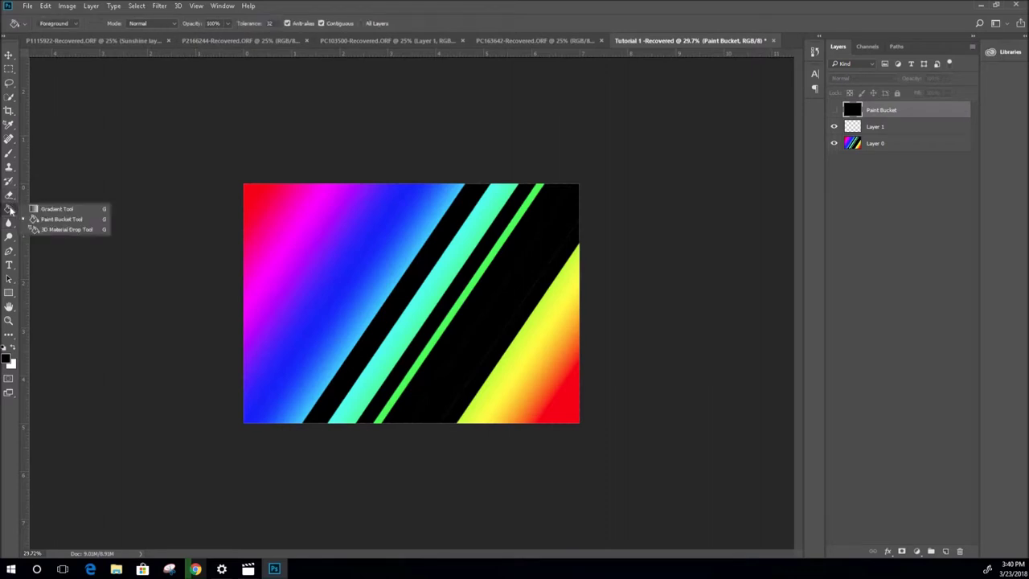
{"action": "left_click", "coordinate": [73, 219]}
{"action": "left_click", "coordinate": [361, 287]}
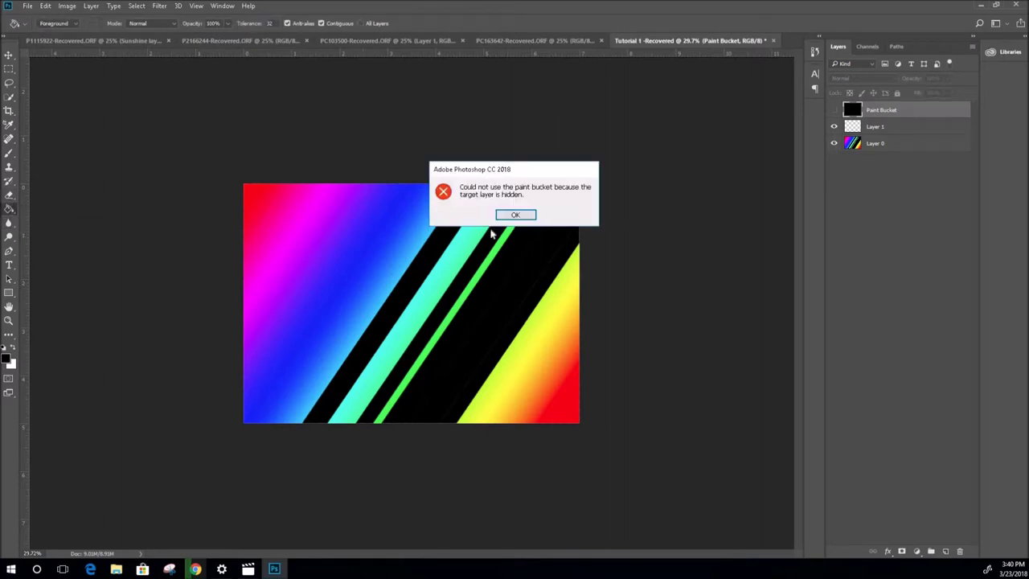
{"action": "left_click", "coordinate": [514, 215]}
{"action": "left_click", "coordinate": [858, 148]}
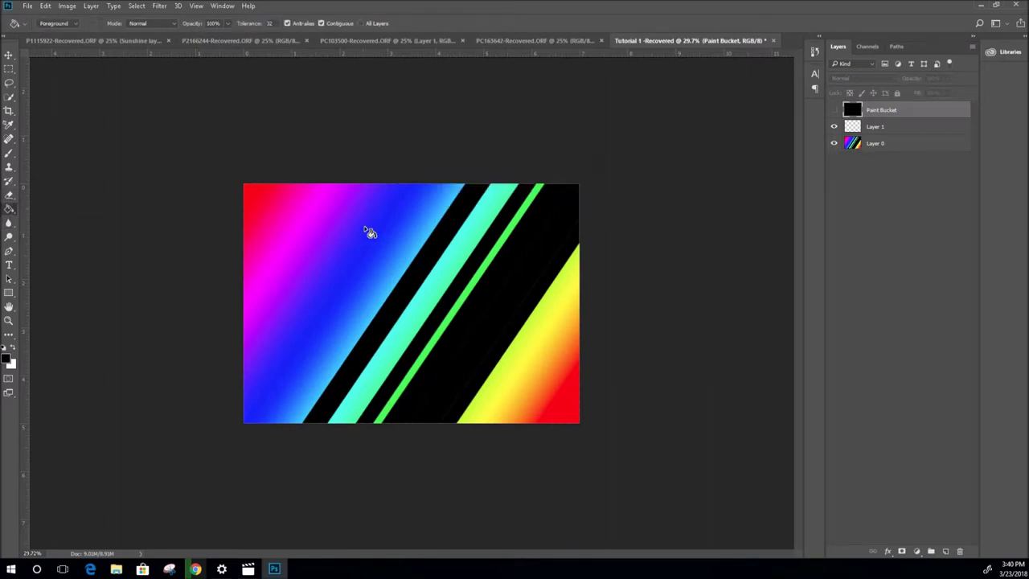
{"action": "left_click", "coordinate": [372, 243]}
{"action": "left_click", "coordinate": [262, 202]}
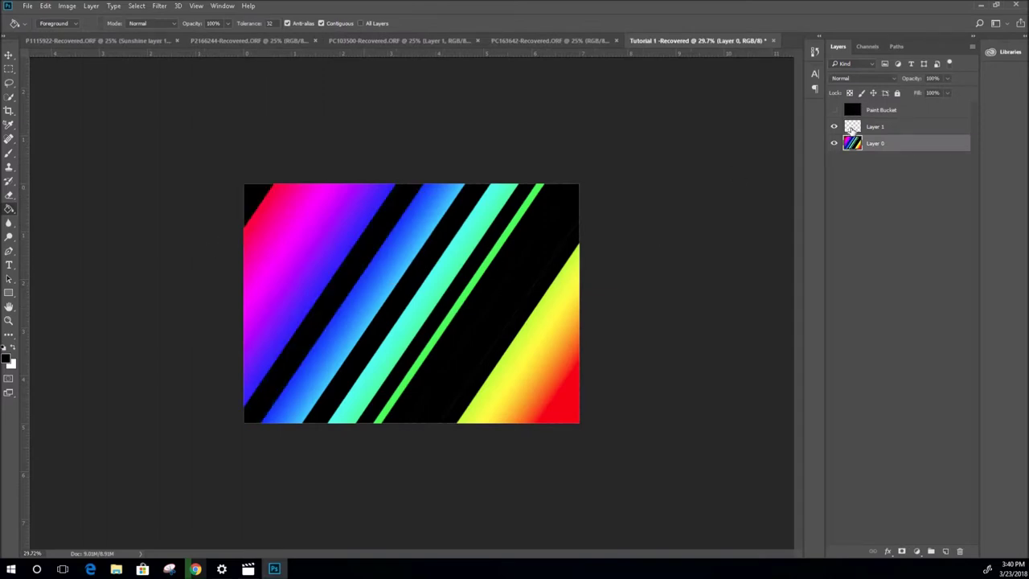
Select Layer 1 and look up the command for creating a new layer
{"action": "left_click", "coordinate": [852, 130]}
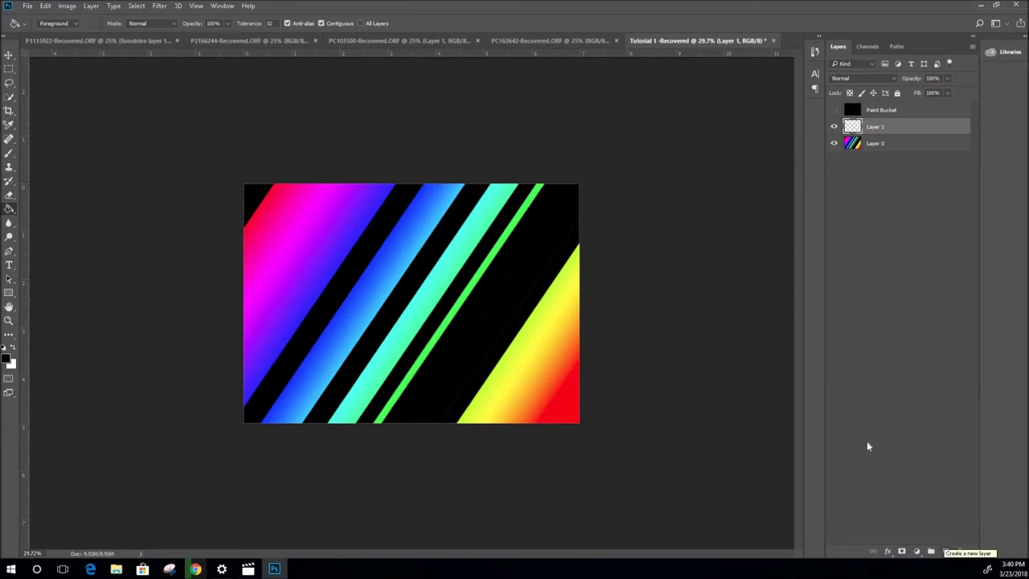
{"action": "left_click", "coordinate": [91, 7]}
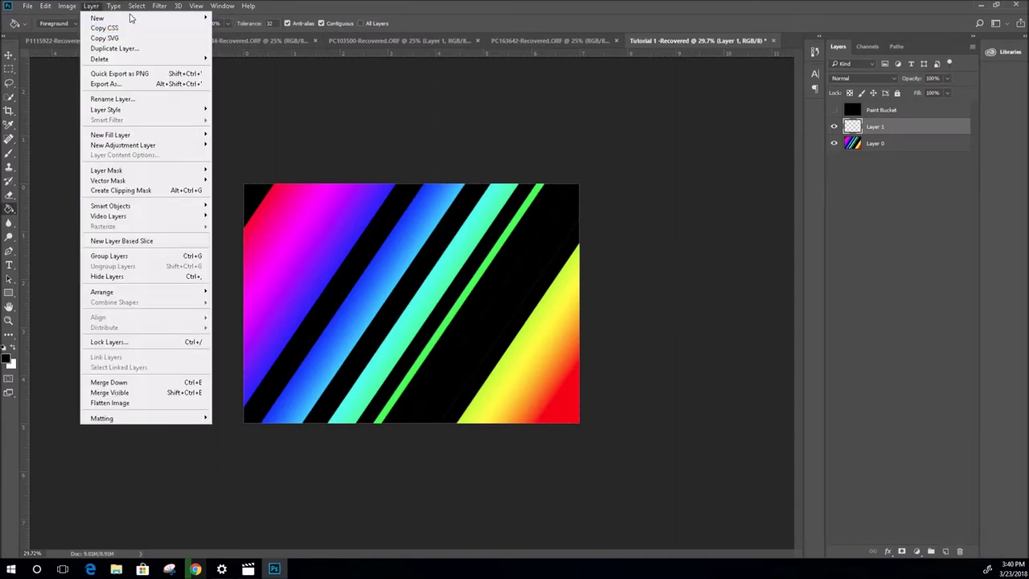
{"action": "mouse_move", "coordinate": [196, 19]}
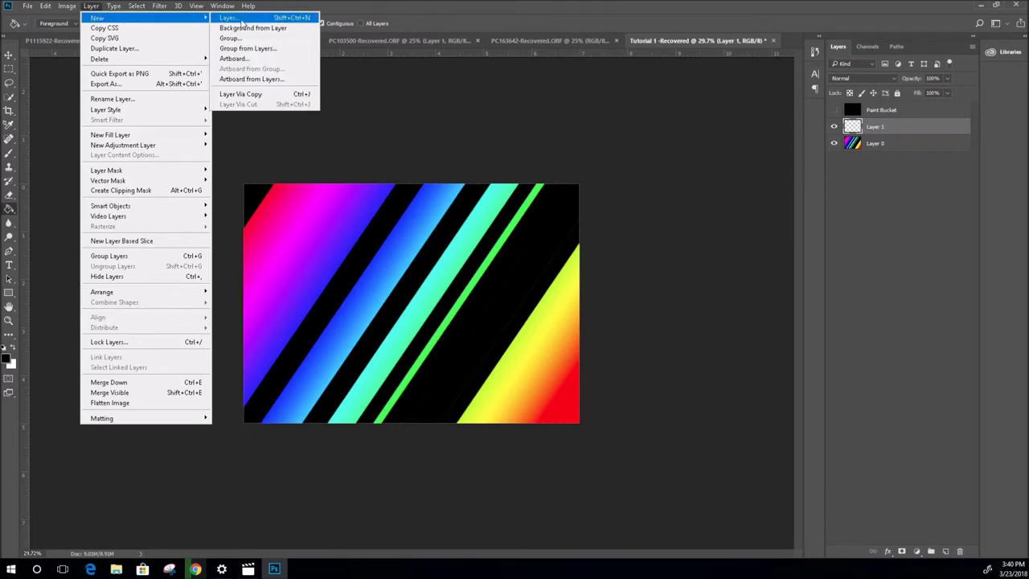
{"action": "left_click", "coordinate": [342, 236]}
{"action": "left_click", "coordinate": [346, 235]}
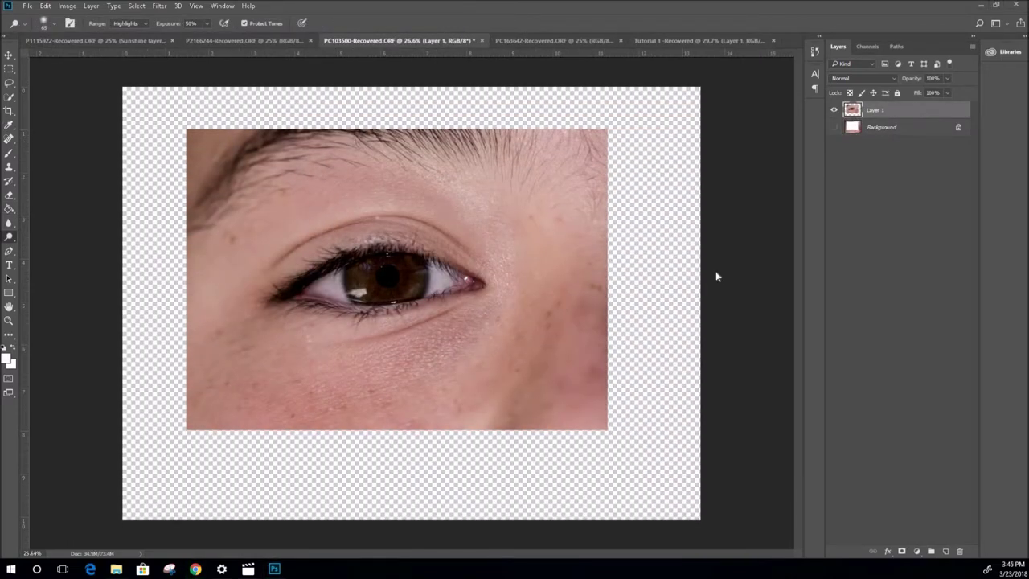
Lighten a patch of skin below the inner eye corner with the Dodge tool, using the Midtones range at 50% exposure
{"action": "right_click", "coordinate": [8, 237]}
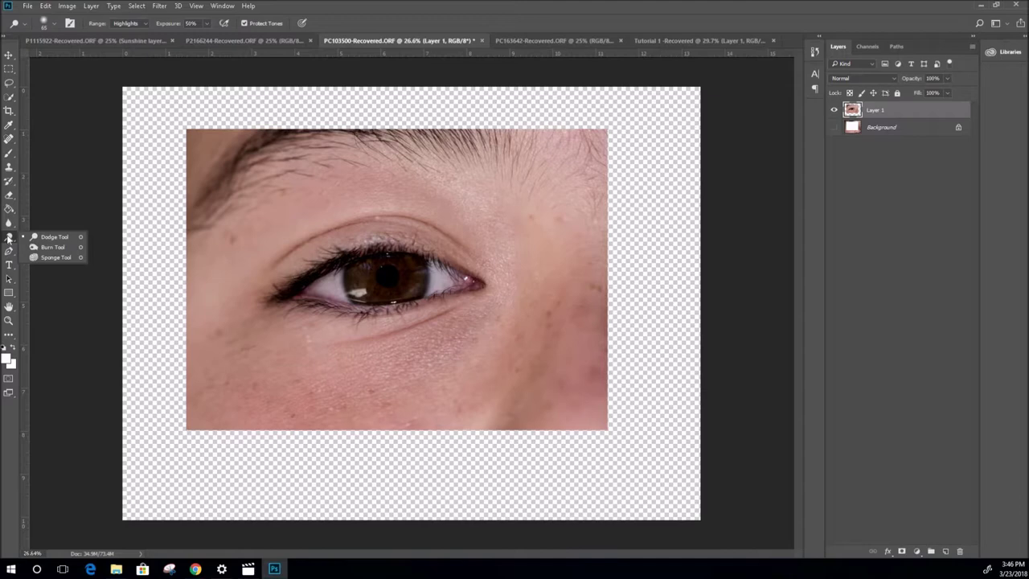
{"action": "left_click", "coordinate": [52, 236]}
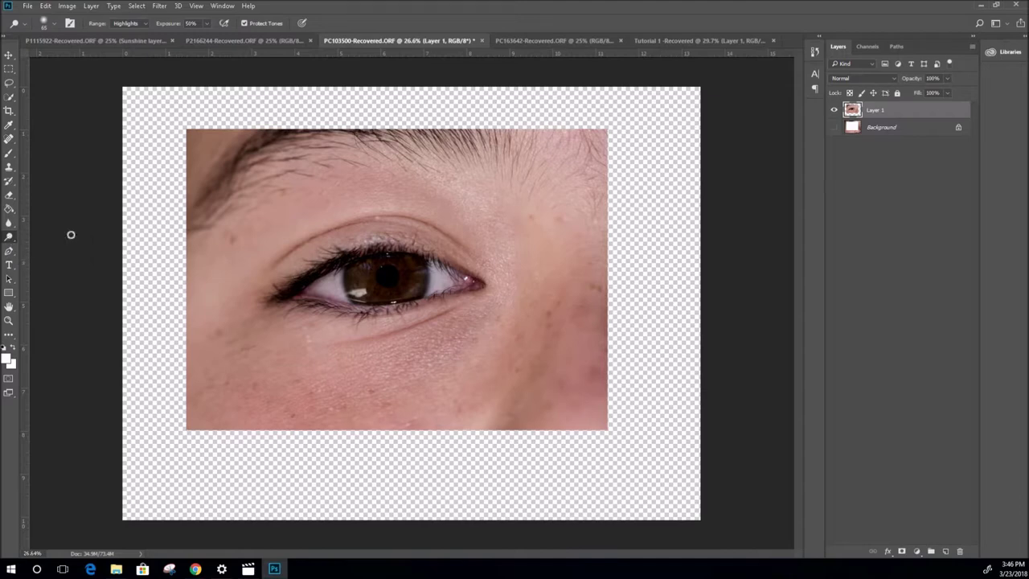
{"action": "left_click", "coordinate": [143, 26]}
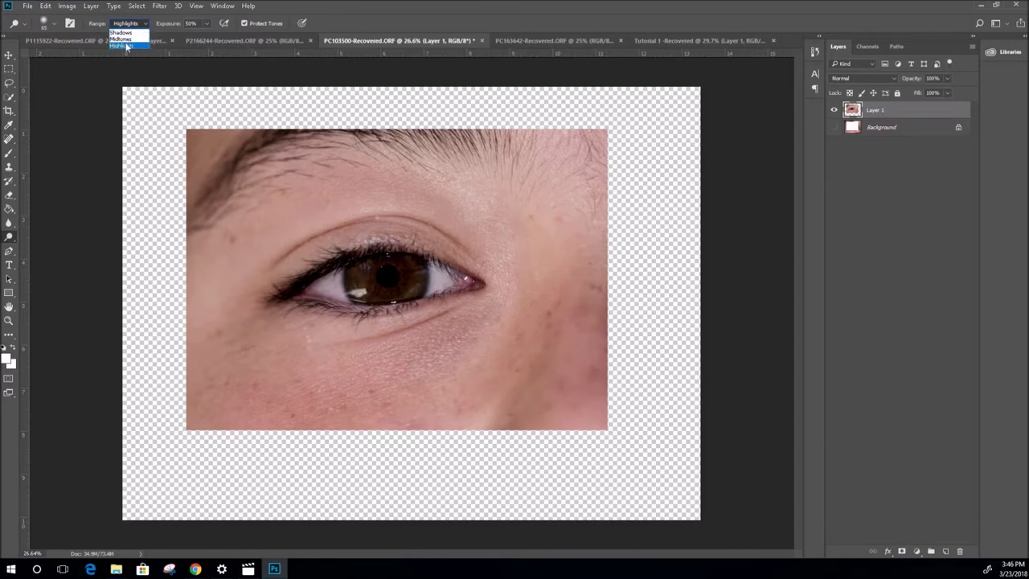
{"action": "left_click", "coordinate": [122, 39]}
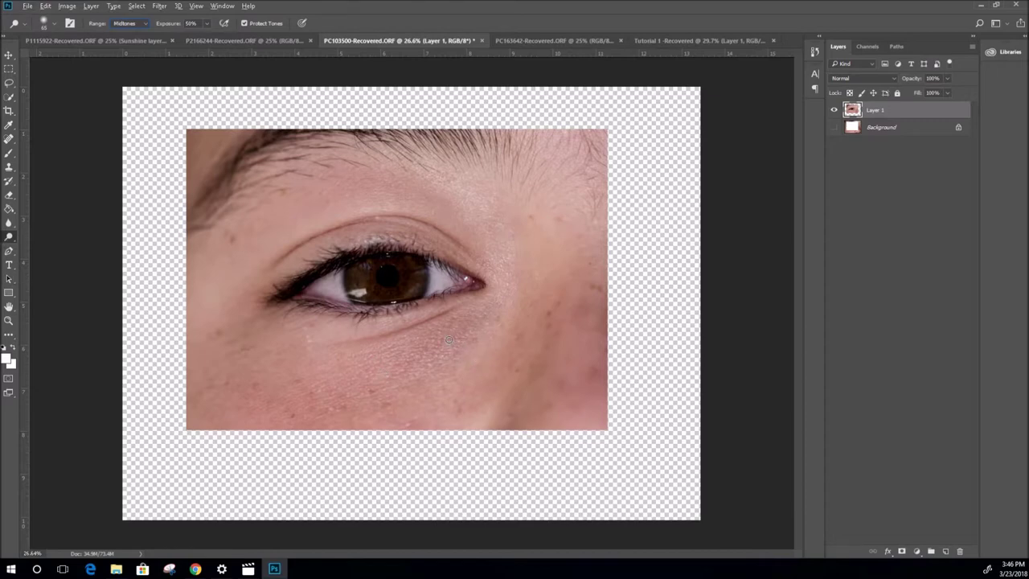
{"action": "scroll", "coordinate": [449, 341], "scroll_direction": "up", "scroll_amount": 5}
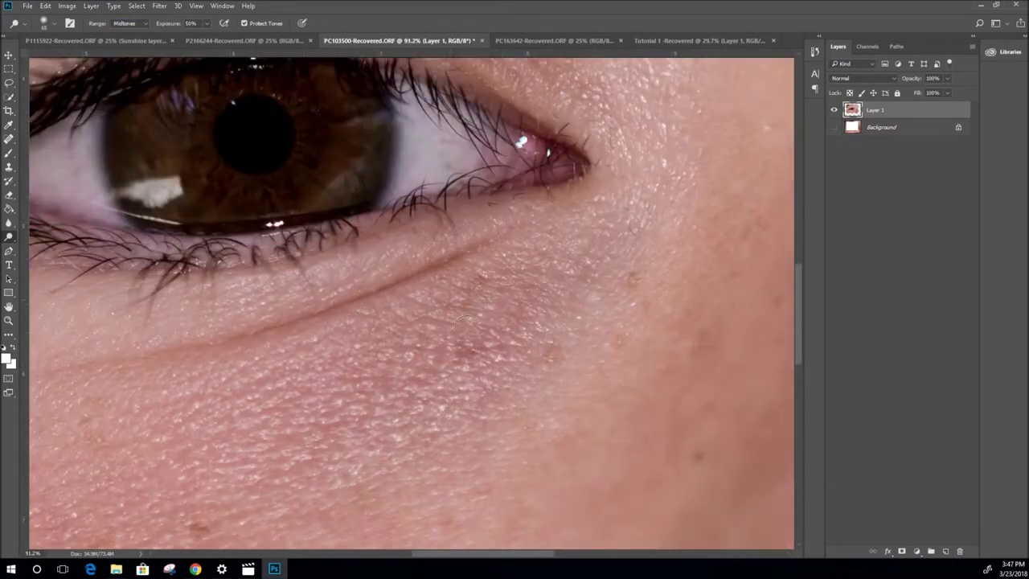
{"action": "mouse_move", "coordinate": [519, 272]}
{"action": "left_mouse_down"}
{"action": "mouse_move", "coordinate": [454, 378]}
{"action": "mouse_move", "coordinate": [507, 326]}
{"action": "mouse_move", "coordinate": [475, 386]}
{"action": "left_mouse_up"}
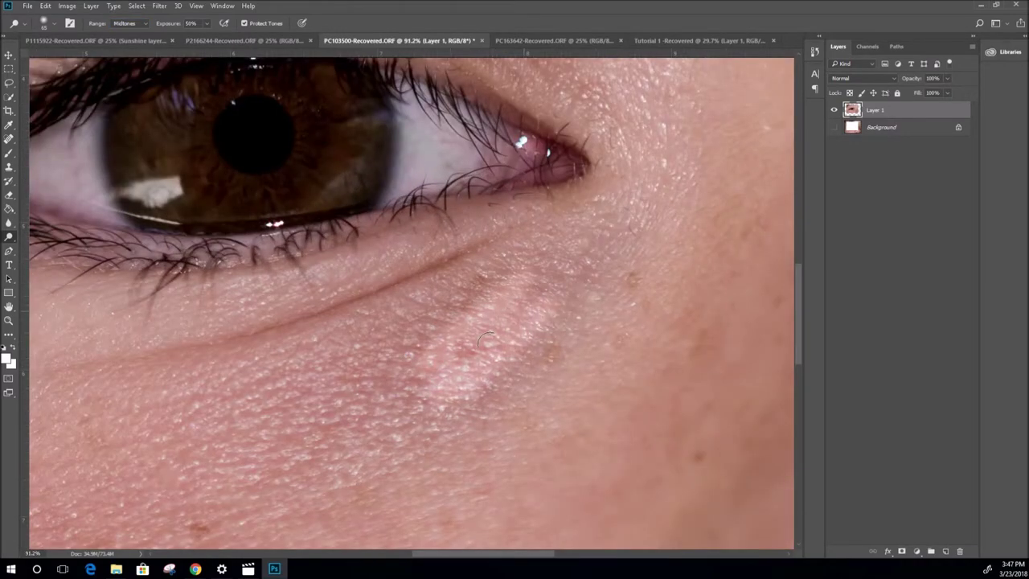
Switch the Dodge tool's range to Shadows
{"action": "left_click", "coordinate": [129, 23]}
{"action": "left_click", "coordinate": [125, 25]}
{"action": "left_click", "coordinate": [127, 22]}
{"action": "left_click", "coordinate": [125, 27]}
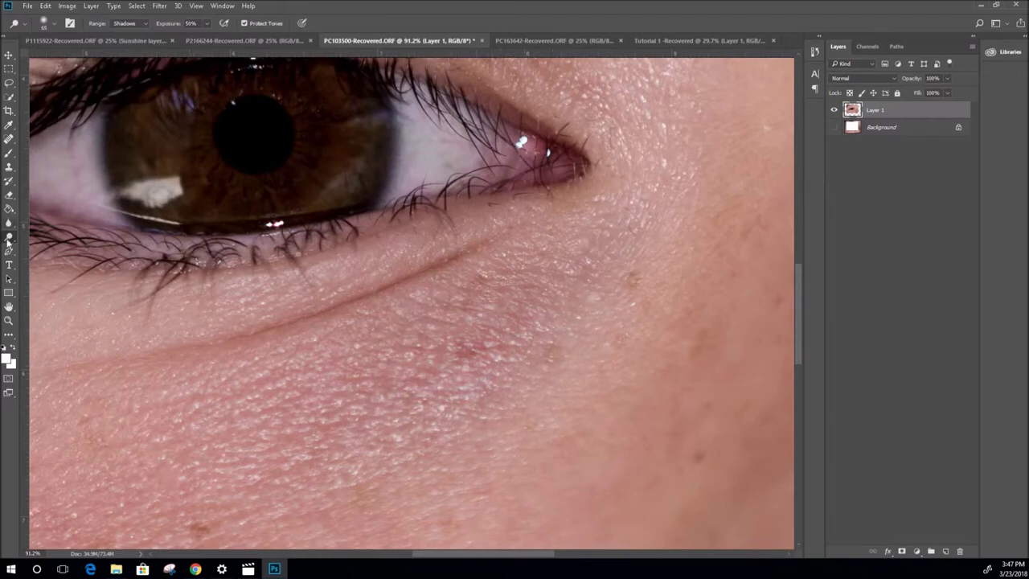
Darken a patch of skin below the eye with the Burn tool, using the Midtones range at 50% exposure
{"action": "right_click", "coordinate": [9, 236]}
{"action": "left_click", "coordinate": [62, 247]}
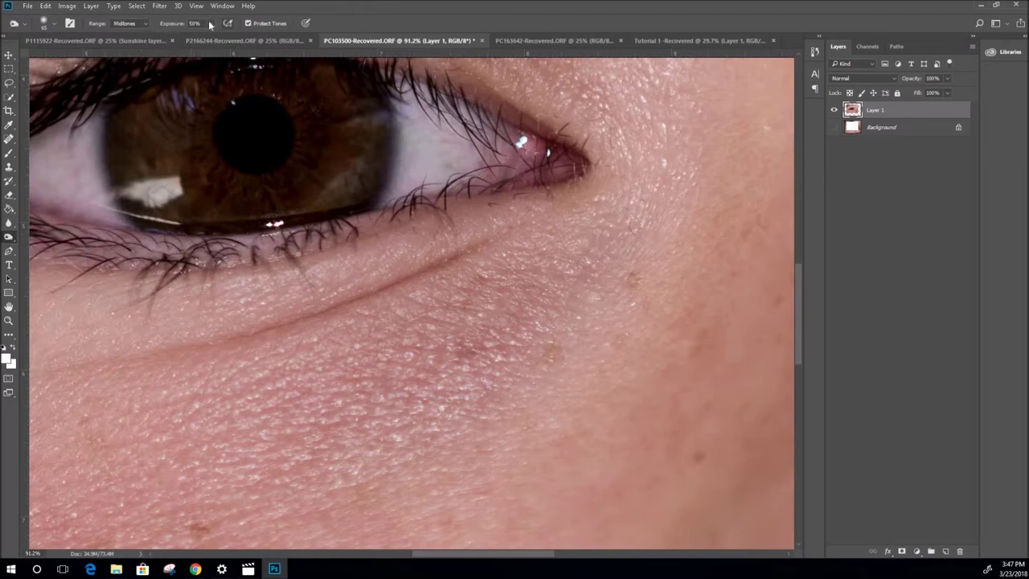
{"action": "left_click", "coordinate": [142, 25]}
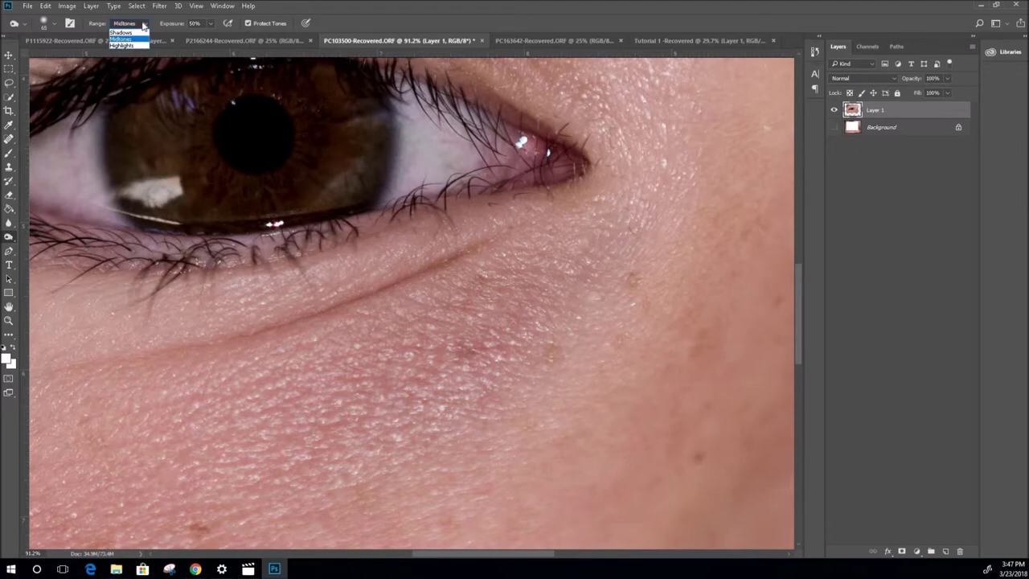
{"action": "left_click", "coordinate": [124, 38]}
{"action": "mouse_move", "coordinate": [434, 308]}
{"action": "left_mouse_down"}
{"action": "mouse_move", "coordinate": [493, 272]}
{"action": "mouse_move", "coordinate": [453, 336]}
{"action": "mouse_move", "coordinate": [522, 316]}
{"action": "mouse_move", "coordinate": [476, 357]}
{"action": "mouse_move", "coordinate": [508, 348]}
{"action": "left_mouse_up"}
Burn the skin beside the darkened patch with the Shadows range and the fold under the eye with the Highlights range
{"action": "left_click", "coordinate": [142, 24]}
{"action": "left_click", "coordinate": [125, 32]}
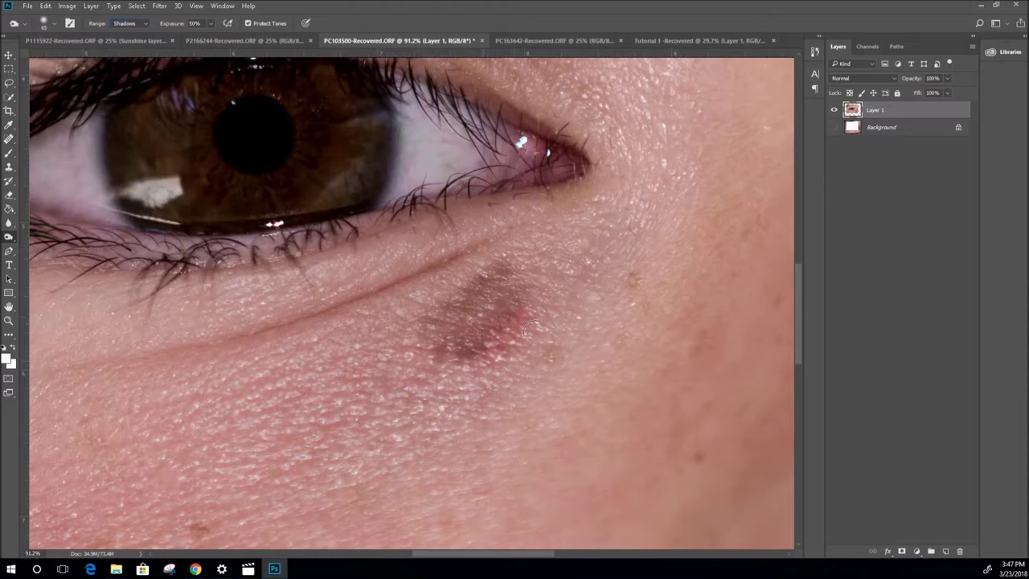
{"action": "left_click", "coordinate": [141, 24]}
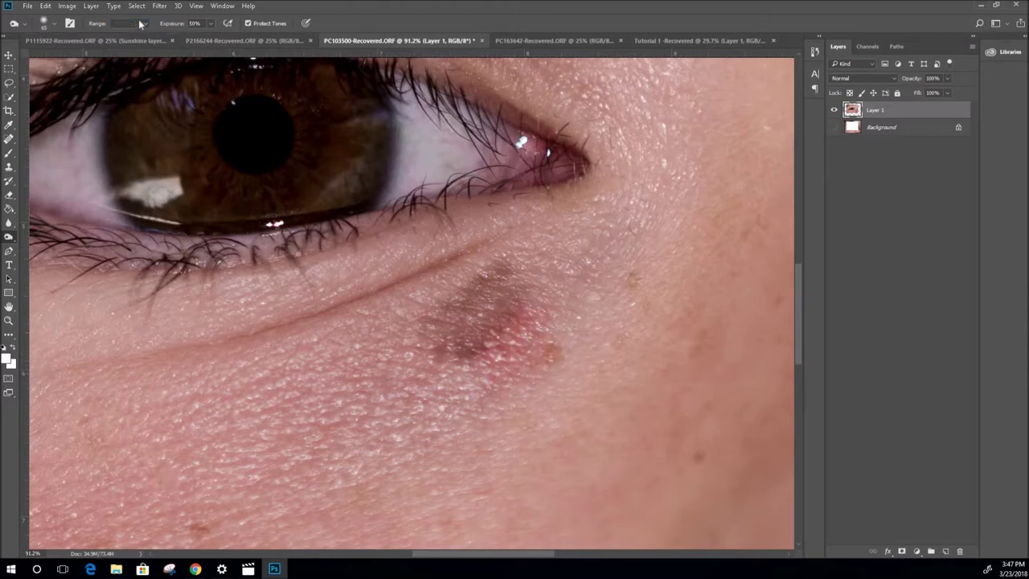
{"action": "left_click", "coordinate": [128, 46]}
{"action": "mouse_move", "coordinate": [400, 289]}
{"action": "left_mouse_down"}
{"action": "mouse_move", "coordinate": [482, 252]}
{"action": "mouse_move", "coordinate": [377, 265]}
{"action": "mouse_move", "coordinate": [447, 242]}
{"action": "left_mouse_up"}
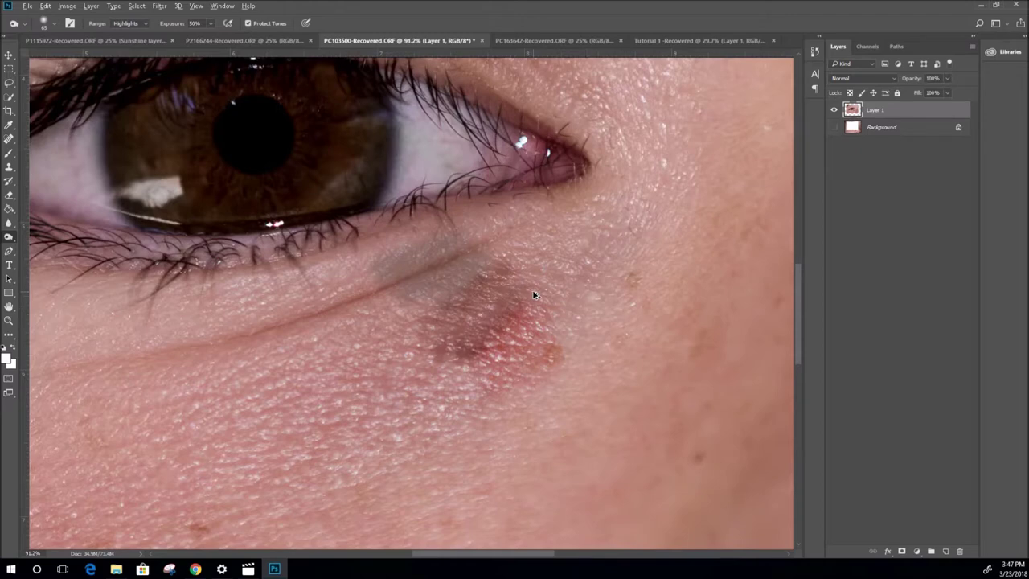
Undo all the burn strokes on the skin below the eye
{"action": "key", "text": "ctrl+z"}
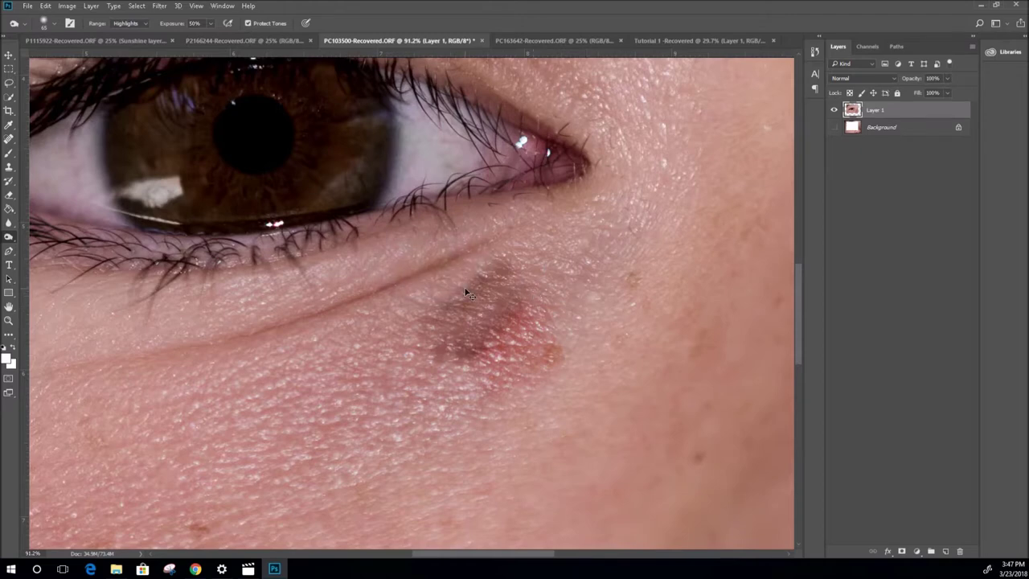
{"action": "key", "text": "ctrl+shift+z"}
{"action": "key", "text": "ctrl+shift+z"}
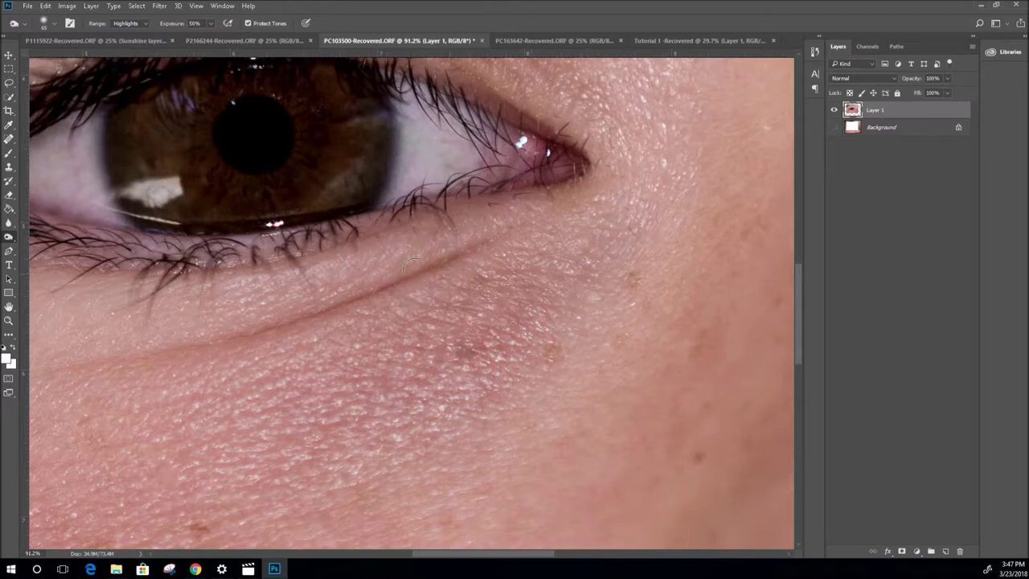
Saturate a patch of skin below the eye with the Sponge tool in Saturate mode at 50% flow
{"action": "right_click", "coordinate": [10, 235]}
{"action": "left_click", "coordinate": [48, 259]}
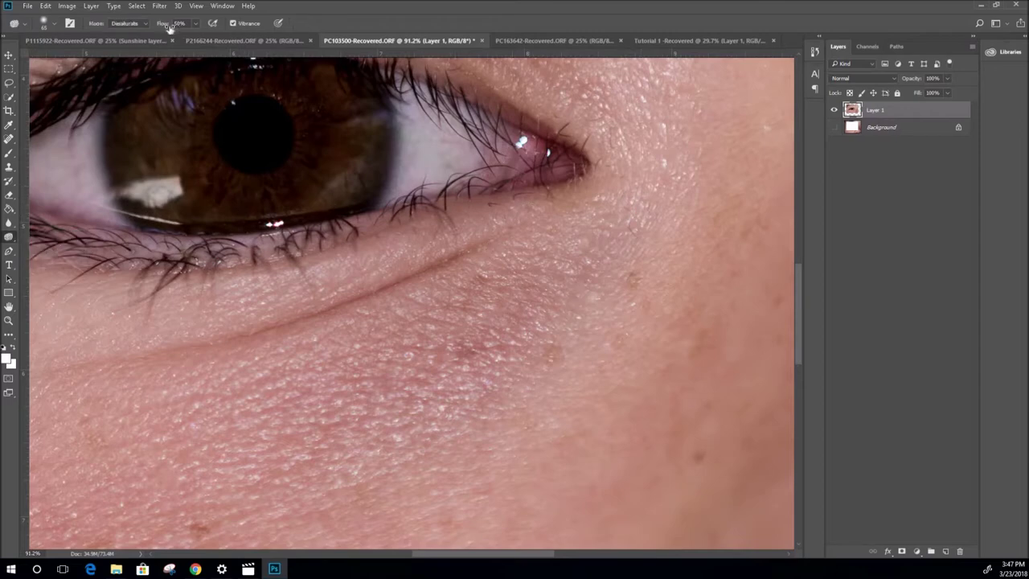
{"action": "left_click", "coordinate": [147, 24]}
{"action": "left_click", "coordinate": [127, 45]}
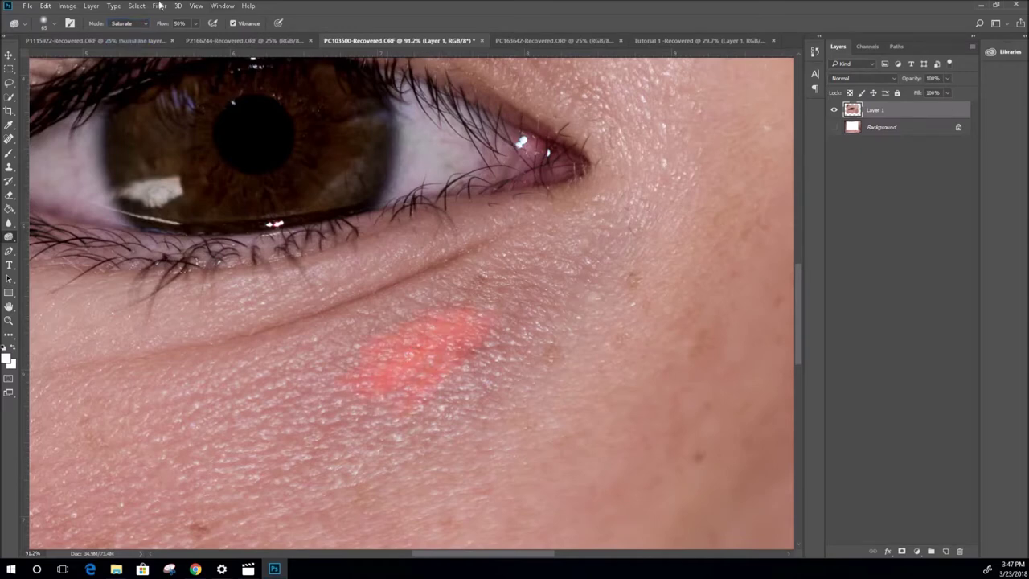
Desaturate the same skin patch with the Sponge tool in Desaturate mode and set the flow to 49%
{"action": "left_click", "coordinate": [144, 23]}
{"action": "left_click", "coordinate": [125, 28]}
{"action": "left_click", "coordinate": [196, 24]}
{"action": "mouse_move", "coordinate": [198, 42]}
{"action": "left_mouse_down"}
{"action": "mouse_move", "coordinate": [234, 42]}
{"action": "mouse_move", "coordinate": [172, 39]}
{"action": "mouse_move", "coordinate": [196, 39]}
{"action": "left_mouse_up"}
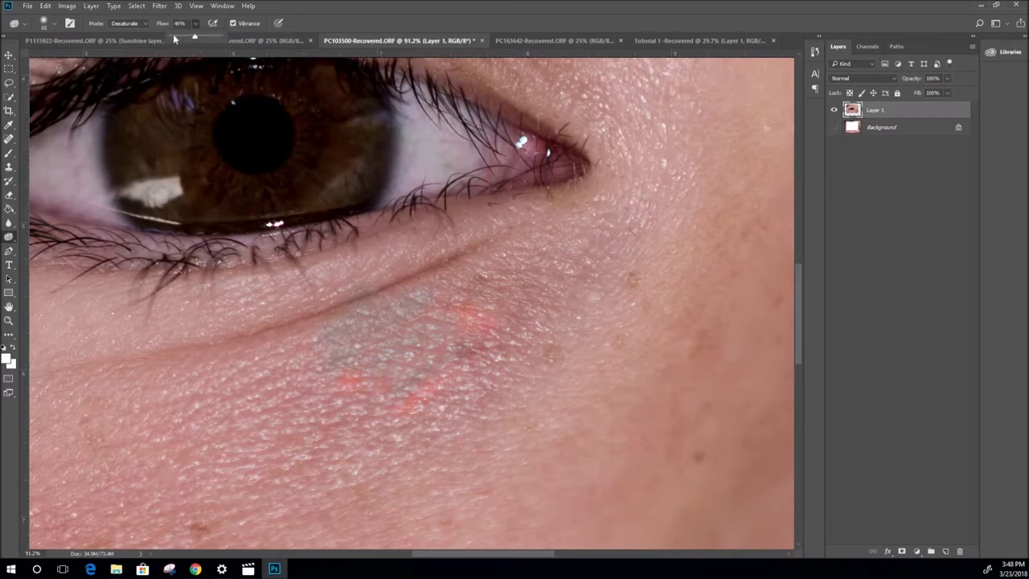
{"action": "left_click", "coordinate": [339, 352]}
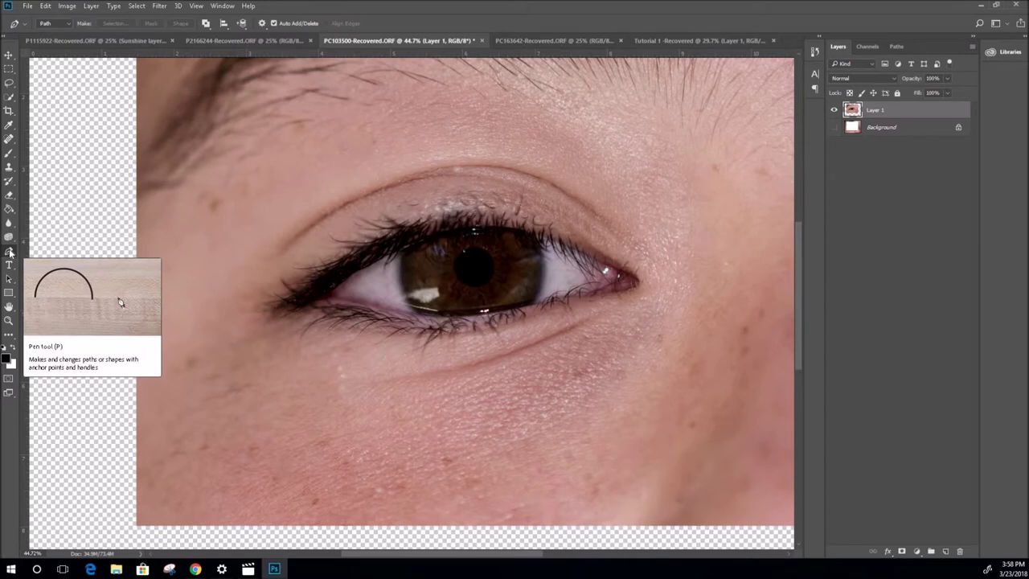
Trace a closed path around the iris with the Pen tool
{"action": "right_click", "coordinate": [10, 253]}
{"action": "left_click", "coordinate": [50, 253]}
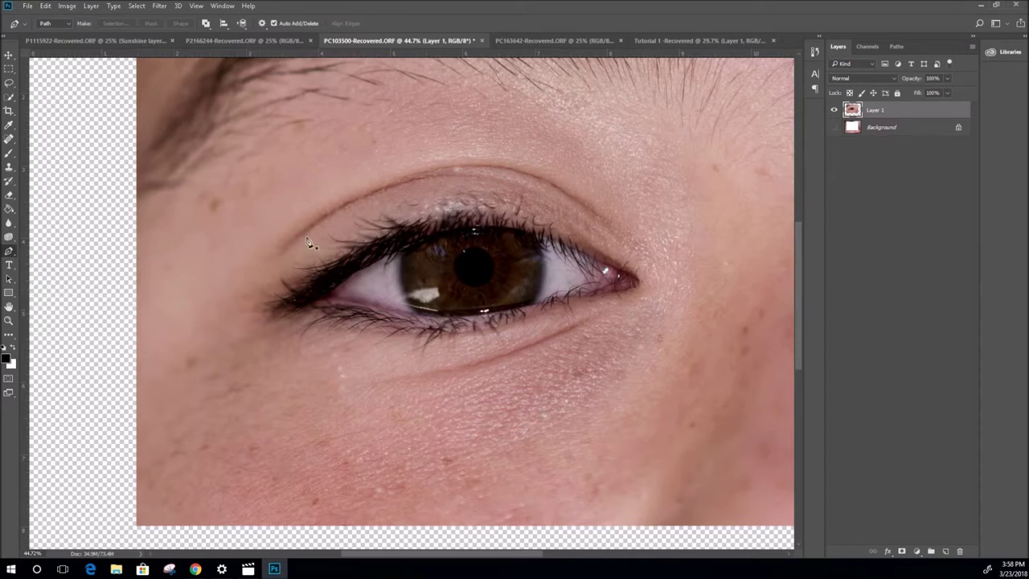
{"action": "mouse_move", "coordinate": [451, 232]}
{"action": "left_mouse_down"}
{"action": "mouse_move", "coordinate": [404, 271]}
{"action": "mouse_move", "coordinate": [416, 312]}
{"action": "mouse_move", "coordinate": [444, 322]}
{"action": "mouse_move", "coordinate": [521, 315]}
{"action": "mouse_move", "coordinate": [549, 278]}
{"action": "mouse_move", "coordinate": [541, 242]}
{"action": "mouse_move", "coordinate": [490, 229]}
{"action": "mouse_move", "coordinate": [465, 239]}
{"action": "left_mouse_up"}
{"action": "left_click", "coordinate": [527, 306]}
{"action": "left_click", "coordinate": [465, 239]}
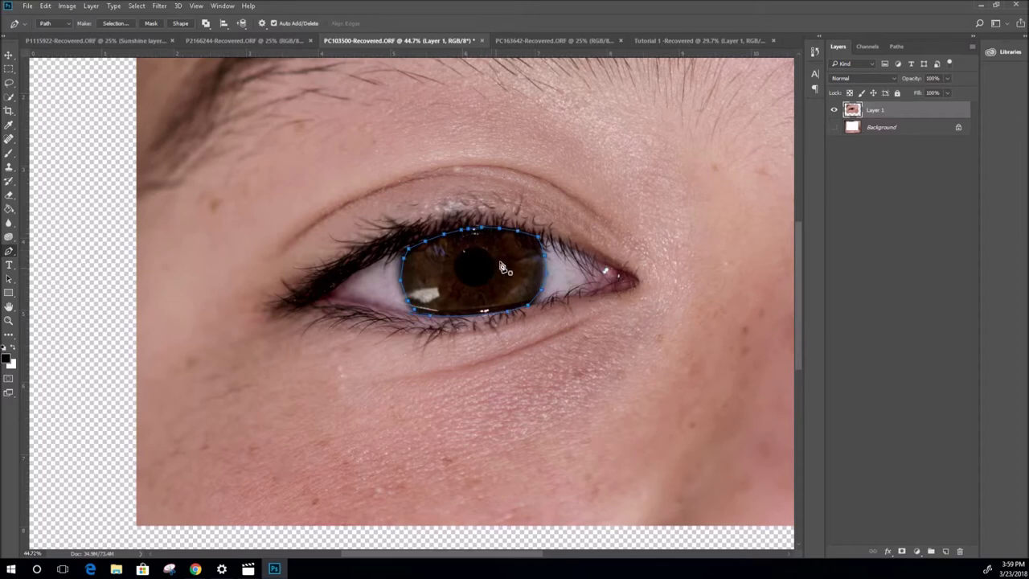
Create a vector mask on Layer 1 from the iris path and undo it
{"action": "right_click", "coordinate": [499, 262]}
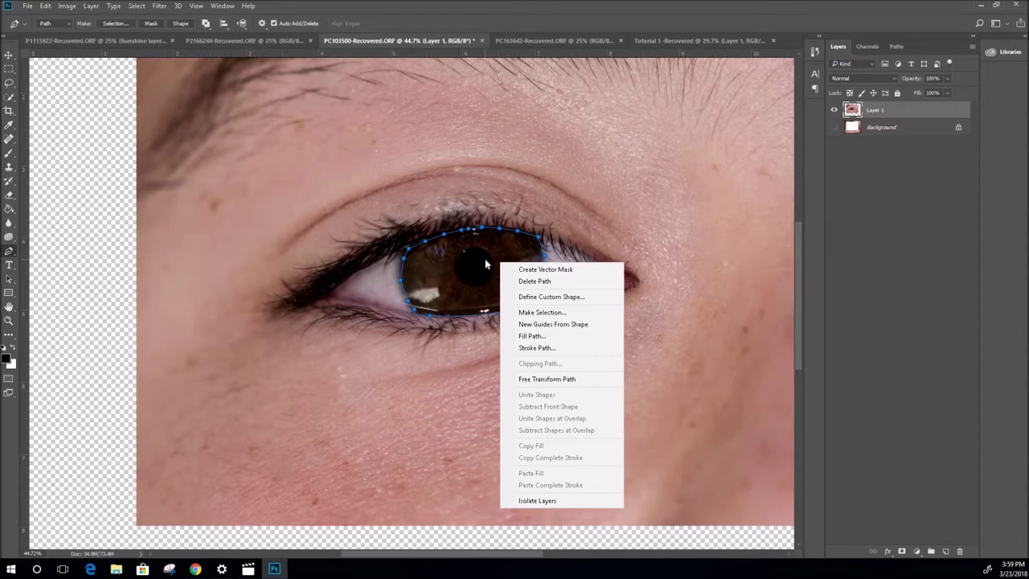
{"action": "left_click", "coordinate": [562, 269]}
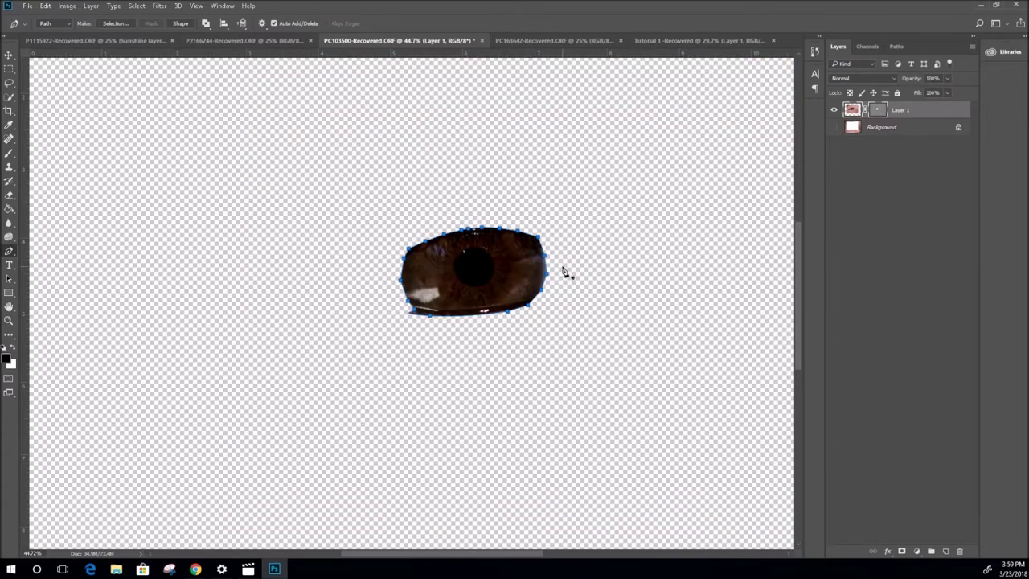
{"action": "key", "text": "ctrl+z"}
Try Free Transform Path on the iris path
{"action": "right_click", "coordinate": [504, 273]}
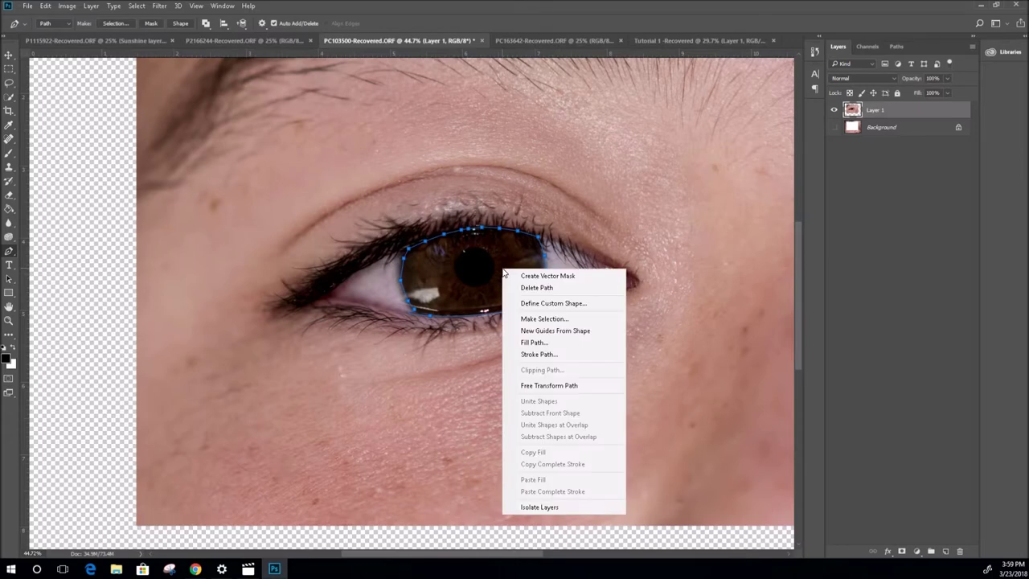
{"action": "left_click", "coordinate": [542, 386]}
{"action": "mouse_move", "coordinate": [548, 317]}
{"action": "left_mouse_down"}
{"action": "mouse_move", "coordinate": [573, 318]}
{"action": "mouse_move", "coordinate": [537, 313]}
{"action": "mouse_move", "coordinate": [547, 313]}
{"action": "left_mouse_up"}
{"action": "key", "text": "Return"}
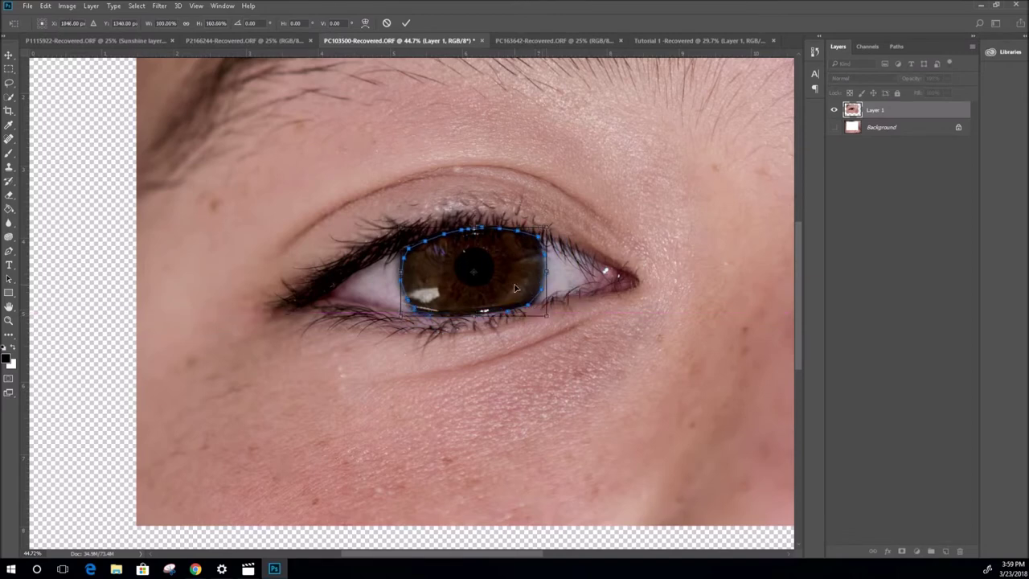
{"action": "key", "text": "ctrl+t"}
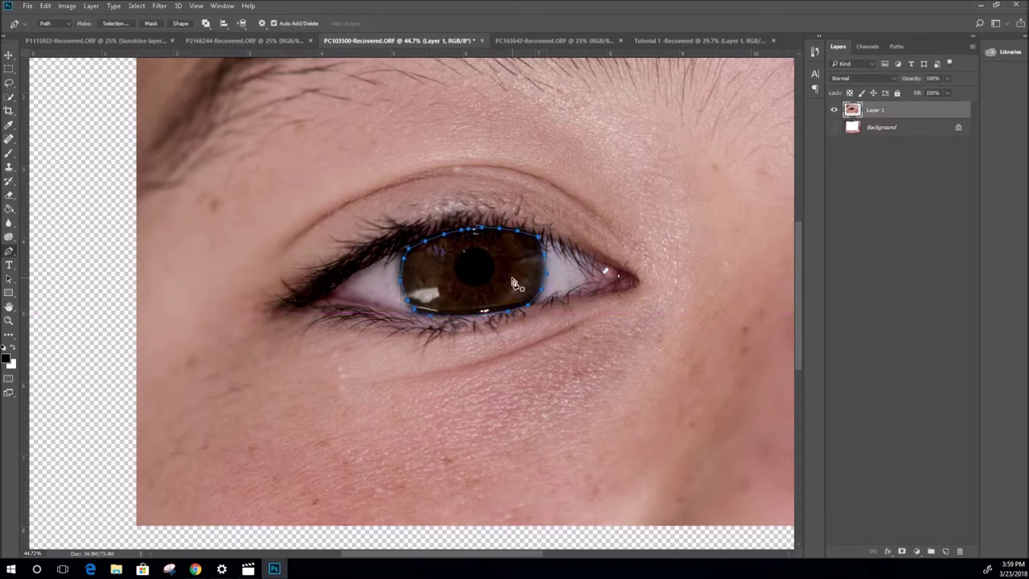
Convert the iris path to a selection, add a layer mask to Layer 1 from it, and undo the mask
{"action": "right_click", "coordinate": [514, 283]}
{"action": "left_click", "coordinate": [568, 328]}
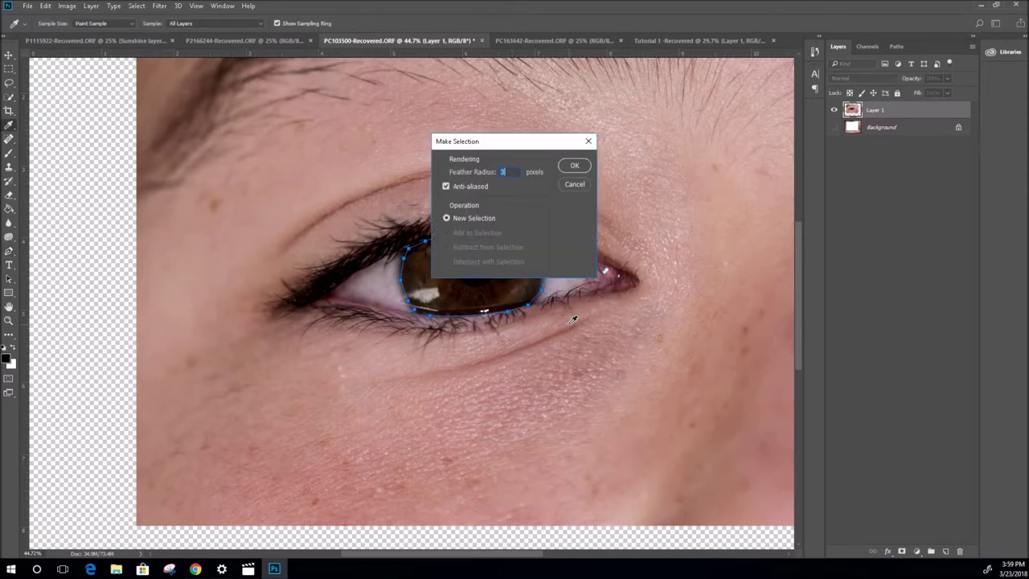
{"action": "left_click", "coordinate": [574, 166]}
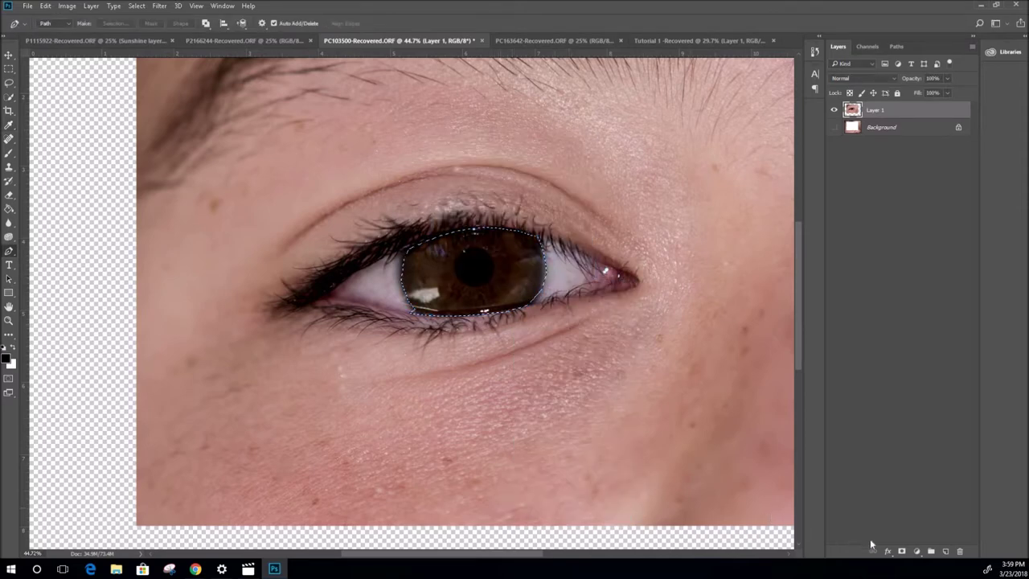
{"action": "left_click", "coordinate": [901, 550]}
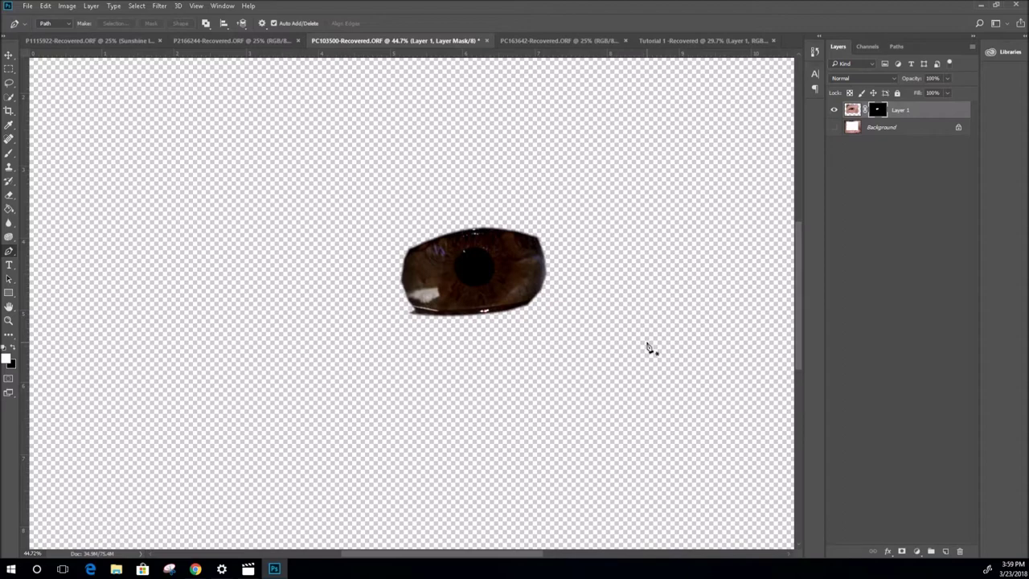
{"action": "key", "text": "ctrl+z"}
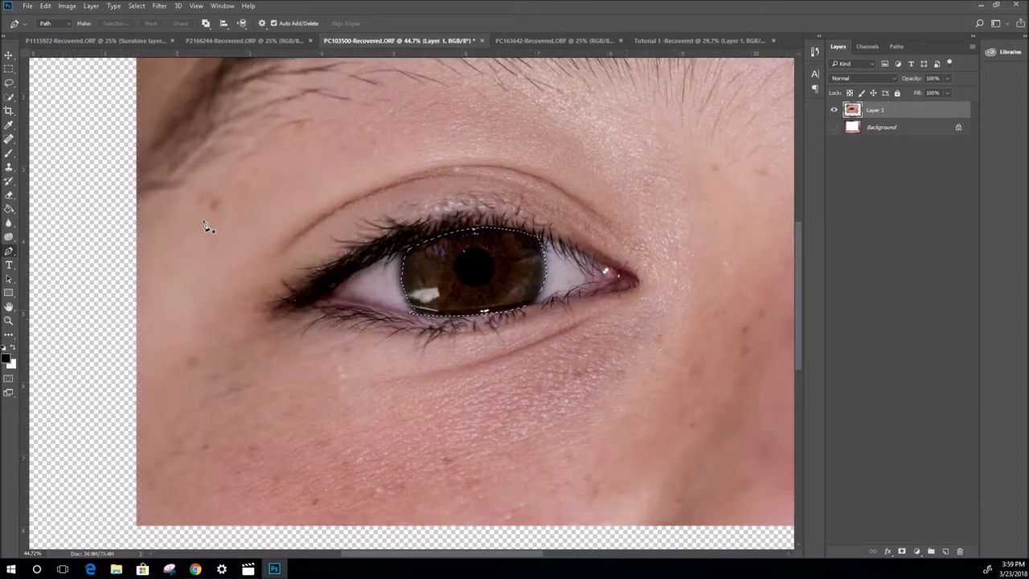
Clear the iris selection and trace a closed path around the whole eye with the Freeform Pen tool
{"action": "left_click", "coordinate": [9, 252]}
{"action": "left_click", "coordinate": [50, 251]}
{"action": "key", "text": "ctrl+d"}
{"action": "left_click", "coordinate": [9, 251]}
{"action": "left_click", "coordinate": [49, 251]}
{"action": "mouse_move", "coordinate": [486, 182]}
{"action": "left_mouse_down"}
{"action": "mouse_move", "coordinate": [344, 192]}
{"action": "mouse_move", "coordinate": [274, 279]}
{"action": "mouse_move", "coordinate": [265, 322]}
{"action": "mouse_move", "coordinate": [415, 368]}
{"action": "mouse_move", "coordinate": [578, 340]}
{"action": "mouse_move", "coordinate": [662, 308]}
{"action": "mouse_move", "coordinate": [652, 259]}
{"action": "mouse_move", "coordinate": [554, 188]}
{"action": "left_mouse_up"}
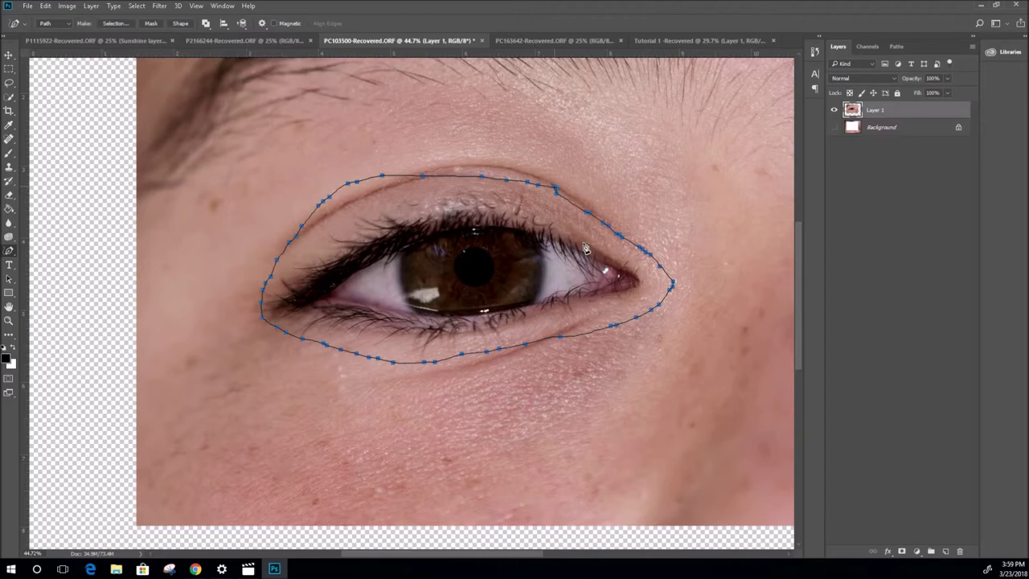
{"action": "left_click", "coordinate": [555, 188], "text": "ctrl"}
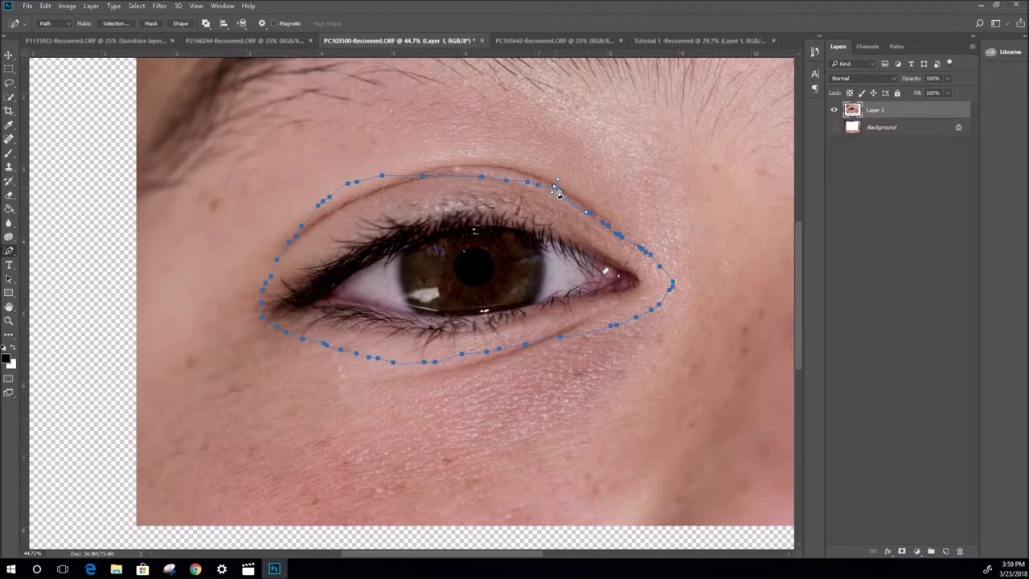
Create a vector mask on Layer 1 from the freeform eye path and undo it
{"action": "right_click", "coordinate": [480, 208]}
{"action": "left_click", "coordinate": [574, 244]}
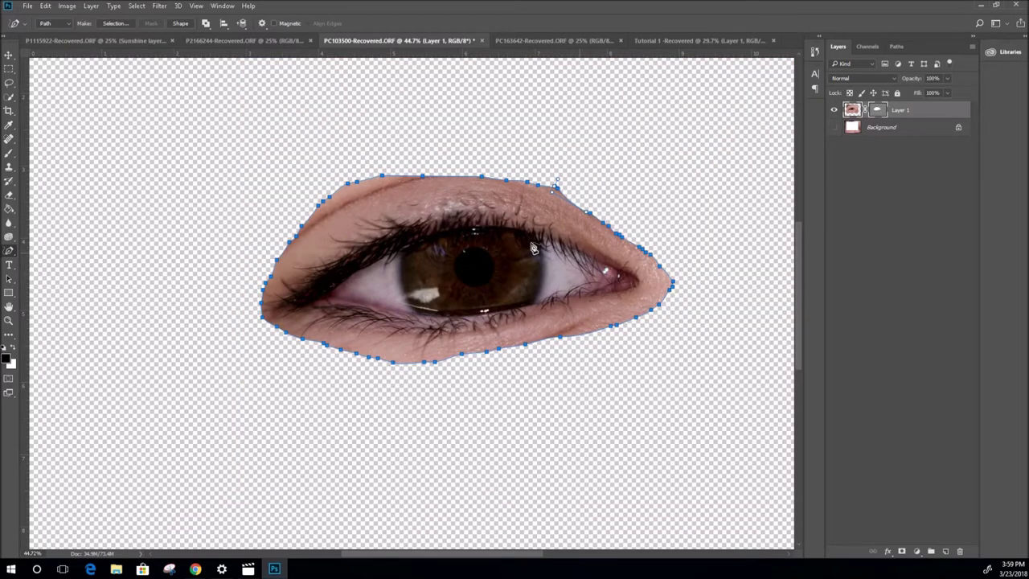
{"action": "key", "text": "ctrl+z"}
Convert the eye path to a selection, mask Layer 1 with it, then undo the mask and deselect
{"action": "right_click", "coordinate": [492, 208]}
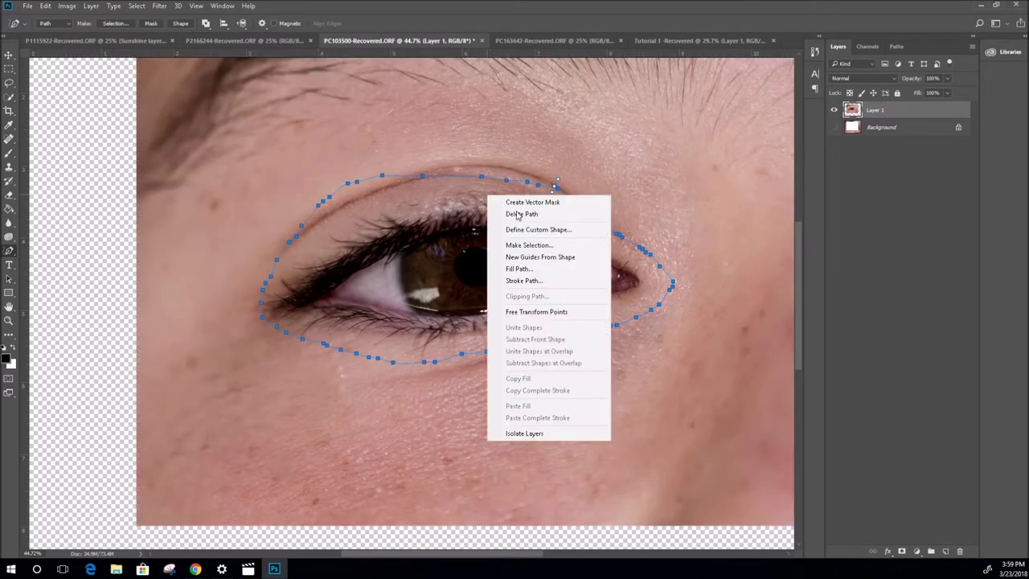
{"action": "left_click", "coordinate": [546, 245]}
{"action": "left_click", "coordinate": [575, 165]}
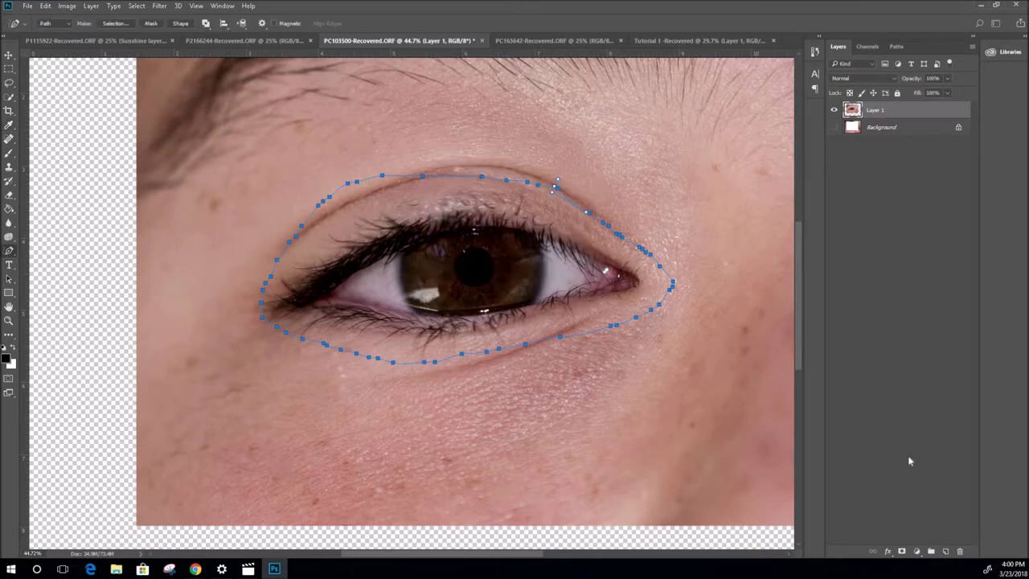
{"action": "left_click", "coordinate": [901, 552]}
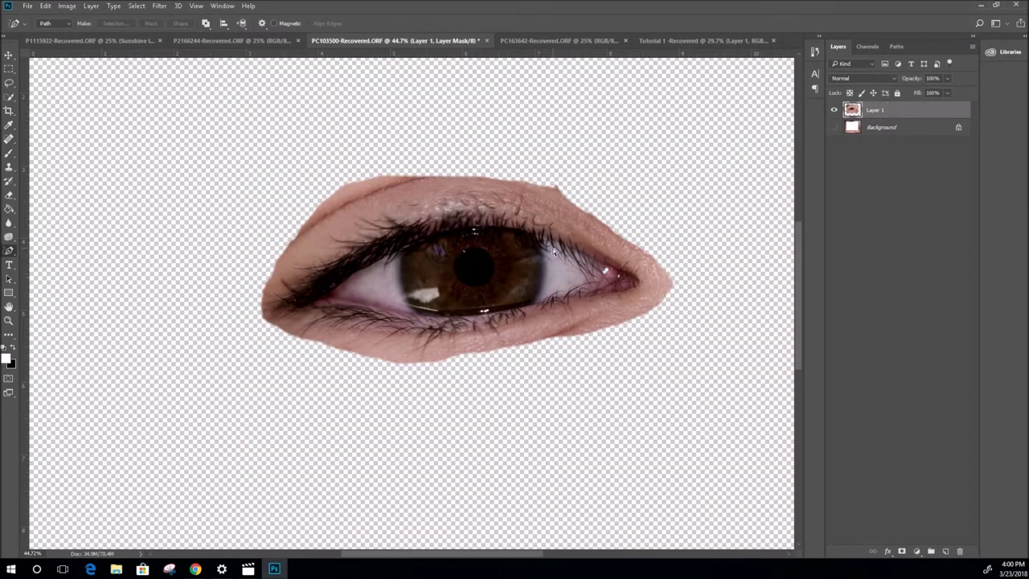
{"action": "key", "text": "ctrl+z"}
{"action": "right_click", "coordinate": [524, 231]}
{"action": "left_click", "coordinate": [489, 271]}
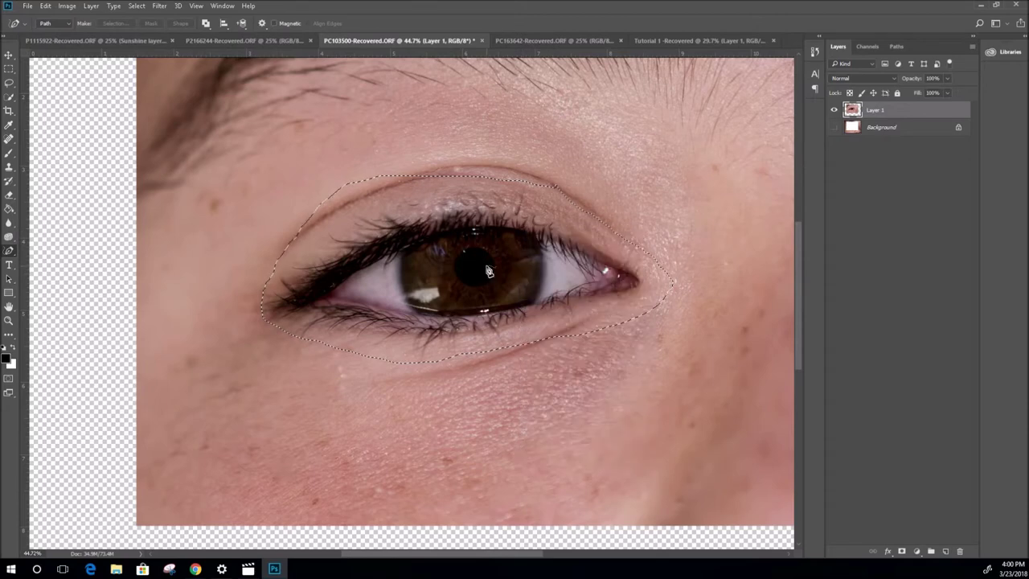
{"action": "key", "text": "ctrl+d"}
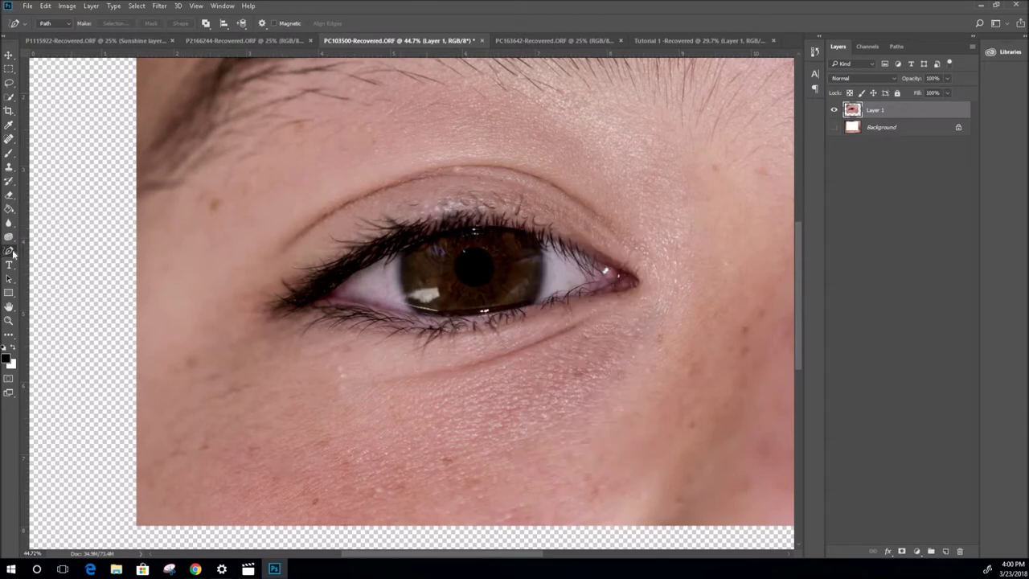
Trace a smooth closed path around the iris with the Curvature Pen tool
{"action": "left_click", "coordinate": [13, 253]}
{"action": "left_click", "coordinate": [64, 271]}
{"action": "left_click", "coordinate": [404, 257]}
{"action": "left_click", "coordinate": [414, 306]}
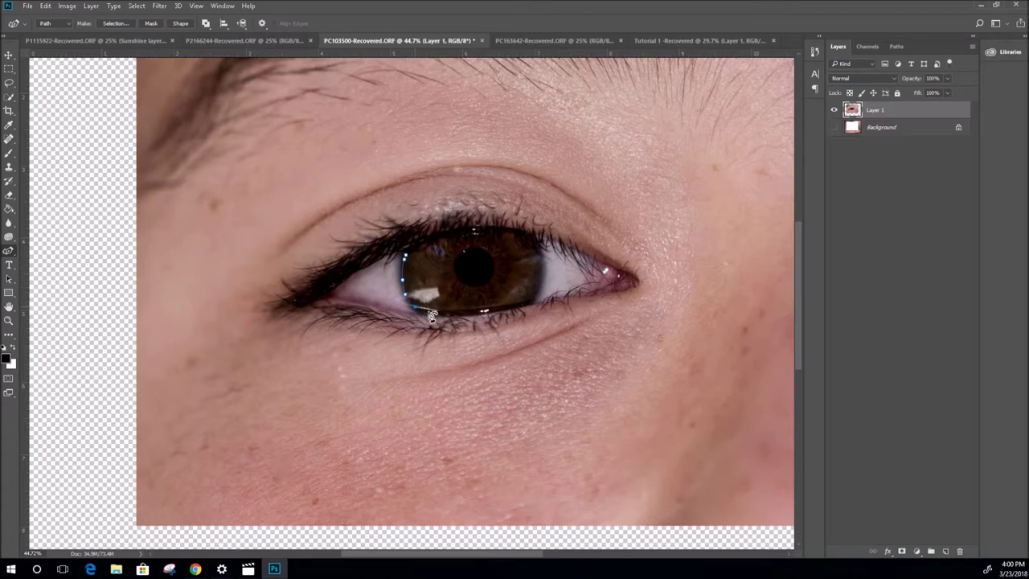
{"action": "left_click", "coordinate": [452, 318]}
{"action": "left_click", "coordinate": [483, 312]}
{"action": "left_click", "coordinate": [523, 309]}
{"action": "left_click", "coordinate": [543, 291]}
{"action": "left_click", "coordinate": [543, 241]}
{"action": "left_click", "coordinate": [498, 228]}
{"action": "left_click", "coordinate": [438, 236]}
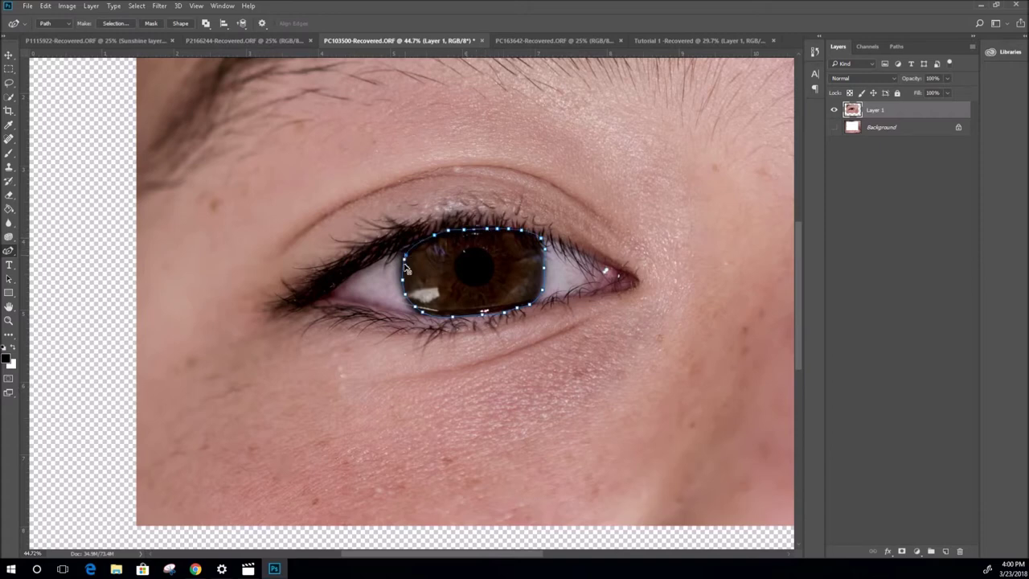
Turn the curved iris path into a selection, apply it as a layer mask on Layer 1, and undo the masking
{"action": "right_click", "coordinate": [436, 238]}
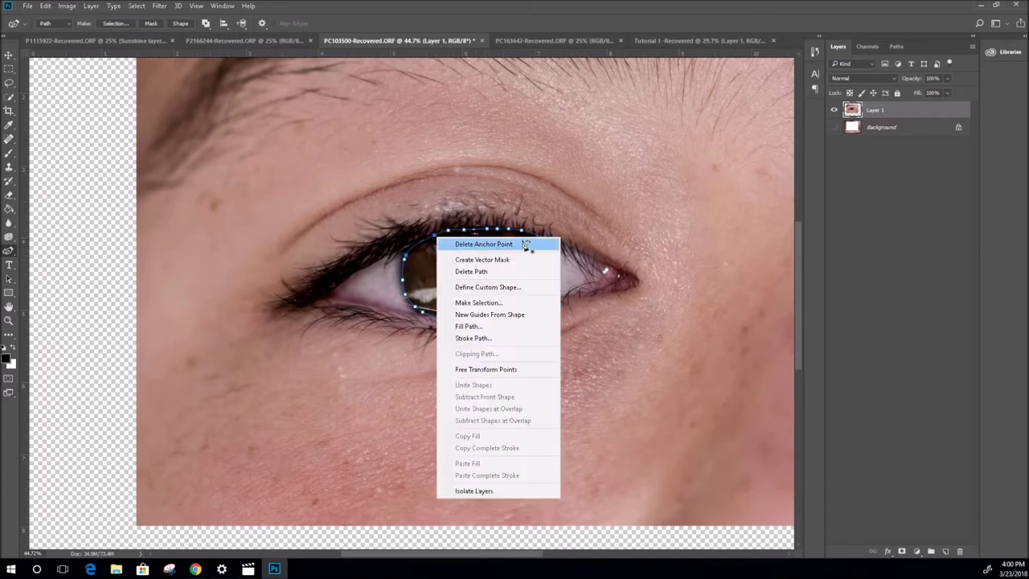
{"action": "left_click", "coordinate": [565, 235]}
{"action": "right_click", "coordinate": [432, 256]}
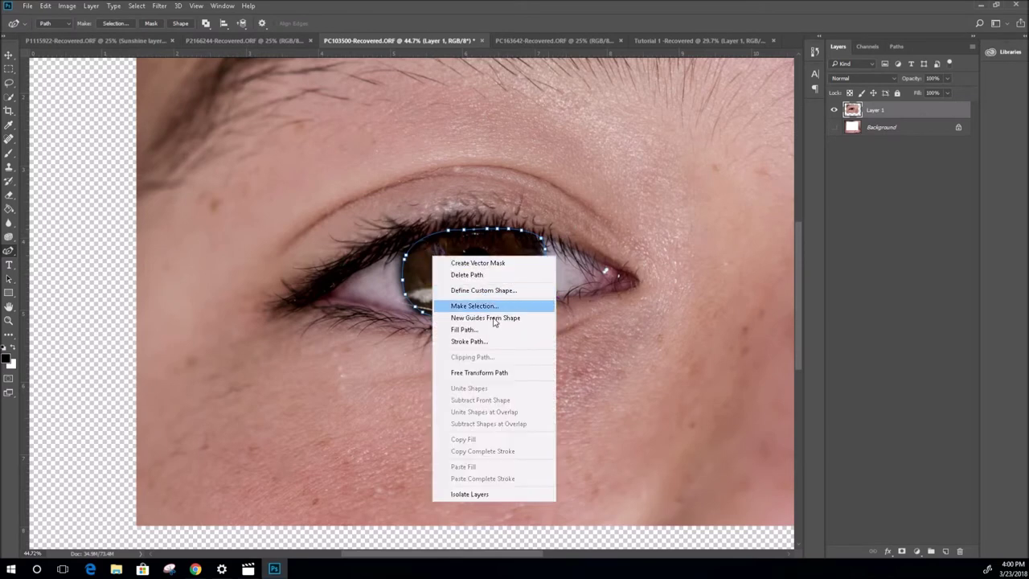
{"action": "left_click", "coordinate": [537, 305]}
{"action": "left_click", "coordinate": [575, 165]}
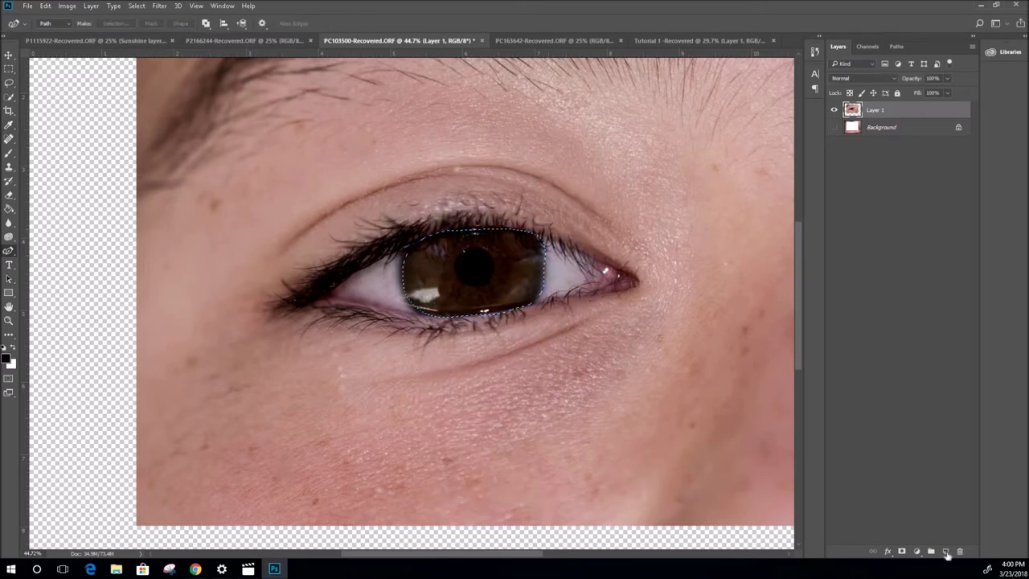
{"action": "left_click", "coordinate": [902, 552]}
{"action": "left_click", "coordinate": [902, 552]}
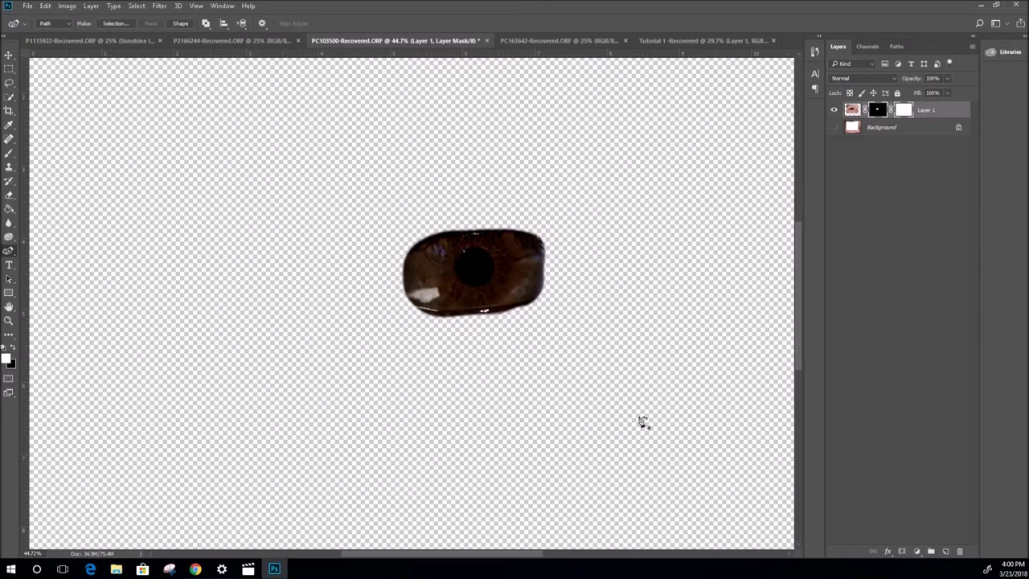
{"action": "key", "text": "ctrl+z"}
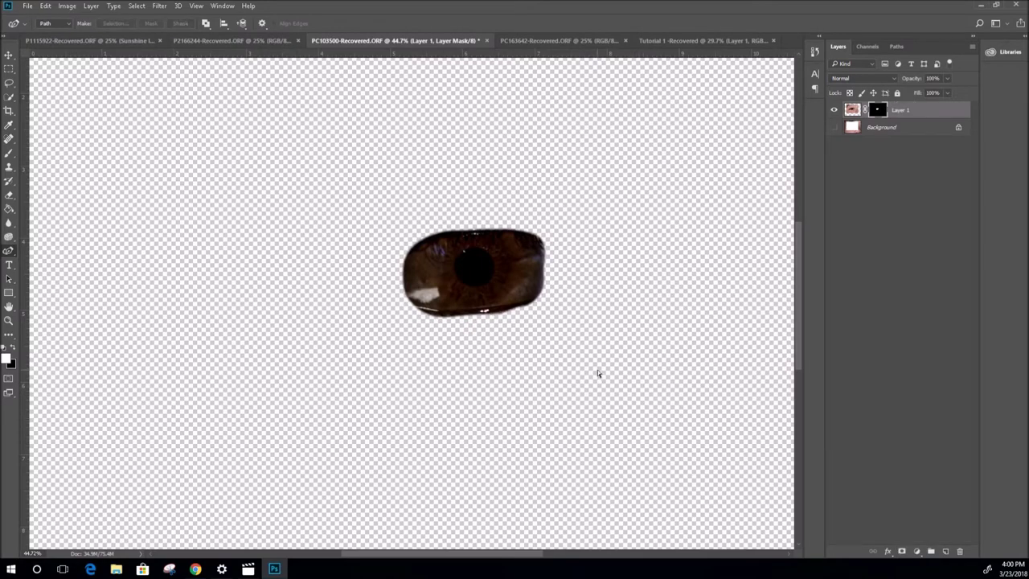
{"action": "key", "text": "ctrl+alt+z"}
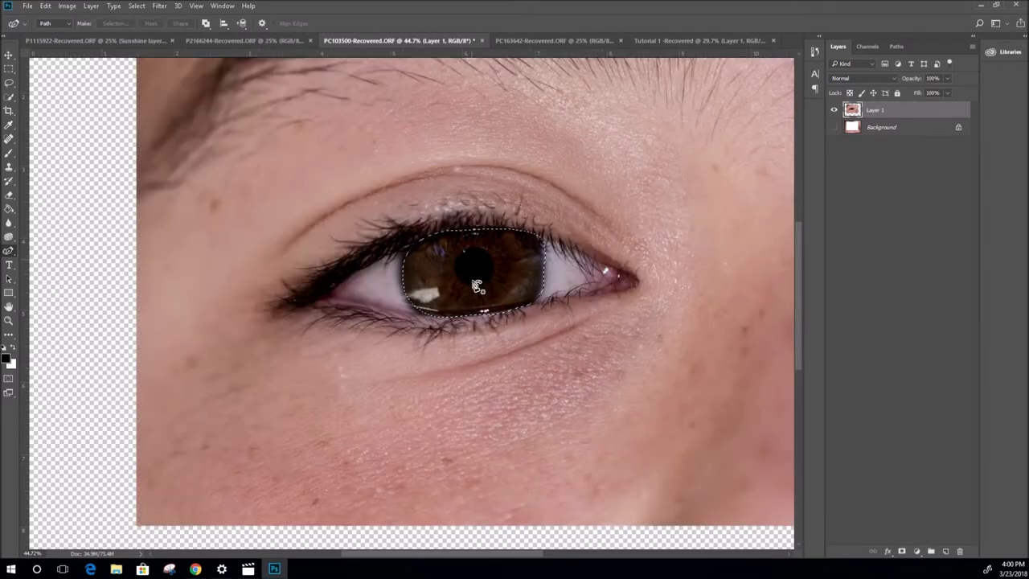
Deselect the iris
{"action": "right_click", "coordinate": [470, 252]}
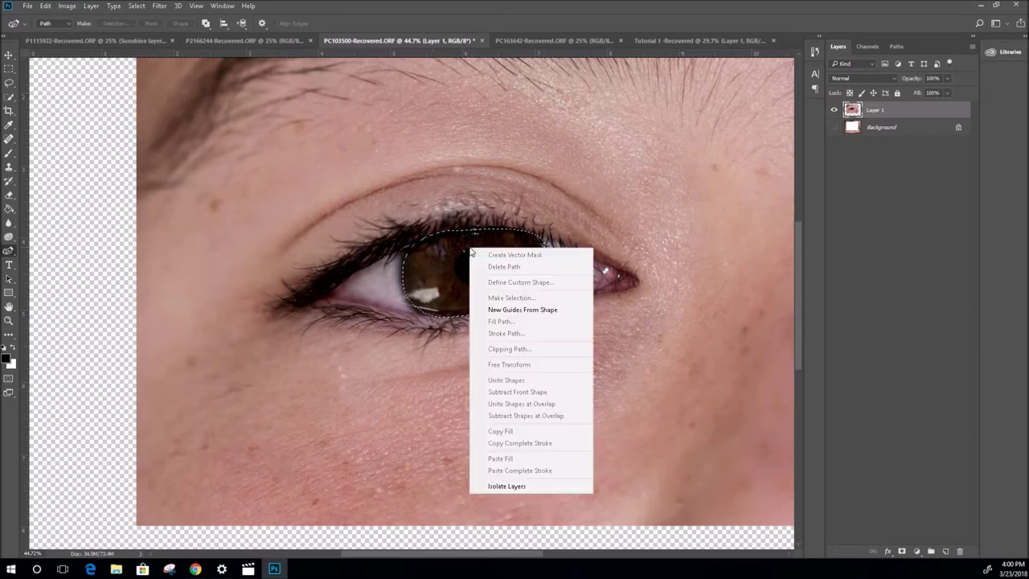
{"action": "right_click", "coordinate": [452, 254]}
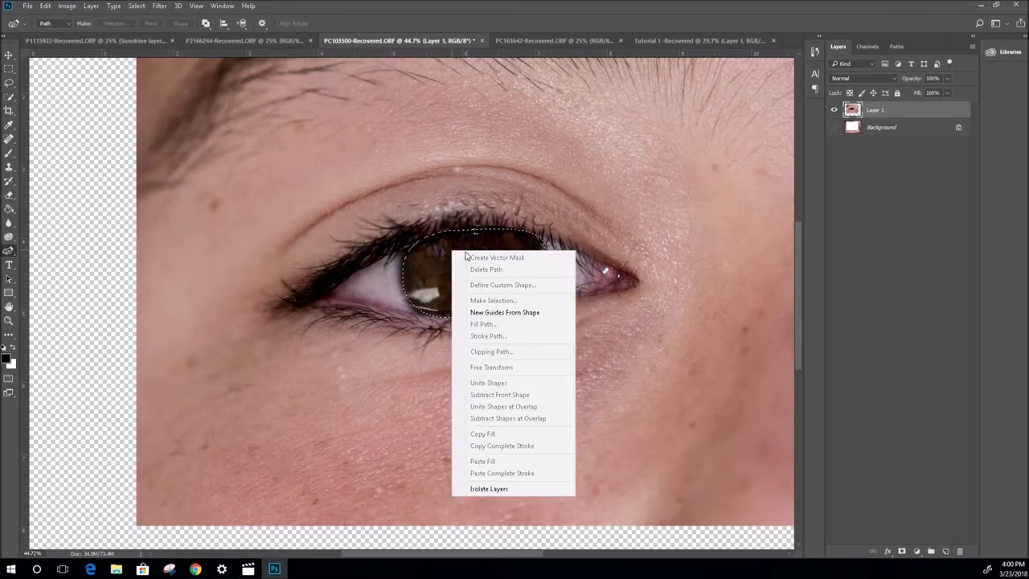
{"action": "right_click", "coordinate": [426, 292]}
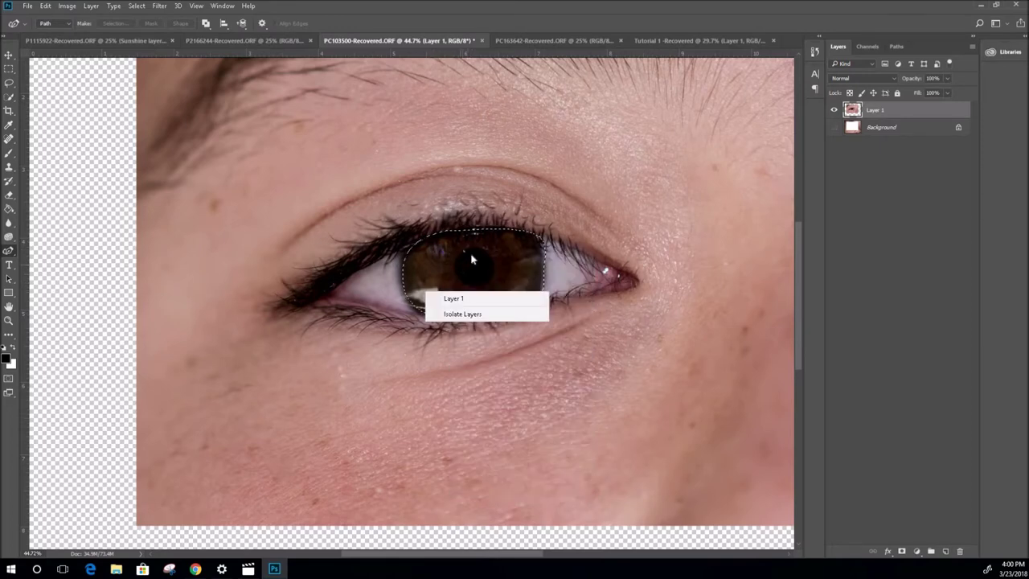
{"action": "left_click", "coordinate": [586, 276]}
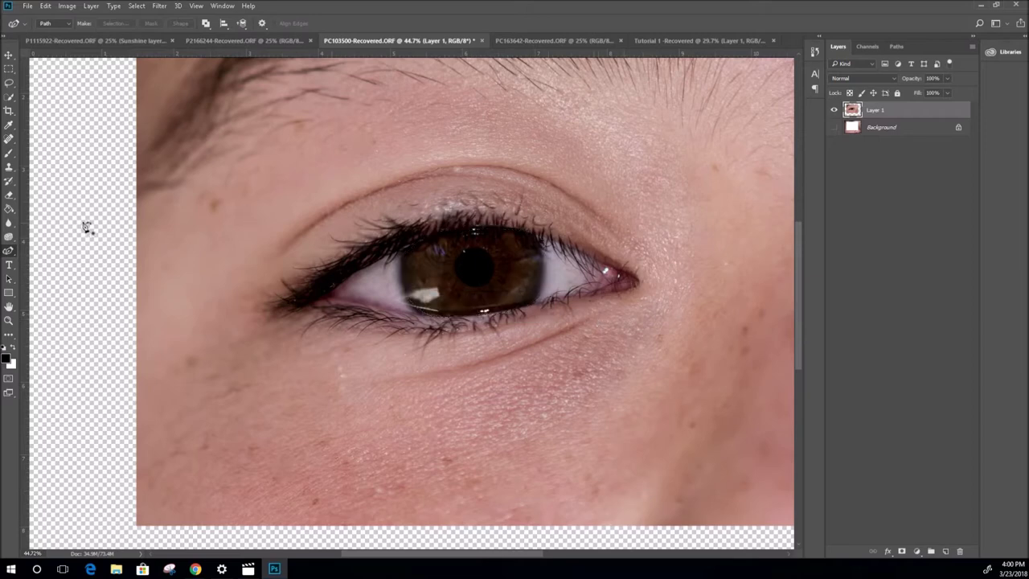
Review the remaining Pen tool variants and switch to the Vertical Type tool
{"action": "right_click", "coordinate": [8, 253]}
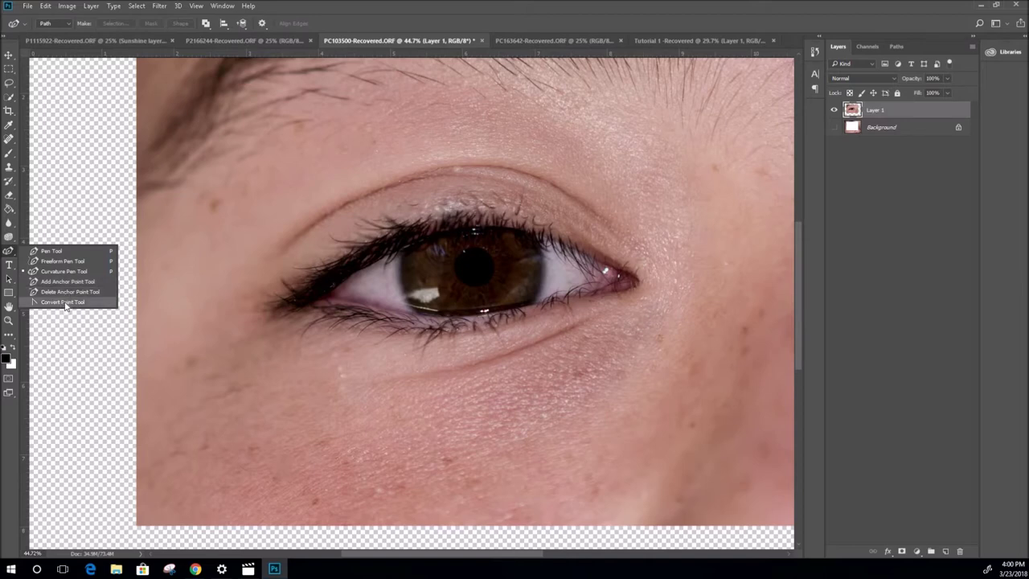
{"action": "left_click", "coordinate": [8, 266]}
{"action": "right_click", "coordinate": [8, 265]}
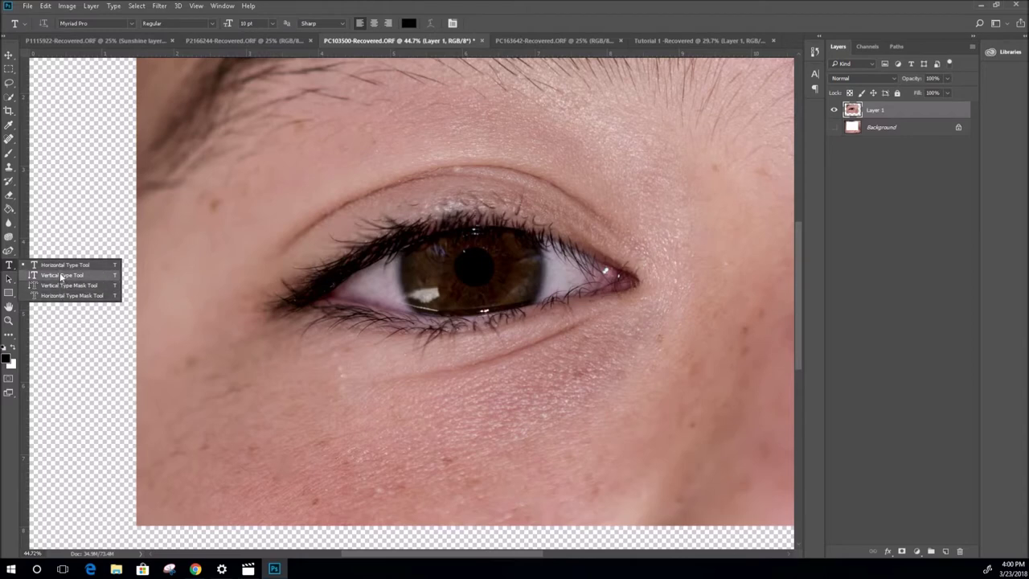
{"action": "left_click", "coordinate": [227, 251]}
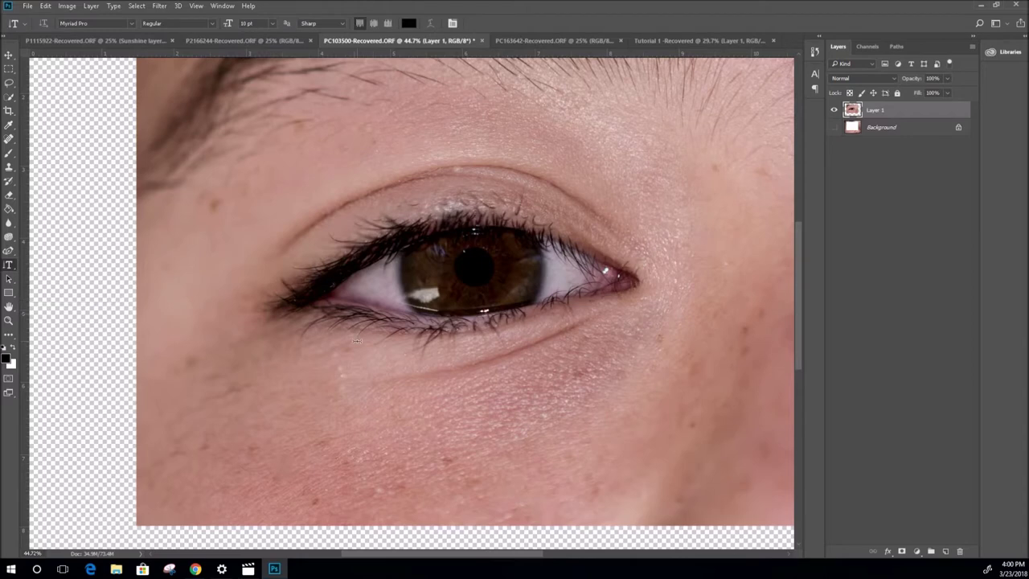
Try the Myanmar Text font on a new vertical text line below the eye and cancel the text
{"action": "left_click", "coordinate": [393, 354]}
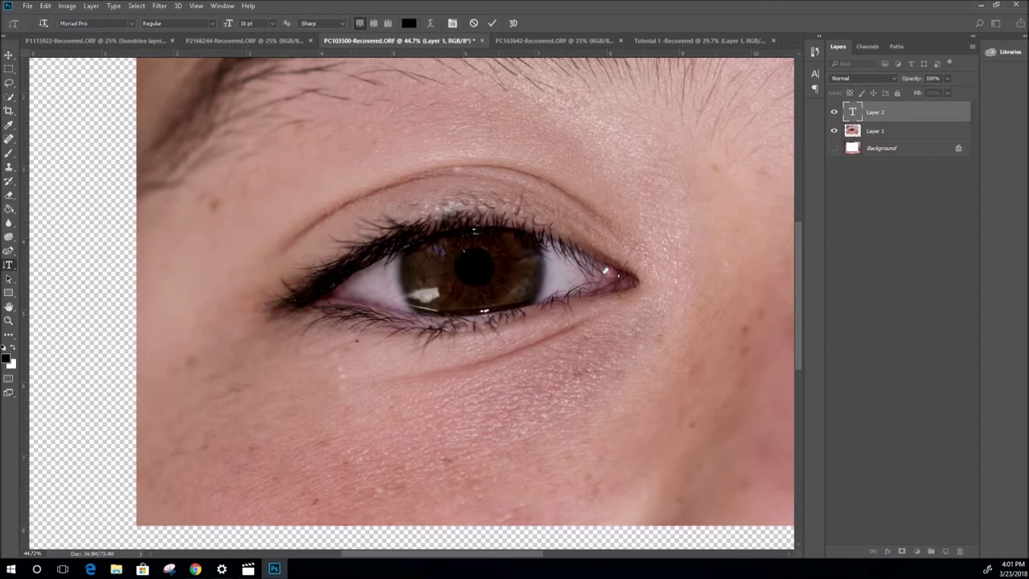
{"action": "left_click", "coordinate": [128, 24]}
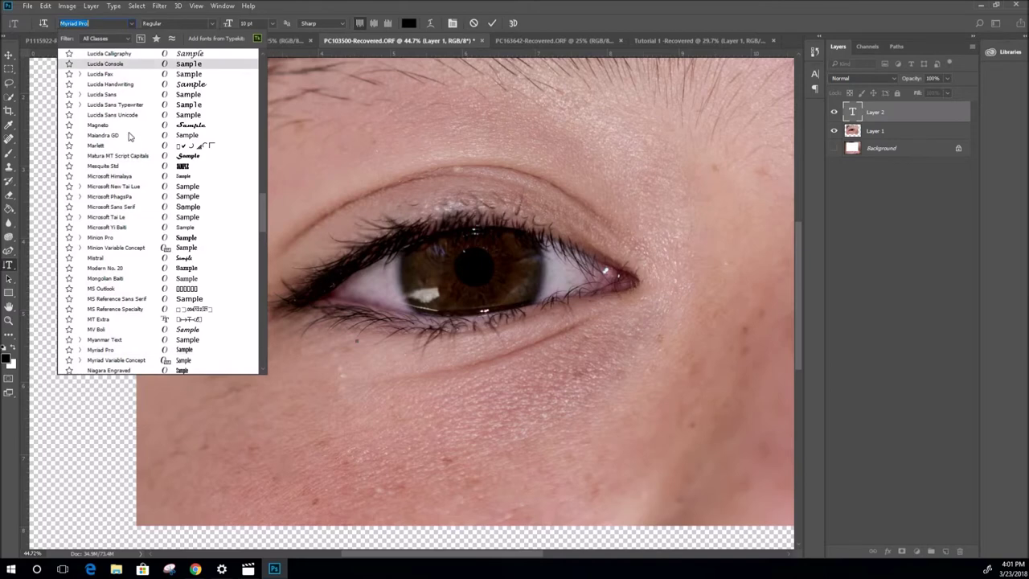
{"action": "scroll", "coordinate": [126, 193], "scroll_direction": "down", "scroll_amount": 2}
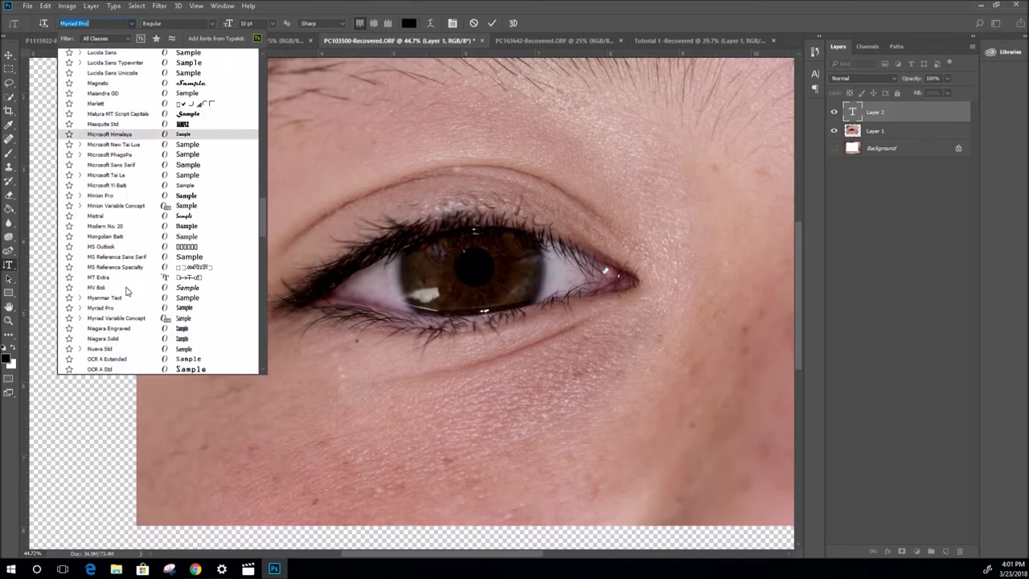
{"action": "left_click", "coordinate": [118, 299]}
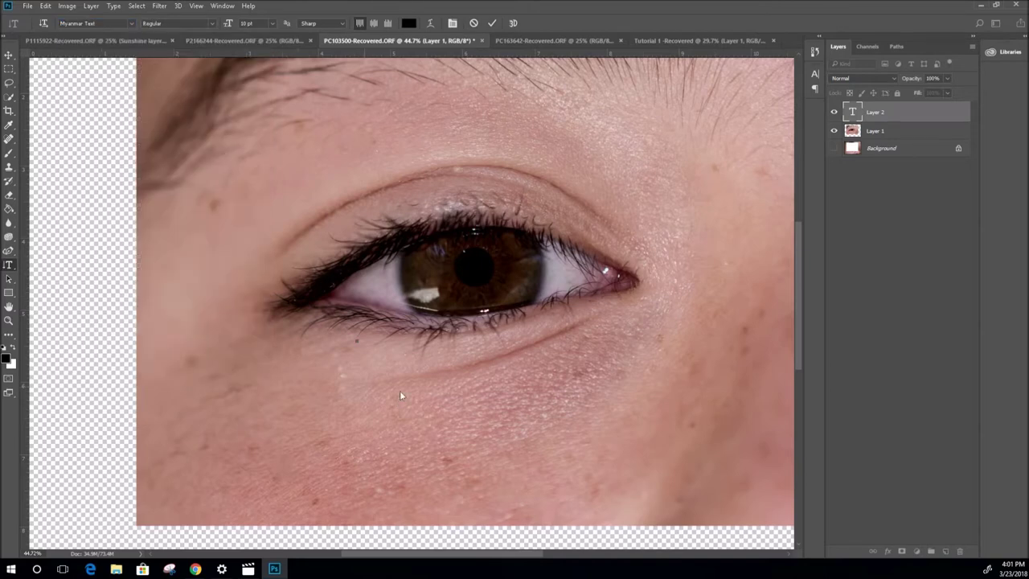
{"action": "key", "text": "Escape"}
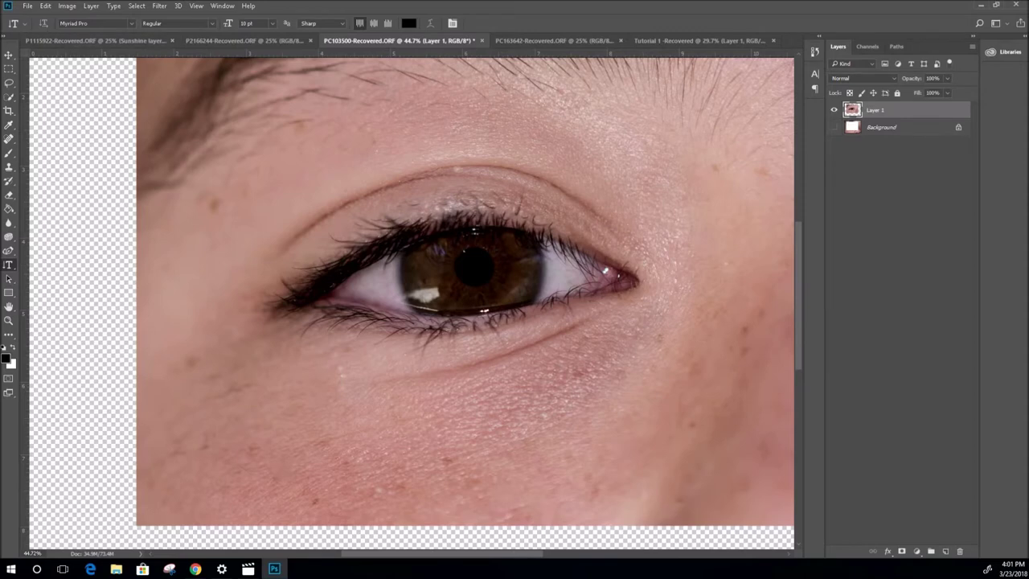
Set the vertical type size to 16 pt and its anti-aliasing to Crisp
{"action": "left_click", "coordinate": [272, 23]}
{"action": "left_click", "coordinate": [271, 134]}
{"action": "left_click", "coordinate": [331, 27]}
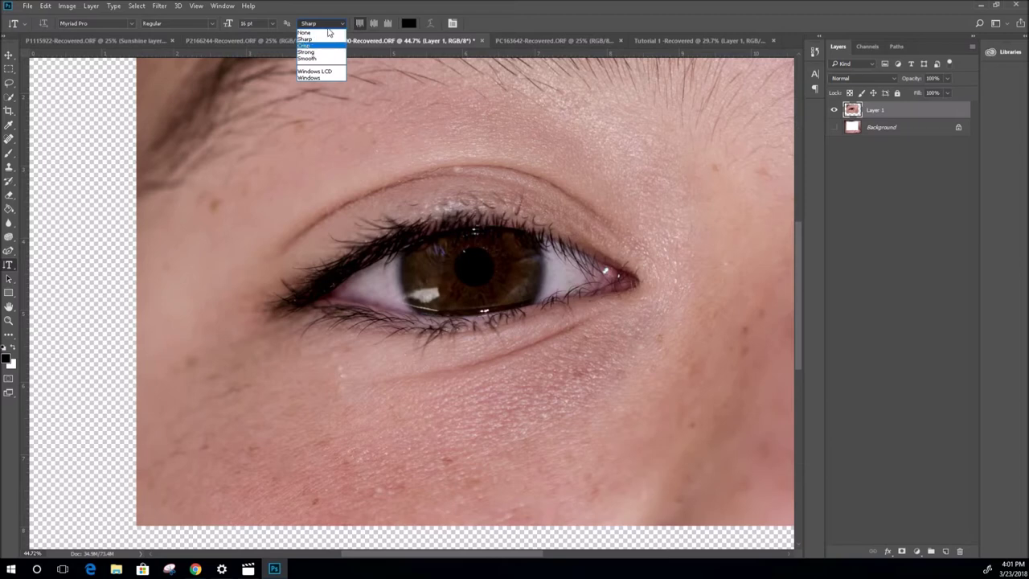
{"action": "left_click", "coordinate": [324, 45]}
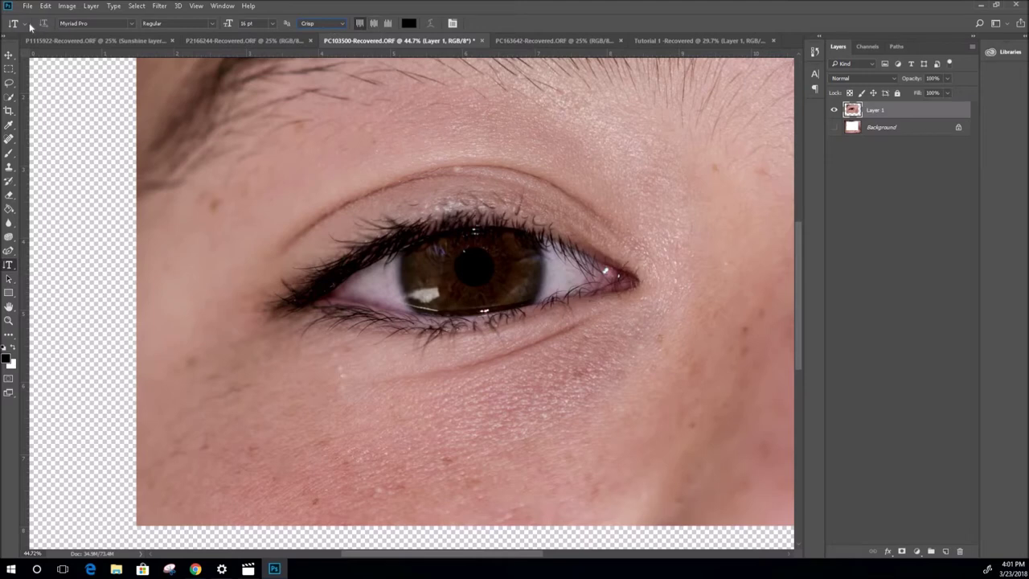
Add the vertical text "hellow" below the eye, commit it, and undo the addition
{"action": "left_click", "coordinate": [366, 408]}
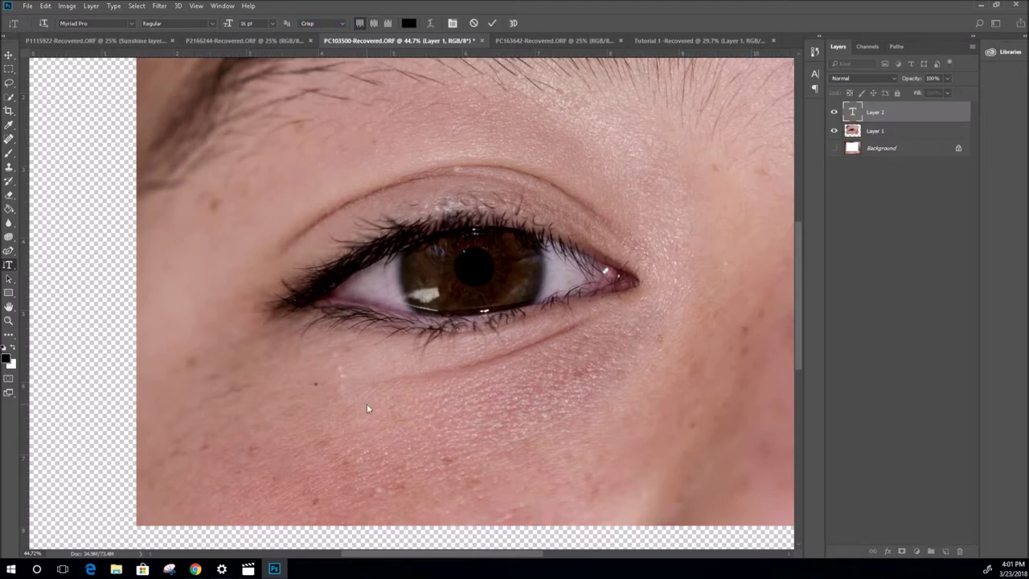
{"action": "type", "text": "hellow"}
{"action": "key", "text": "ctrl+Return"}
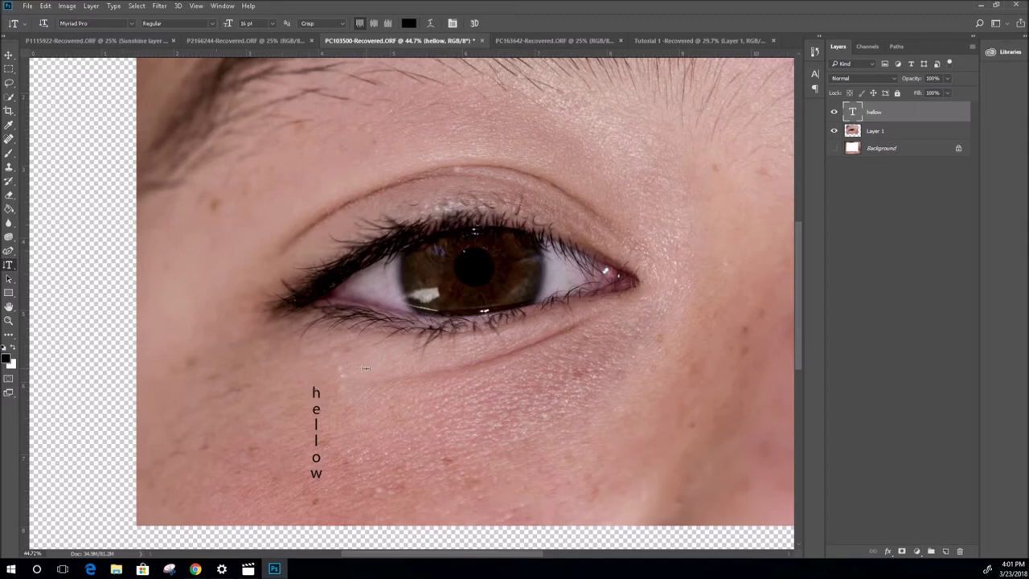
{"action": "key", "text": "ctrl+z"}
{"action": "key", "text": "ctrl+z"}
{"action": "key", "text": "ctrl+z"}
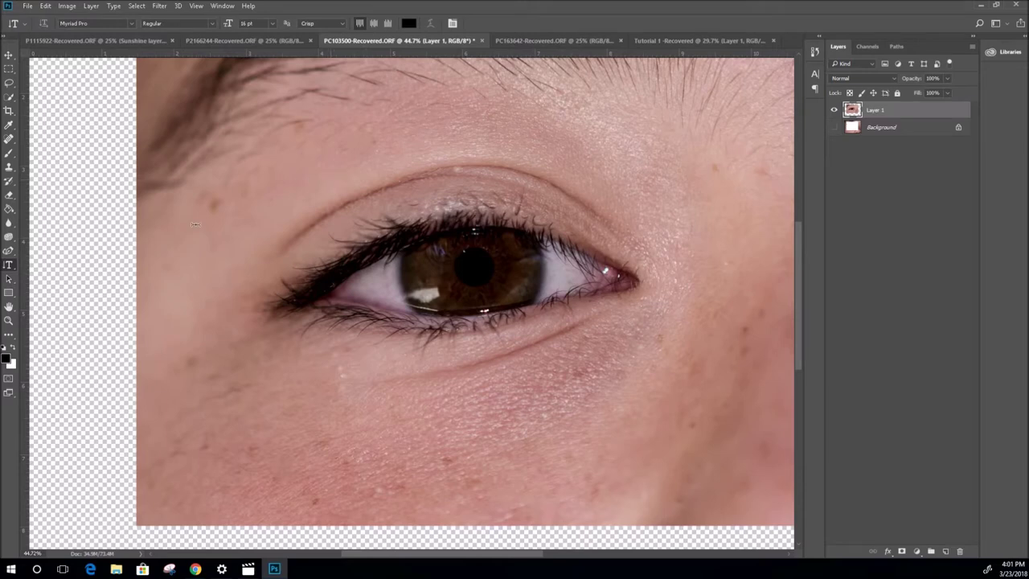
Switch to the Horizontal Type tool and enter "hello" on the skin below the eye
{"action": "left_click", "coordinate": [25, 24]}
{"action": "left_click", "coordinate": [35, 42]}
{"action": "left_click", "coordinate": [24, 29]}
{"action": "right_click", "coordinate": [9, 270]}
{"action": "left_click", "coordinate": [65, 263]}
{"action": "left_click", "coordinate": [352, 426]}
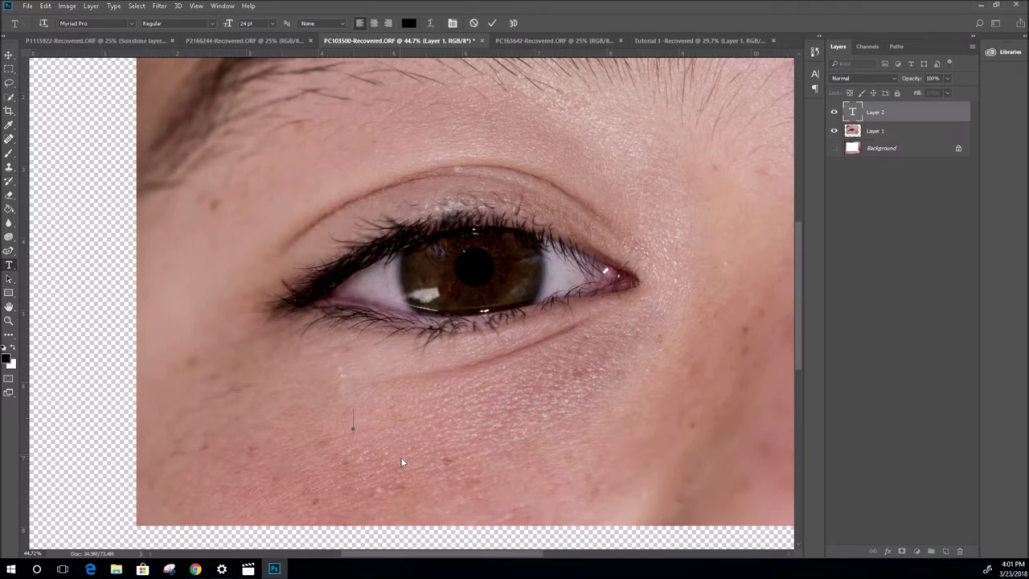
{"action": "type", "text": "he llo"}
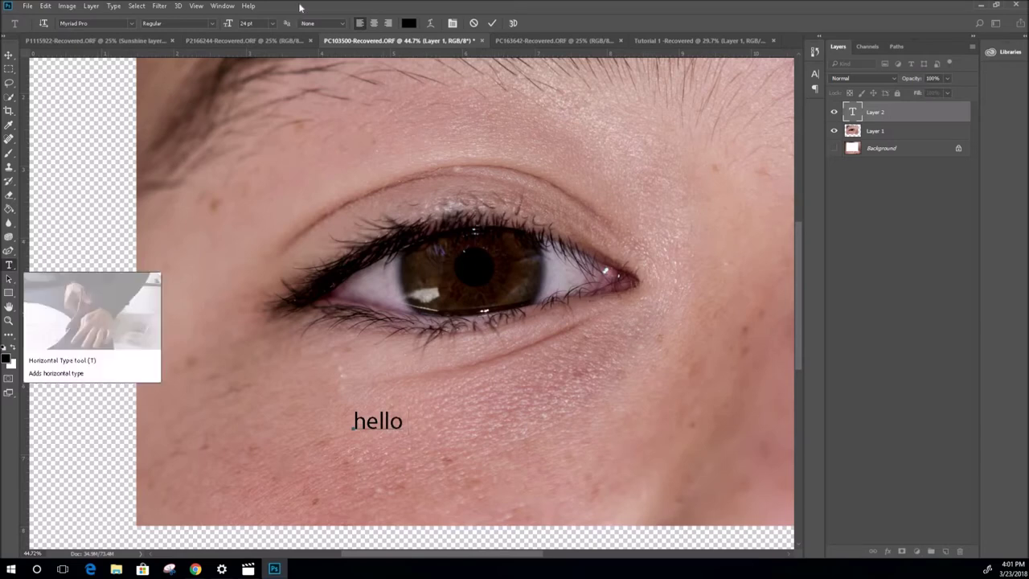
Right-align the "hello" text after trying center alignment, and commit it
{"action": "left_click", "coordinate": [373, 25]}
{"action": "left_click", "coordinate": [387, 23]}
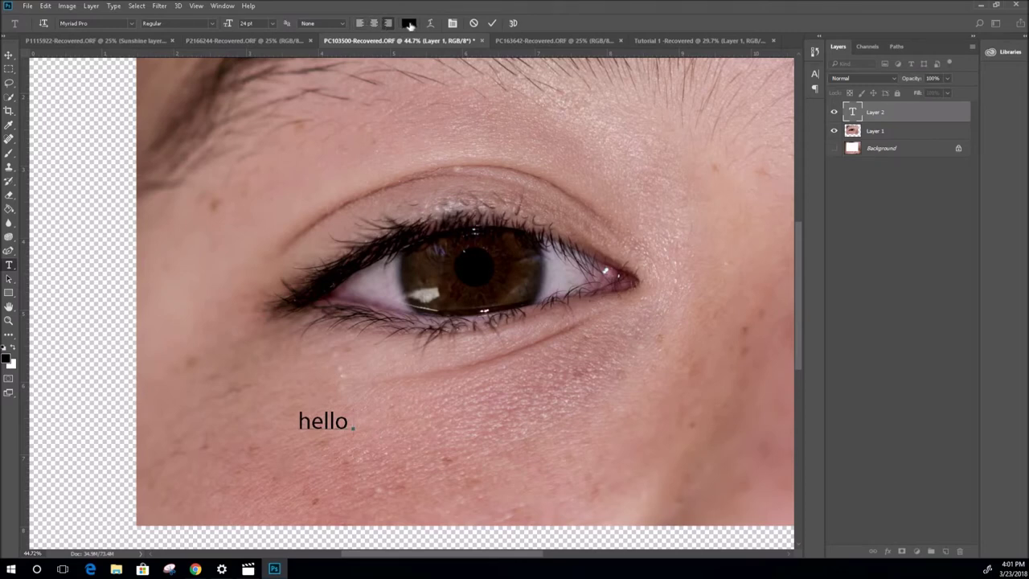
{"action": "key", "text": "ctrl+Return"}
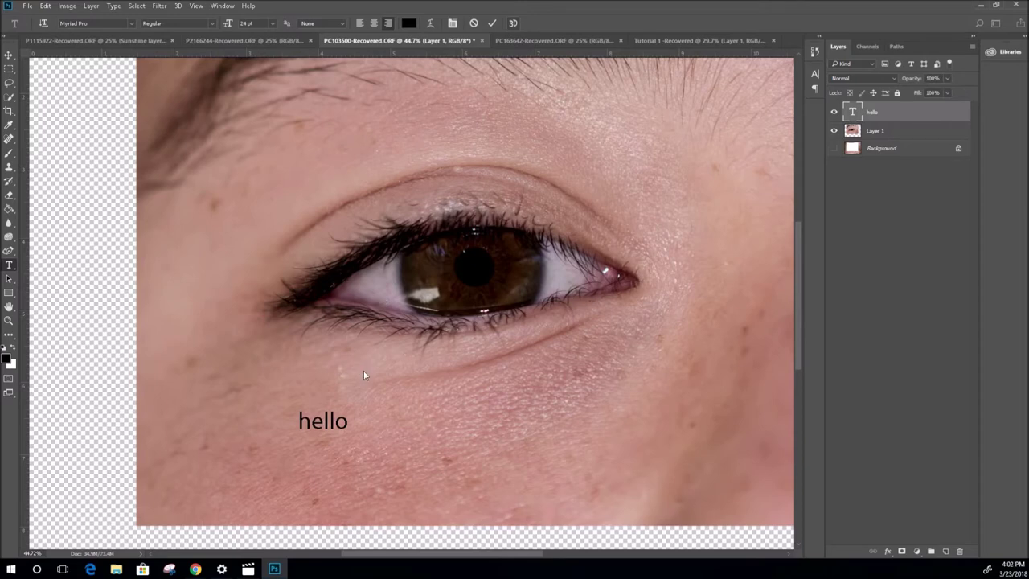
Convert the "hello" text into a 3D object, then move it along the X axis and rotate it
{"action": "left_click", "coordinate": [498, 215]}
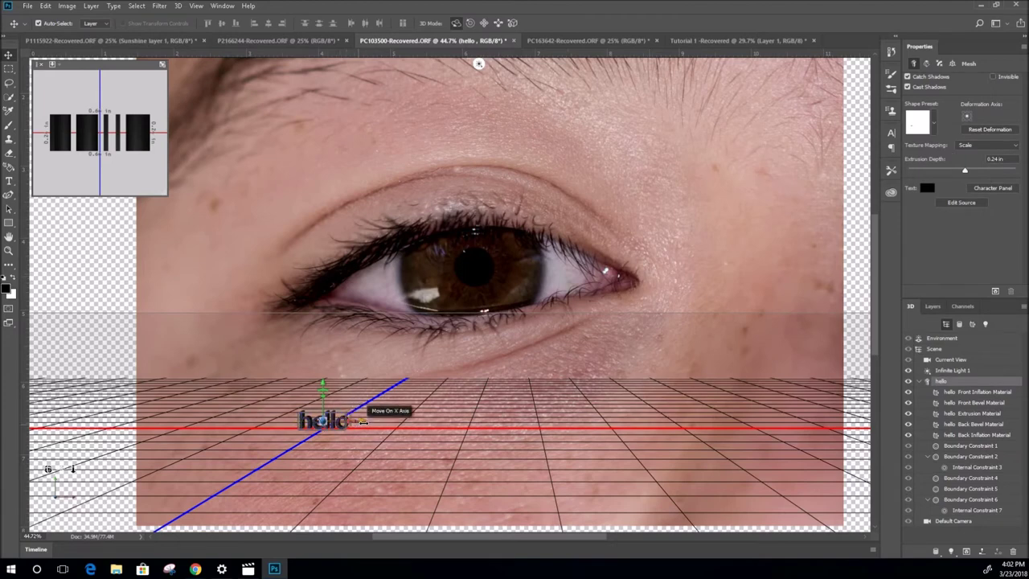
{"action": "left_click_drag", "start_coordinate": [361, 421], "coordinate": [442, 426]}
{"action": "left_click_drag", "start_coordinate": [404, 391], "coordinate": [404, 349]}
{"action": "left_click_drag", "start_coordinate": [441, 420], "coordinate": [518, 419]}
{"action": "left_click_drag", "start_coordinate": [460, 454], "coordinate": [540, 445]}
{"action": "left_click", "coordinate": [481, 418]}
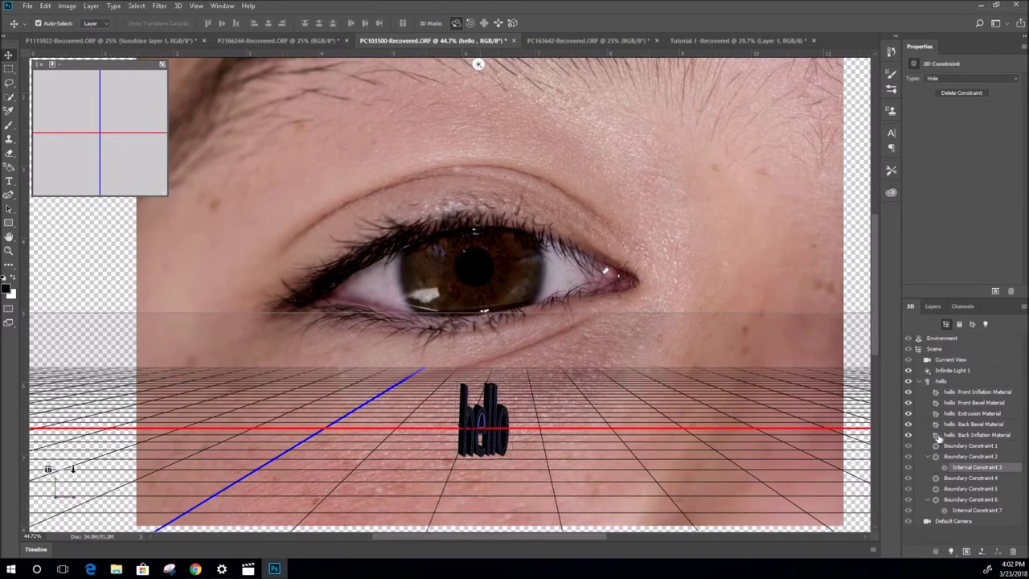
Delete the 3D "hello" layer from the eye photo, keeping Layer 1
{"action": "scroll", "coordinate": [451, 321], "scroll_direction": "down", "scroll_amount": 3}
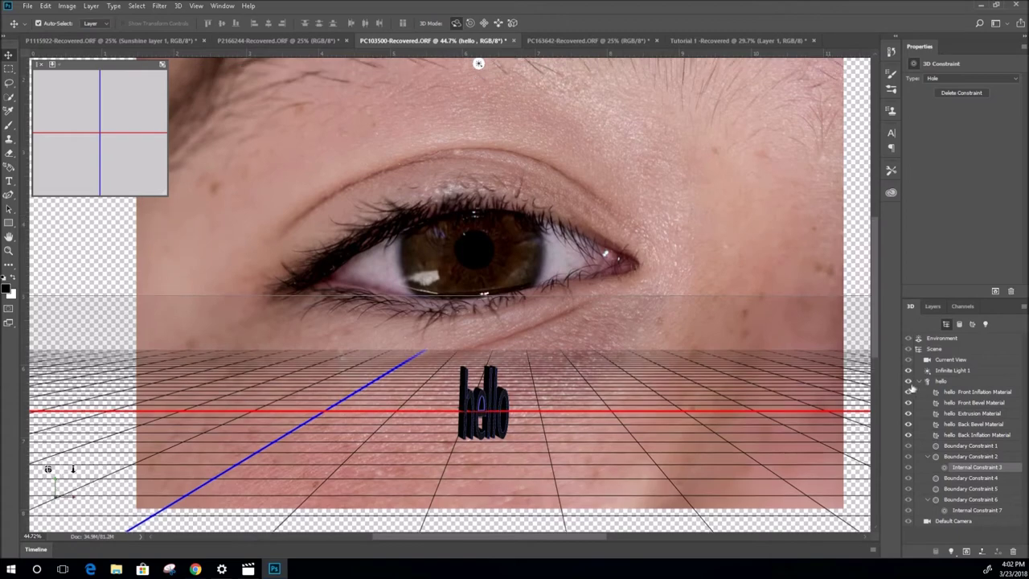
{"action": "left_click", "coordinate": [933, 306]}
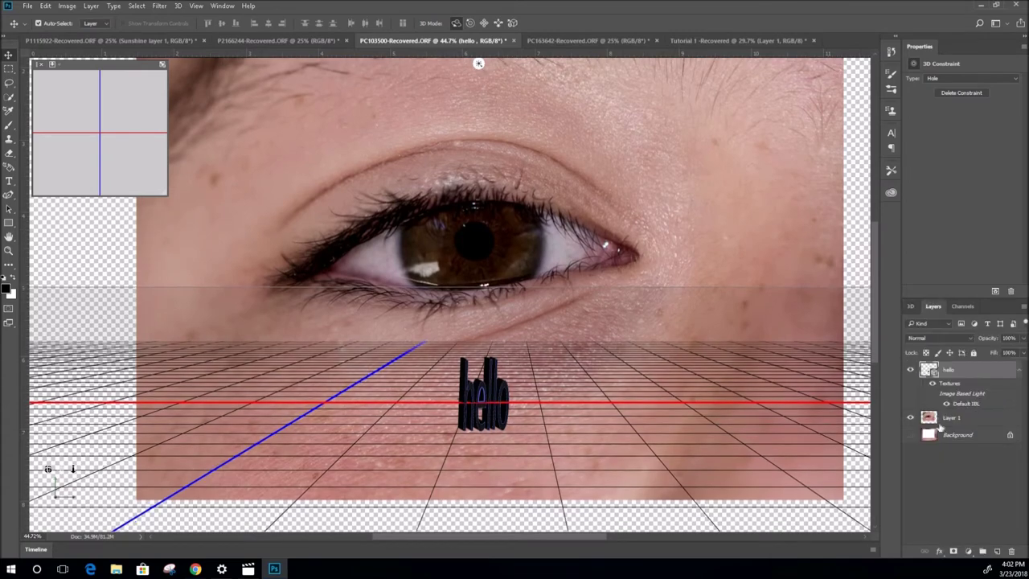
{"action": "left_click", "coordinate": [964, 420]}
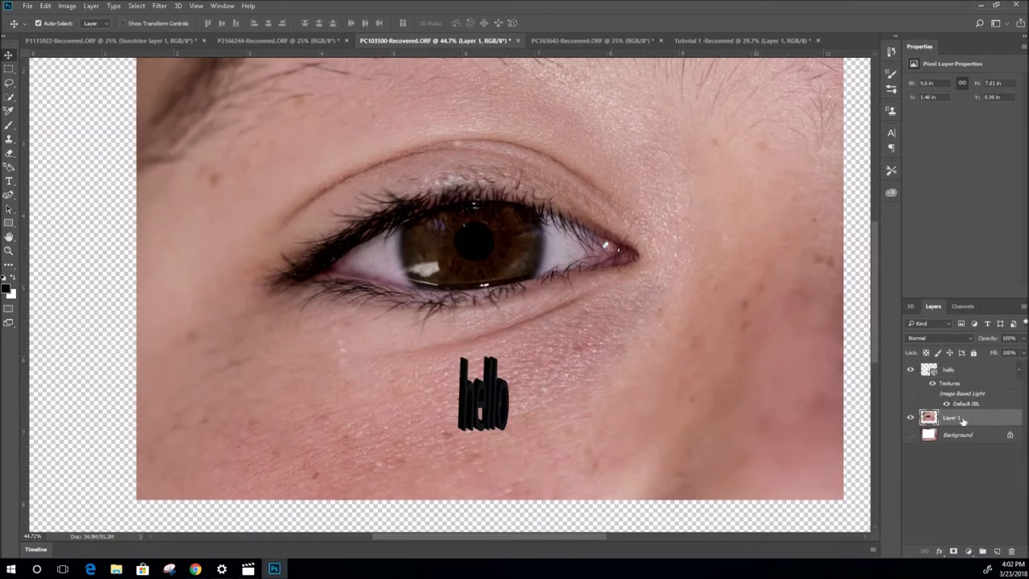
{"action": "left_click", "coordinate": [545, 357]}
{"action": "left_click_drag", "start_coordinate": [544, 357], "coordinate": [563, 362]}
{"action": "key", "text": "Delete"}
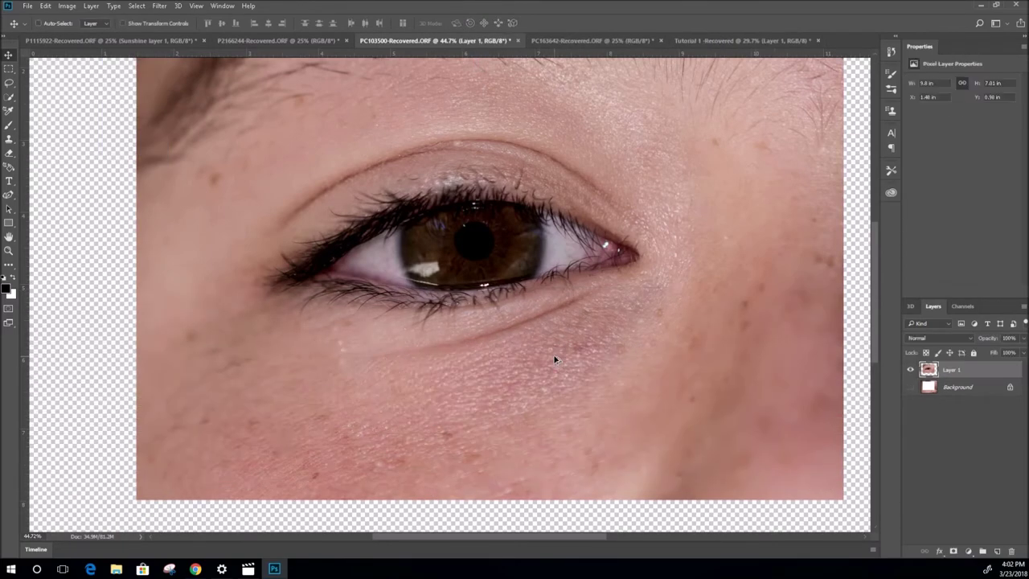
Switch to the PC163642-Recovered.ORF marina photo and activate the Pen tool for work on the dock post
{"action": "scroll", "coordinate": [441, 314], "scroll_direction": "up", "scroll_amount": 1}
{"action": "key", "text": "p"}
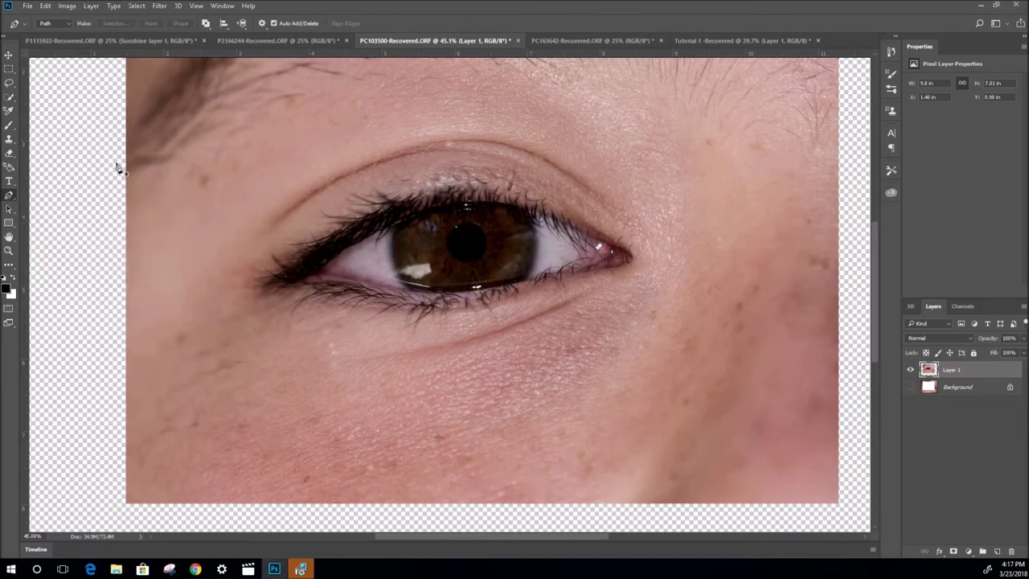
{"action": "left_click", "coordinate": [283, 40]}
{"action": "left_click", "coordinate": [121, 40]}
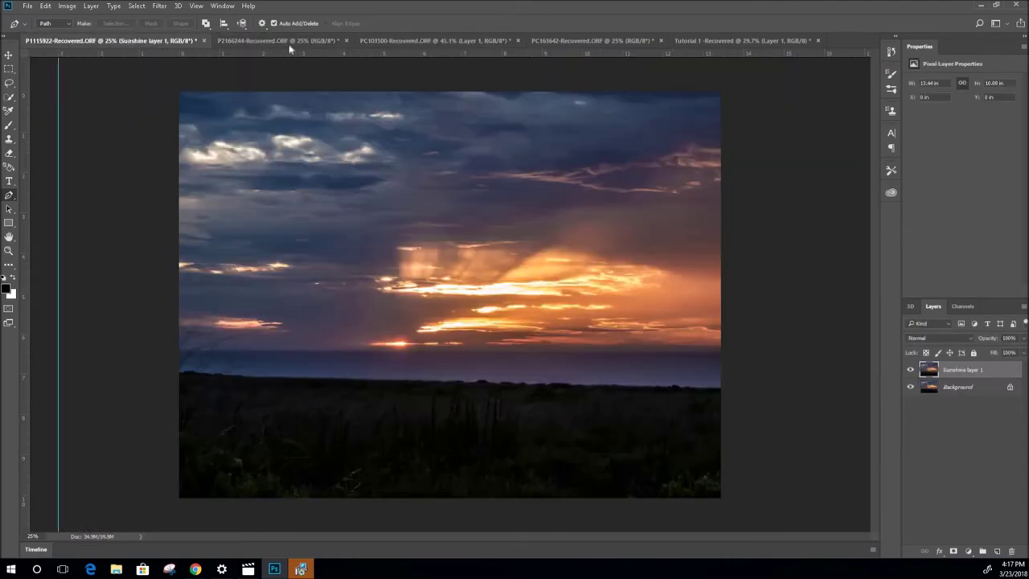
{"action": "left_click", "coordinate": [591, 41]}
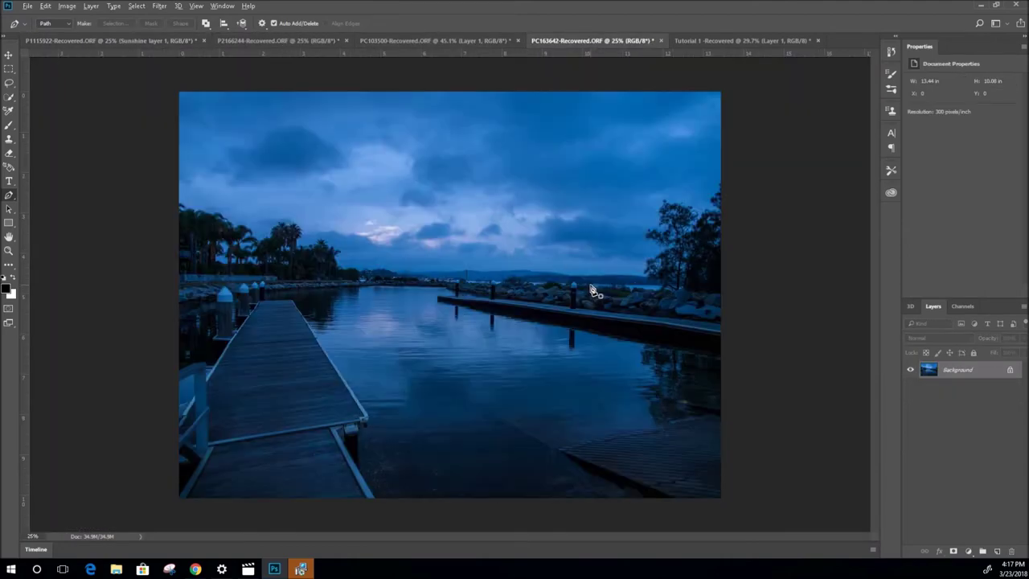
{"action": "scroll", "coordinate": [599, 298], "scroll_direction": "up", "scroll_amount": 5}
{"action": "scroll", "coordinate": [599, 305], "scroll_direction": "up", "scroll_amount": 3}
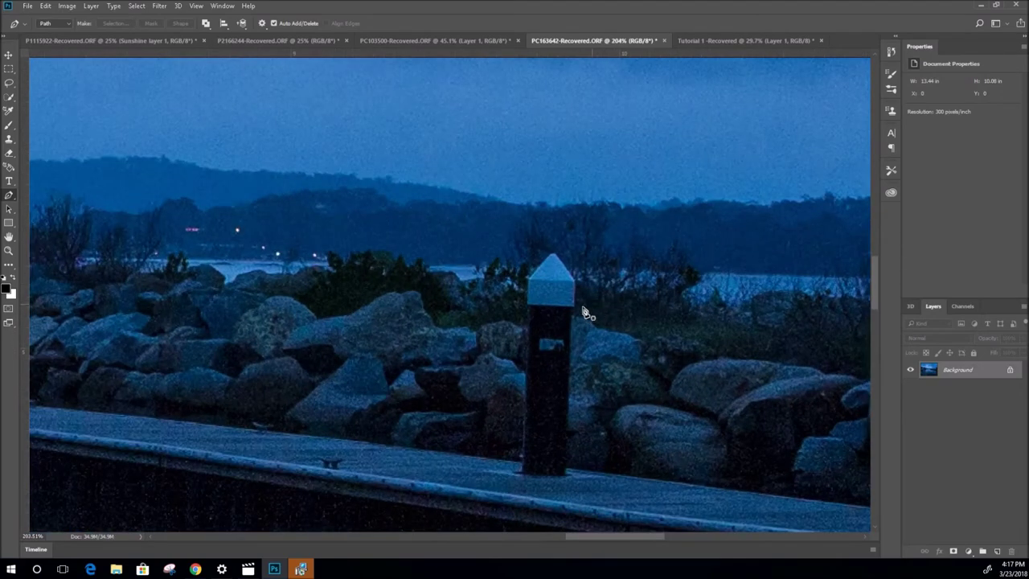
{"action": "scroll", "coordinate": [519, 296], "scroll_direction": "up", "scroll_amount": 2}
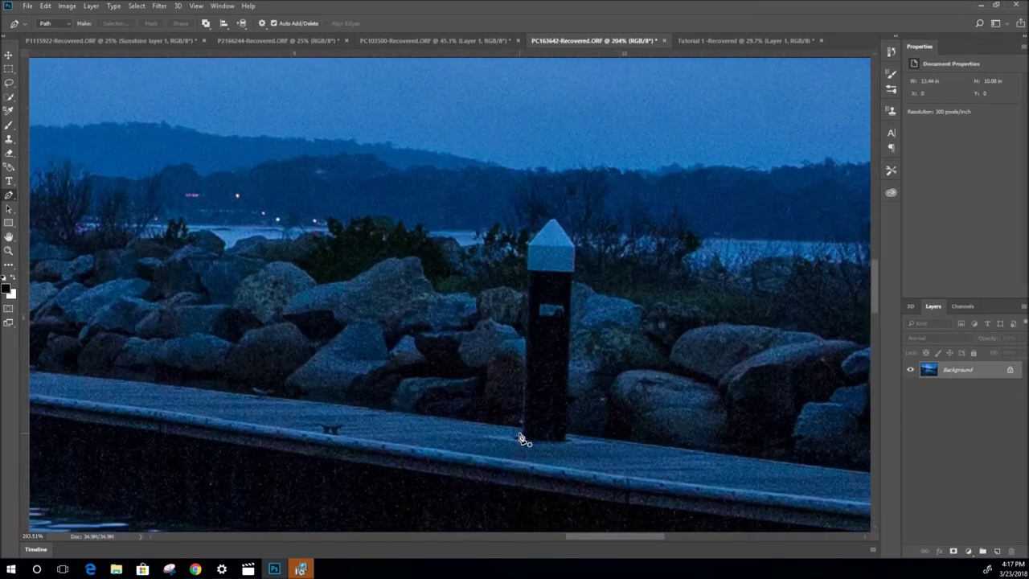
{"action": "left_click", "coordinate": [7, 210]}
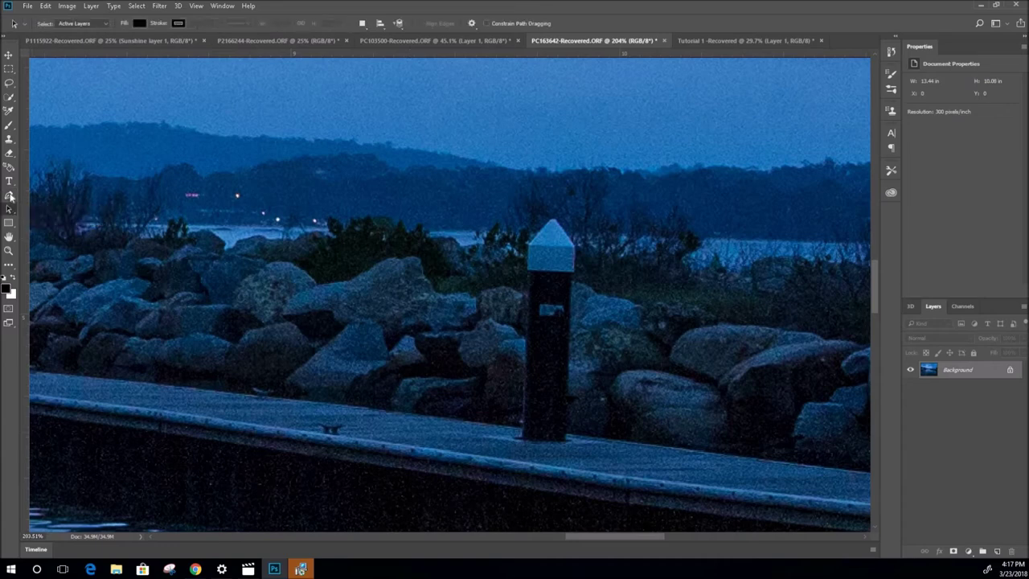
{"action": "left_click", "coordinate": [9, 196]}
{"action": "left_click", "coordinate": [9, 196]}
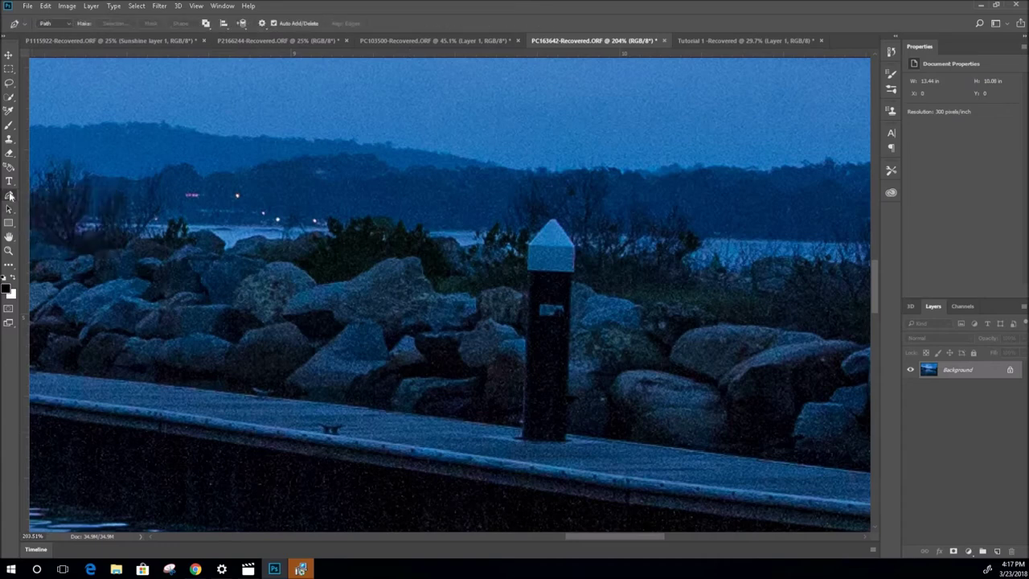
{"action": "left_click", "coordinate": [11, 196]}
Trace a closed Pen path around the dock post, from its base up over the pointed cap and back
{"action": "left_click", "coordinate": [519, 435]}
{"action": "left_click", "coordinate": [522, 397]}
{"action": "left_click", "coordinate": [524, 376]}
{"action": "left_click", "coordinate": [525, 341]}
{"action": "left_click", "coordinate": [525, 298]}
{"action": "left_click", "coordinate": [527, 278]}
{"action": "left_click", "coordinate": [531, 239]}
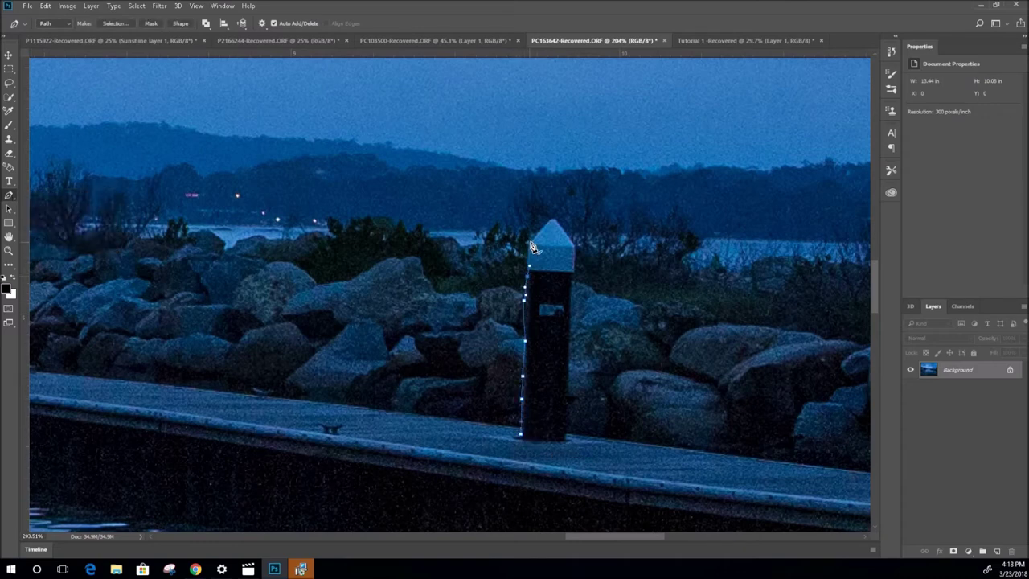
{"action": "left_click", "coordinate": [552, 219]}
{"action": "left_click", "coordinate": [575, 256]}
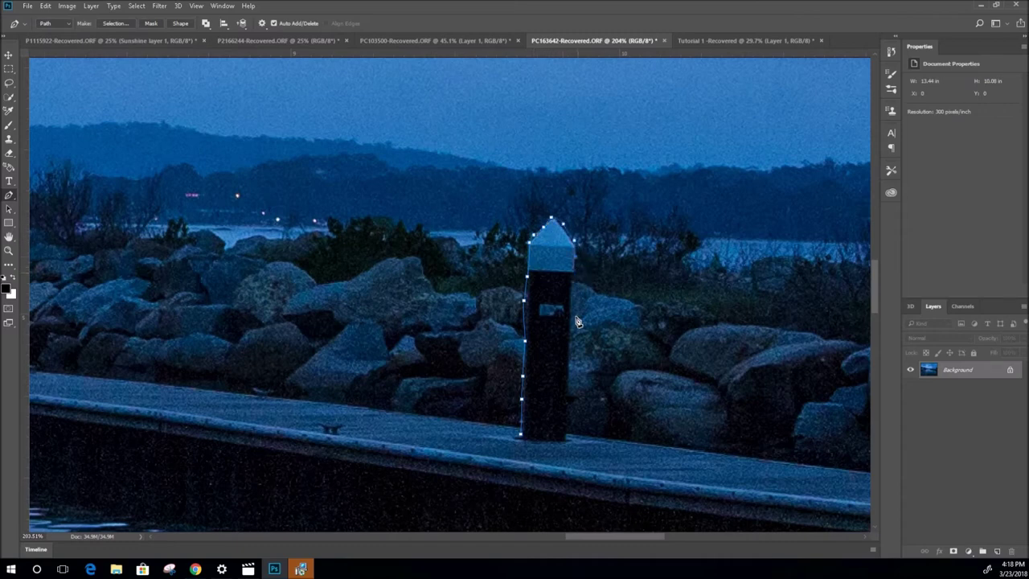
{"action": "left_click", "coordinate": [566, 438]}
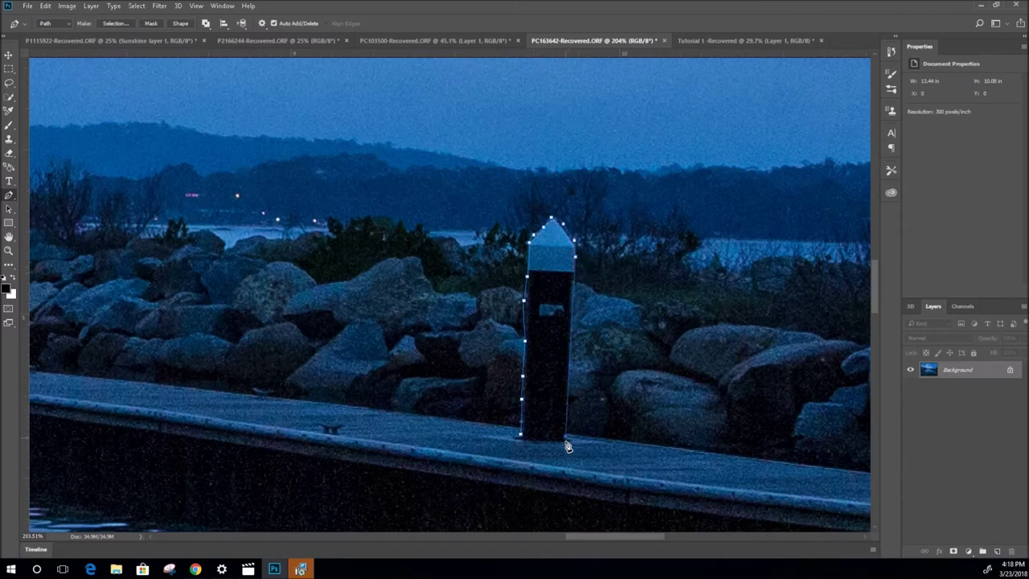
{"action": "left_click", "coordinate": [522, 439]}
Move the whole post-shaped path off the post onto the neighbouring rocks with the Path Selection tool
{"action": "left_click", "coordinate": [8, 210]}
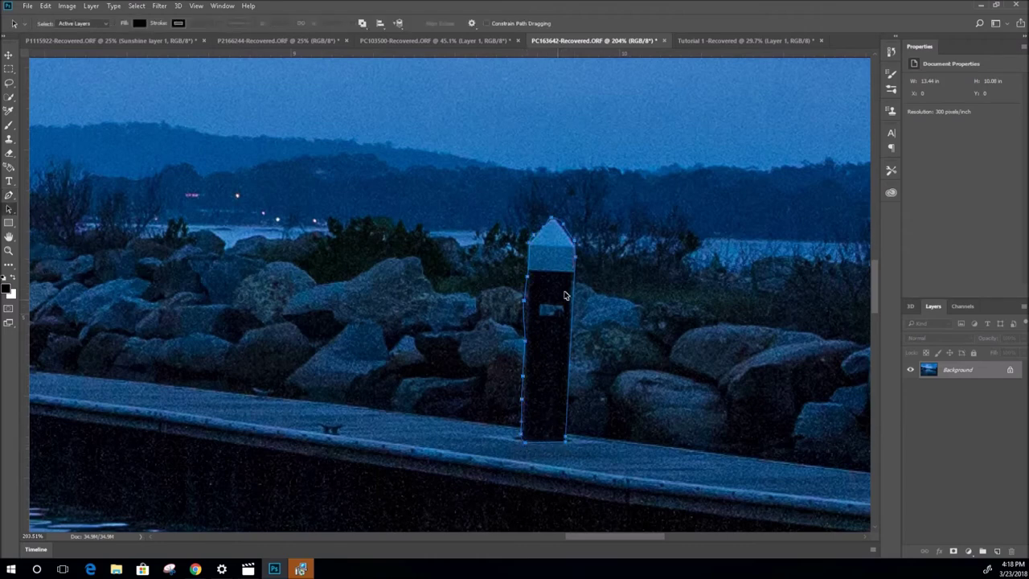
{"action": "mouse_move", "coordinate": [587, 249]}
{"action": "left_mouse_down"}
{"action": "mouse_move", "coordinate": [620, 241]}
{"action": "mouse_move", "coordinate": [673, 176]}
{"action": "mouse_move", "coordinate": [728, 245]}
{"action": "mouse_move", "coordinate": [580, 241]}
{"action": "left_mouse_up"}
{"action": "left_click_drag", "start_coordinate": [372, 228], "coordinate": [516, 203]}
Create a vector mask from the moved path, review the path options, and undo the mask
{"action": "right_click", "coordinate": [446, 249]}
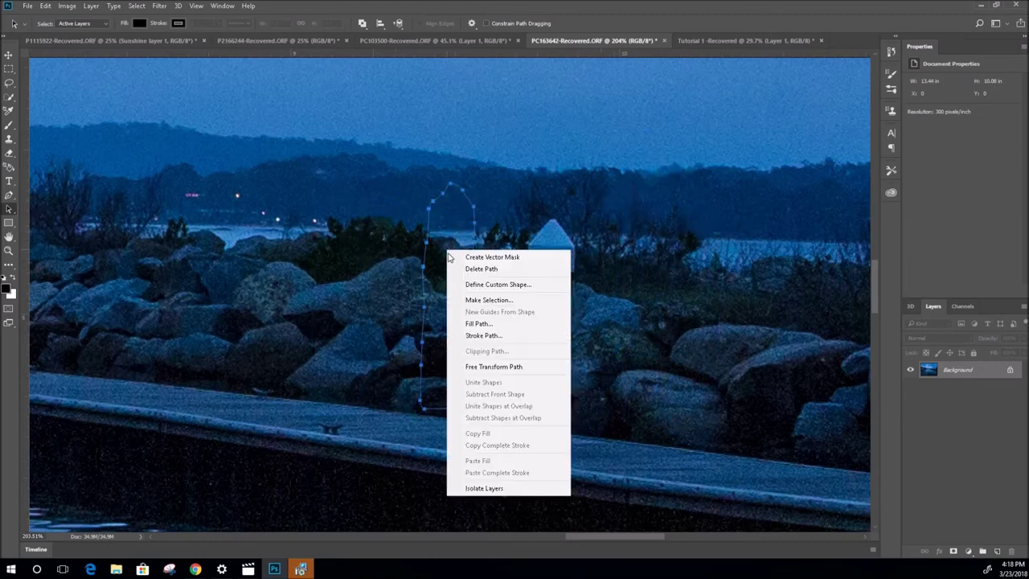
{"action": "left_click", "coordinate": [522, 257]}
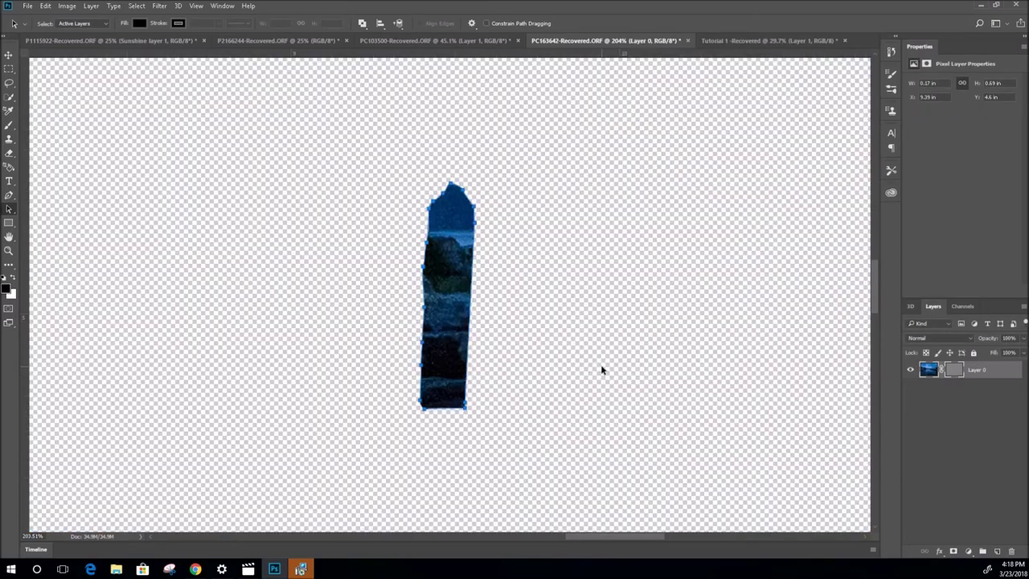
{"action": "right_click", "coordinate": [457, 295]}
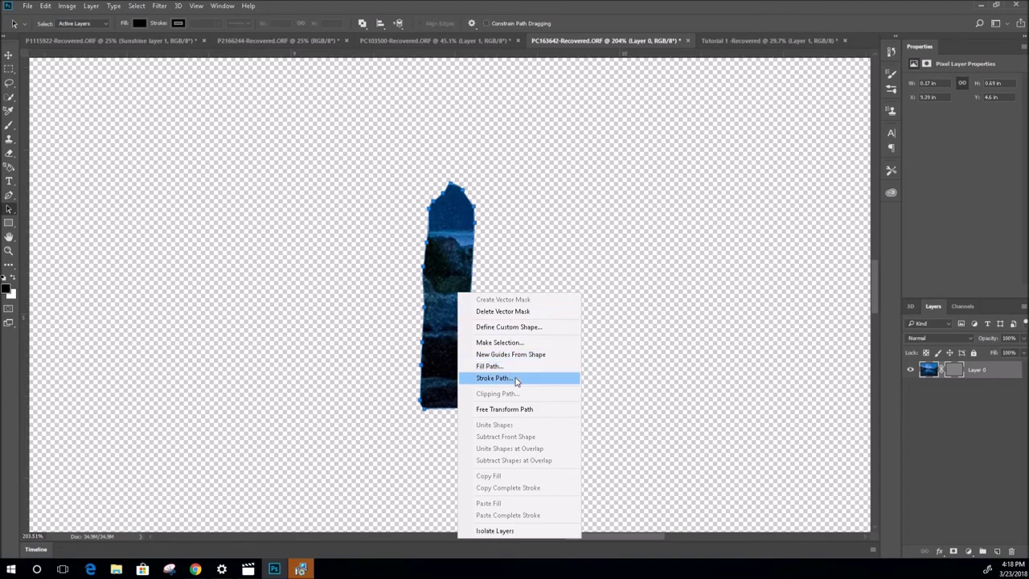
{"action": "left_click", "coordinate": [664, 367]}
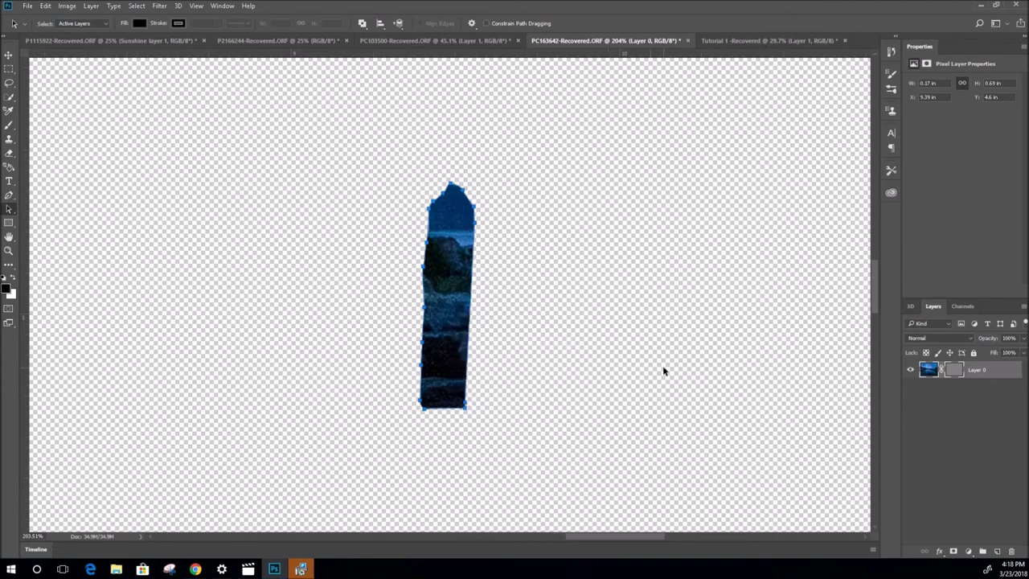
{"action": "key", "text": "ctrl+z"}
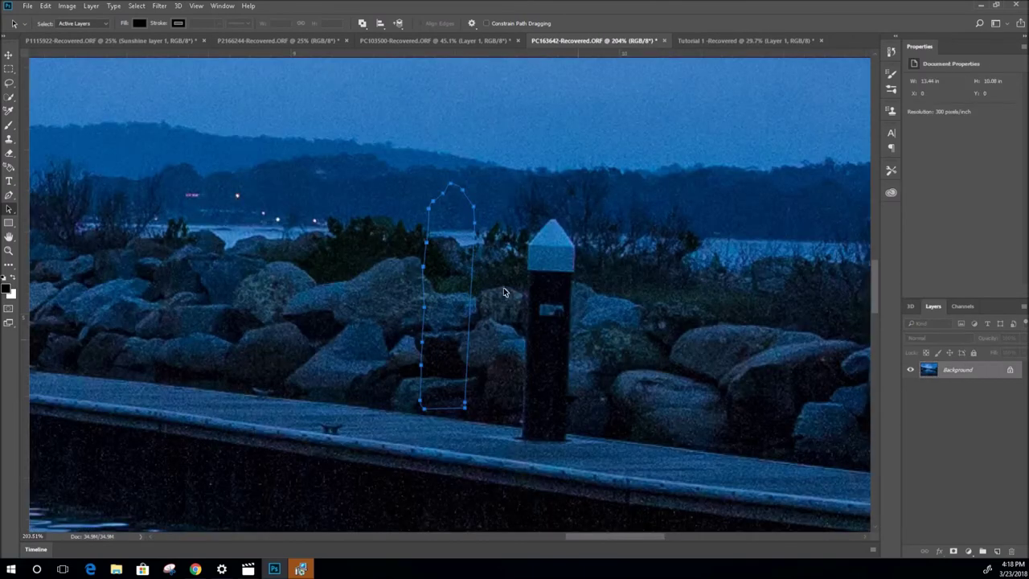
Try rotating the path by about -93 degrees with Free Transform Path and discard the transformation
{"action": "right_click", "coordinate": [439, 260]}
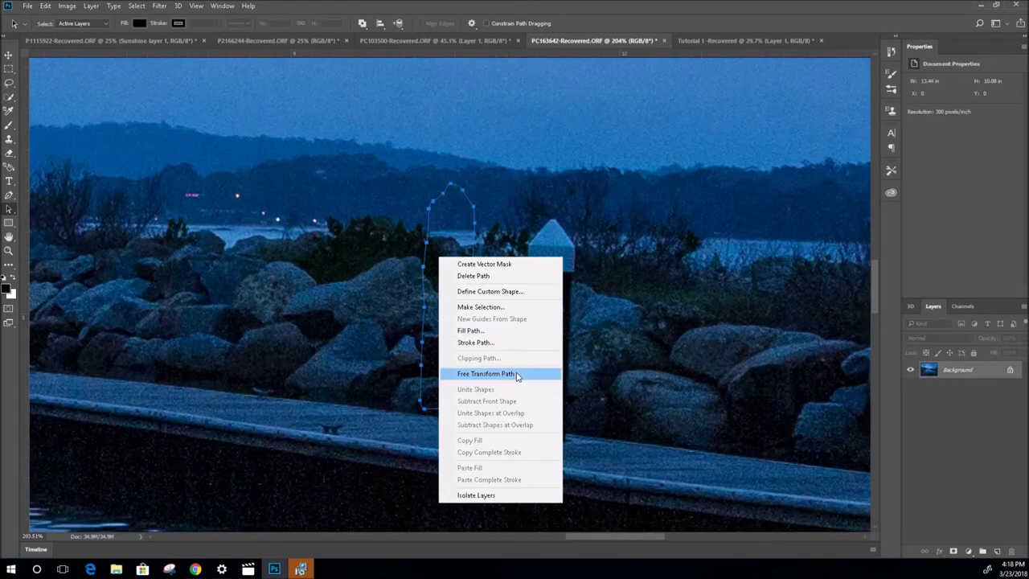
{"action": "left_click", "coordinate": [519, 374]}
{"action": "left_click_drag", "start_coordinate": [562, 233], "coordinate": [334, 287]}
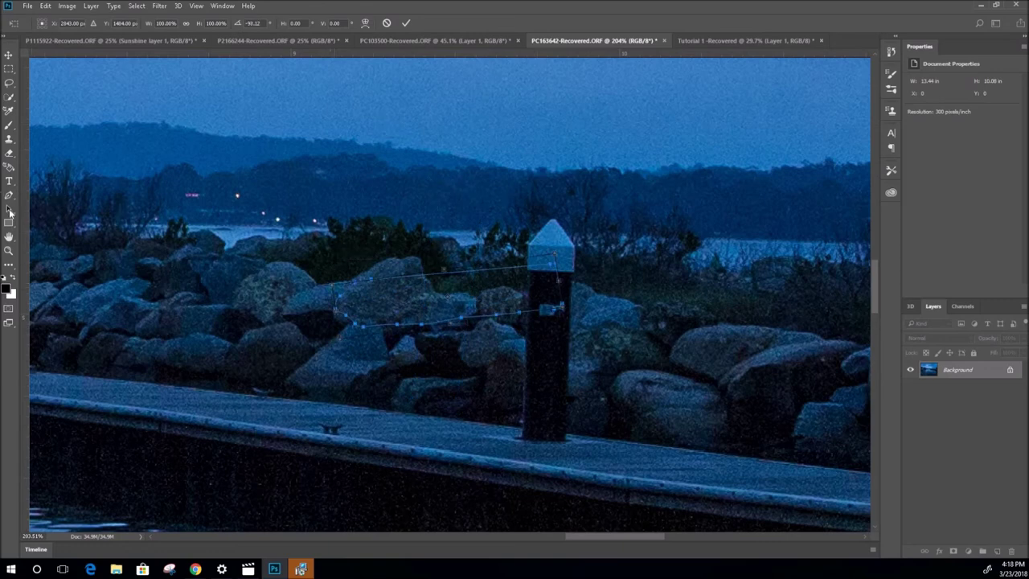
{"action": "left_click", "coordinate": [10, 213]}
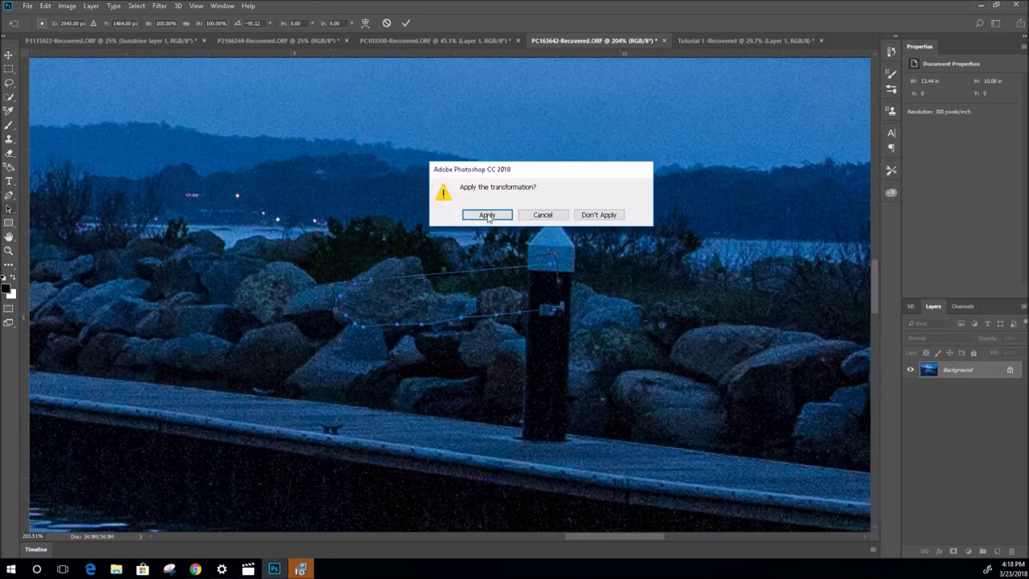
{"action": "left_click", "coordinate": [598, 215]}
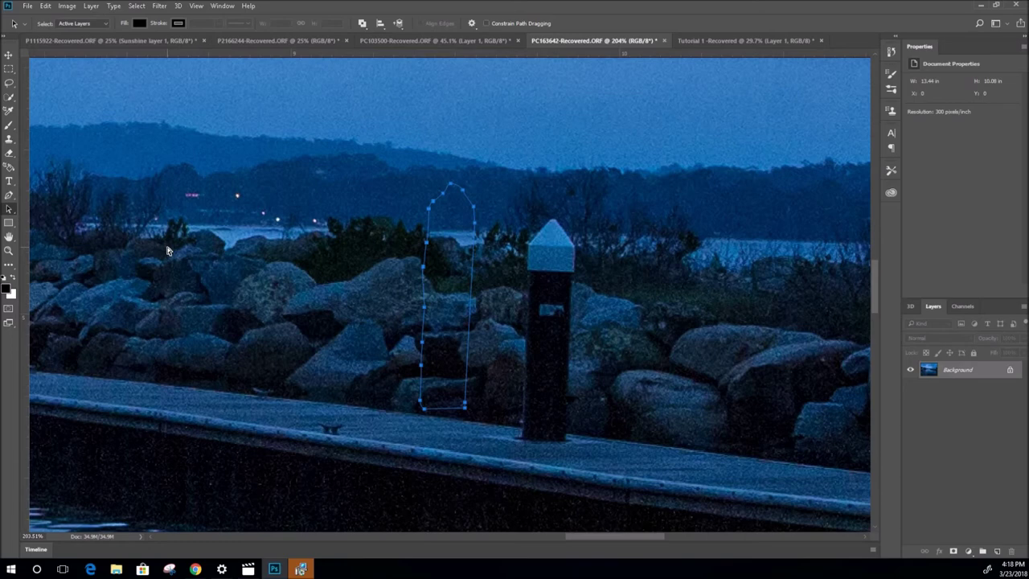
Convert the path around the dock post into a new anti-aliased selection with a 3-pixel feather radius
{"action": "right_click", "coordinate": [526, 300]}
{"action": "left_click", "coordinate": [577, 99]}
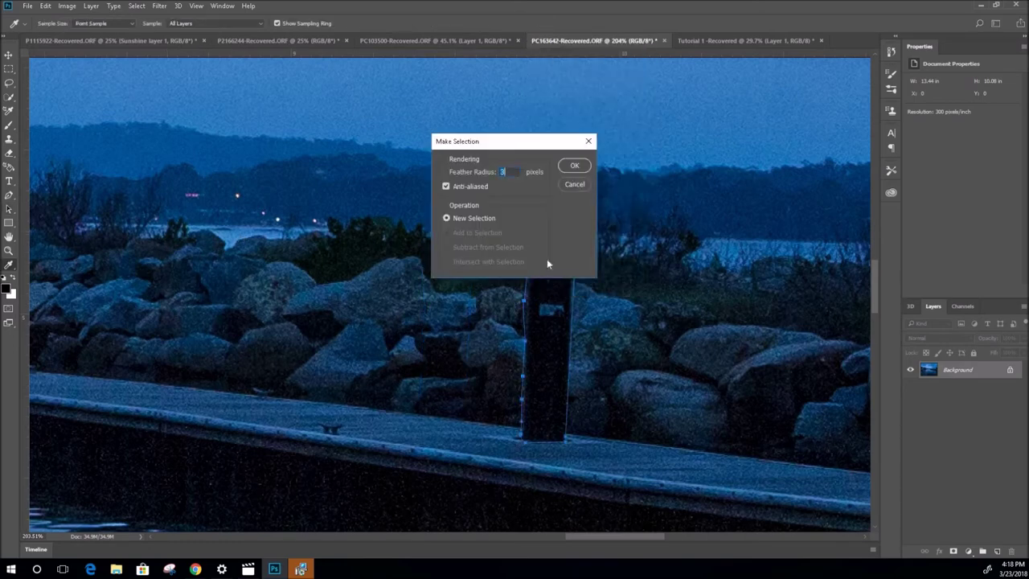
{"action": "left_click", "coordinate": [575, 166]}
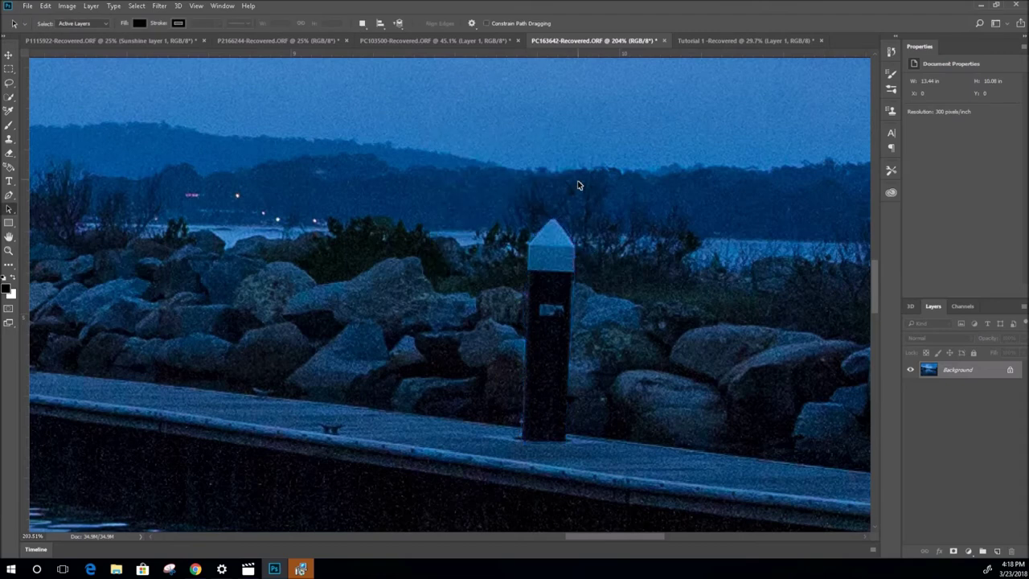
{"action": "right_click", "coordinate": [8, 210]}
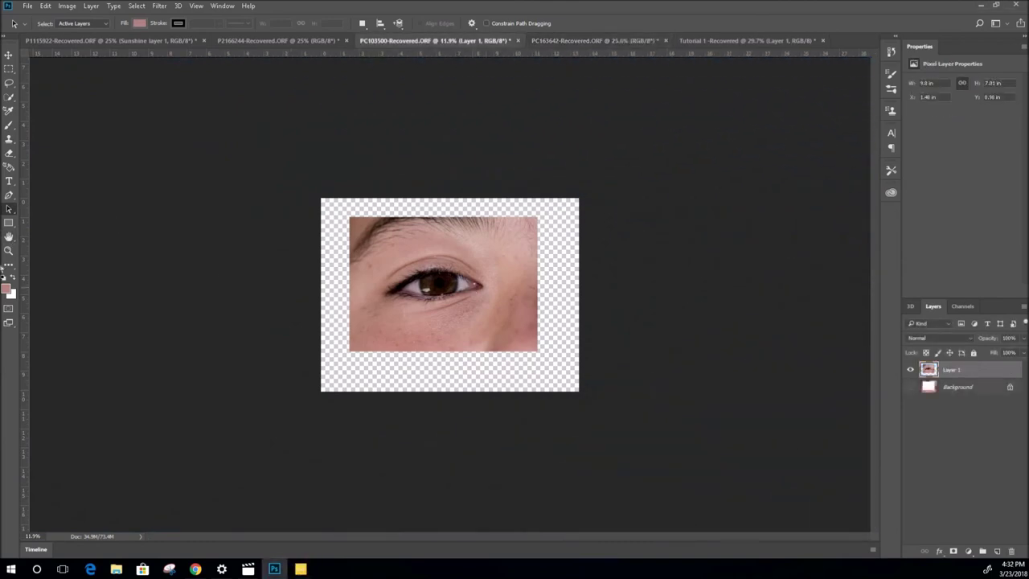
With the Hand tool, view the eye photo at 100% and fit the whole document on screen again
{"action": "left_click", "coordinate": [9, 238]}
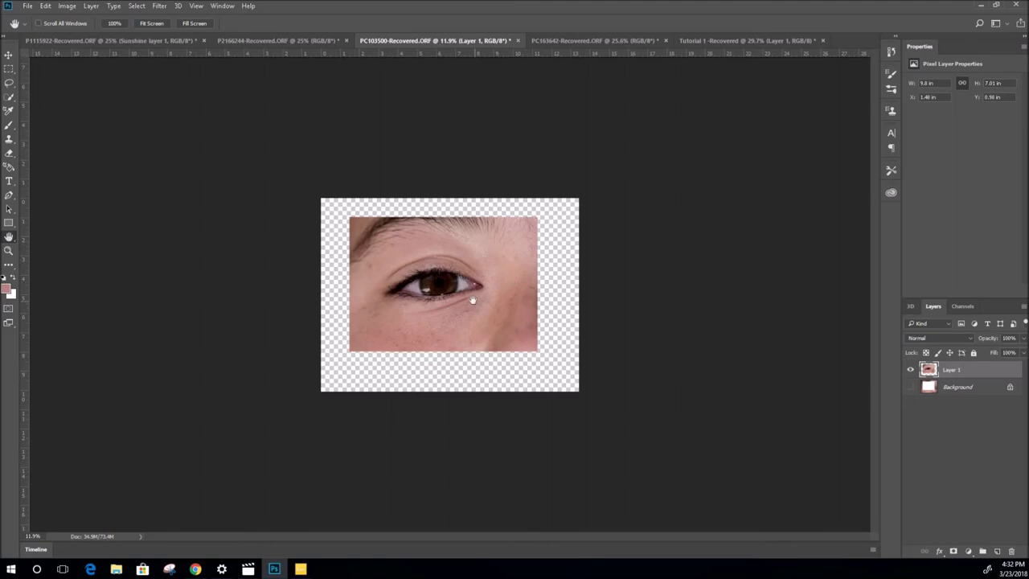
{"action": "right_click", "coordinate": [434, 287]}
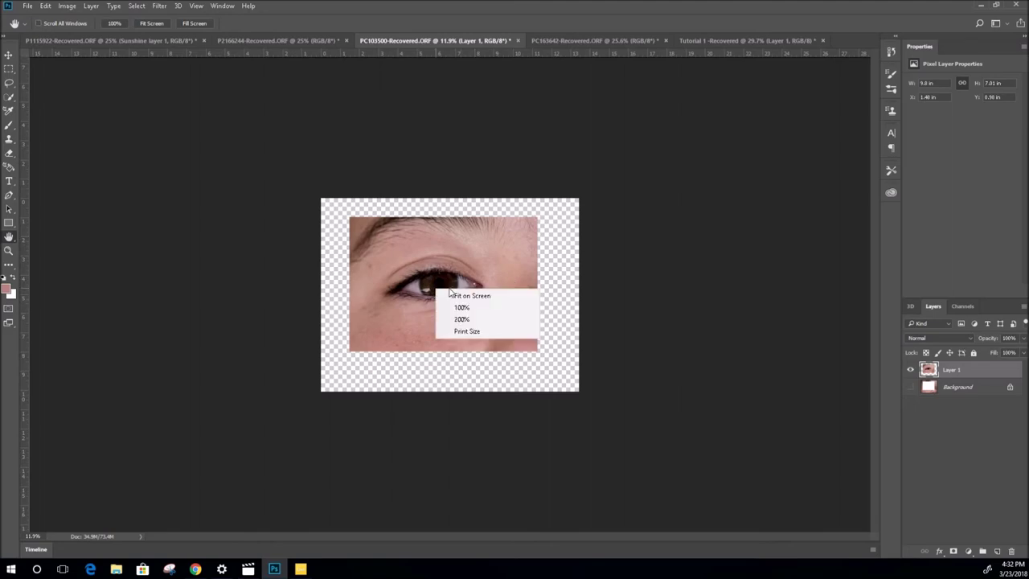
{"action": "left_click", "coordinate": [485, 310]}
{"action": "scroll", "coordinate": [457, 284], "scroll_direction": "down", "scroll_amount": 3}
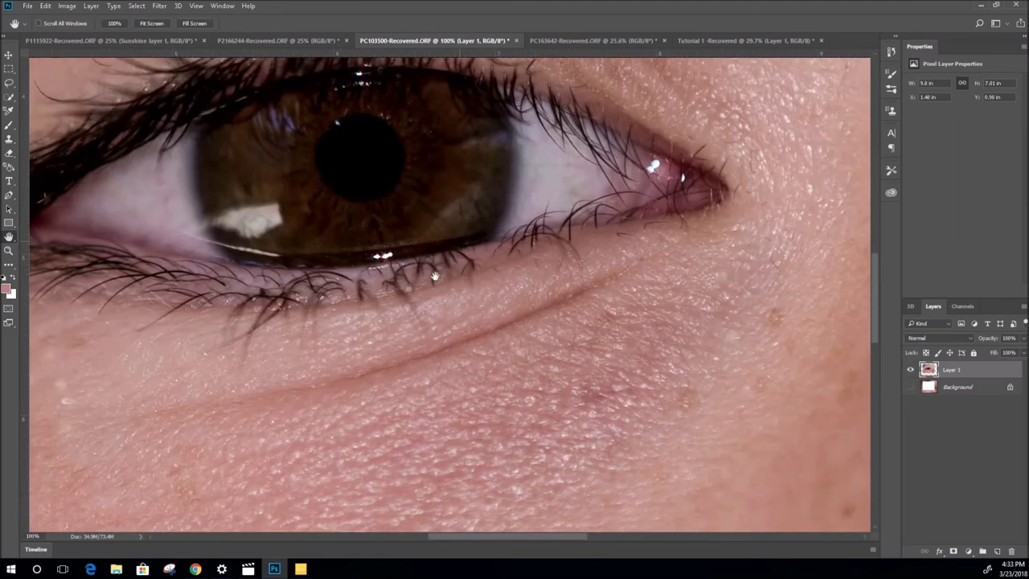
{"action": "right_click", "coordinate": [435, 277]}
{"action": "left_click", "coordinate": [474, 284]}
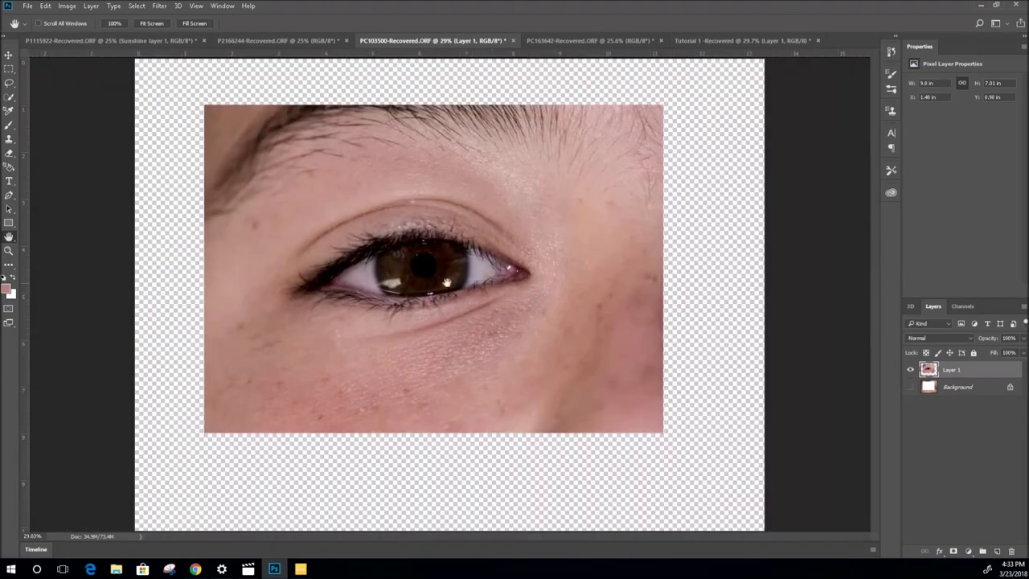
Try the Rotate View tool on the eye photo and zoom in on the eye to 33.3% with the Zoom tool
{"action": "right_click", "coordinate": [8, 239]}
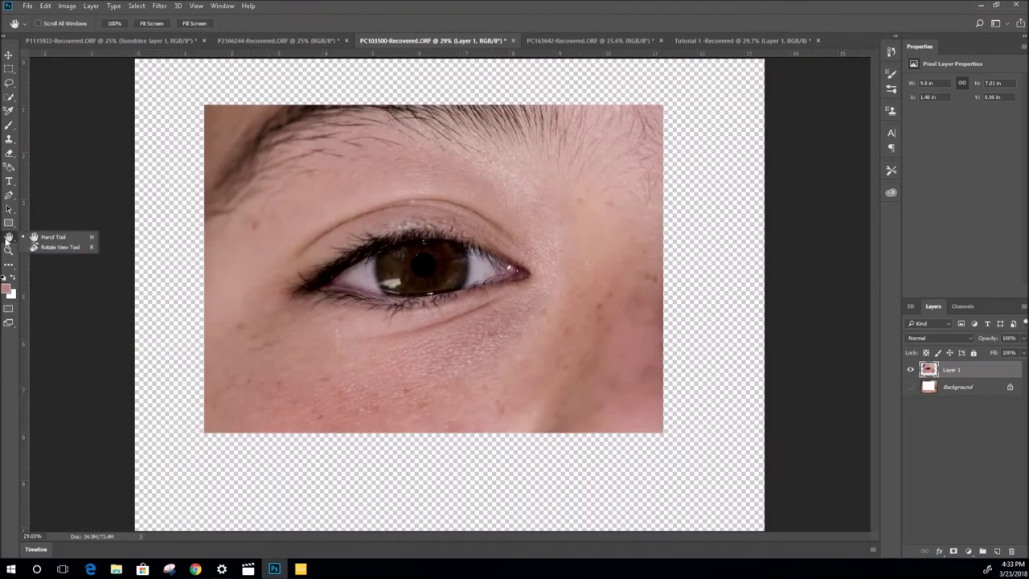
{"action": "left_click", "coordinate": [55, 246]}
{"action": "left_click_drag", "start_coordinate": [789, 251], "coordinate": [715, 239]}
{"action": "left_click", "coordinate": [9, 251]}
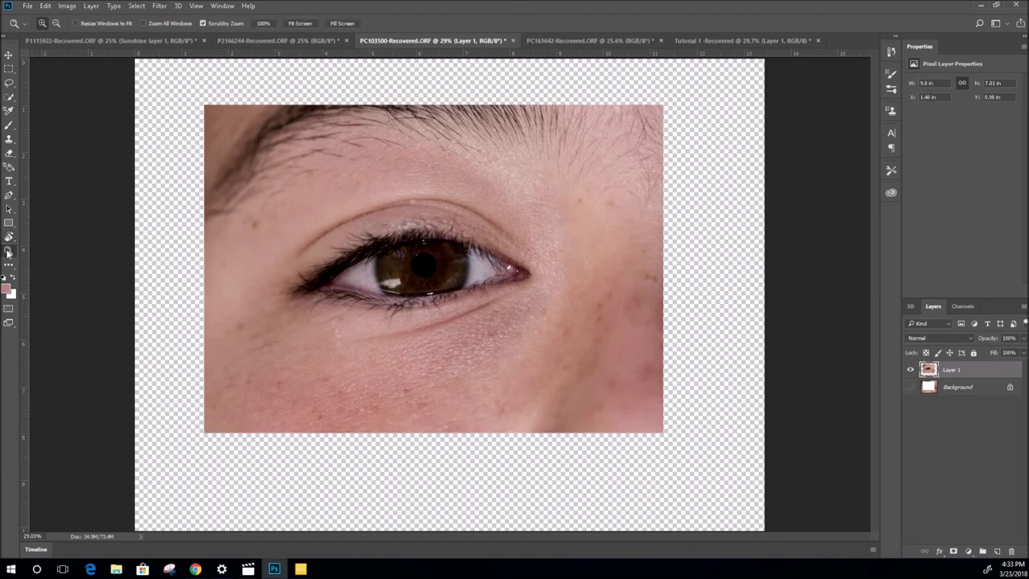
{"action": "left_click", "coordinate": [454, 277]}
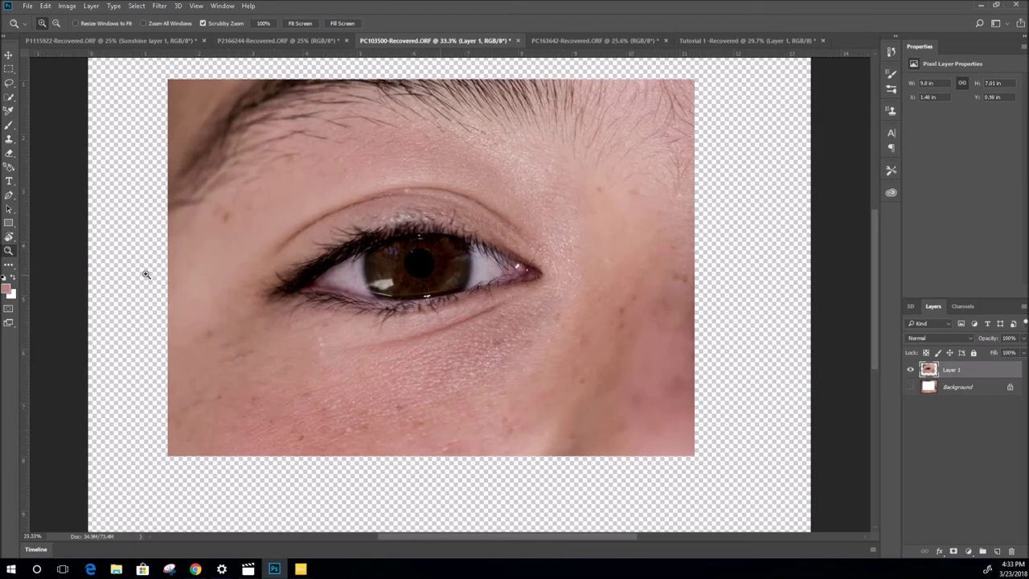
Activate the Eyedropper, reset the foreground and background colours to default black and white, and swap them back and forth
{"action": "left_click", "coordinate": [9, 269]}
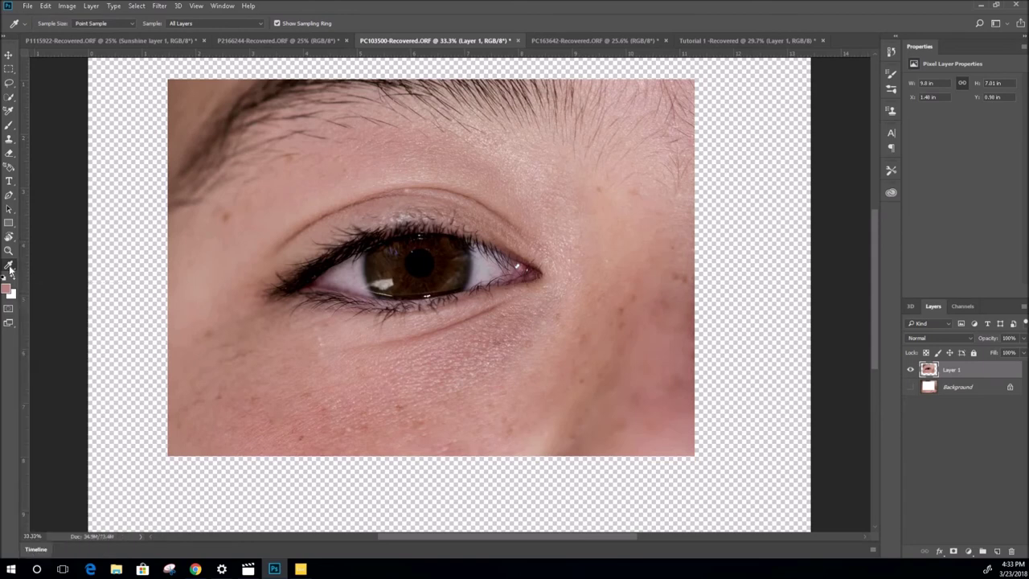
{"action": "left_click", "coordinate": [12, 278]}
{"action": "left_click", "coordinate": [4, 278]}
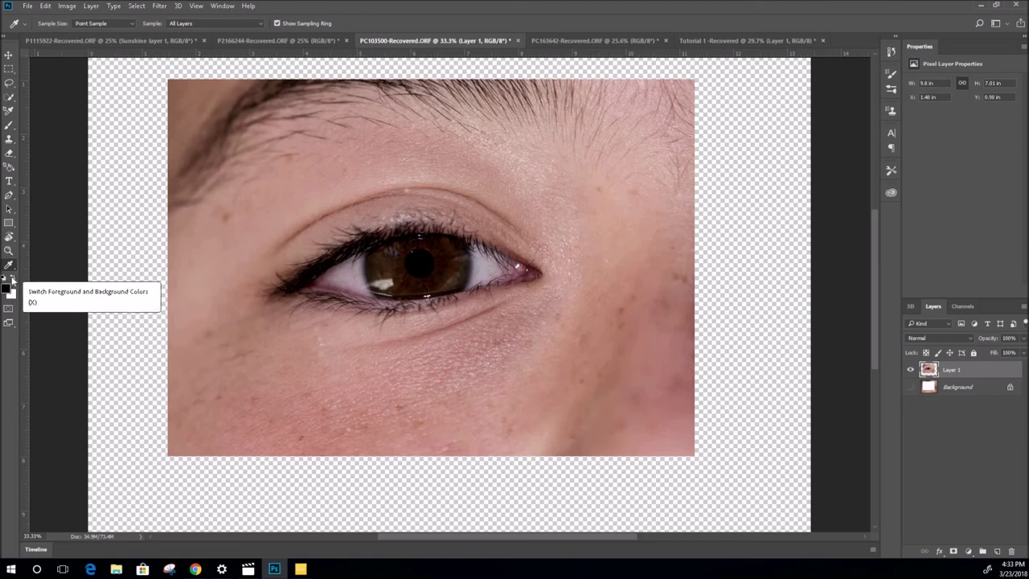
{"action": "left_click", "coordinate": [12, 278]}
{"action": "left_click", "coordinate": [12, 278]}
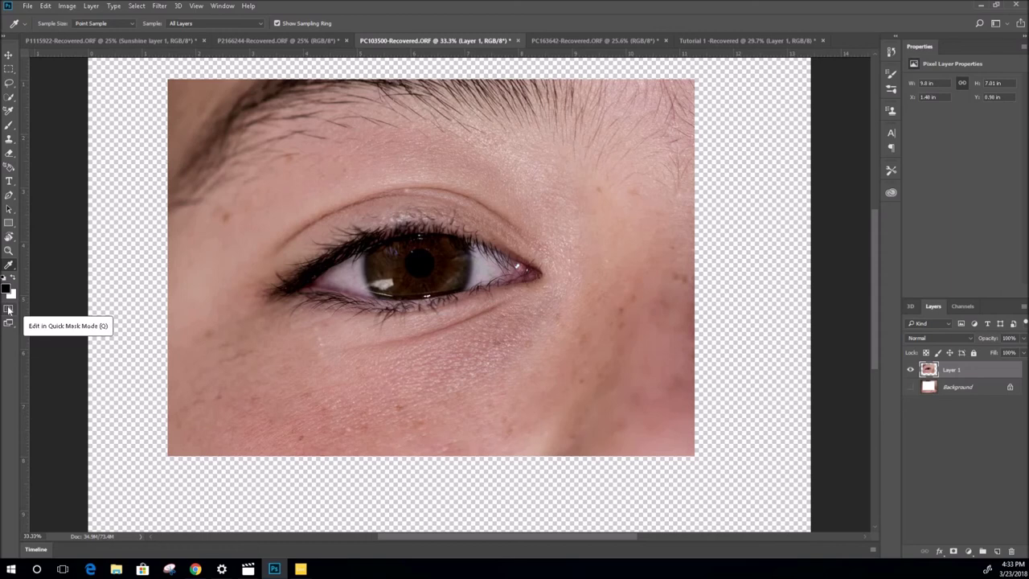